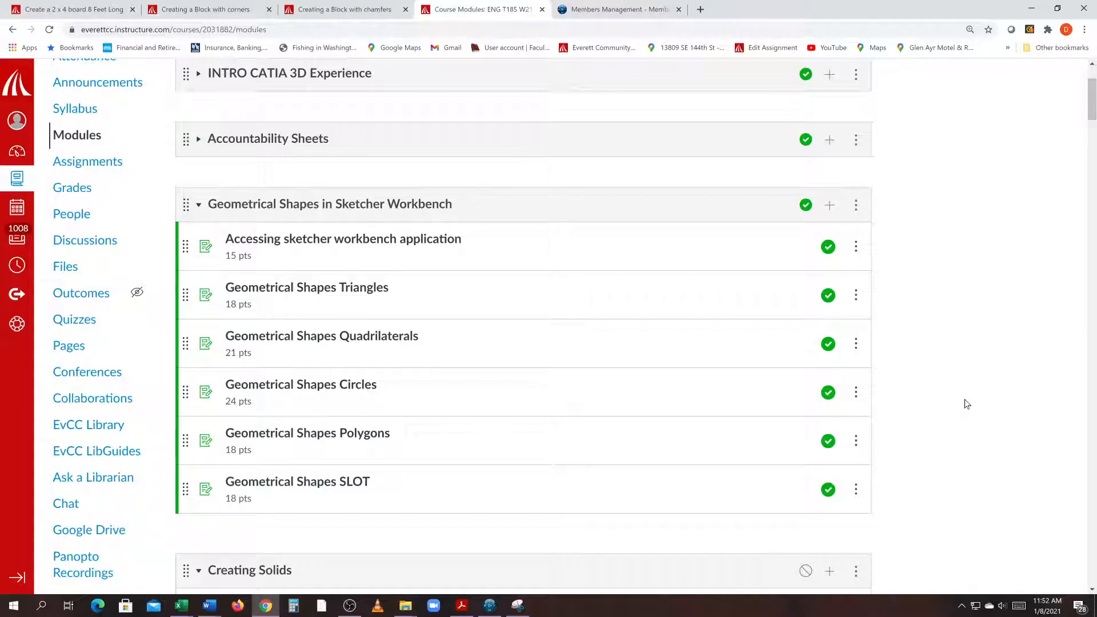
Open the "Accessing sketcher workbench application" assignment from the Geometrical Shapes in Sketcher Workbench module for editing
{"action": "left_click", "coordinate": [309, 246]}
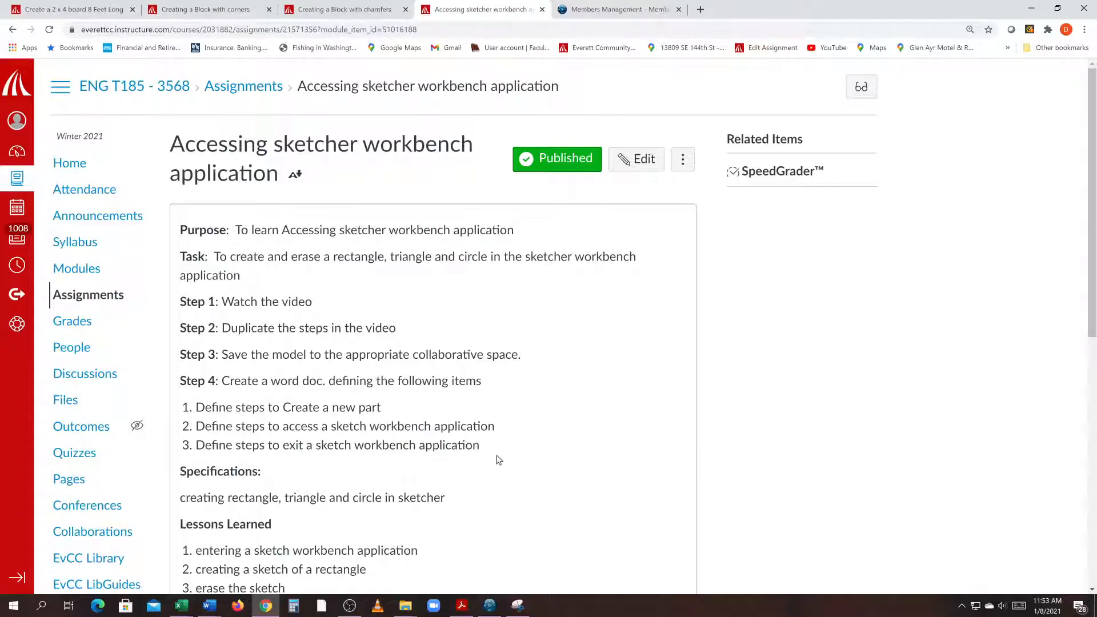
{"action": "scroll", "coordinate": [497, 459], "scroll_direction": "down", "scroll_amount": 2}
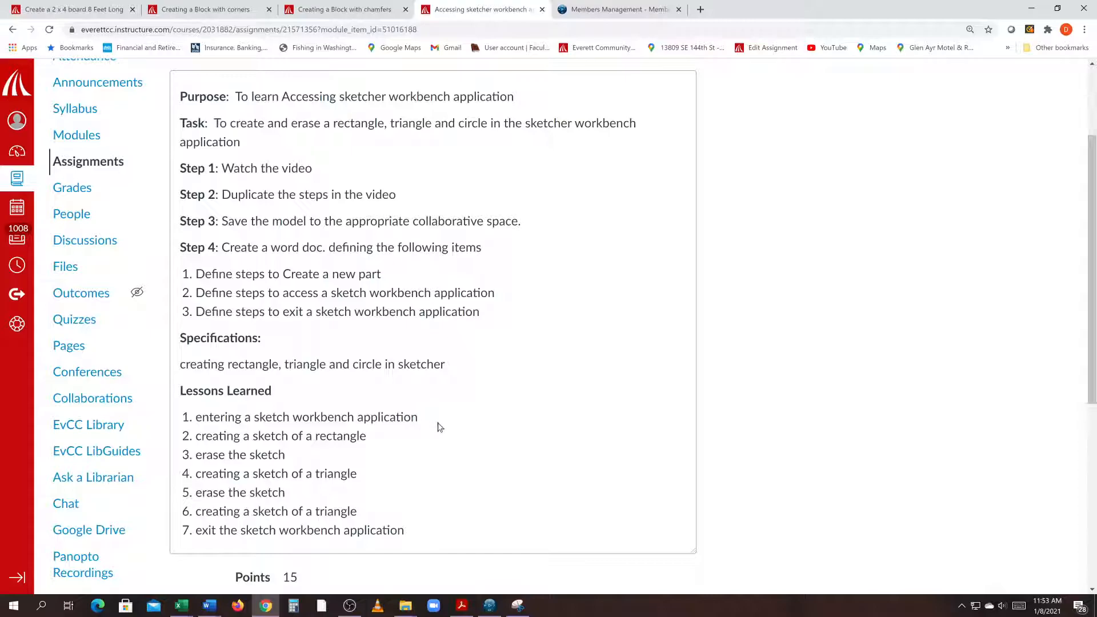
{"action": "scroll", "coordinate": [440, 427], "scroll_direction": "up", "scroll_amount": 3}
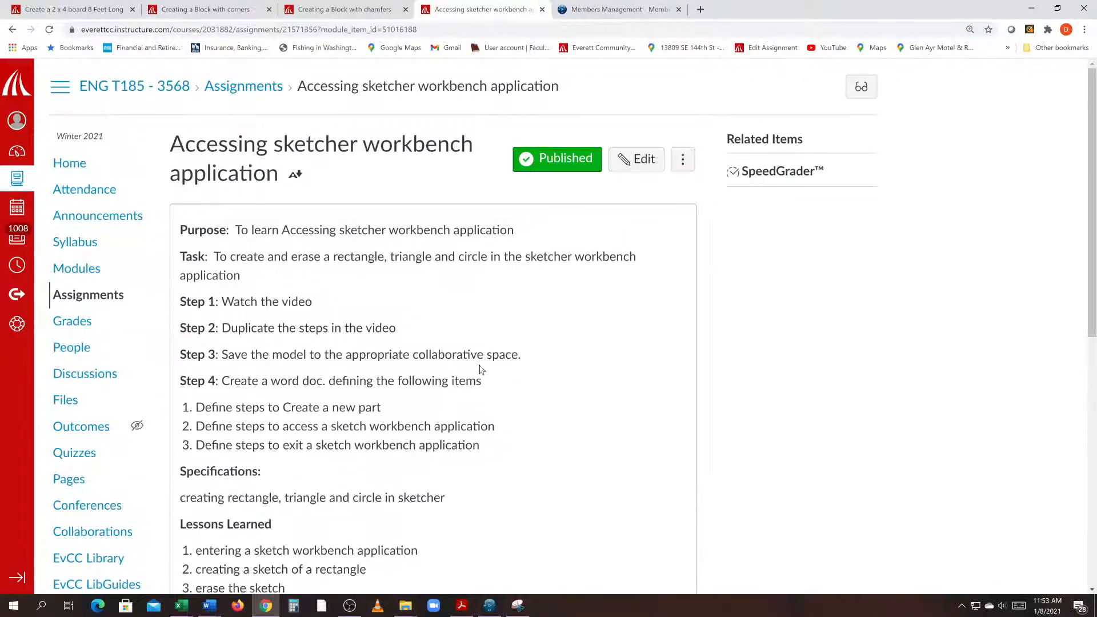
{"action": "left_click", "coordinate": [655, 160]}
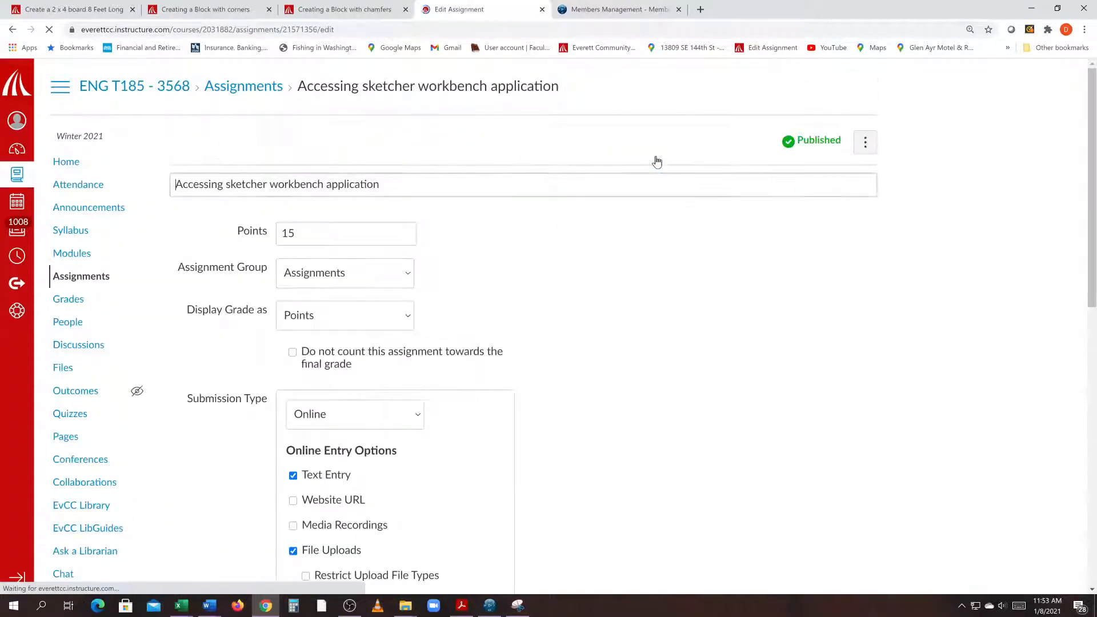
Add "Access part design in the correct collaborative space" as the first Lessons Learned item, correcting the spelling of "collaborative"
{"action": "scroll", "coordinate": [518, 361], "scroll_direction": "down", "scroll_amount": 5}
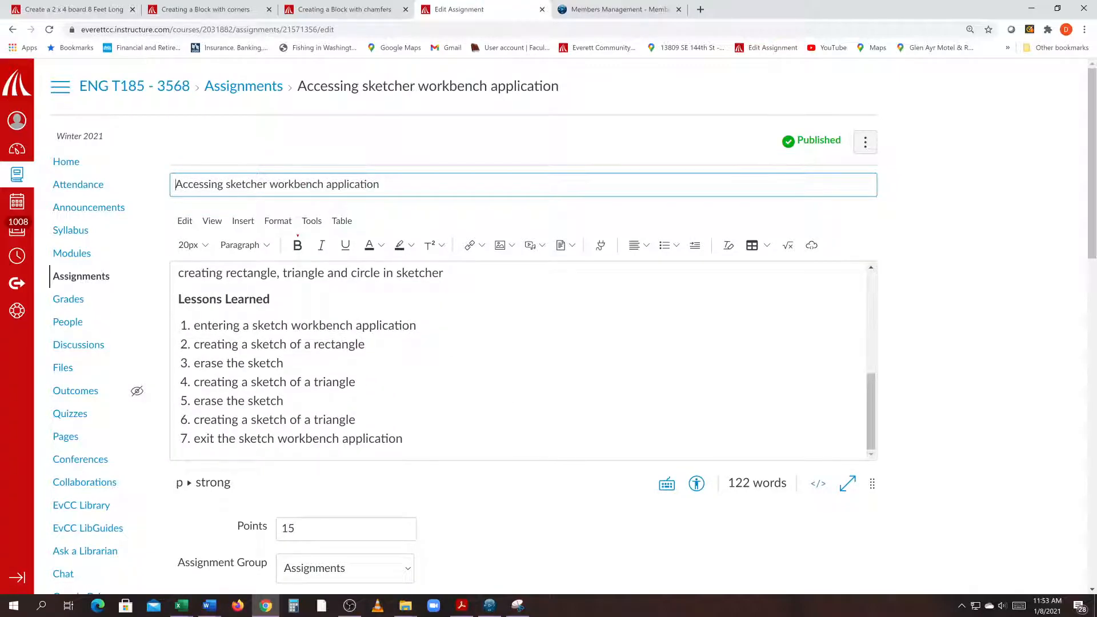
{"action": "left_click", "coordinate": [194, 325]}
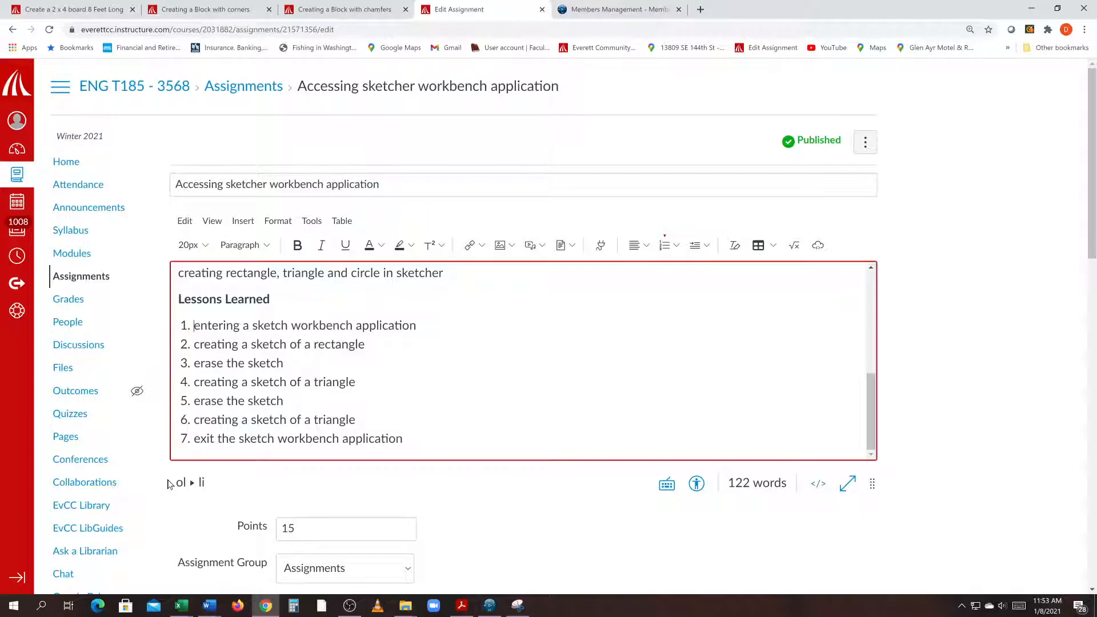
{"action": "type", "text": "Access"}
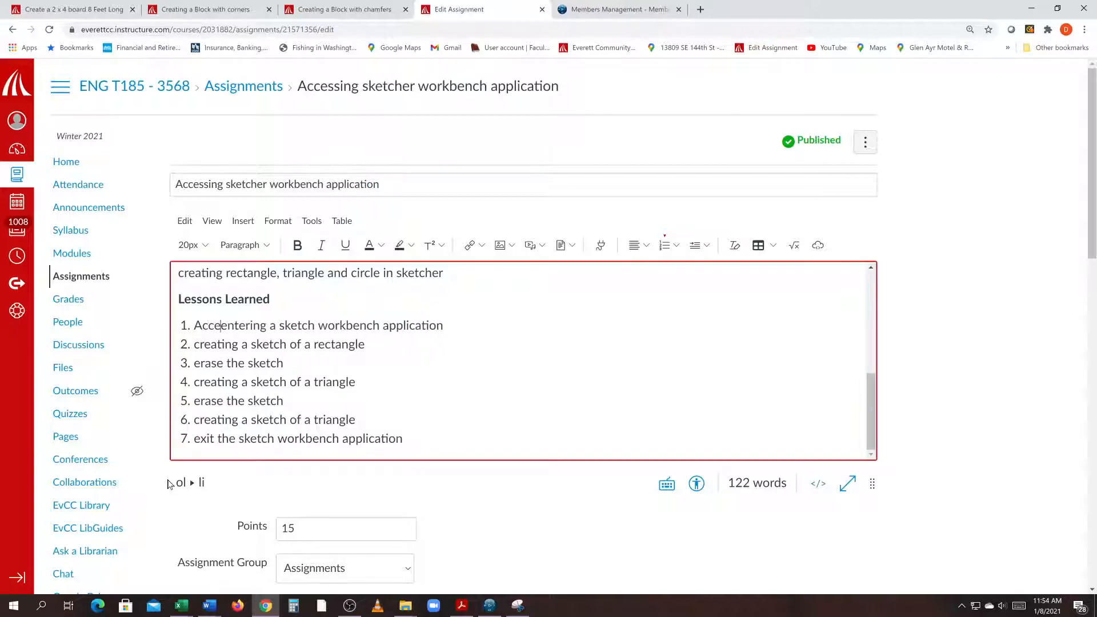
{"action": "type", "text": " part "}
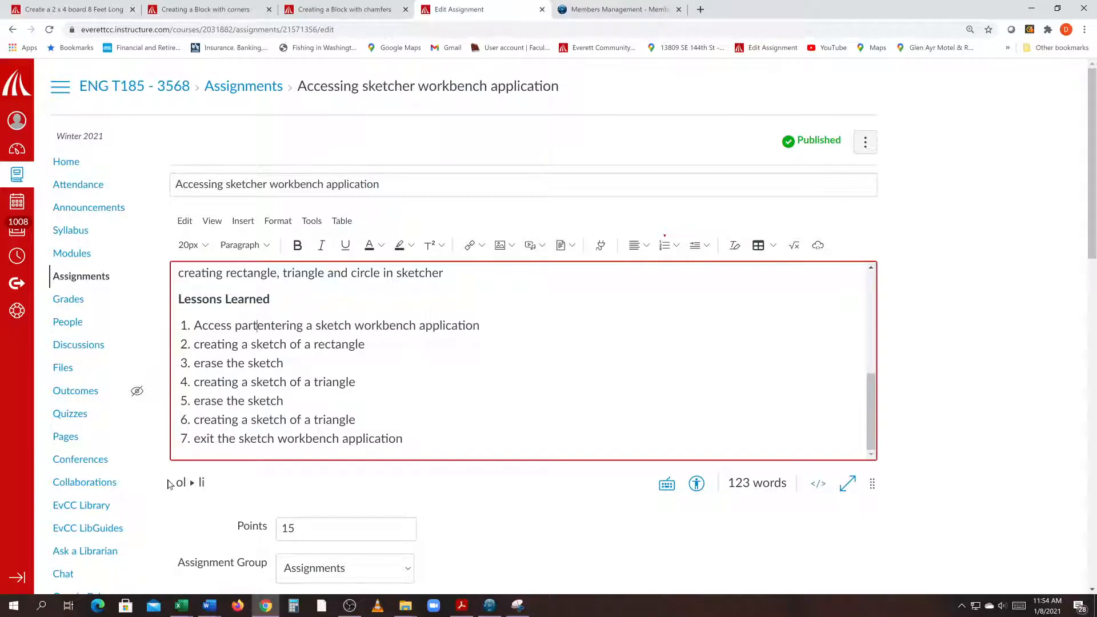
{"action": "type", "text": "desi"}
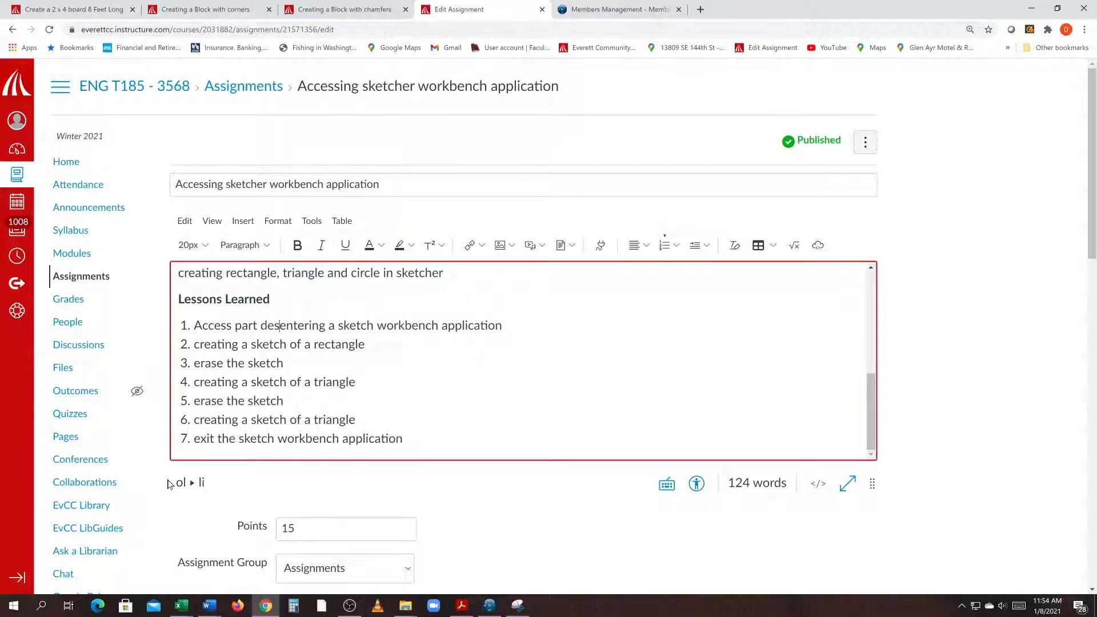
{"action": "type", "text": "gn in the "}
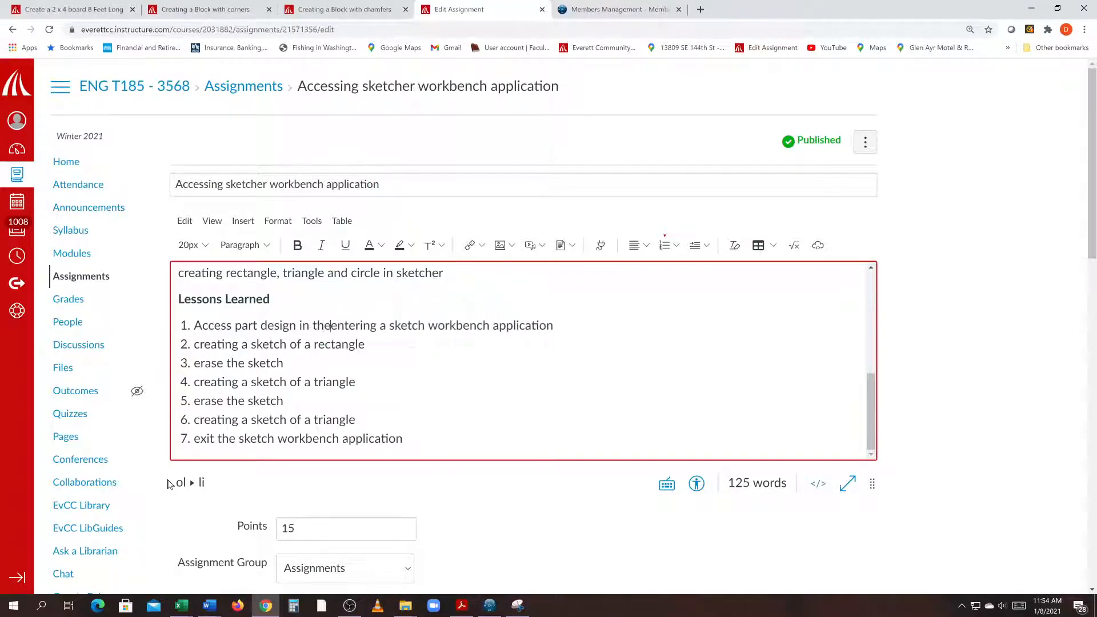
{"action": "type", "text": "correclt"}
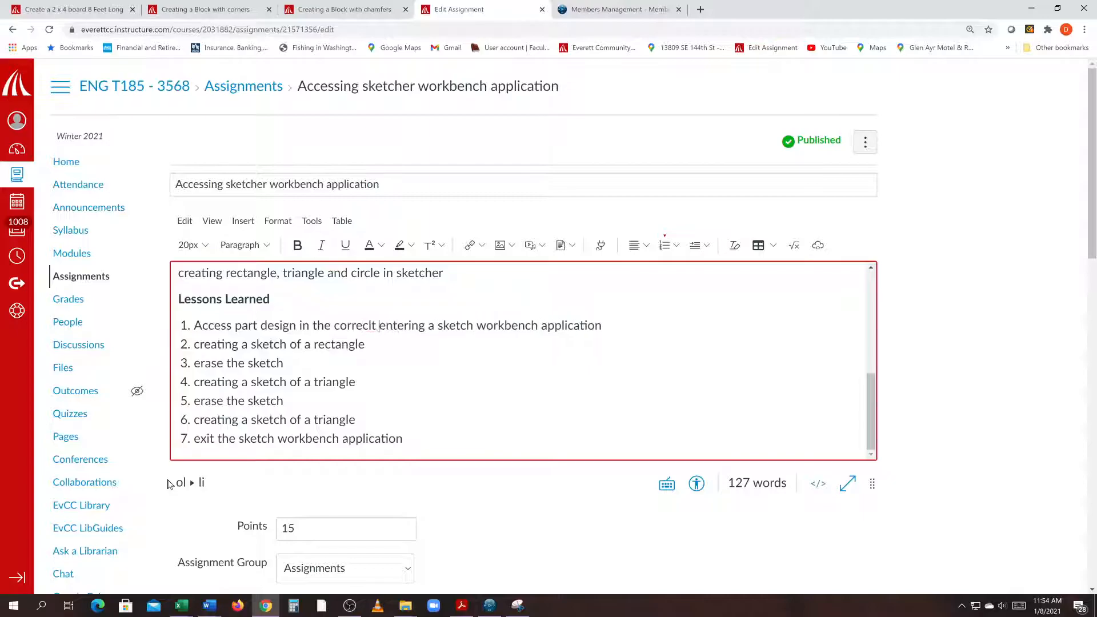
{"action": "key", "text": "BackSpace"}
{"action": "key", "text": "BackSpace"}
{"action": "key", "text": "BackSpace"}
{"action": "type", "text": "t col"}
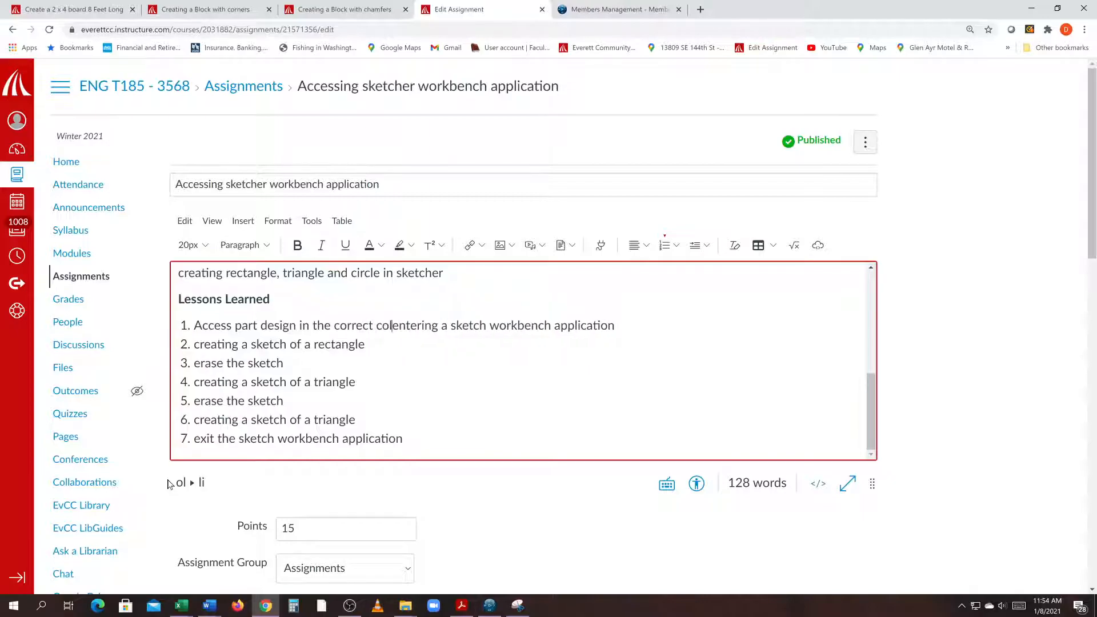
{"action": "type", "text": "lborate"}
{"action": "key", "text": "BackSpace"}
{"action": "key", "text": "BackSpace"}
{"action": "type", "text": "ive "}
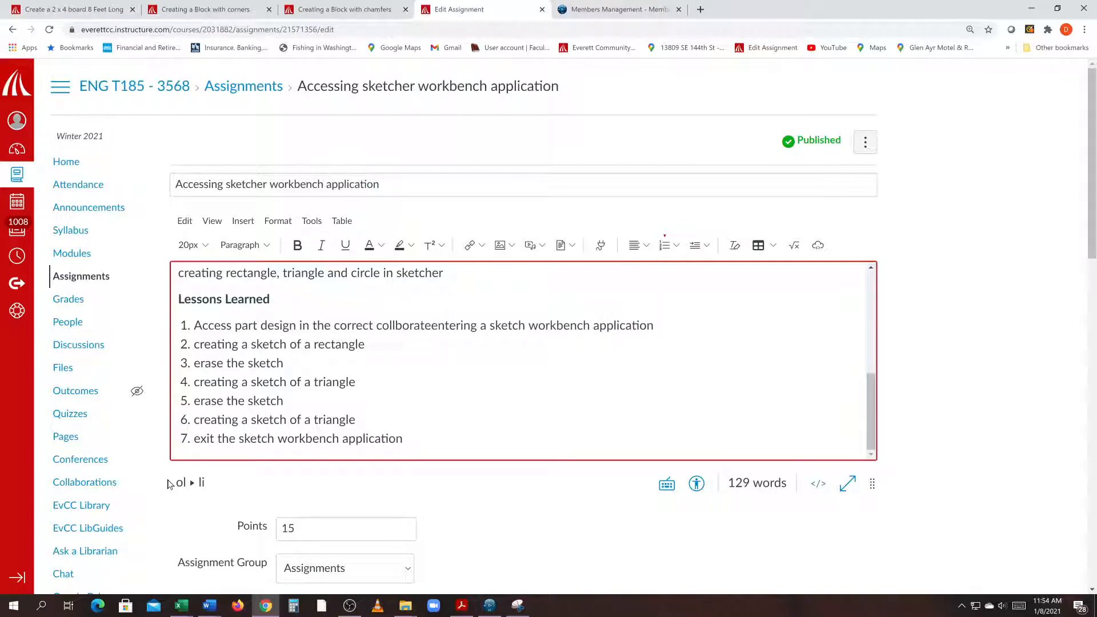
{"action": "type", "text": "space"}
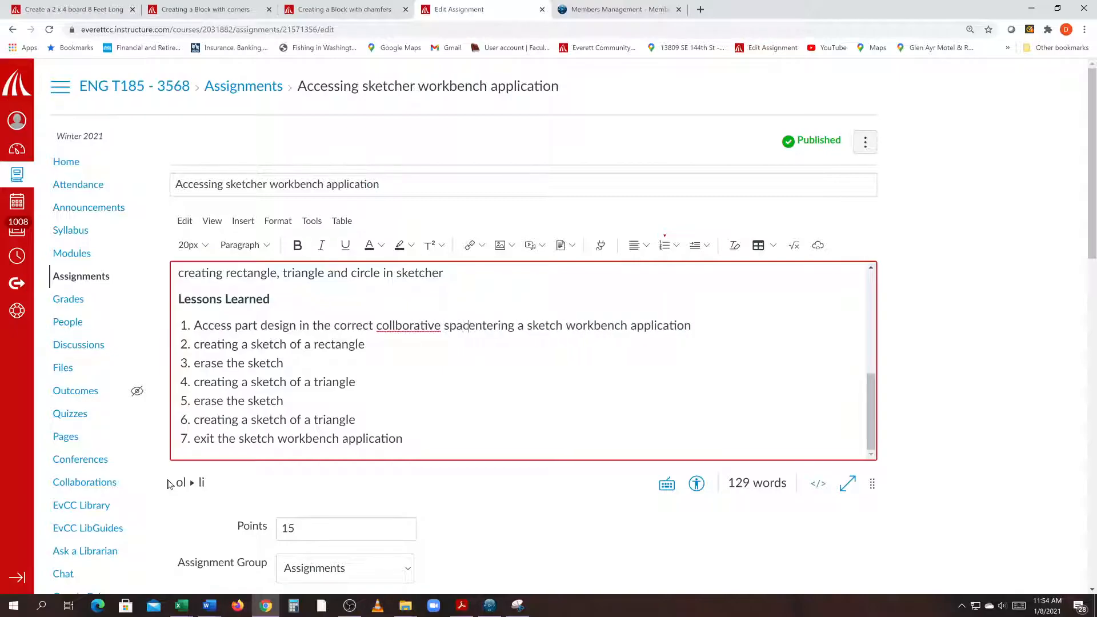
{"action": "key", "text": "Return"}
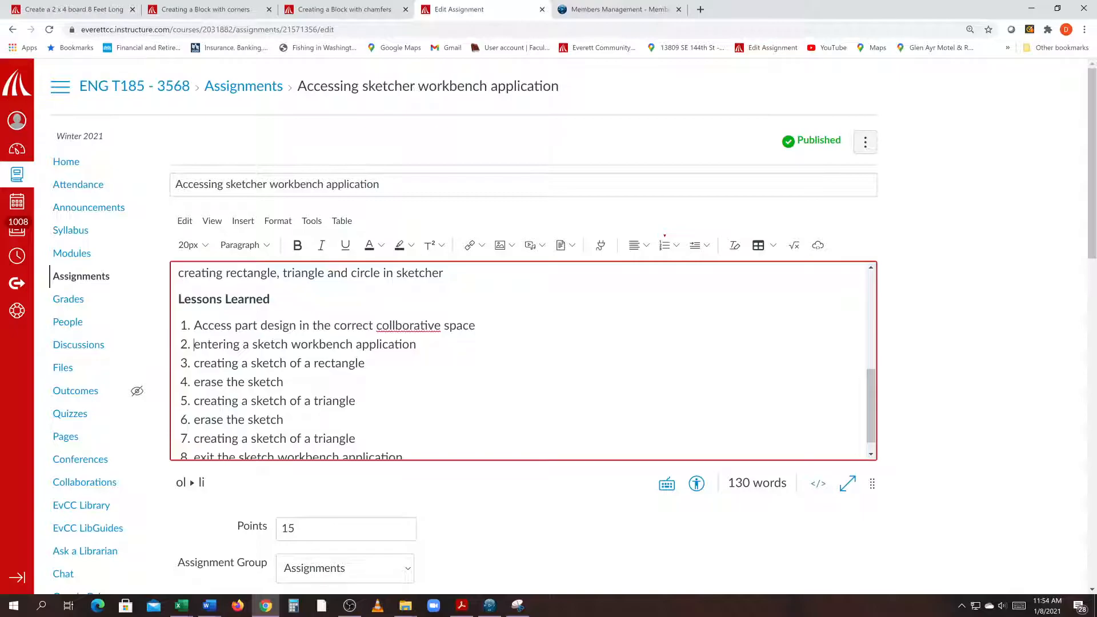
{"action": "right_click", "coordinate": [394, 325]}
{"action": "left_click", "coordinate": [423, 333]}
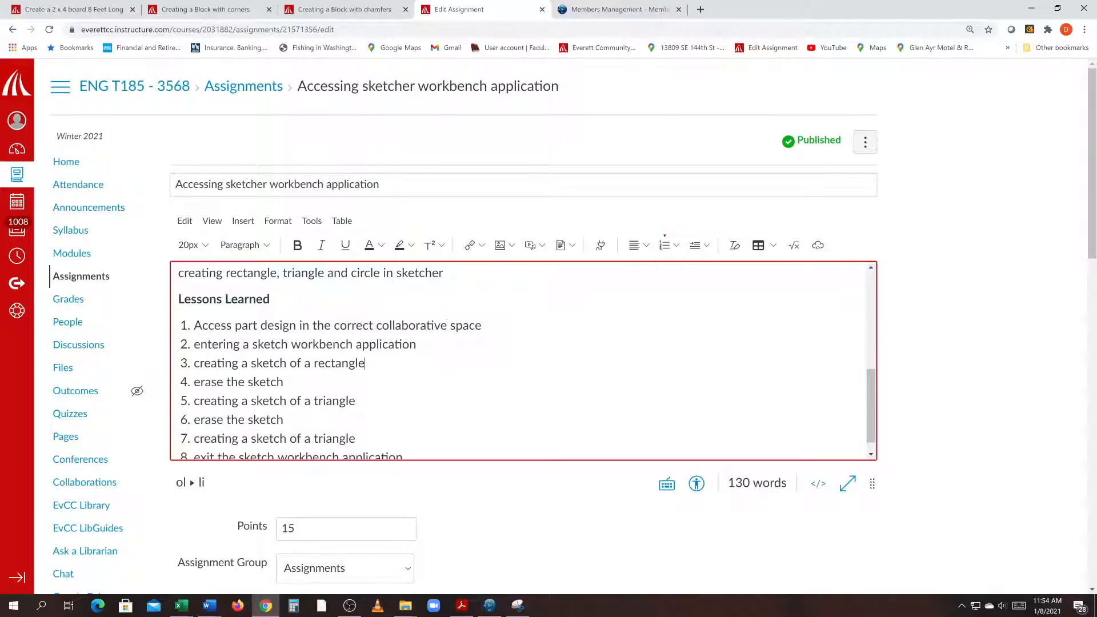
Save the edited assignment and review its Lessons Learned list on the published page
{"action": "scroll", "coordinate": [999, 412], "scroll_direction": "down", "scroll_amount": 15}
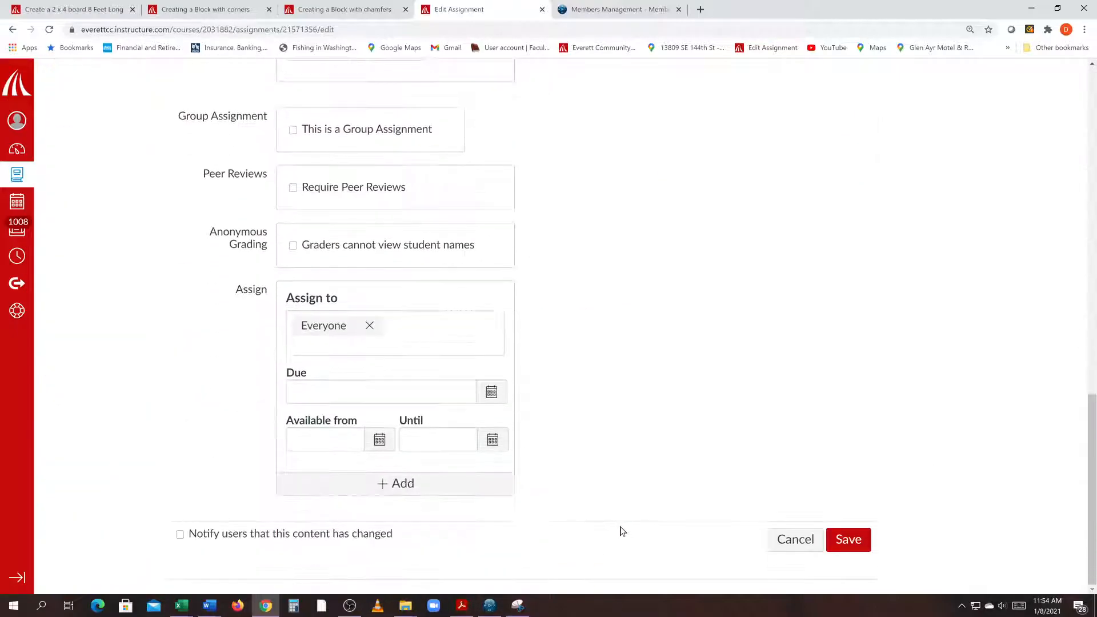
{"action": "left_click", "coordinate": [836, 540]}
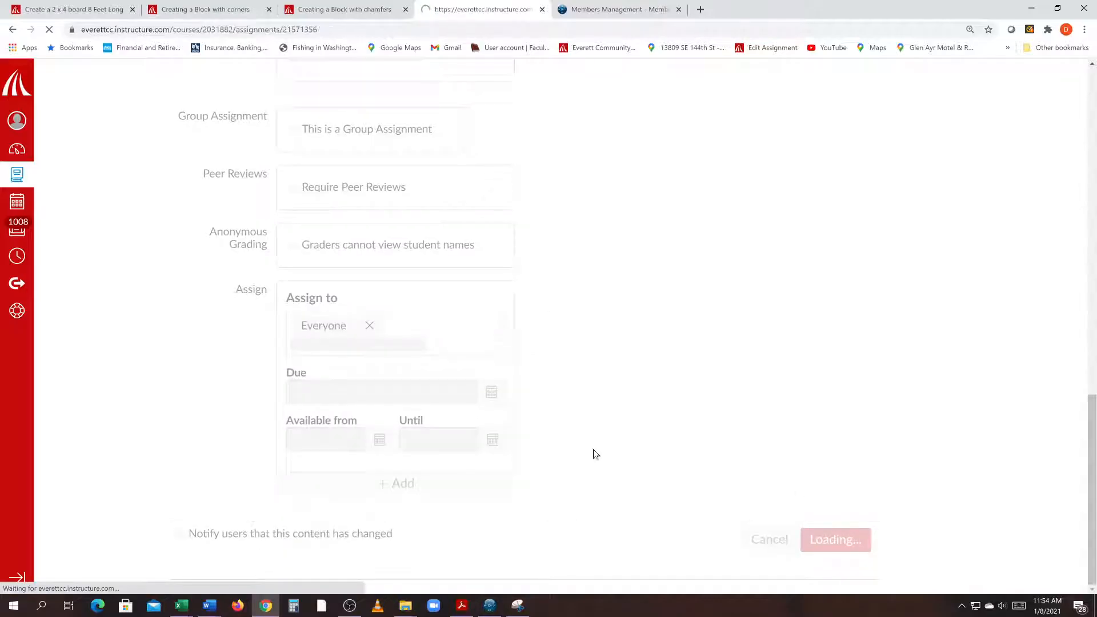
{"action": "scroll", "coordinate": [498, 452], "scroll_direction": "down", "scroll_amount": 5}
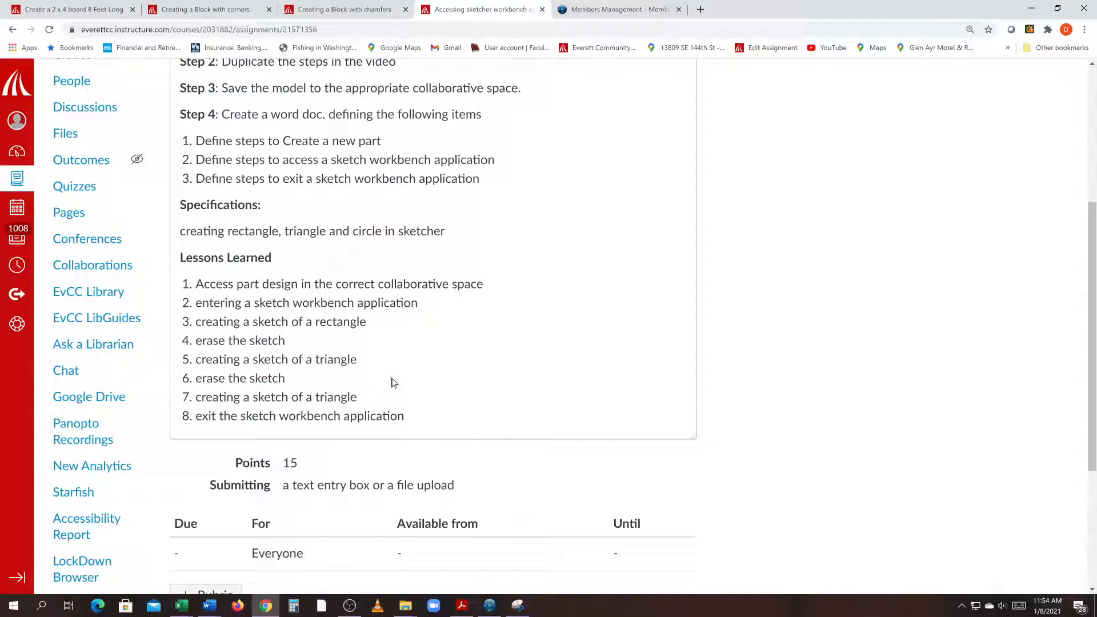
{"action": "scroll", "coordinate": [411, 401], "scroll_direction": "up", "scroll_amount": 5}
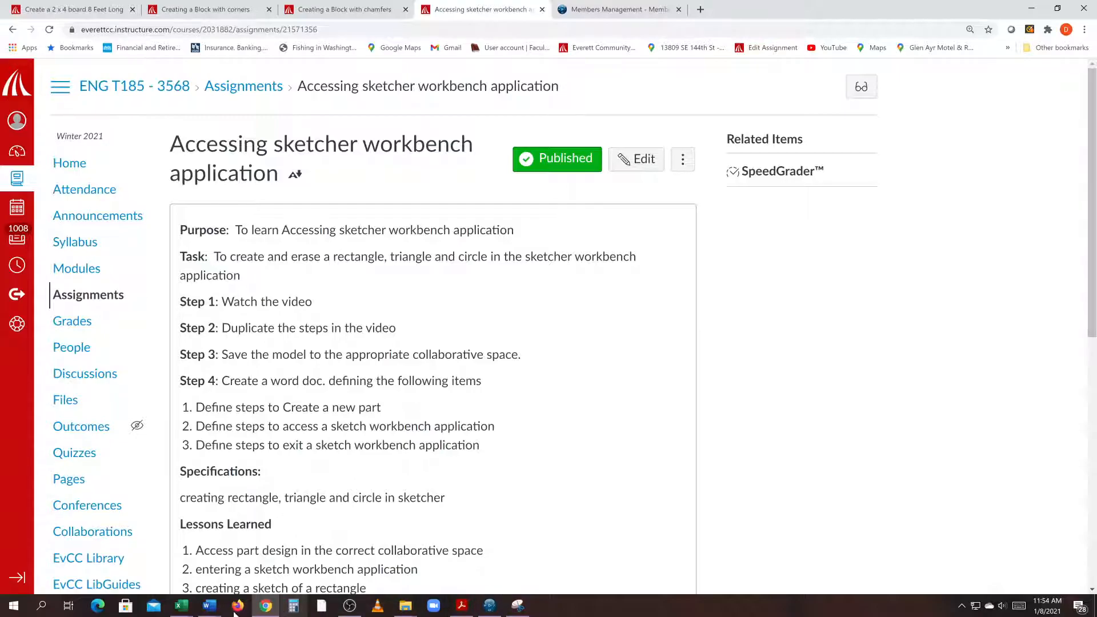
Switch to Document2 in Word and examine the sample write-up and its screenshots on creating a part
{"action": "mouse_move", "coordinate": [209, 605]}
{"action": "left_click", "coordinate": [249, 574]}
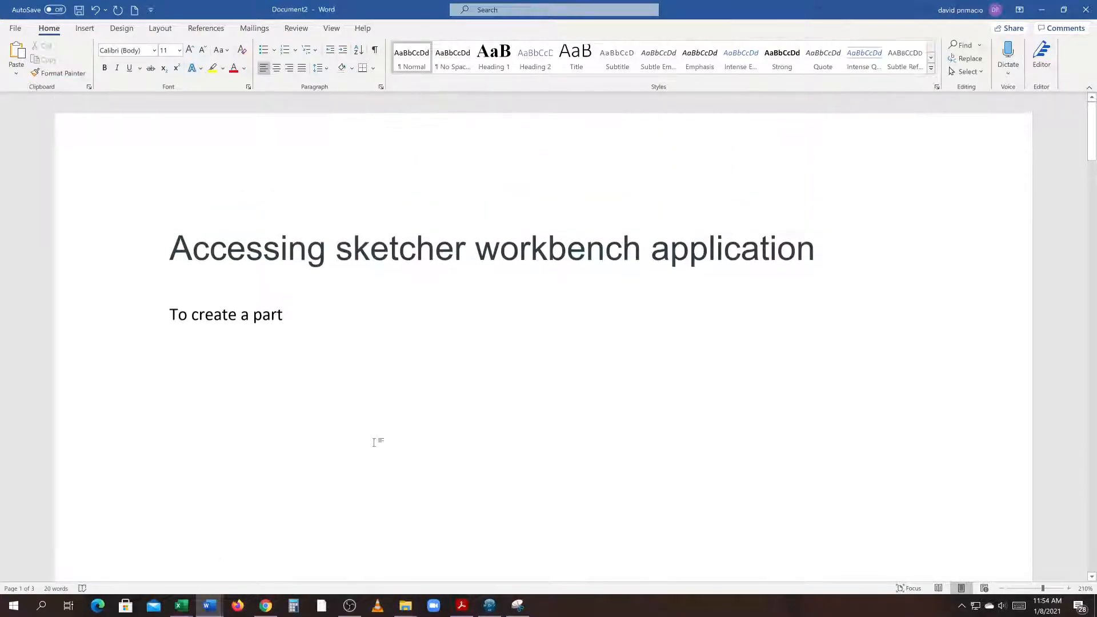
{"action": "scroll", "coordinate": [374, 443], "scroll_direction": "down", "scroll_amount": 15}
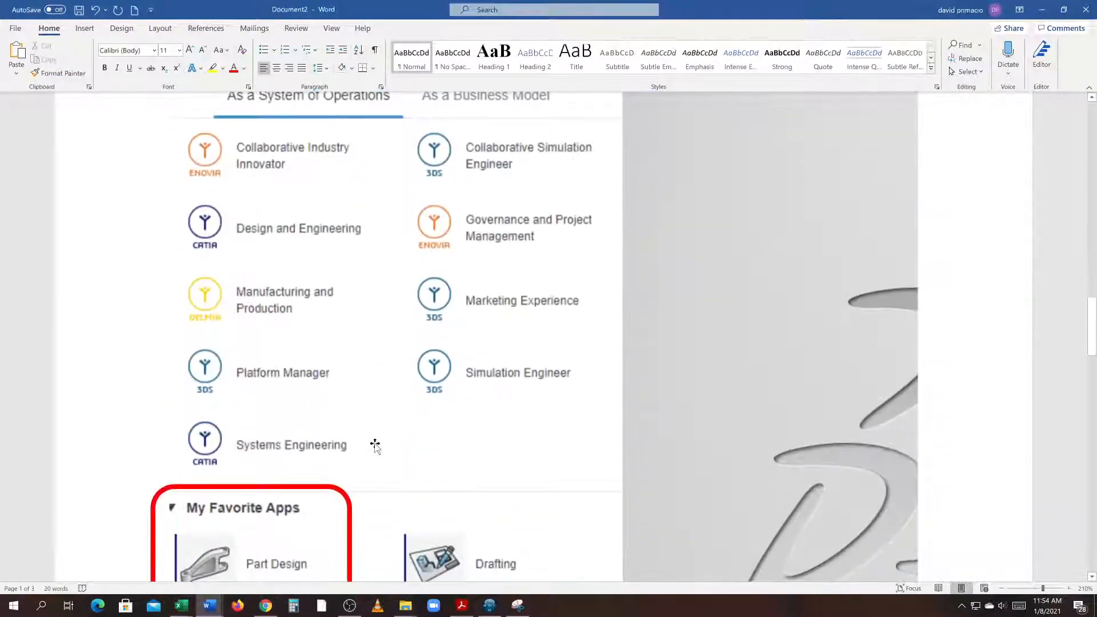
{"action": "scroll", "coordinate": [374, 445], "scroll_direction": "up", "scroll_amount": 5}
{"action": "scroll", "coordinate": [374, 445], "scroll_direction": "down", "scroll_amount": 9}
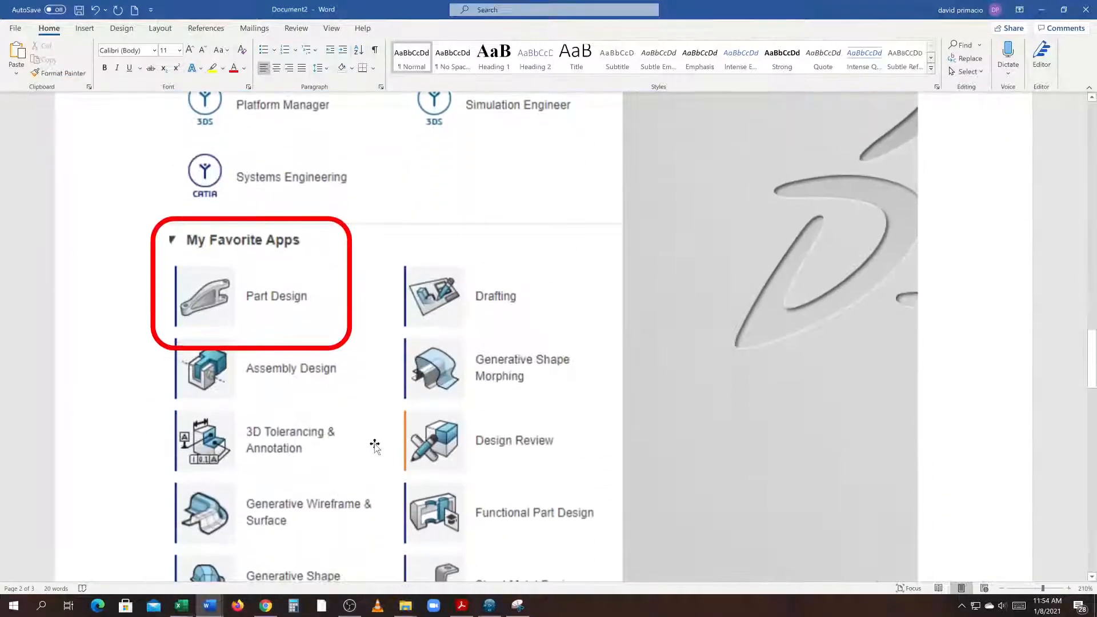
{"action": "scroll", "coordinate": [374, 444], "scroll_direction": "down", "scroll_amount": 15}
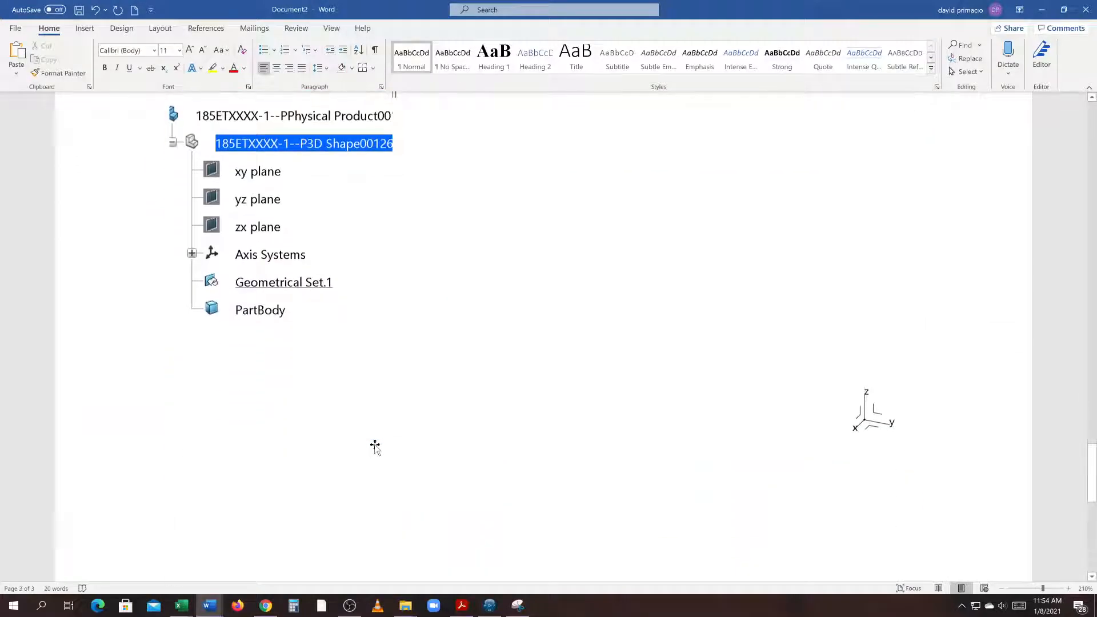
{"action": "scroll", "coordinate": [374, 444], "scroll_direction": "up", "scroll_amount": 3}
{"action": "scroll", "coordinate": [375, 445], "scroll_direction": "down", "scroll_amount": 2}
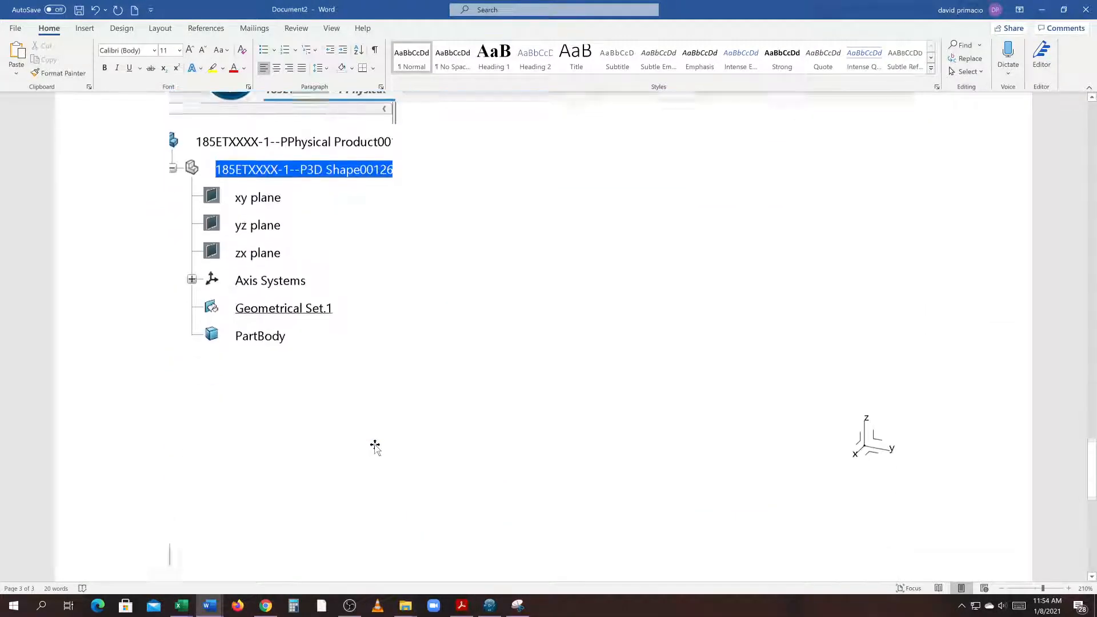
{"action": "scroll", "coordinate": [375, 447], "scroll_direction": "down", "scroll_amount": 5}
{"action": "scroll", "coordinate": [377, 446], "scroll_direction": "up", "scroll_amount": 10}
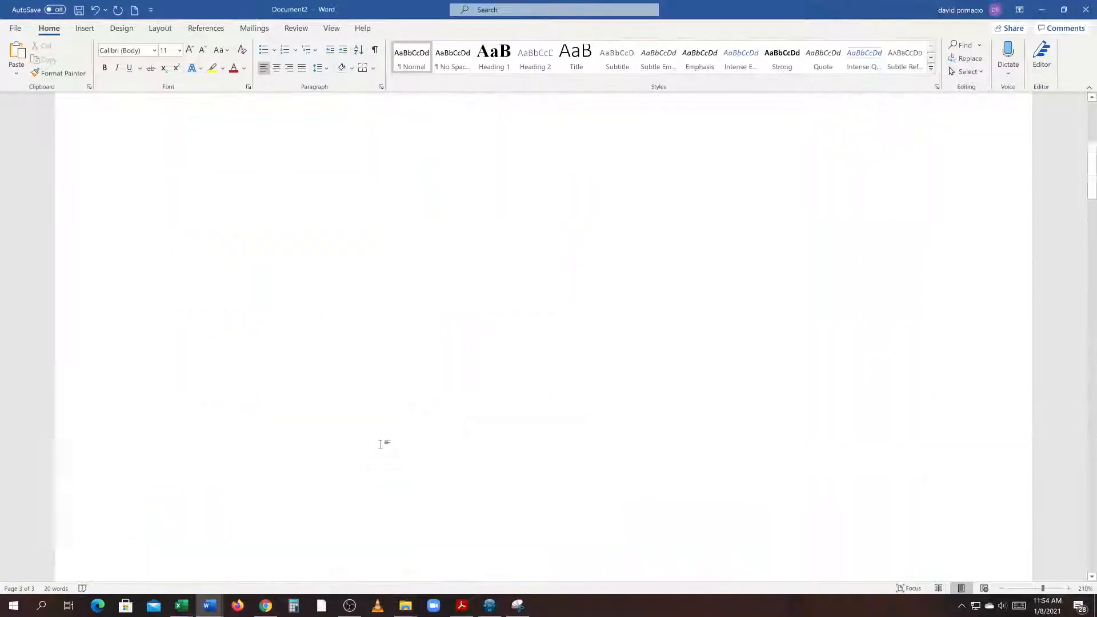
{"action": "scroll", "coordinate": [380, 444], "scroll_direction": "up", "scroll_amount": 10}
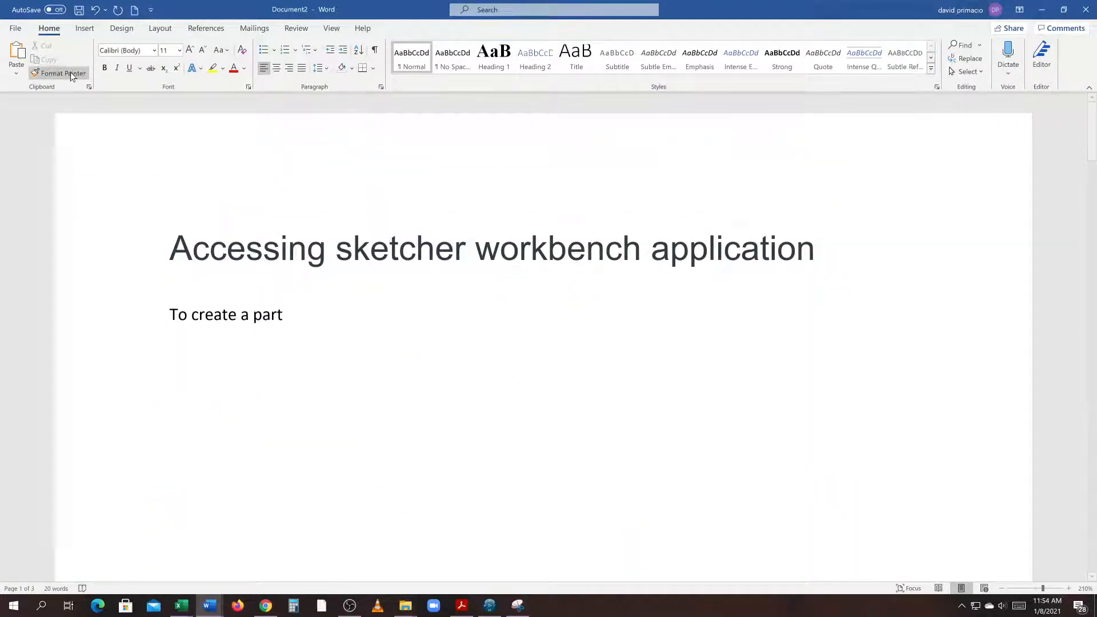
Create a new blank Word document for the assignment write-up
{"action": "left_click", "coordinate": [134, 10]}
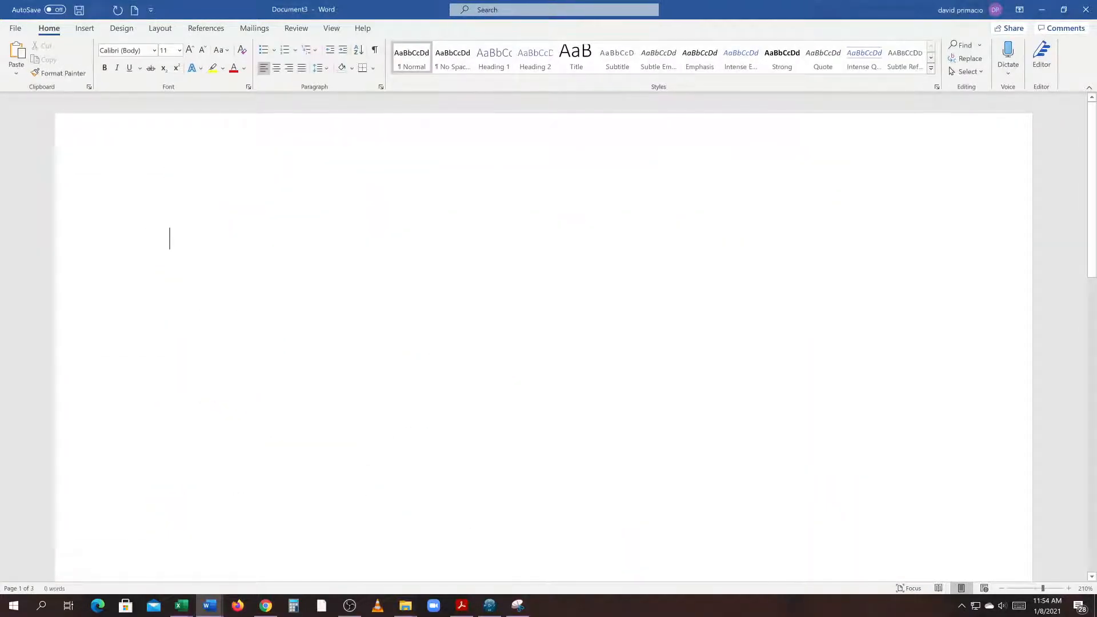
{"action": "left_click", "coordinate": [239, 610]}
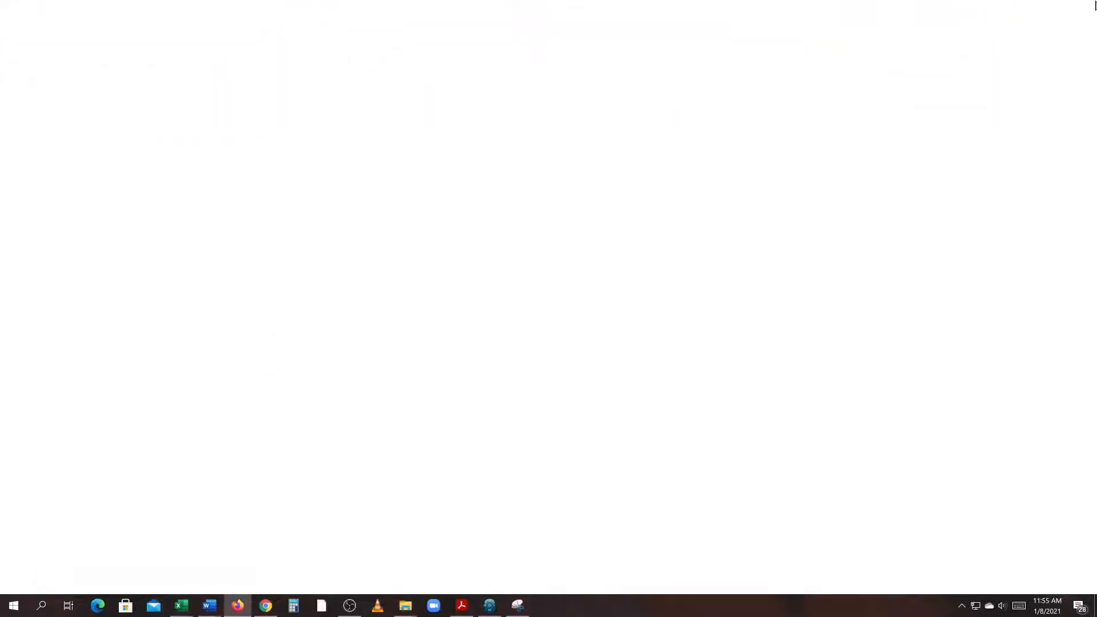
{"action": "left_click", "coordinate": [1094, 4]}
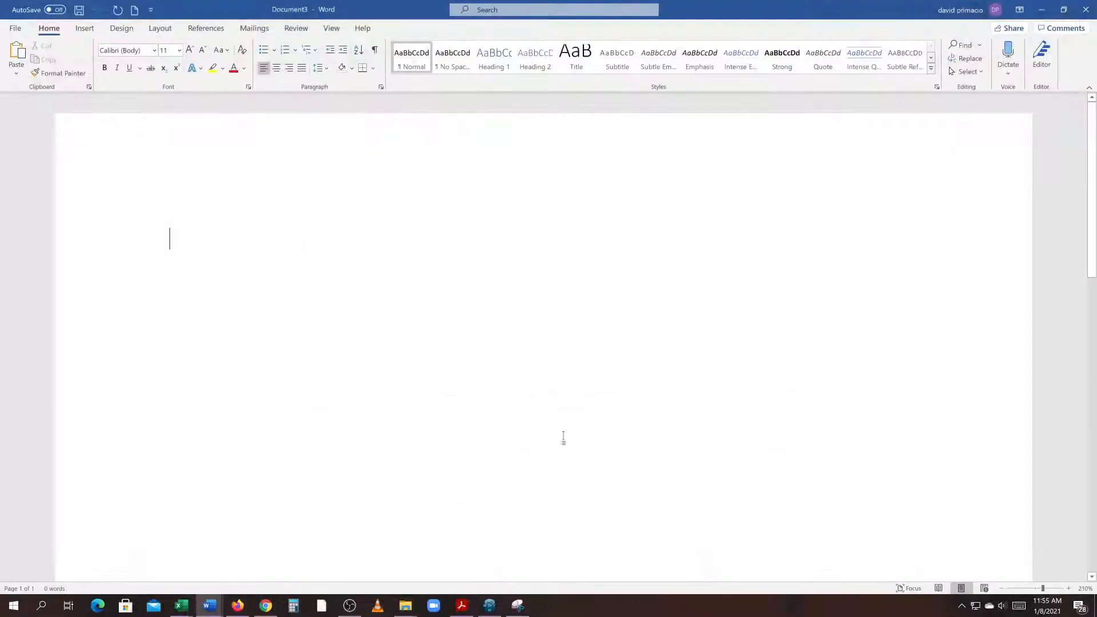
Copy the assignment title from the Canvas page in Chrome into the new Word document, and return to the assignment page
{"action": "left_click", "coordinate": [268, 613]}
{"action": "left_click_drag", "start_coordinate": [286, 182], "coordinate": [171, 145]}
{"action": "key", "text": "ctrl+c"}
{"action": "right_click", "coordinate": [195, 145]}
{"action": "left_click", "coordinate": [213, 151]}
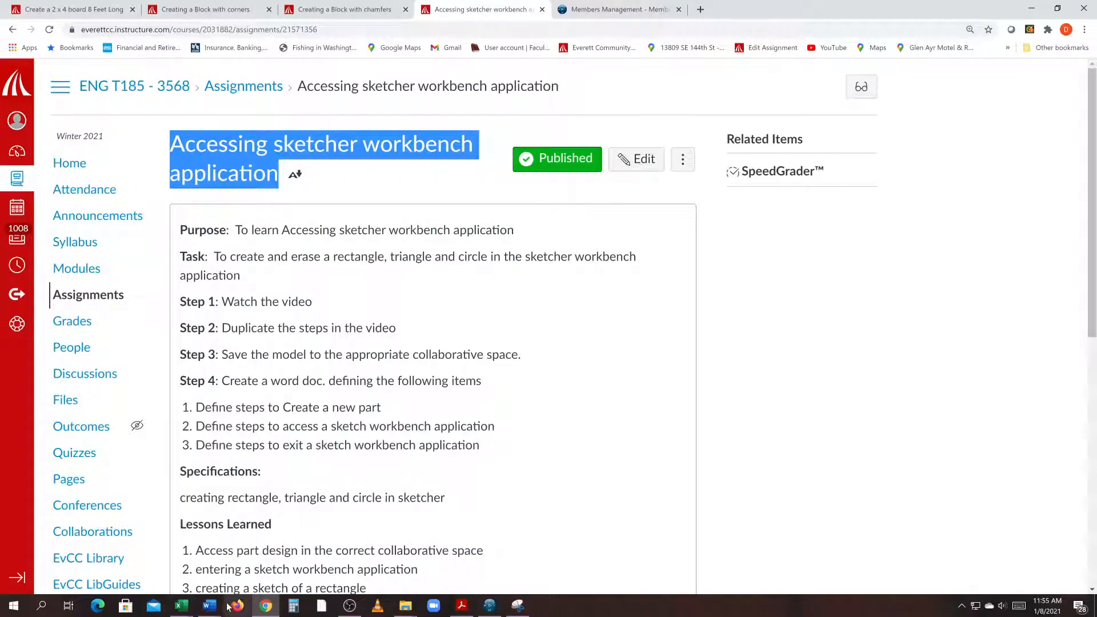
{"action": "mouse_move", "coordinate": [210, 607]}
{"action": "left_click", "coordinate": [304, 560]}
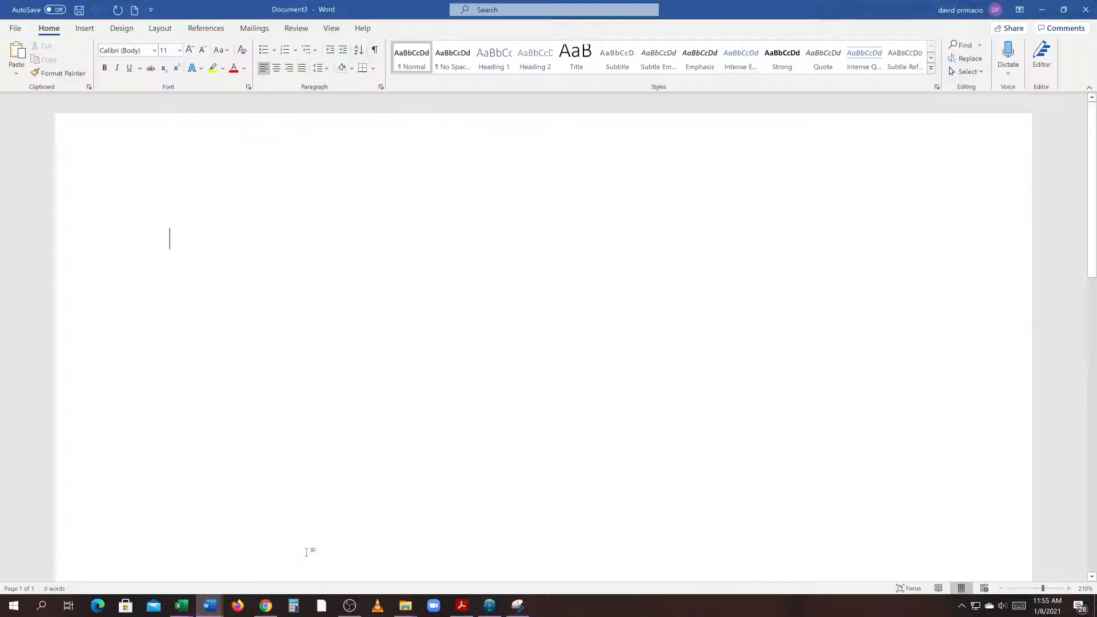
{"action": "key", "text": "ctrl+v"}
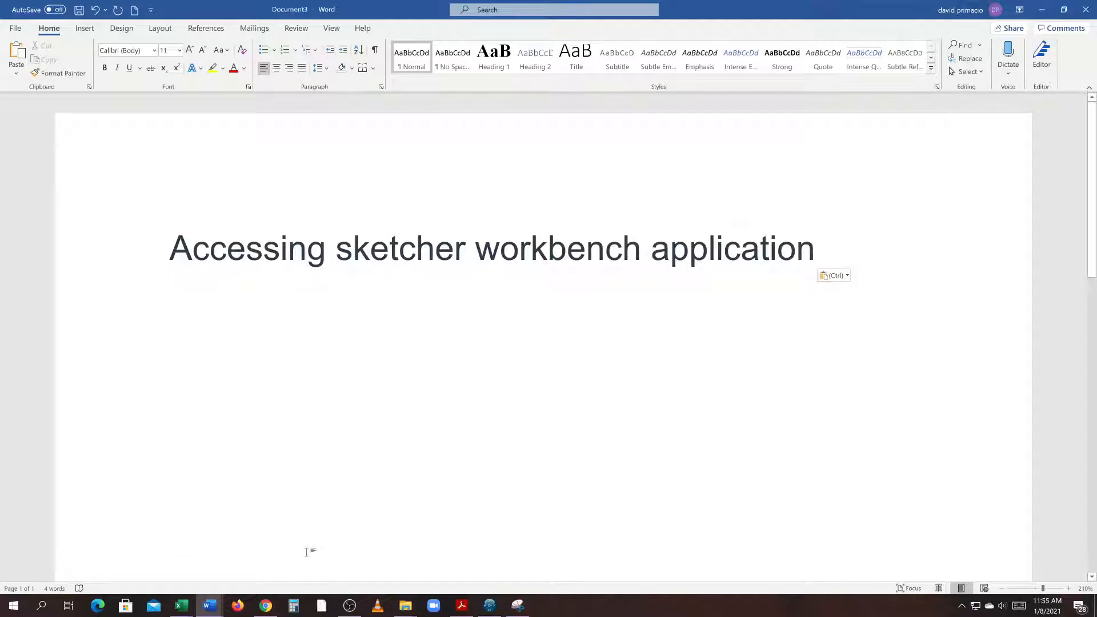
{"action": "key", "text": "alt+Tab"}
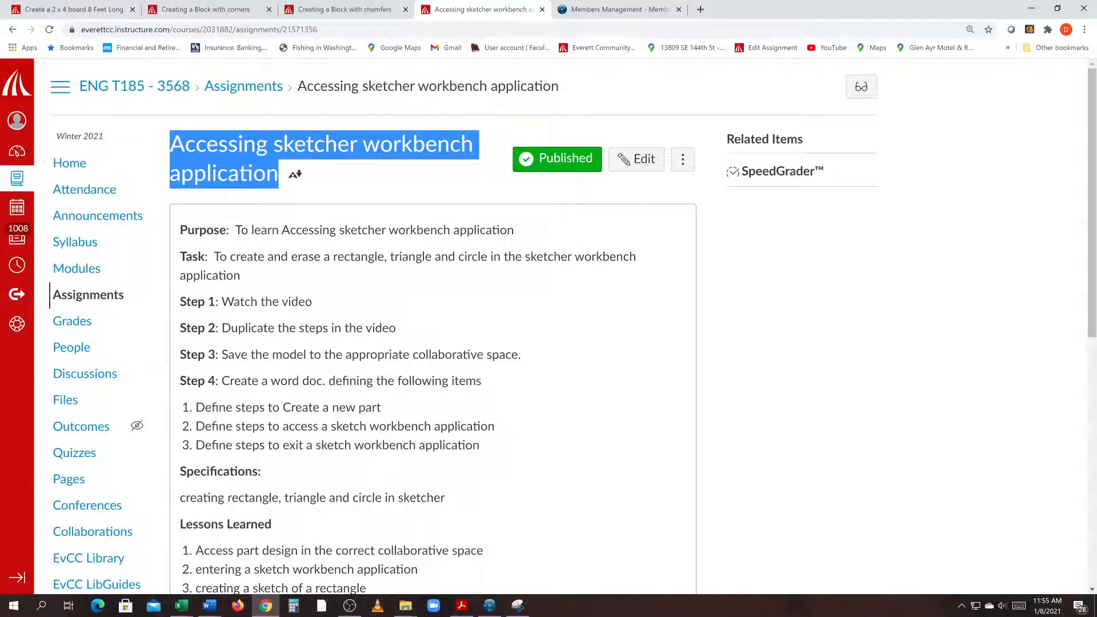
{"action": "left_click", "coordinate": [355, 372]}
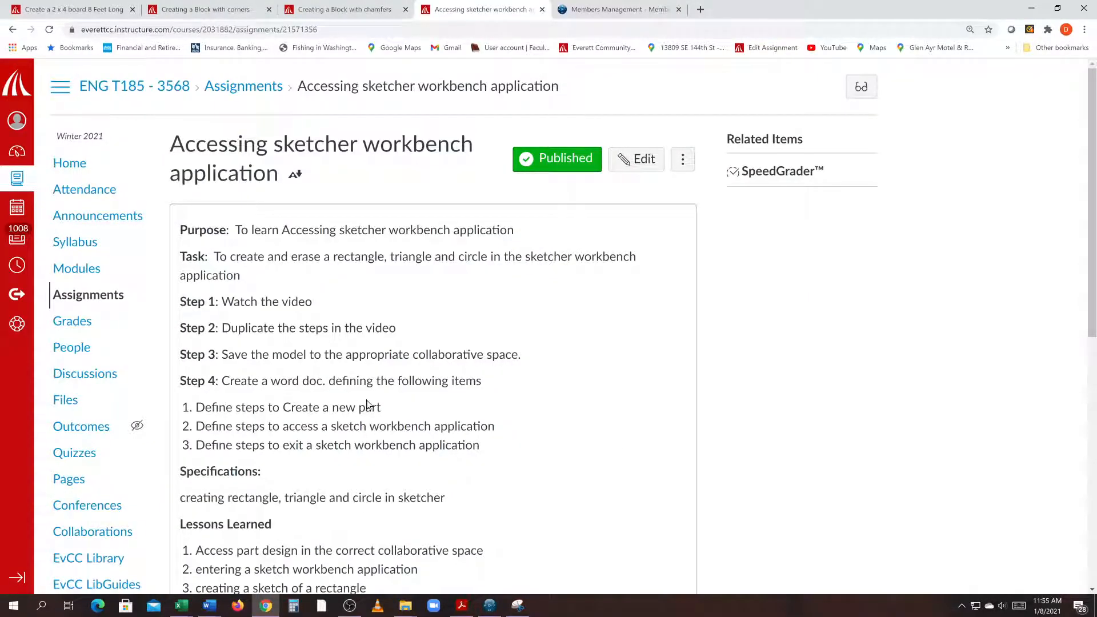
Copy the line "Define steps to Create a new part" from the Canvas assignment into the Word document and remove its list numbering
{"action": "left_click_drag", "start_coordinate": [390, 412], "coordinate": [196, 407]}
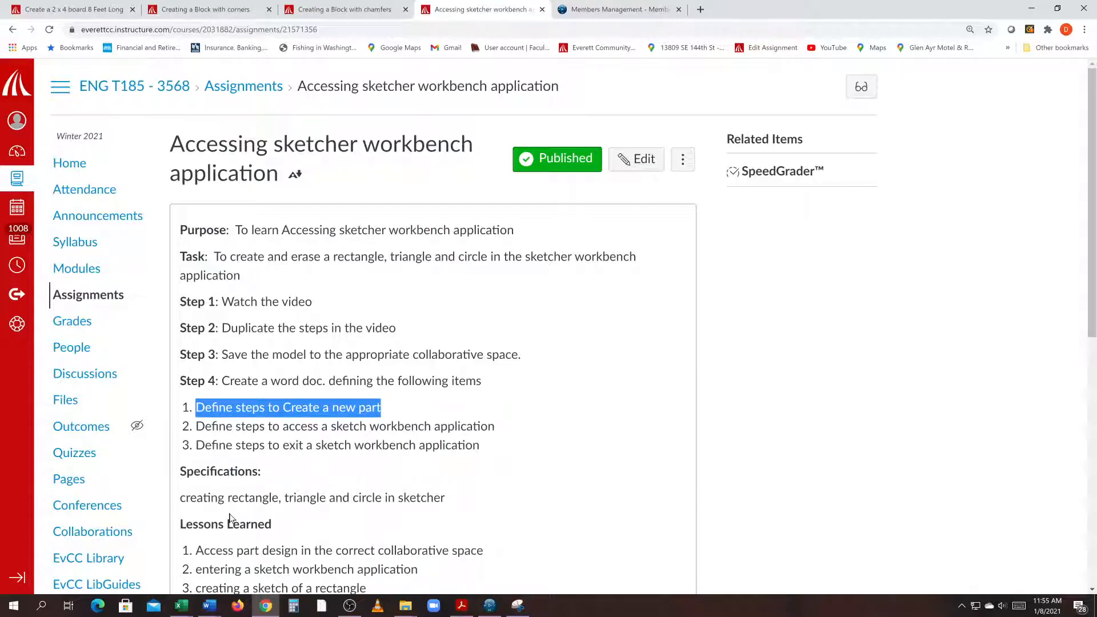
{"action": "key", "text": "ctrl+c"}
{"action": "key", "text": "alt+Tab"}
{"action": "key", "text": "ctrl+v"}
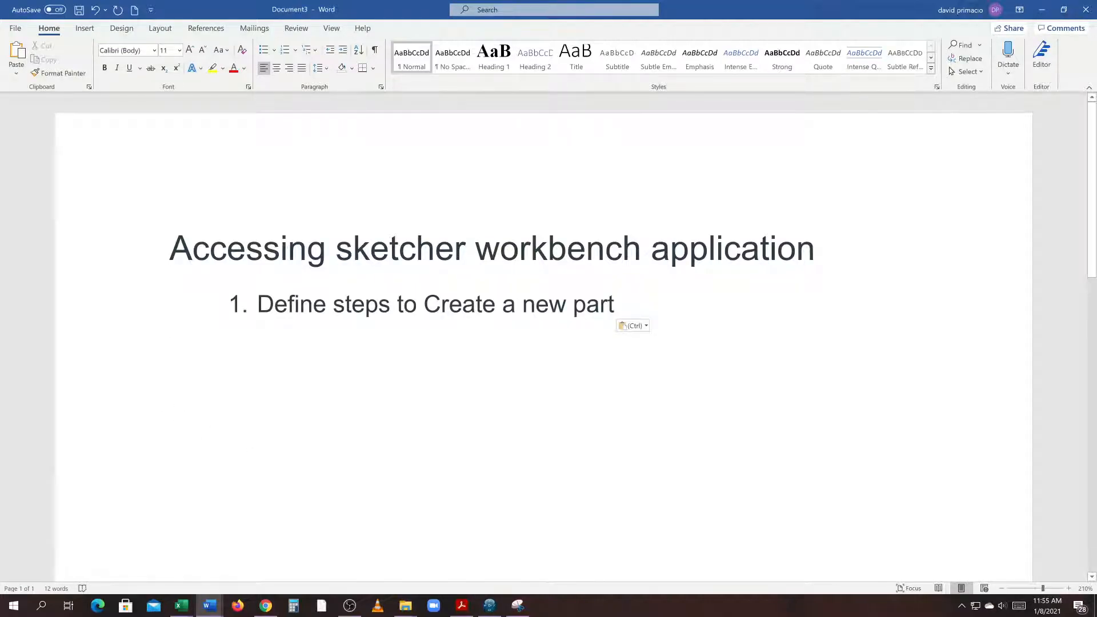
{"action": "left_click", "coordinate": [258, 304]}
{"action": "key", "text": "BackSpace"}
{"action": "key", "text": "BackSpace"}
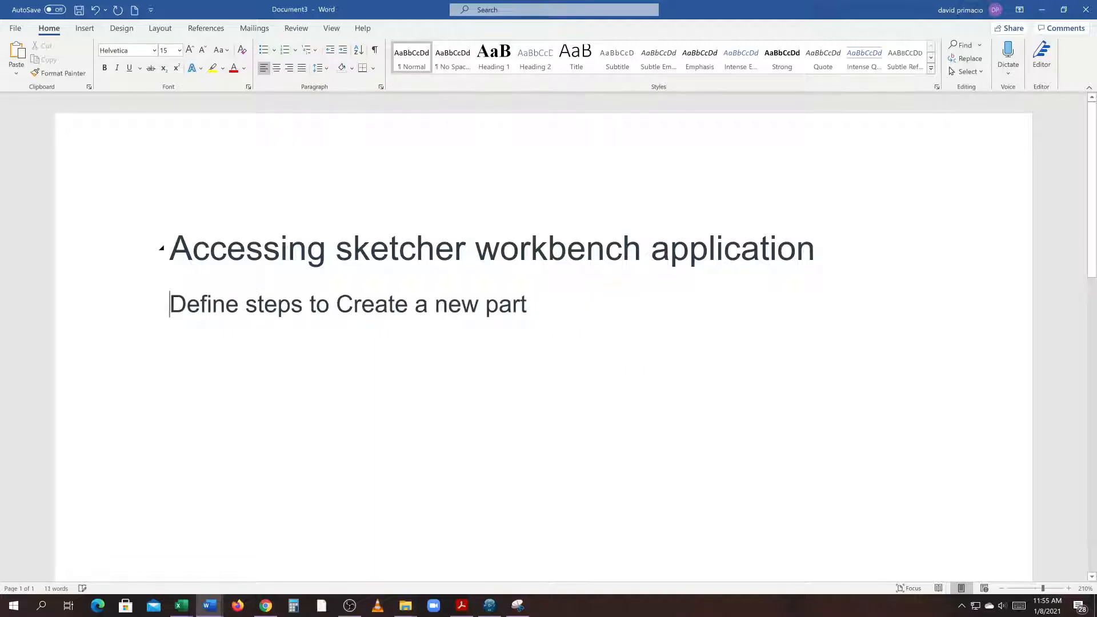
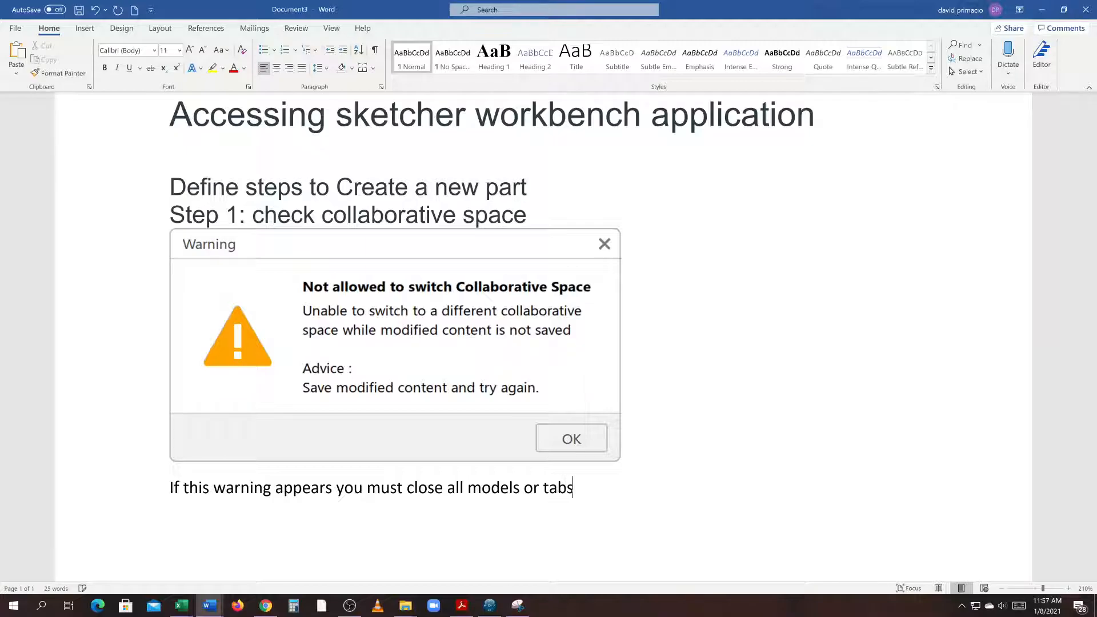
Finish the sentence under the warning image with "in the 3D experience." and correct the spelling of "experience"
{"action": "type", "text": "in the 3D e"}
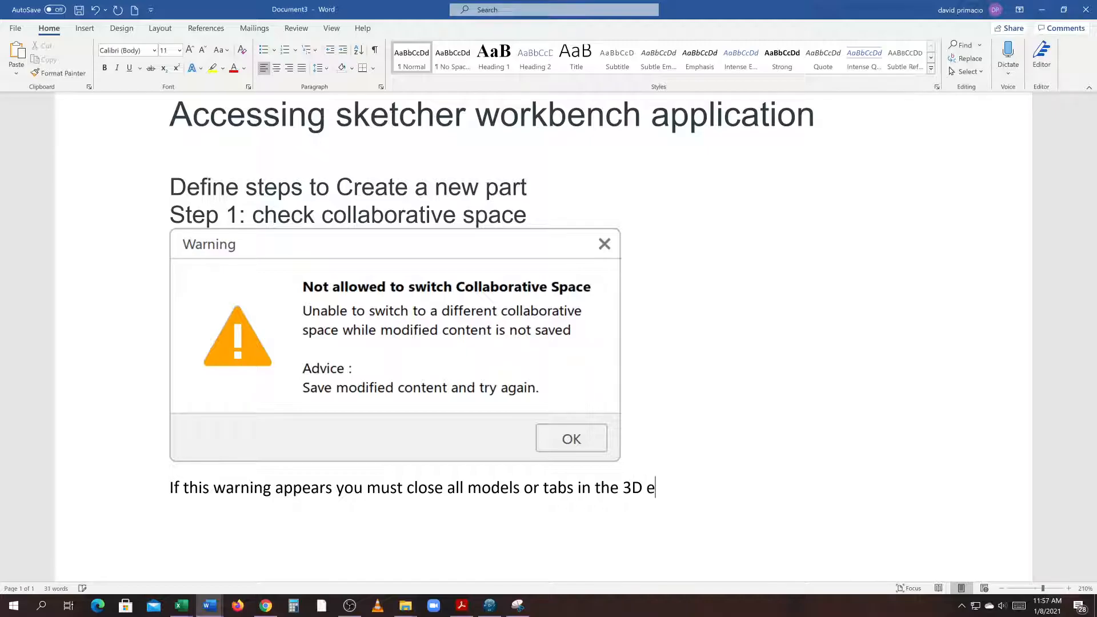
{"action": "type", "text": "xperice."}
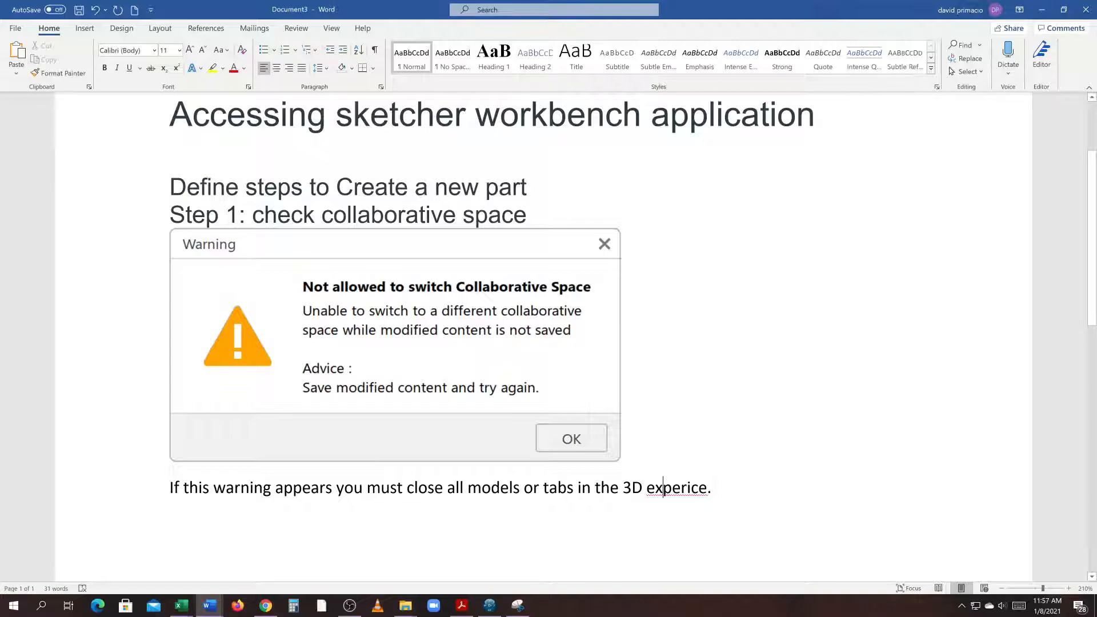
{"action": "right_click", "coordinate": [666, 496]}
{"action": "left_click", "coordinate": [800, 325]}
Switch to 3DEXPERIENCE, dismiss the warning, and close the open part tab without saving its changes
{"action": "key", "text": "alt+Tab"}
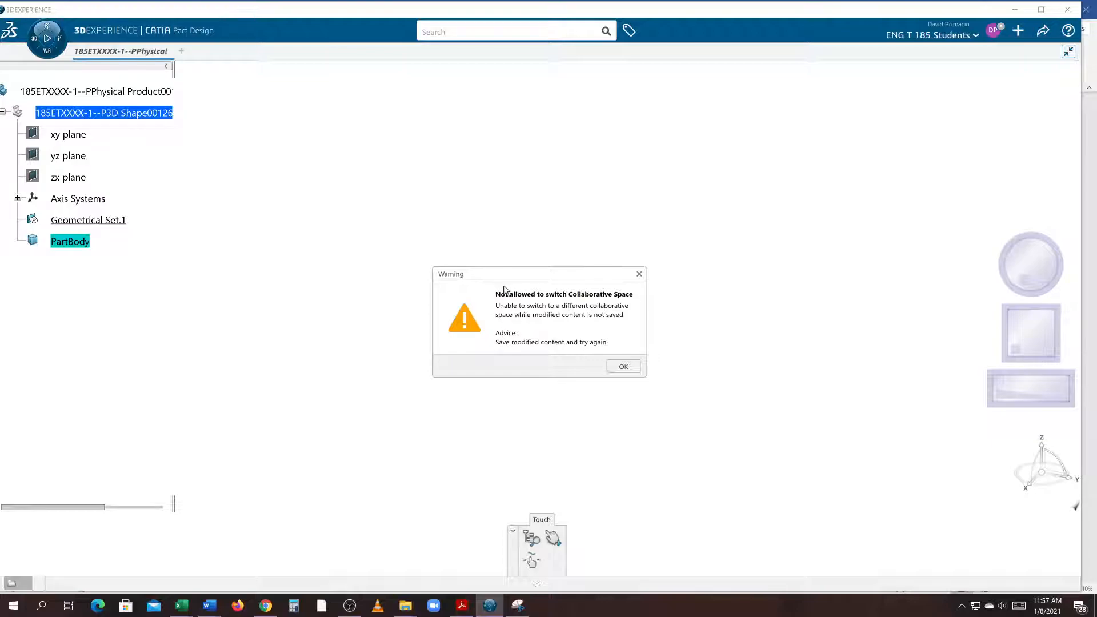
{"action": "left_click", "coordinate": [622, 367]}
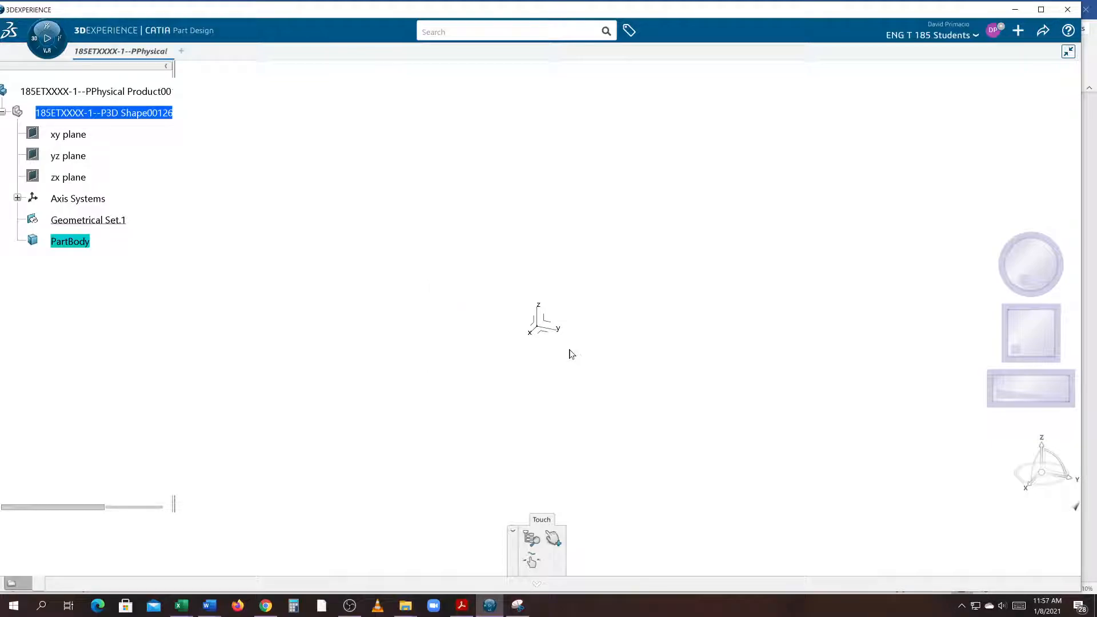
{"action": "left_click", "coordinate": [184, 52]}
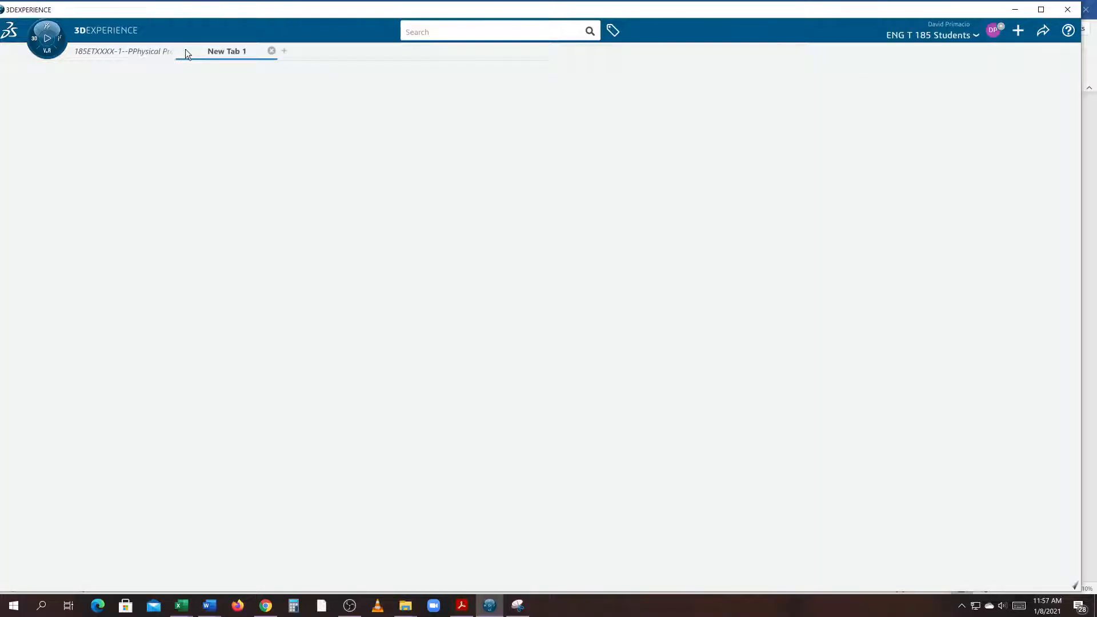
{"action": "left_click", "coordinate": [272, 51]}
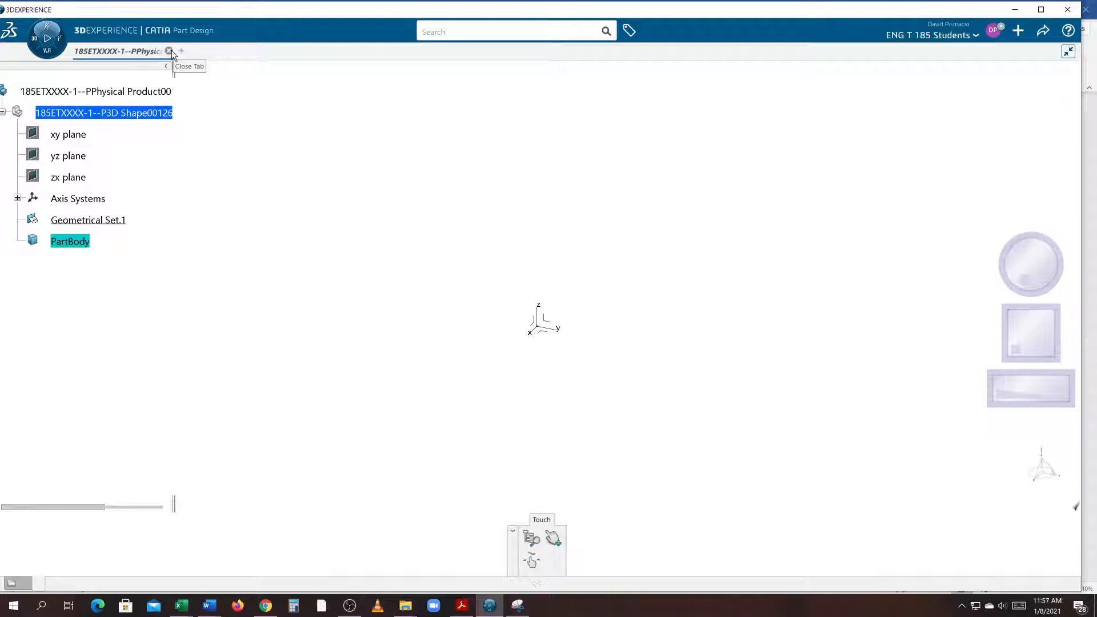
{"action": "left_click", "coordinate": [169, 50]}
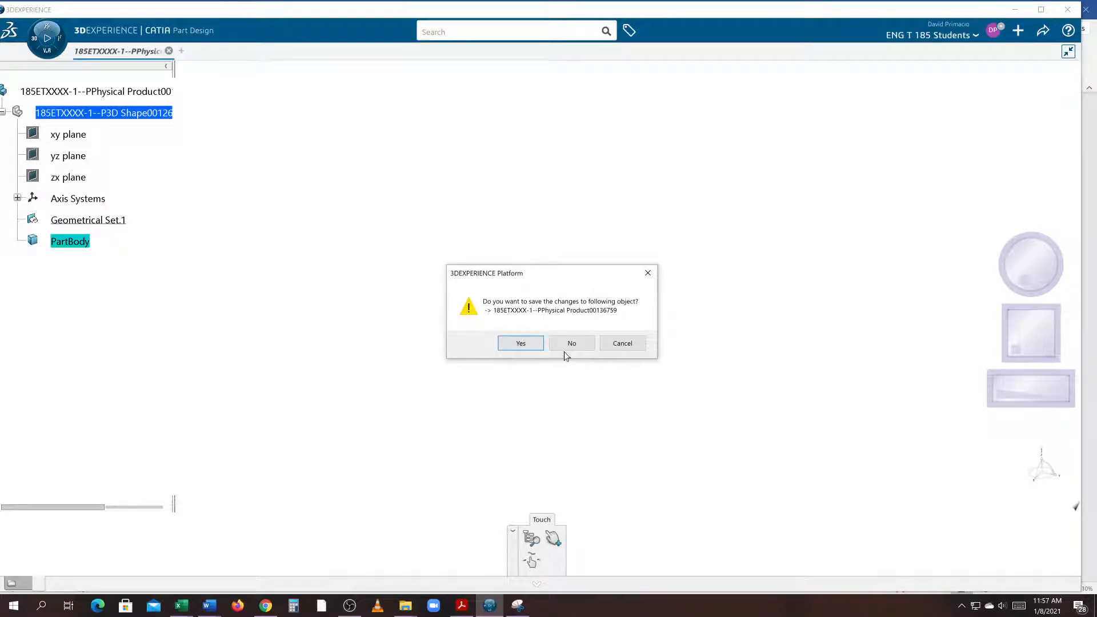
{"action": "left_click", "coordinate": [566, 345]}
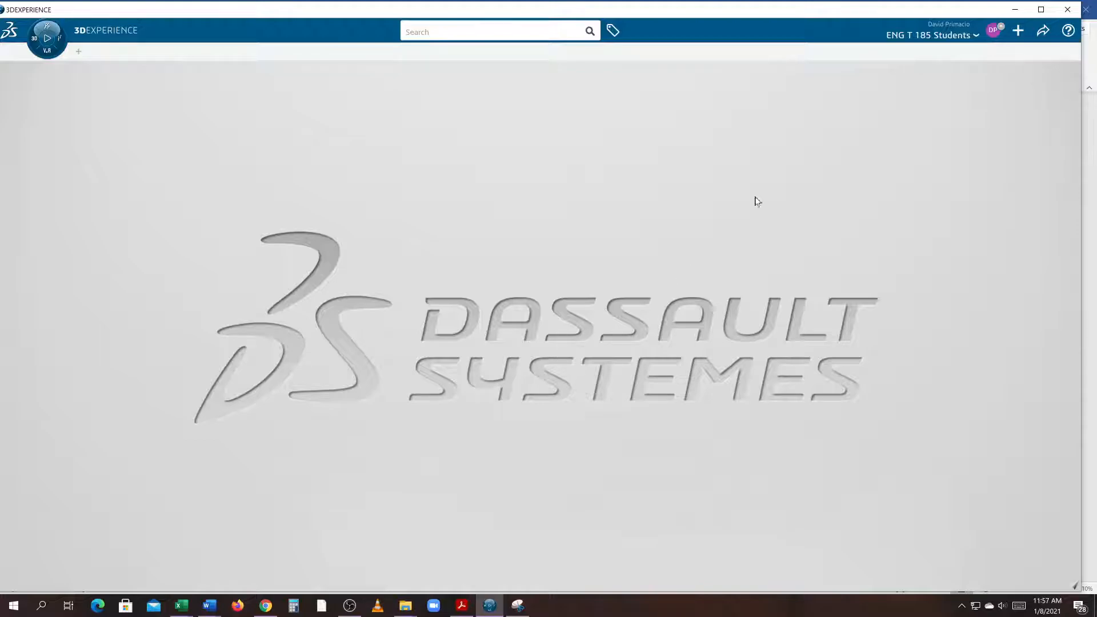
Change the collaborative space from ENG T 185 Students to Common Space, accepting the Leader role credentials
{"action": "left_click", "coordinate": [977, 37]}
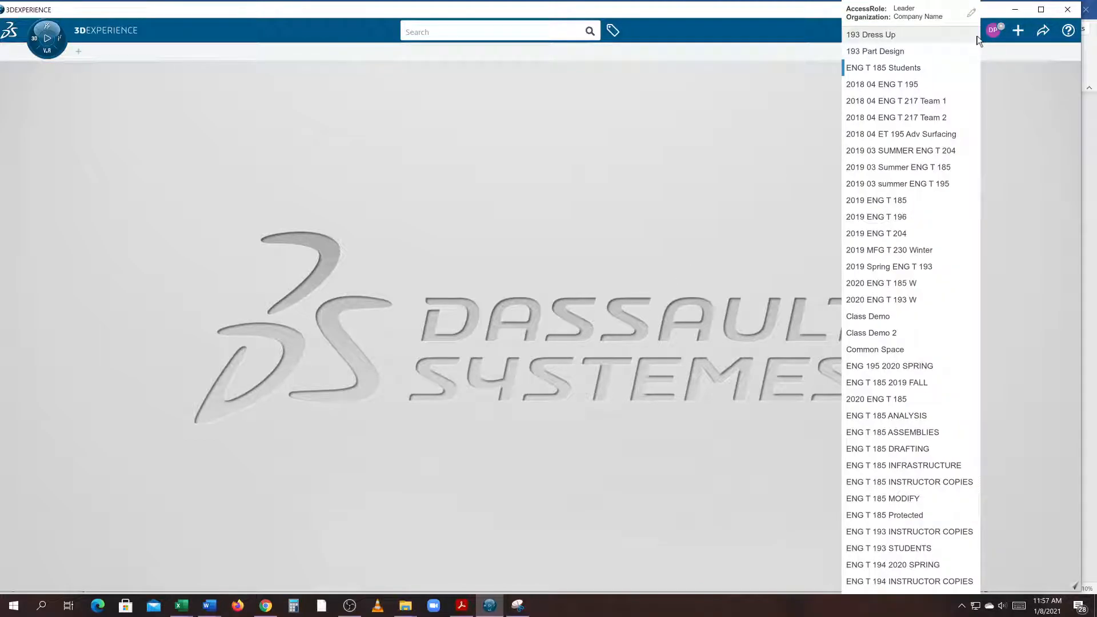
{"action": "left_click", "coordinate": [880, 350]}
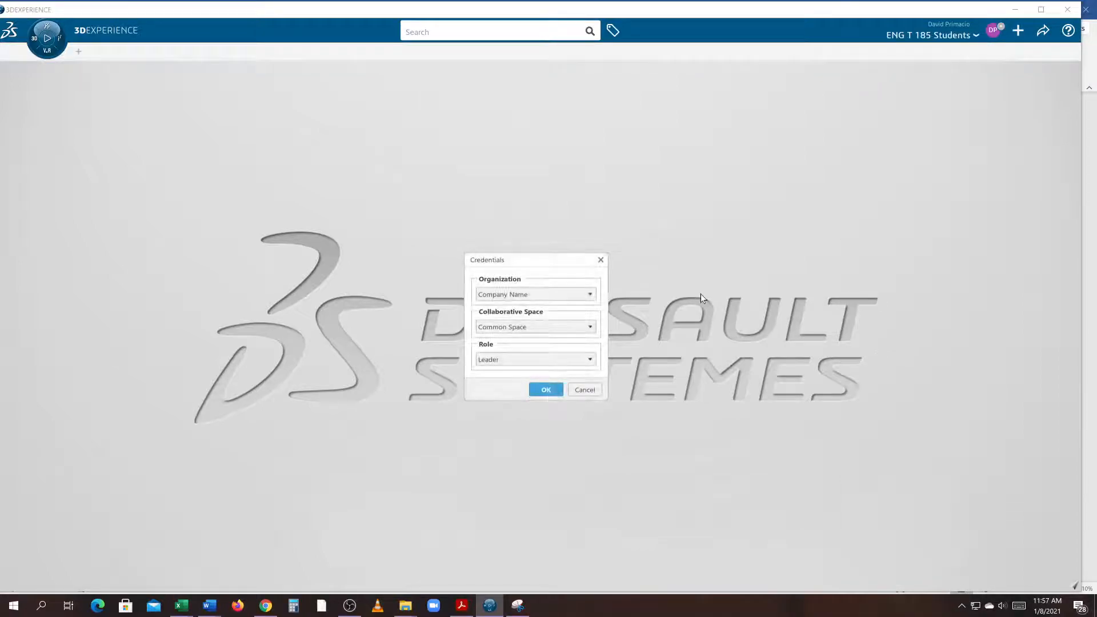
{"action": "left_click", "coordinate": [546, 391]}
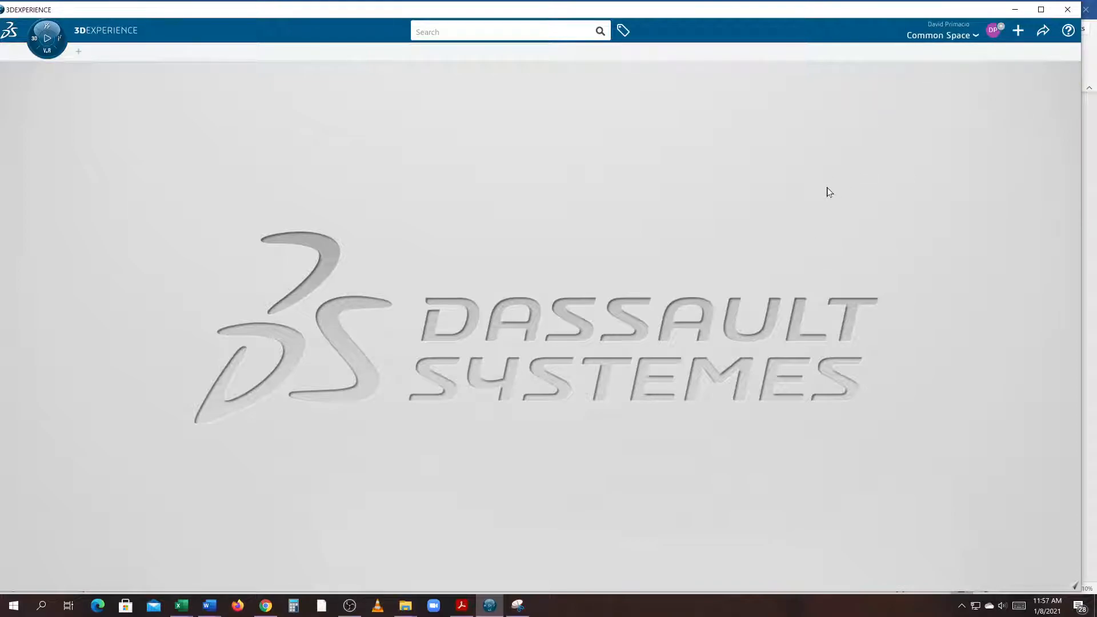
Return to the Word document and add the line "Current collaborative space is common" below the warning sentence
{"action": "left_click", "coordinate": [211, 546]}
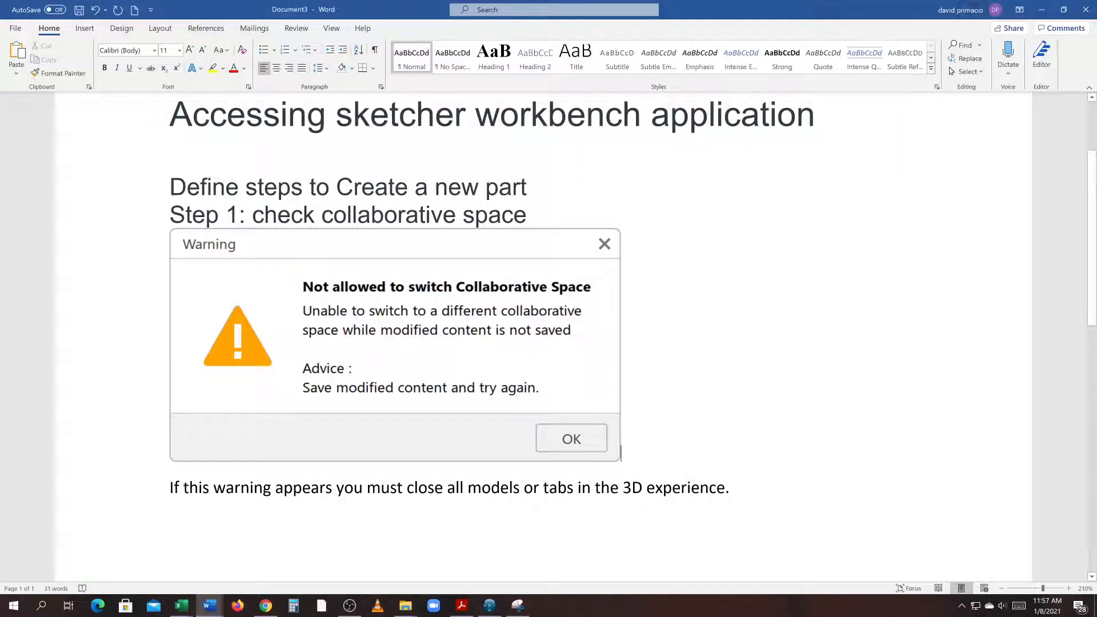
{"action": "key", "text": "Return"}
{"action": "type", "text": "Current "}
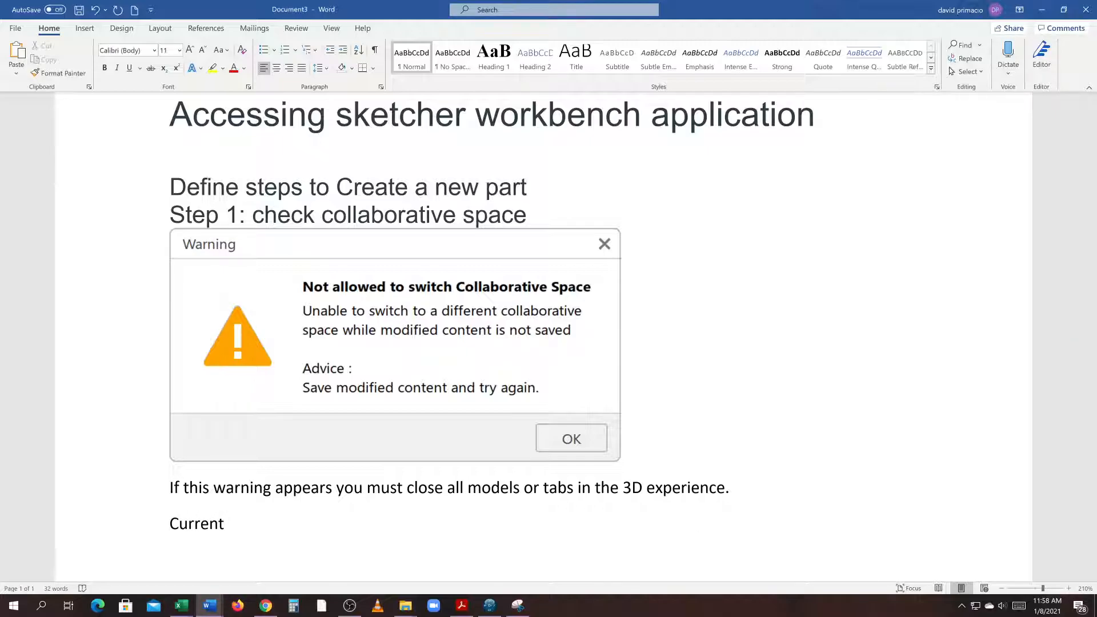
{"action": "type", "text": "collabl"}
{"action": "key", "text": "BackSpace"}
{"action": "type", "text": "ortive"}
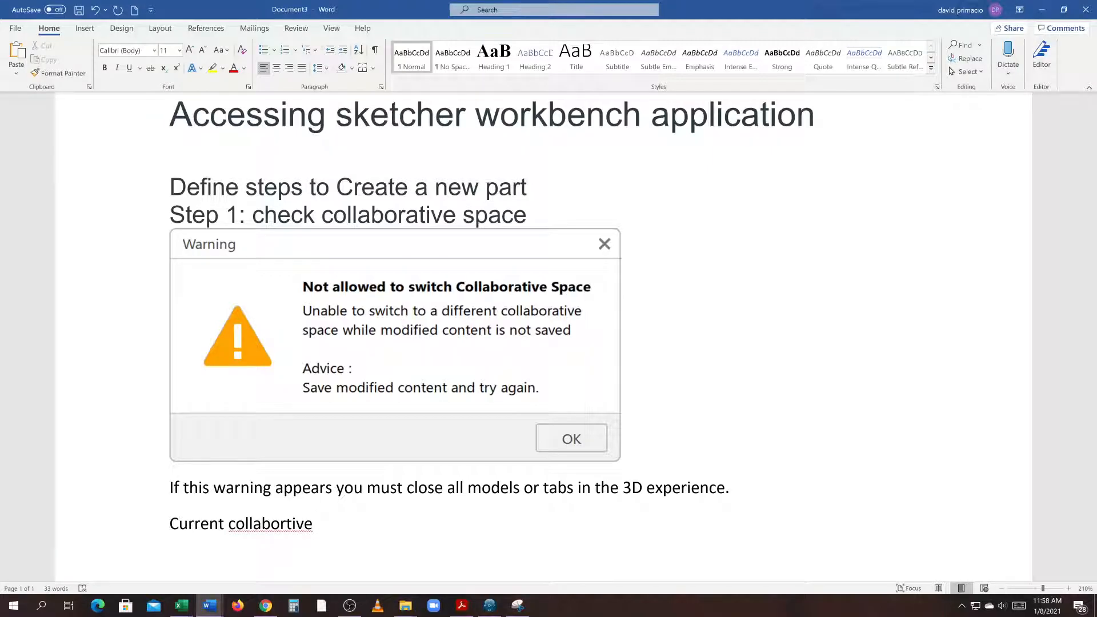
{"action": "key", "text": "BackSpace"}
{"action": "key", "text": "BackSpace"}
{"action": "key", "text": "BackSpace"}
{"action": "key", "text": "BackSpace"}
{"action": "key", "text": "BackSpace"}
{"action": "type", "text": "ative s"}
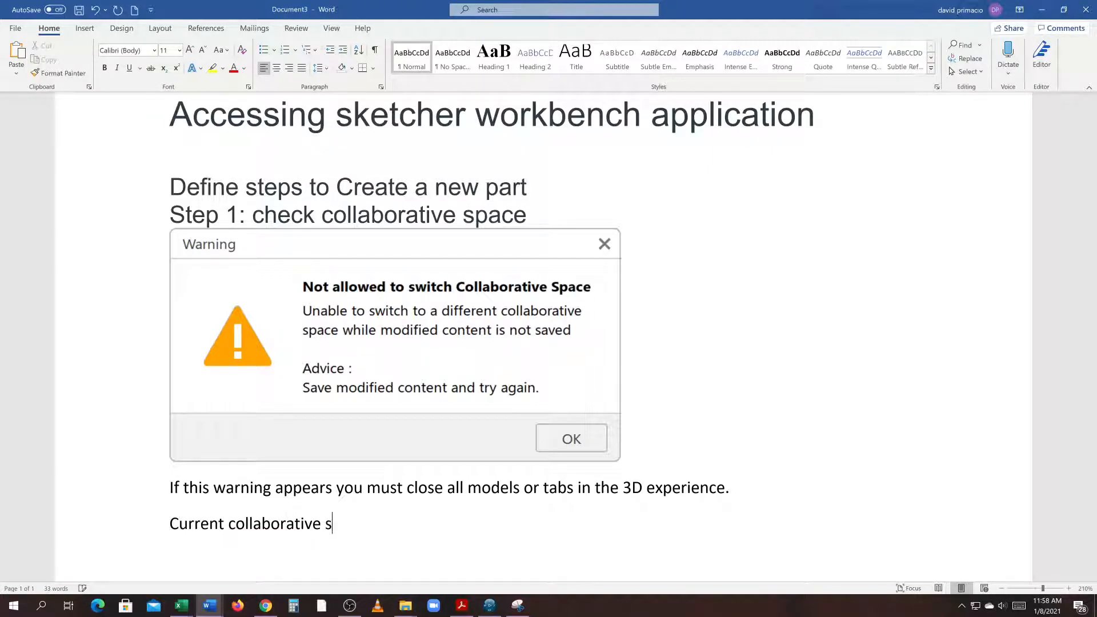
{"action": "type", "text": "pace is common"}
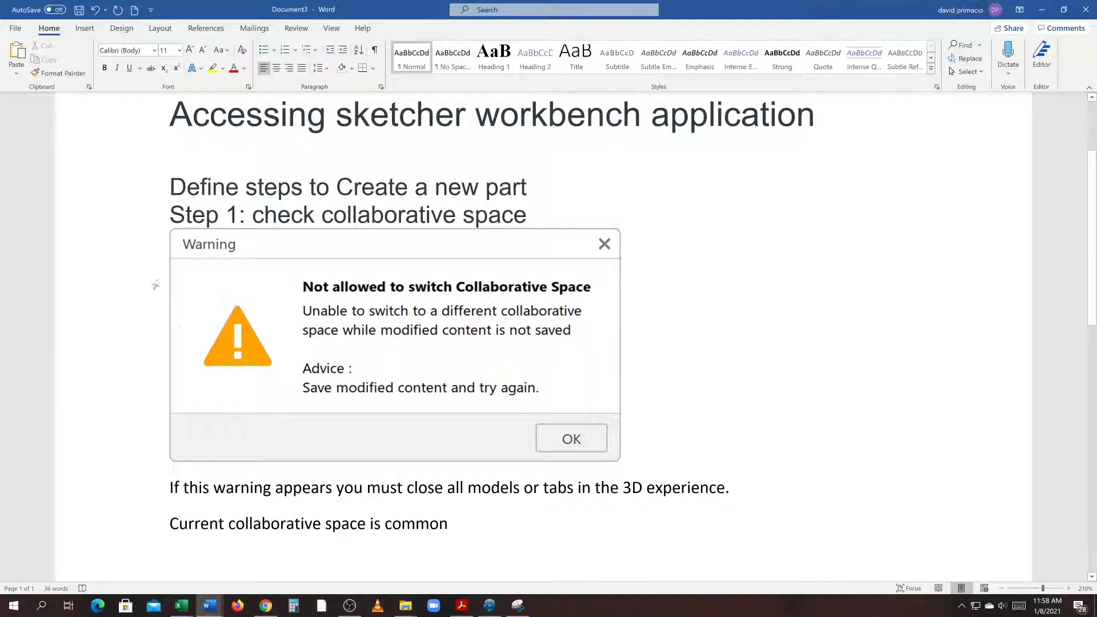
Insert a screen clipping of the 3DEXPERIENCE header area showing Common Space after the new line
{"action": "left_click", "coordinate": [85, 30]}
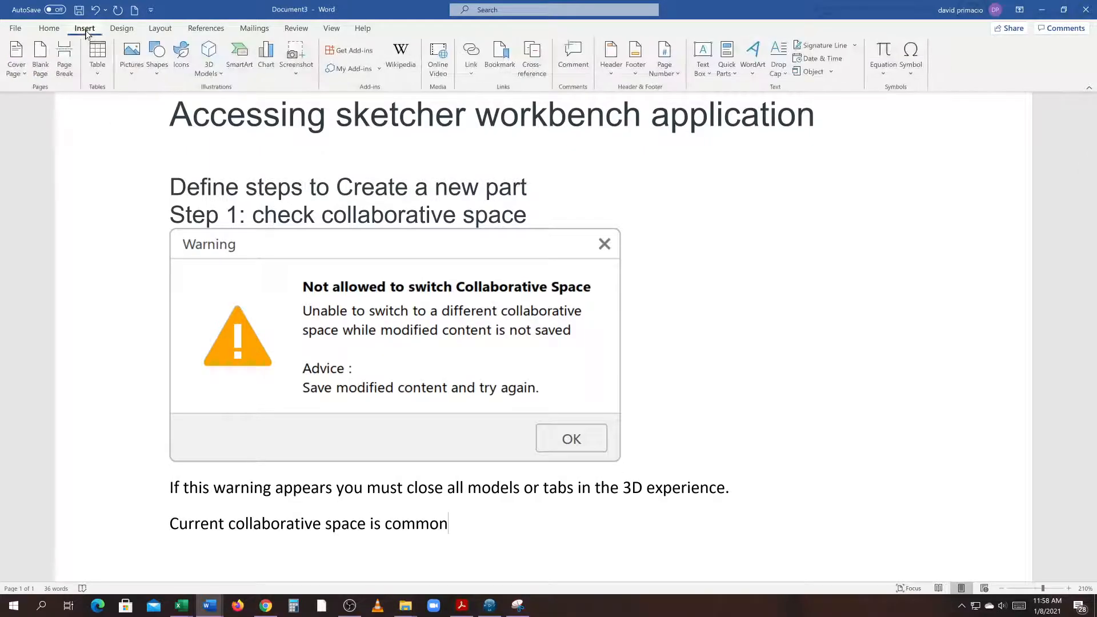
{"action": "left_click", "coordinate": [296, 74]}
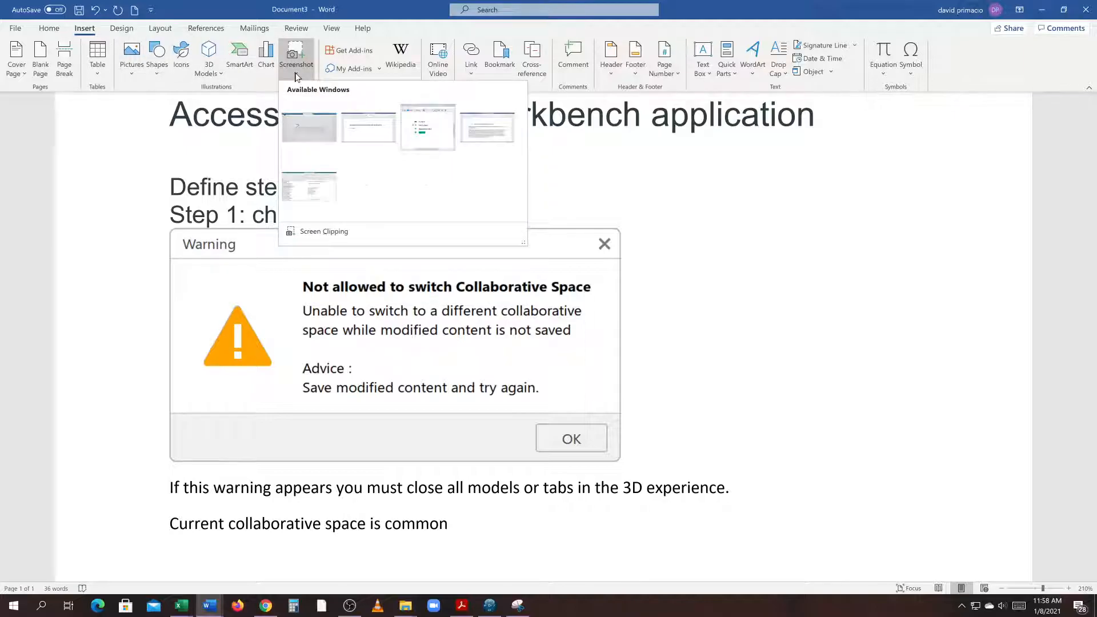
{"action": "left_click", "coordinate": [321, 232]}
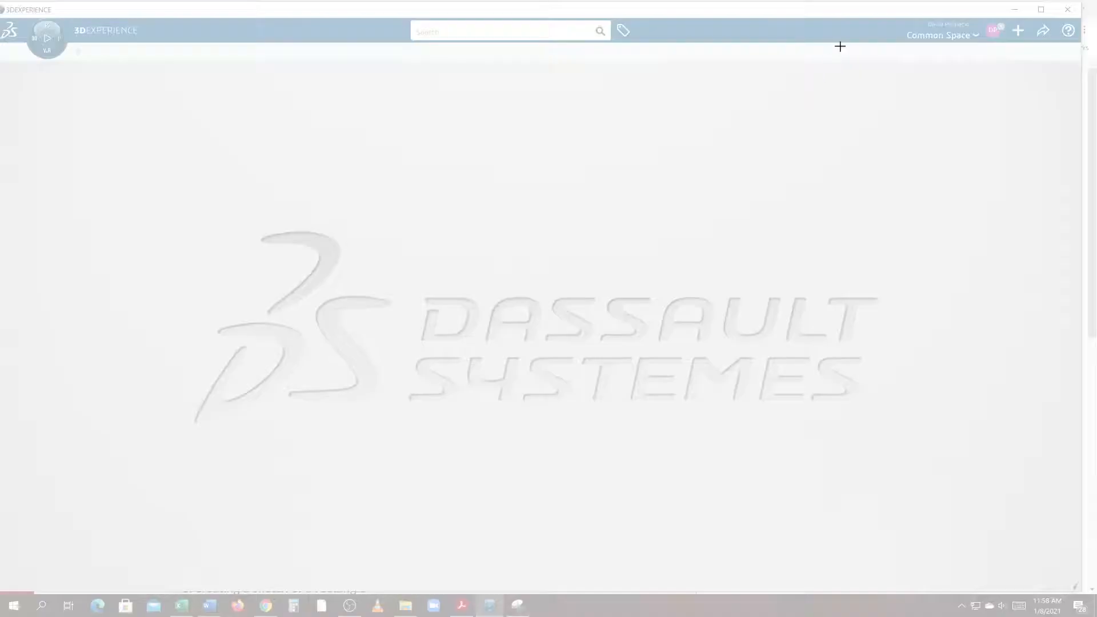
{"action": "left_click_drag", "start_coordinate": [887, 1], "coordinate": [1091, 63]}
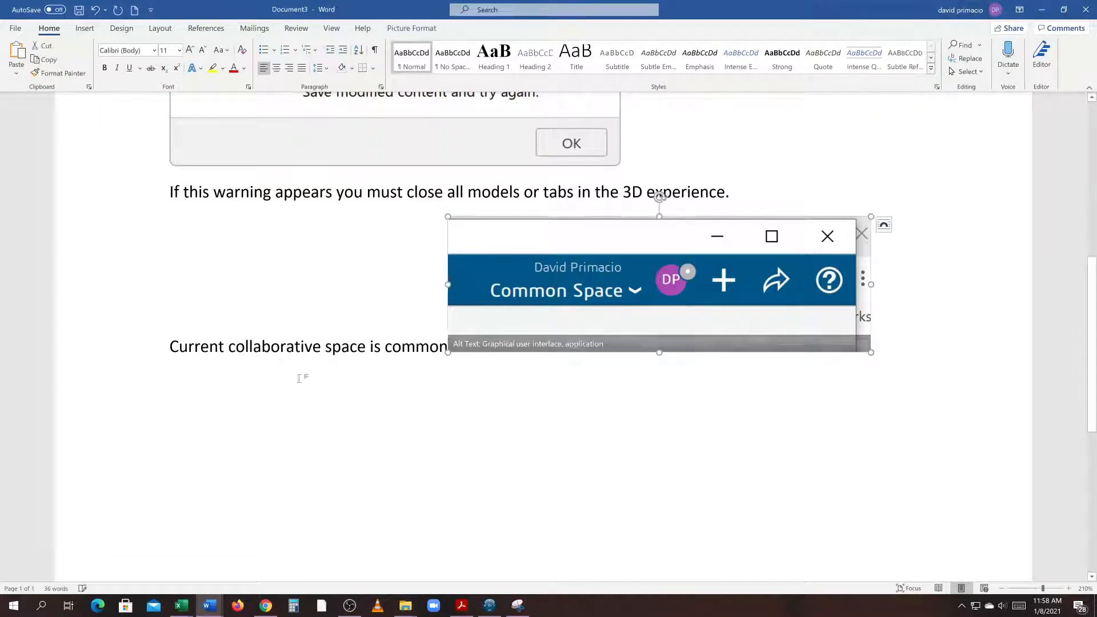
Move the text "Current collaborative space is common" onto its own line above the header screenshot and remove the extra blank line
{"action": "left_click", "coordinate": [170, 347]}
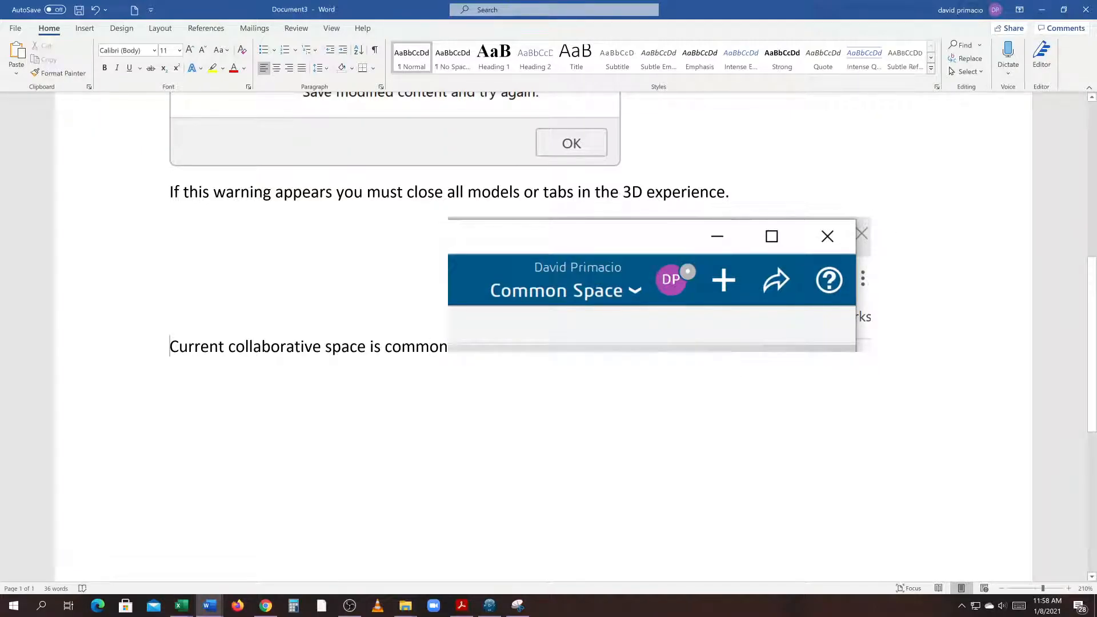
{"action": "key", "text": "Return"}
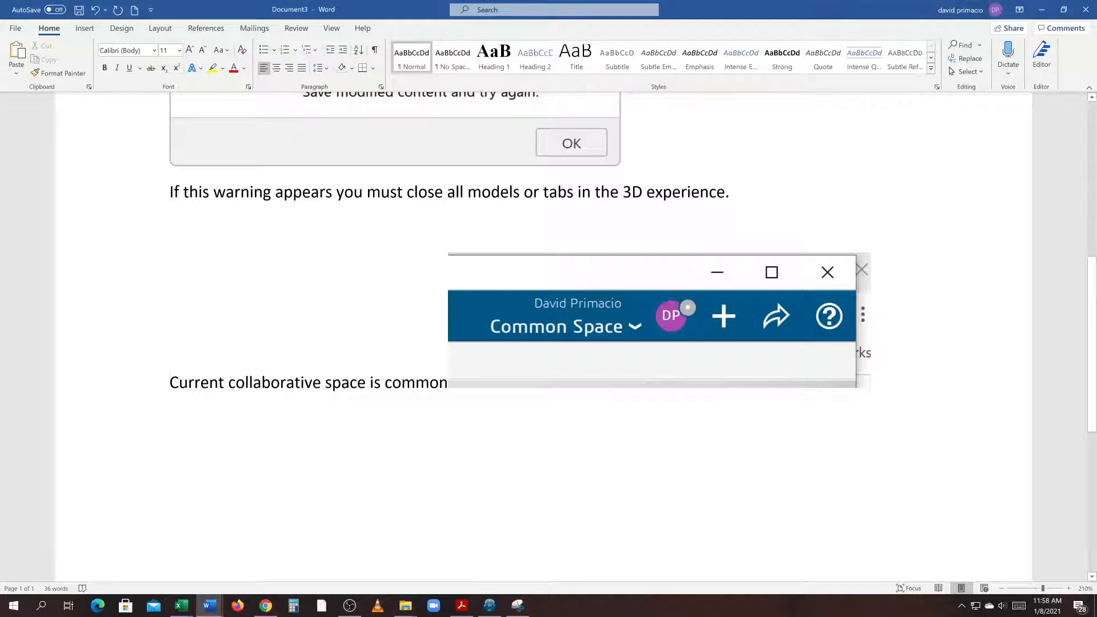
{"action": "key", "text": "Up"}
{"action": "left_click_drag", "start_coordinate": [170, 383], "coordinate": [479, 382]}
{"action": "key", "text": "ctrl+c"}
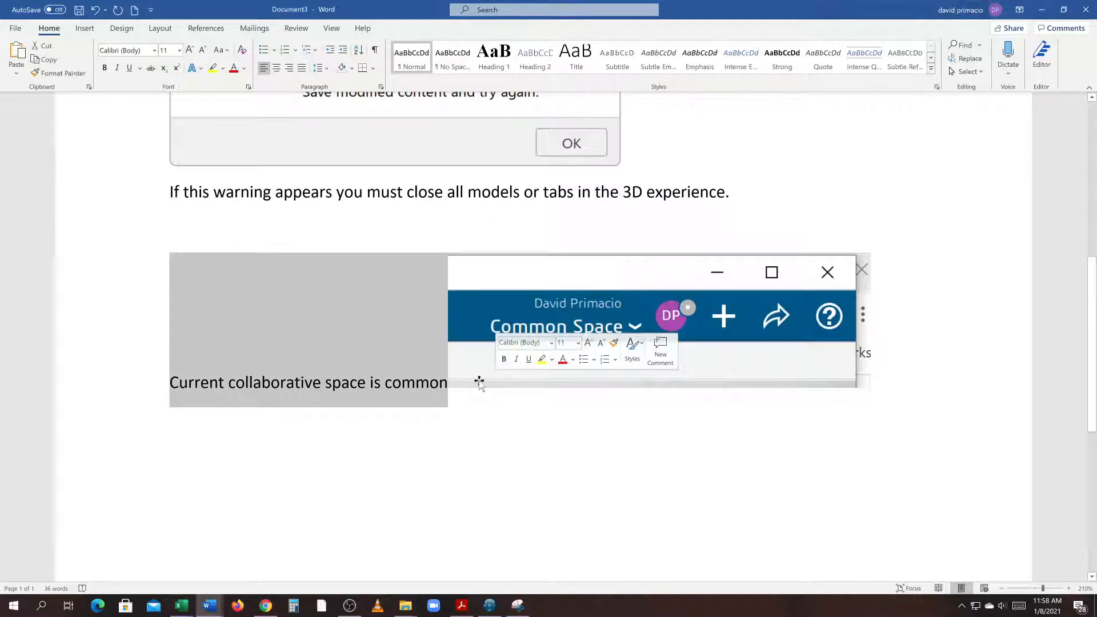
{"action": "key", "text": "Delete"}
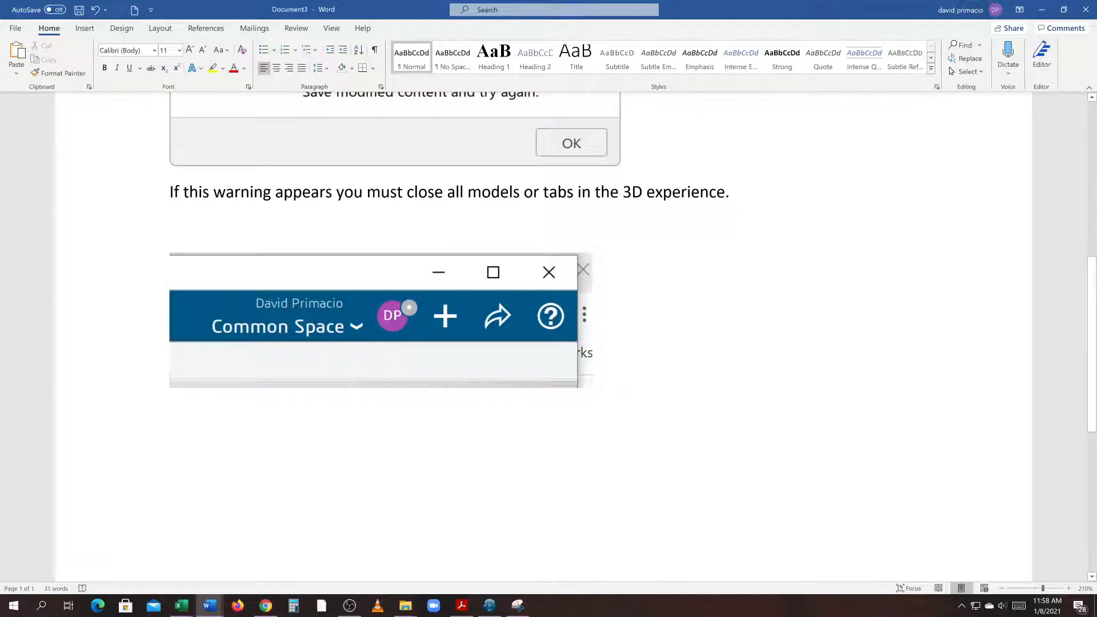
{"action": "left_click", "coordinate": [734, 192]}
{"action": "key", "text": "Return"}
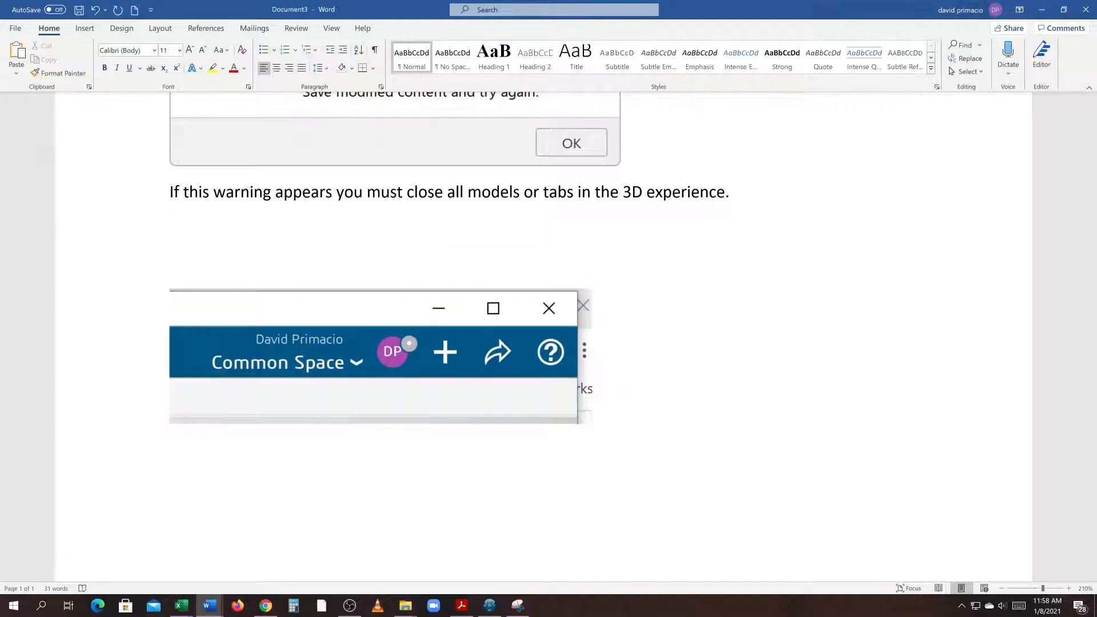
{"action": "key", "text": "ctrl+v"}
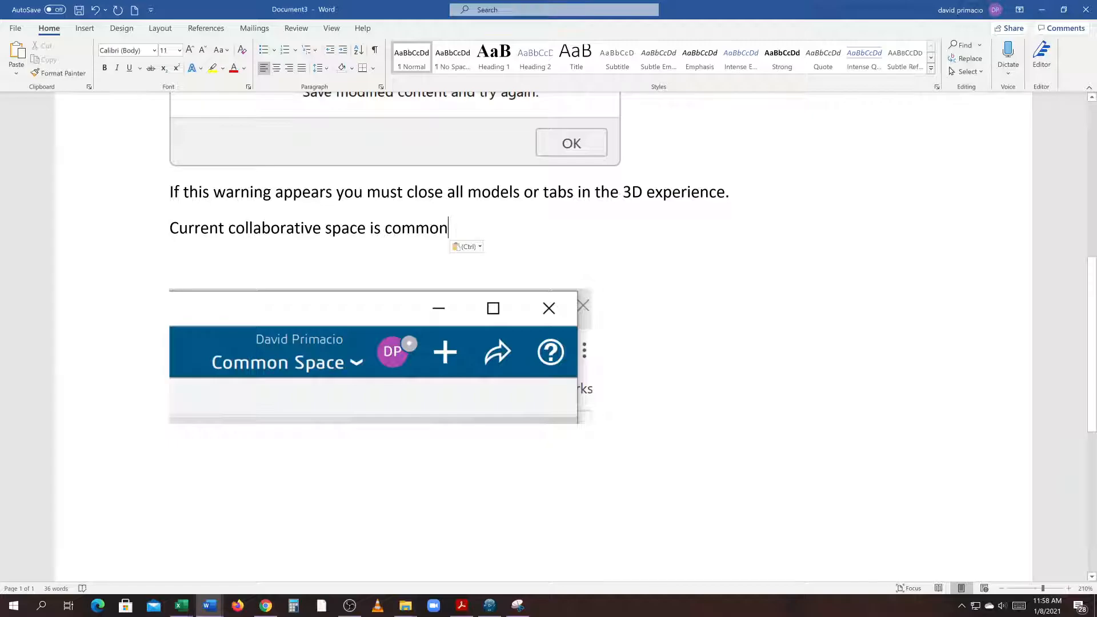
{"action": "key", "text": "Return"}
{"action": "key", "text": "BackSpace"}
{"action": "key", "text": "BackSpace"}
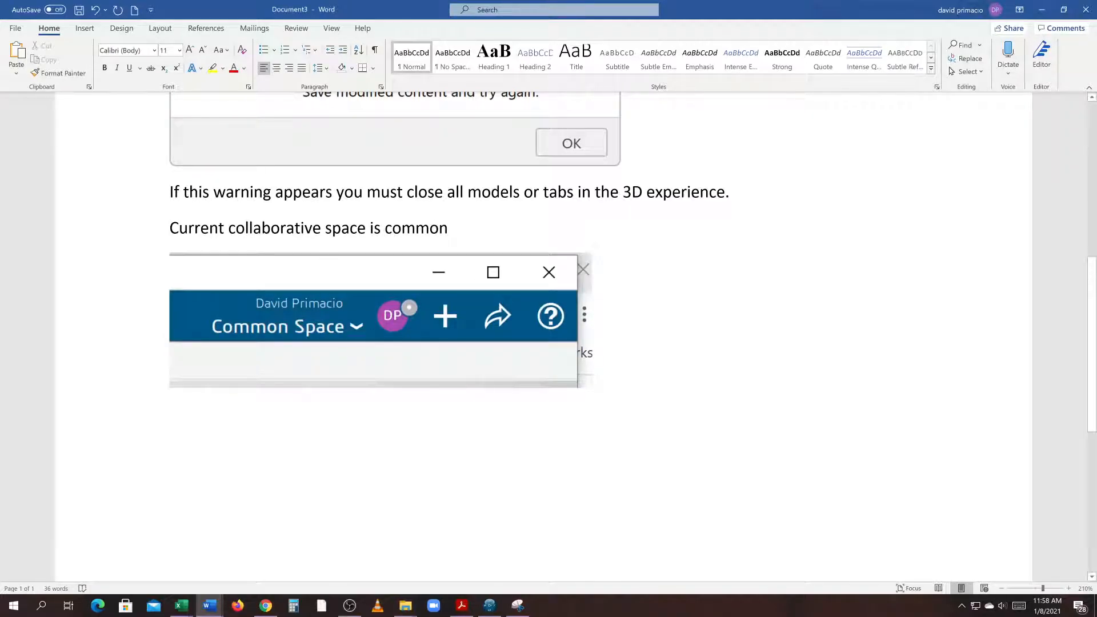
Draw a rounded rectangle about 2.54" wide and 0.94" high around the Common Space label in the screenshot, with no fill
{"action": "scroll", "coordinate": [505, 104], "scroll_direction": "up", "scroll_amount": 1}
{"action": "scroll", "coordinate": [505, 104], "scroll_direction": "up", "scroll_amount": 1}
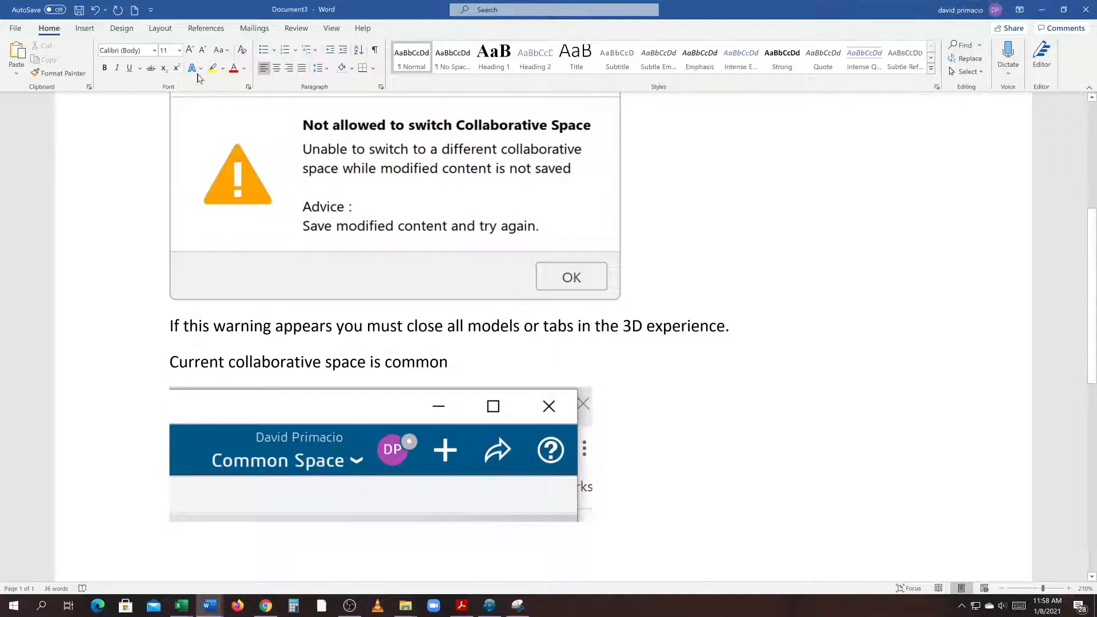
{"action": "left_click", "coordinate": [84, 29]}
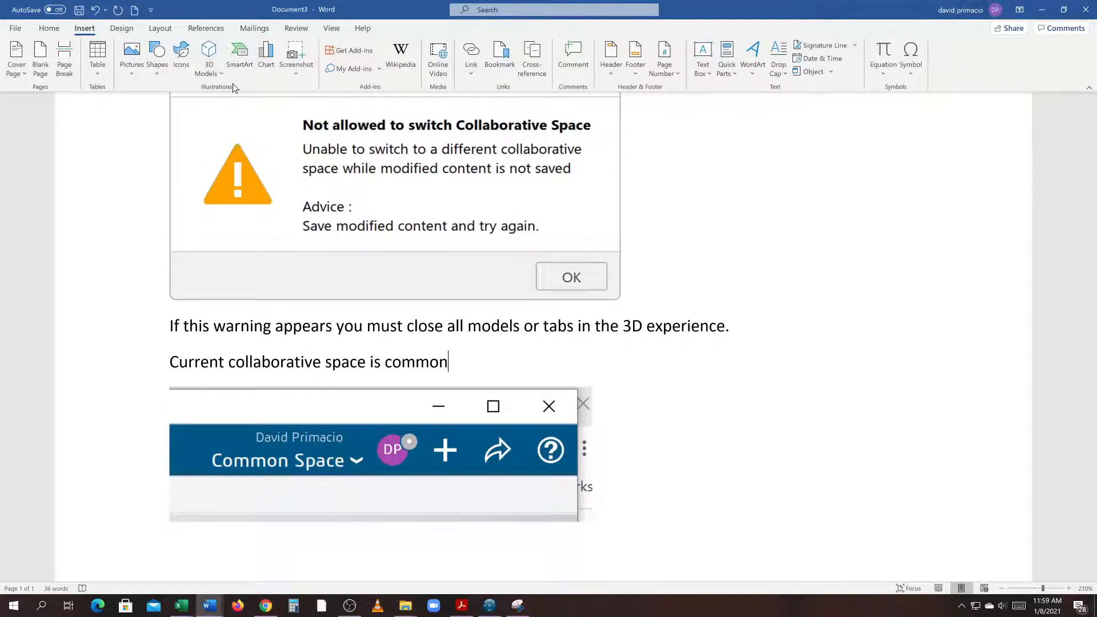
{"action": "left_click", "coordinate": [161, 78]}
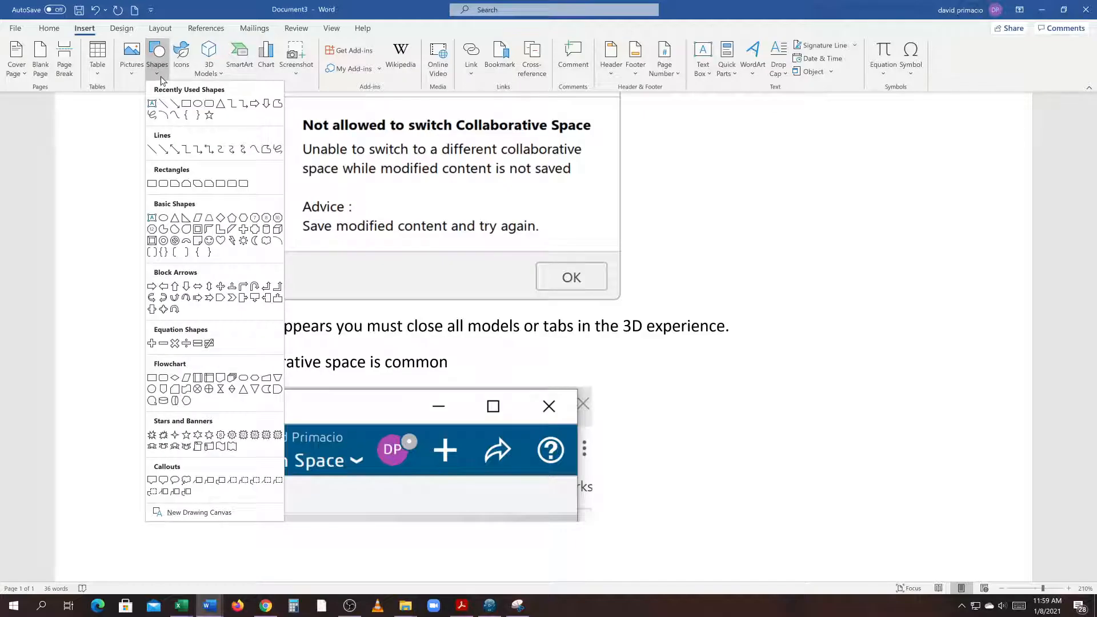
{"action": "left_click", "coordinate": [210, 108]}
{"action": "left_click_drag", "start_coordinate": [177, 394], "coordinate": [469, 503]}
{"action": "left_click", "coordinate": [395, 50]}
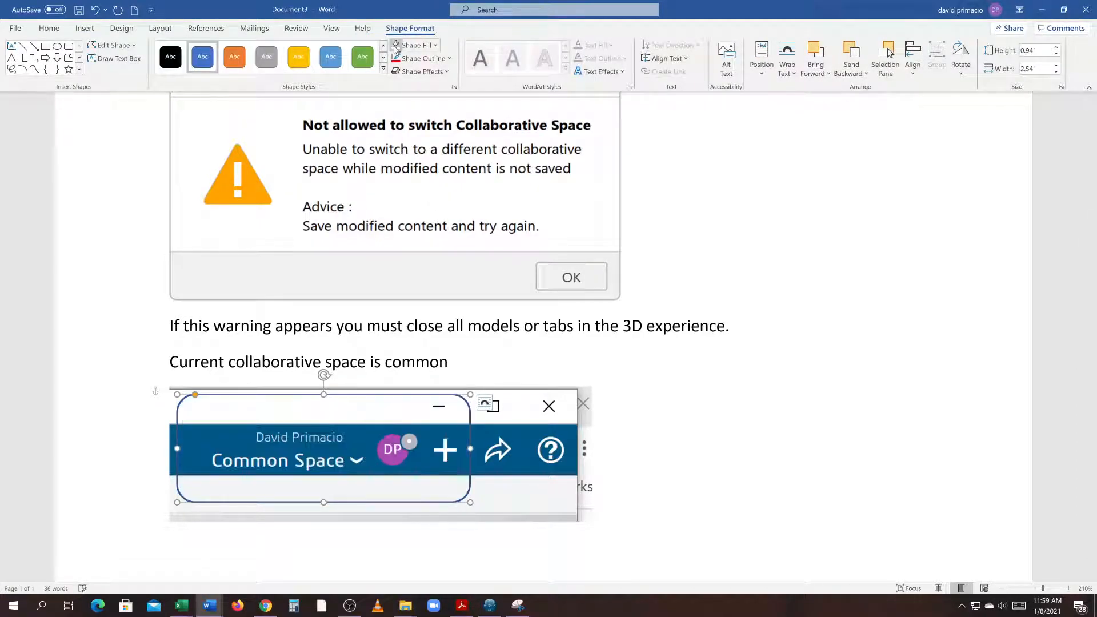
Format the rounded rectangle around the Common Space label with no fill and a thick red outline
{"action": "left_click", "coordinate": [433, 47]}
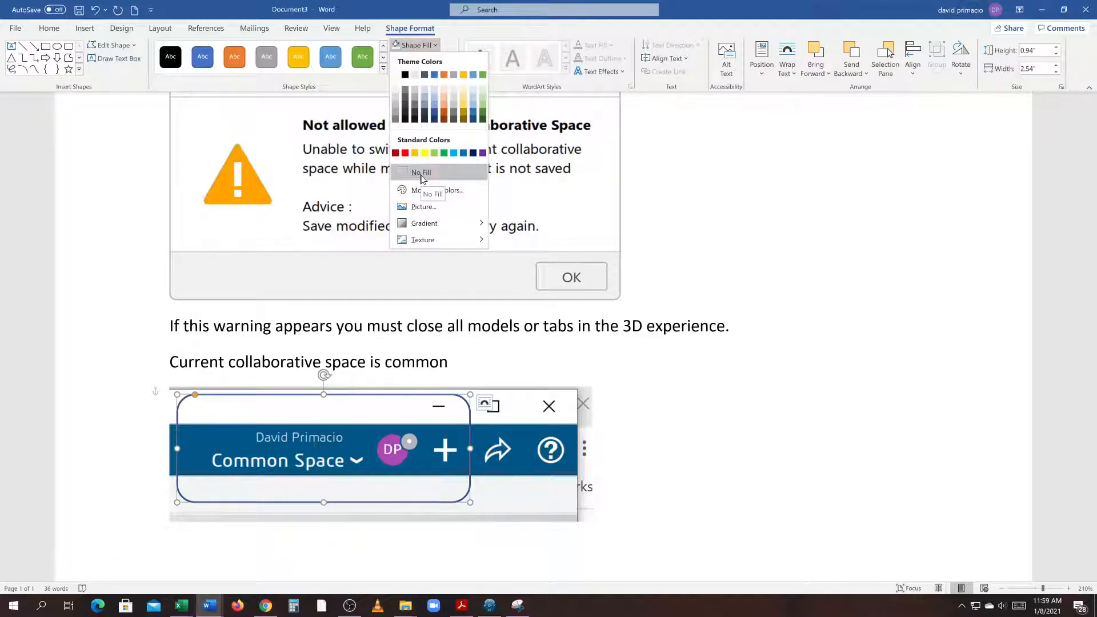
{"action": "left_click", "coordinate": [421, 174]}
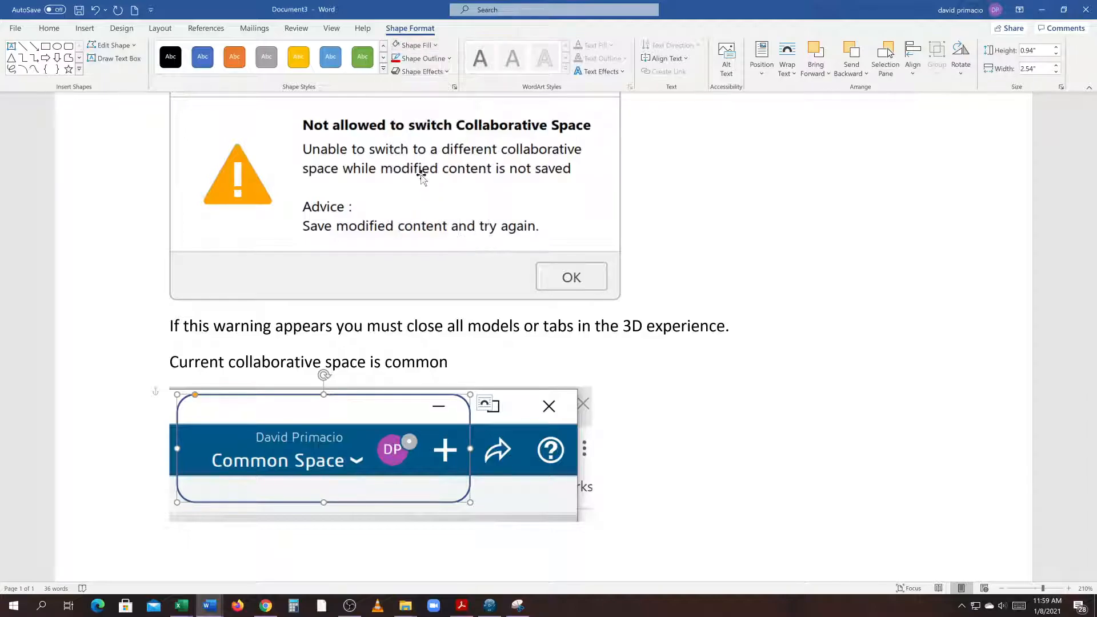
{"action": "left_click", "coordinate": [397, 59]}
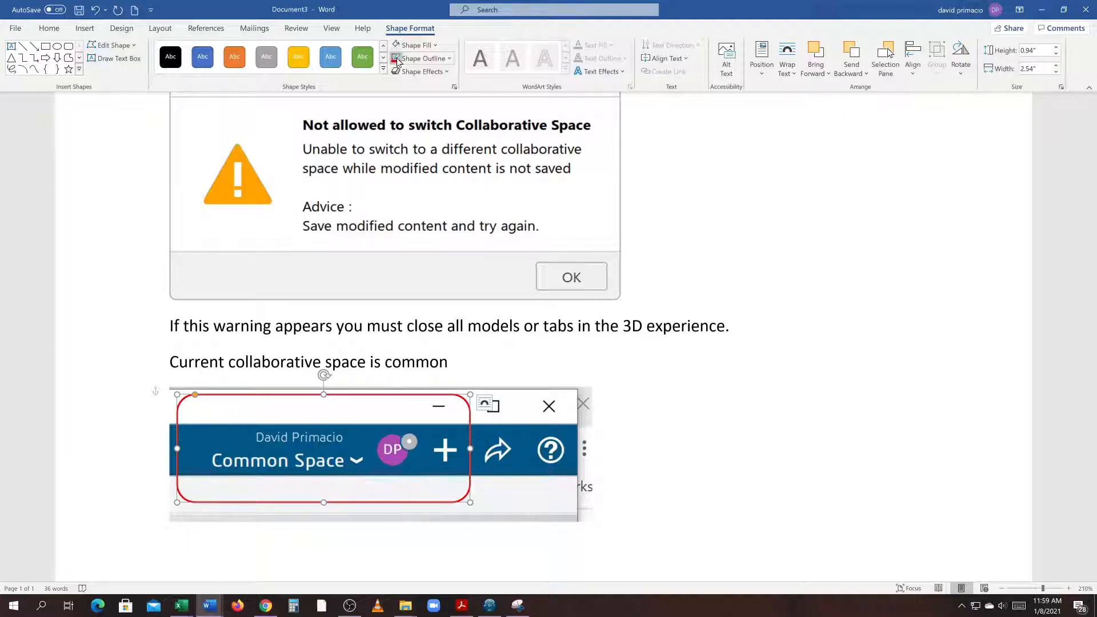
{"action": "left_click", "coordinate": [450, 59]}
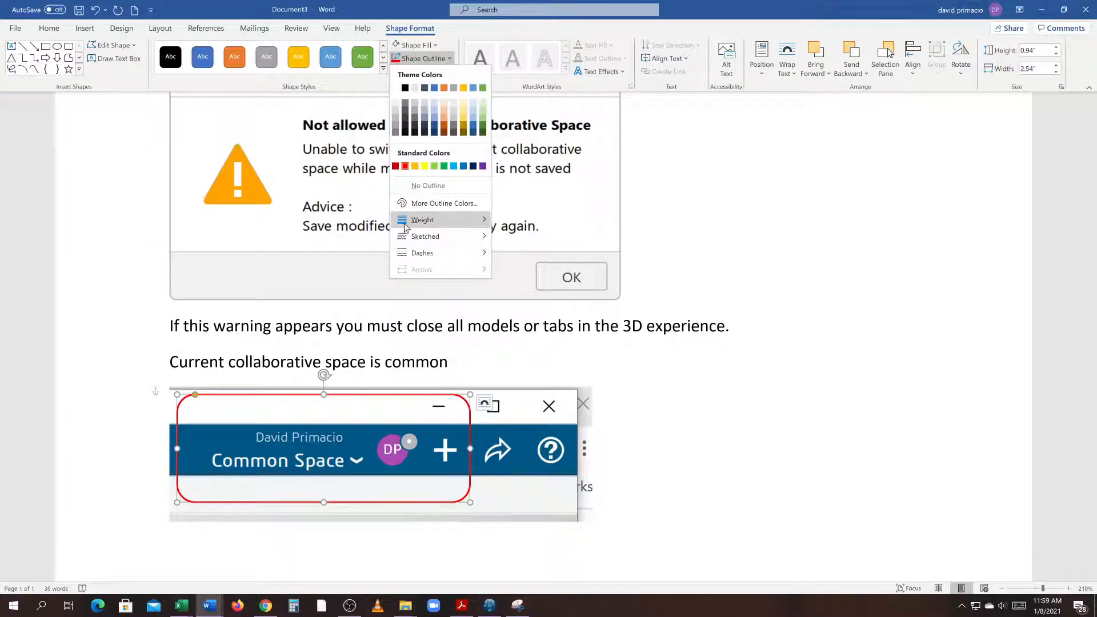
{"action": "mouse_move", "coordinate": [404, 227]}
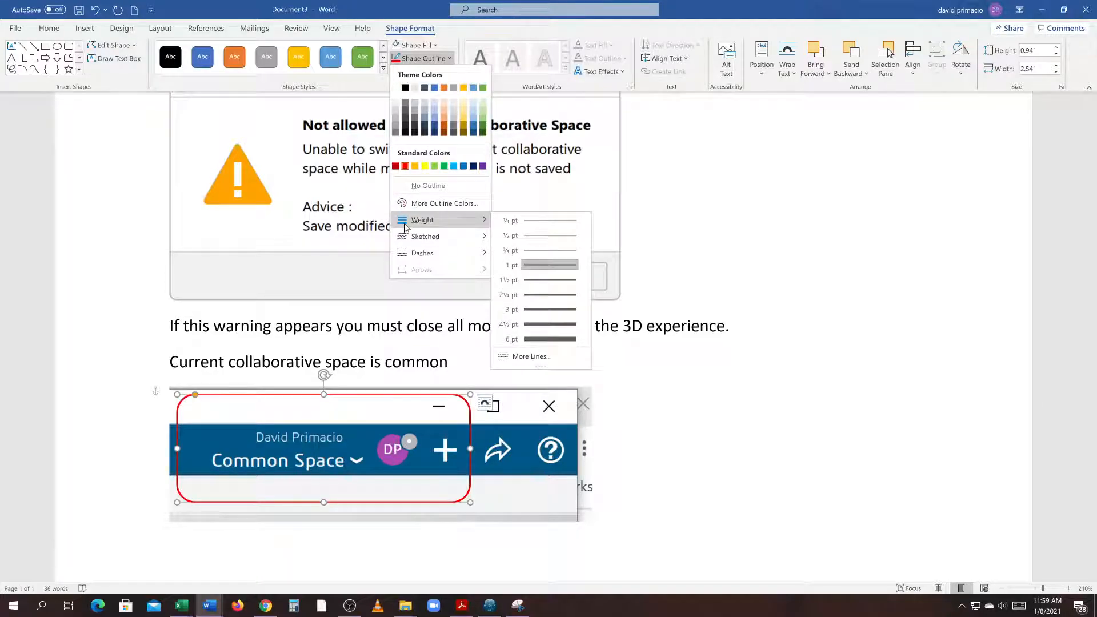
{"action": "left_click", "coordinate": [536, 316]}
Add the line "Steps to change collaborative work space" below the header screenshot
{"action": "left_click", "coordinate": [711, 411]}
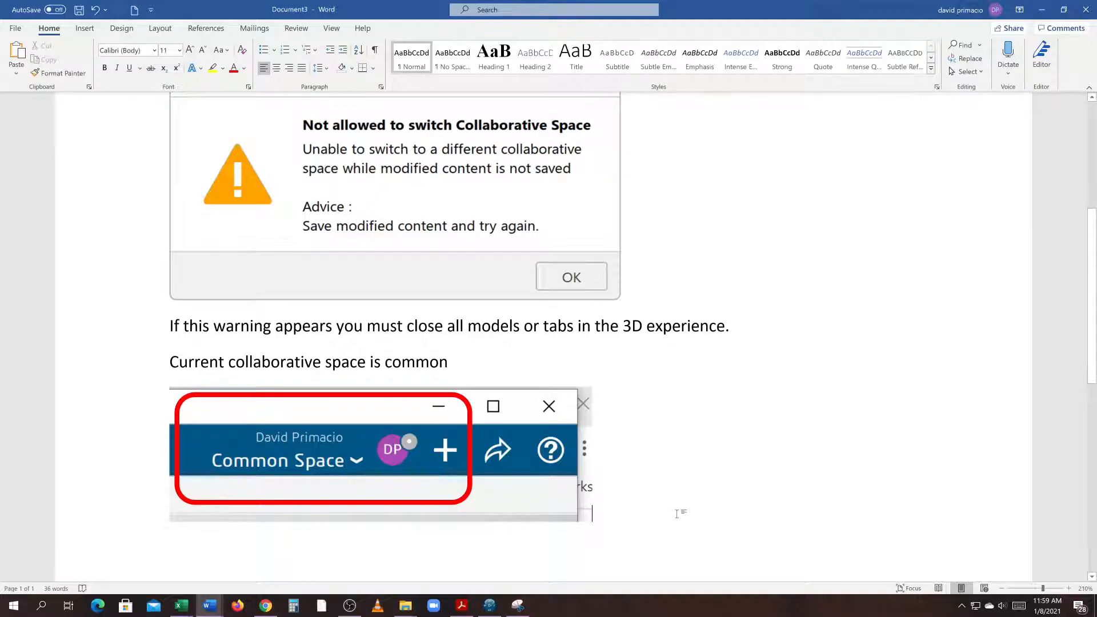
{"action": "key", "text": "Return"}
{"action": "type", "text": "Steps to change "}
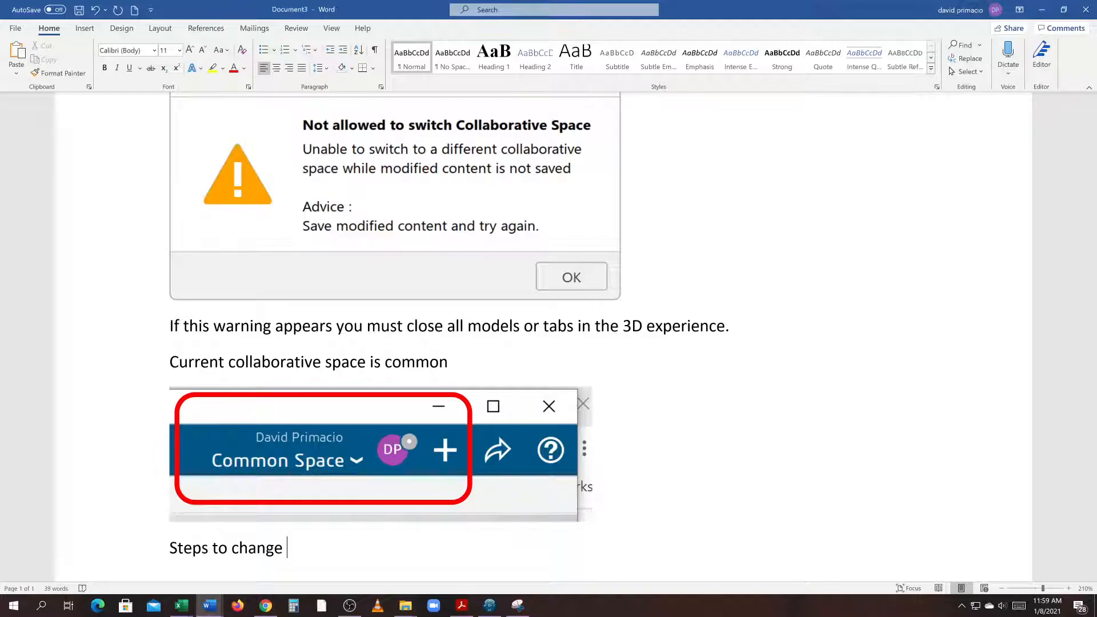
{"action": "type", "text": "collaboratie work"}
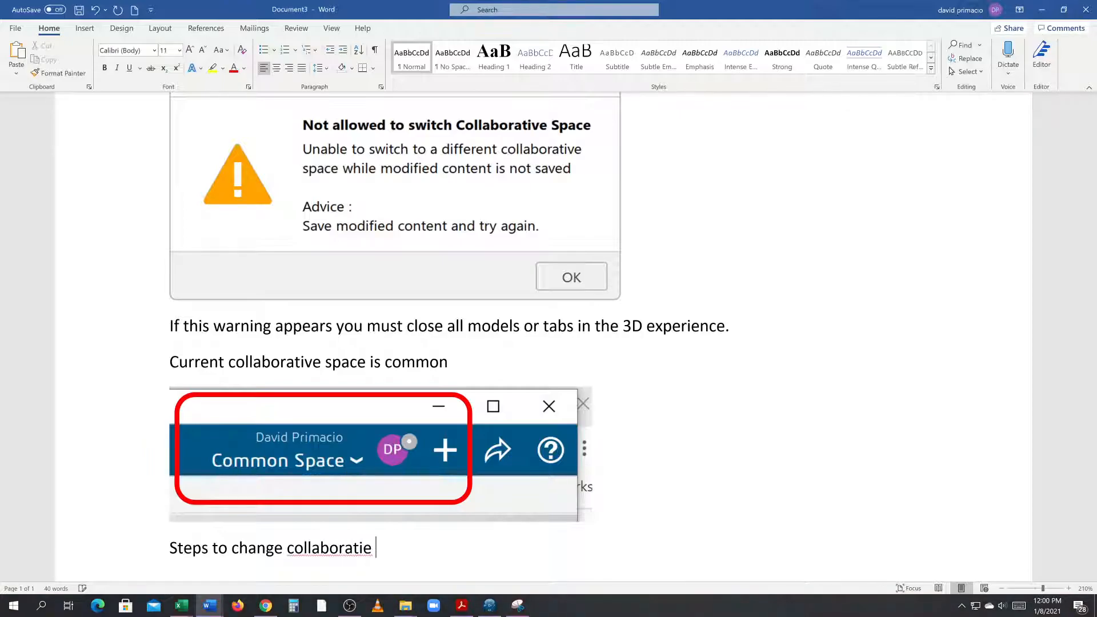
{"action": "key", "text": "BackSpace"}
{"action": "key", "text": "BackSpace"}
{"action": "key", "text": "BackSpace"}
{"action": "key", "text": "BackSpace"}
{"action": "key", "text": "BackSpace"}
{"action": "key", "text": "BackSpace"}
{"action": "key", "text": "BackSpace"}
{"action": "type", "text": "ive work space"}
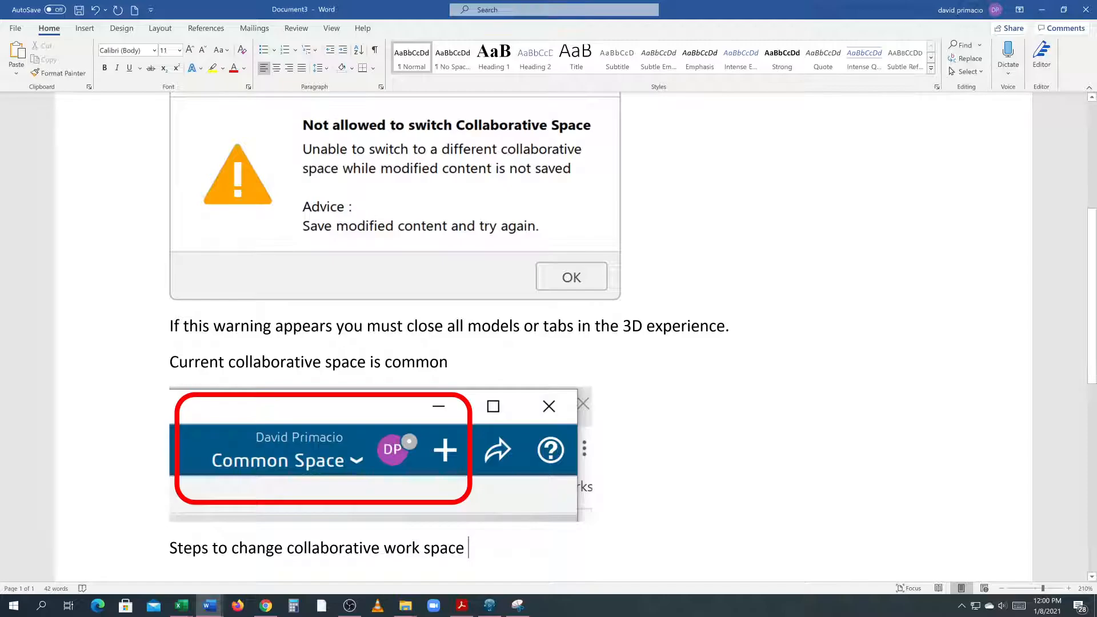
Switch to 3DEXPERIENCE and change the collaborative space to ENG T 185 Students, accepting the credentials with the Leader role
{"action": "scroll", "coordinate": [394, 337], "scroll_direction": "up", "scroll_amount": 4}
{"action": "scroll", "coordinate": [395, 337], "scroll_direction": "down", "scroll_amount": 4}
{"action": "scroll", "coordinate": [673, 422], "scroll_direction": "down", "scroll_amount": 3}
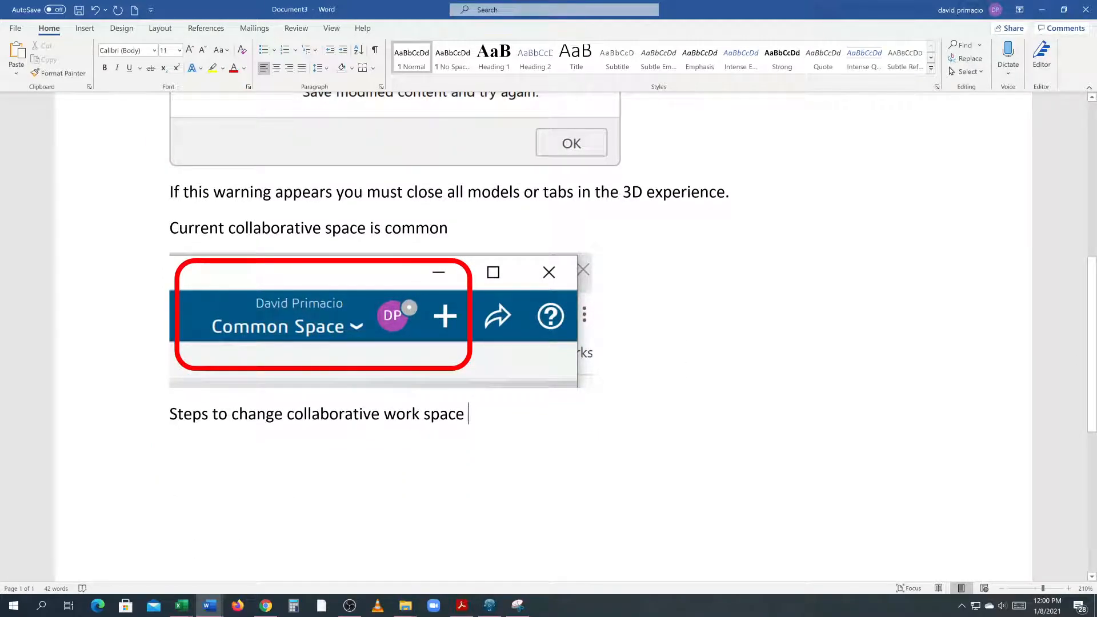
{"action": "key", "text": "alt+Tab"}
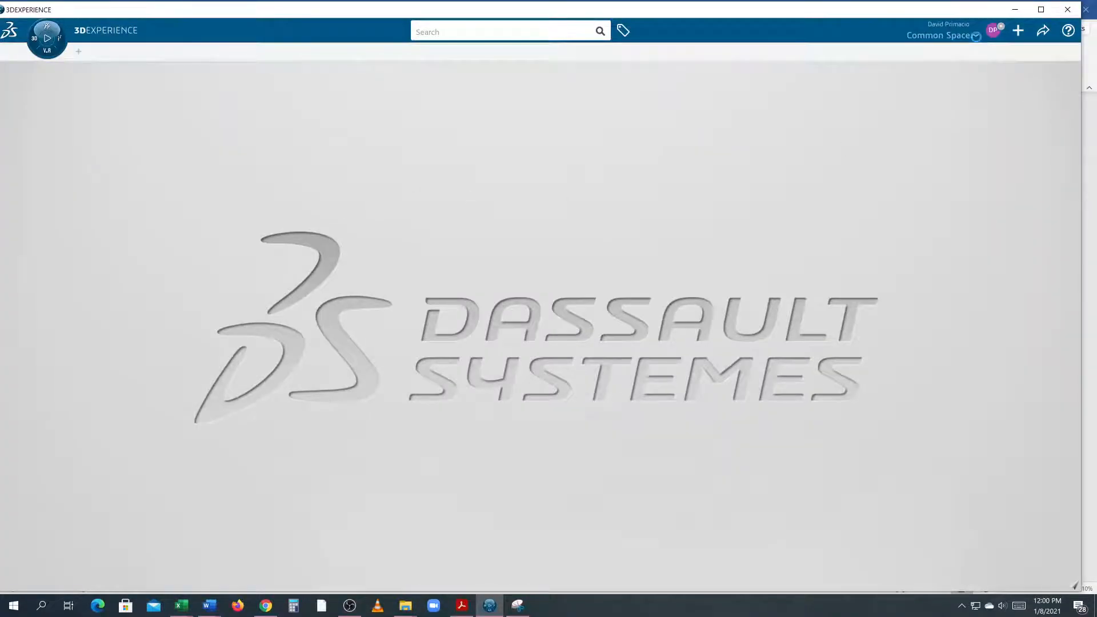
{"action": "left_click", "coordinate": [976, 36]}
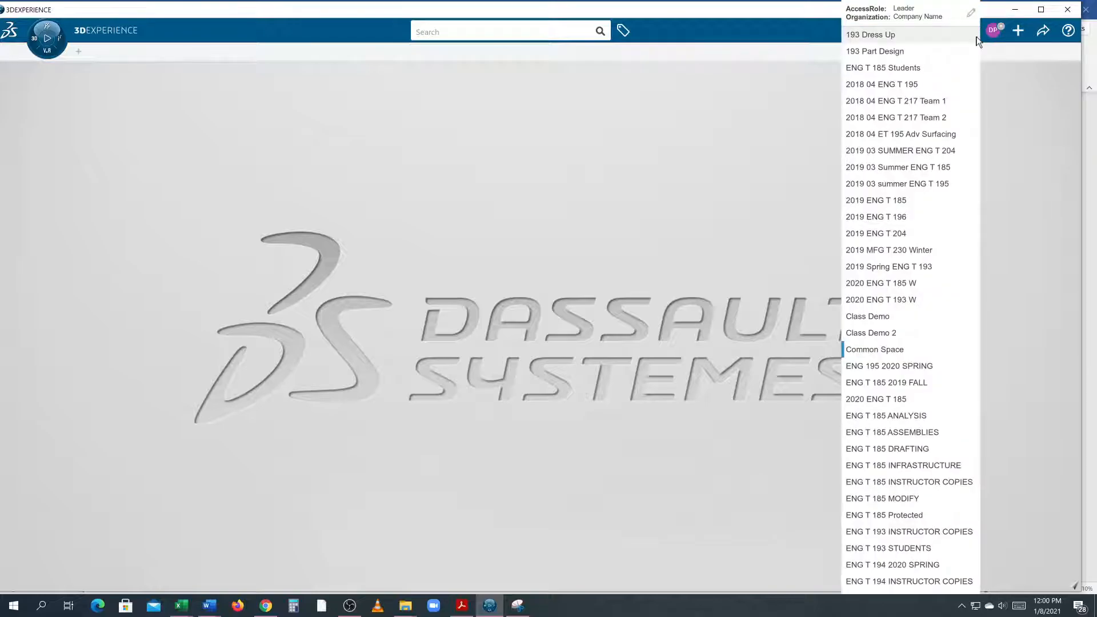
{"action": "left_click", "coordinate": [862, 71]}
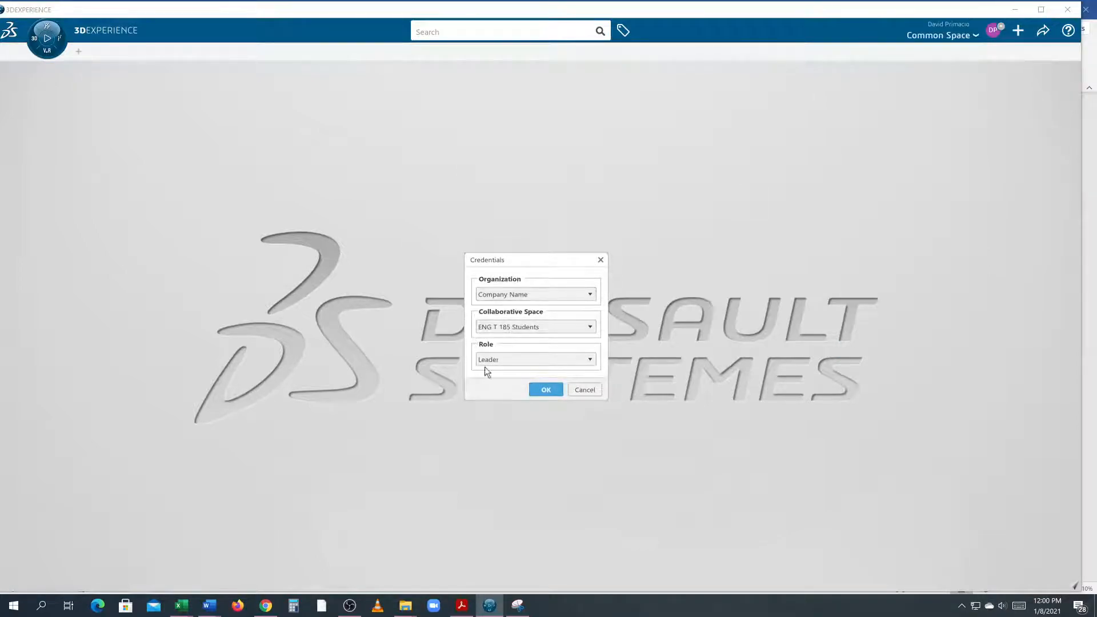
{"action": "left_click", "coordinate": [547, 389]}
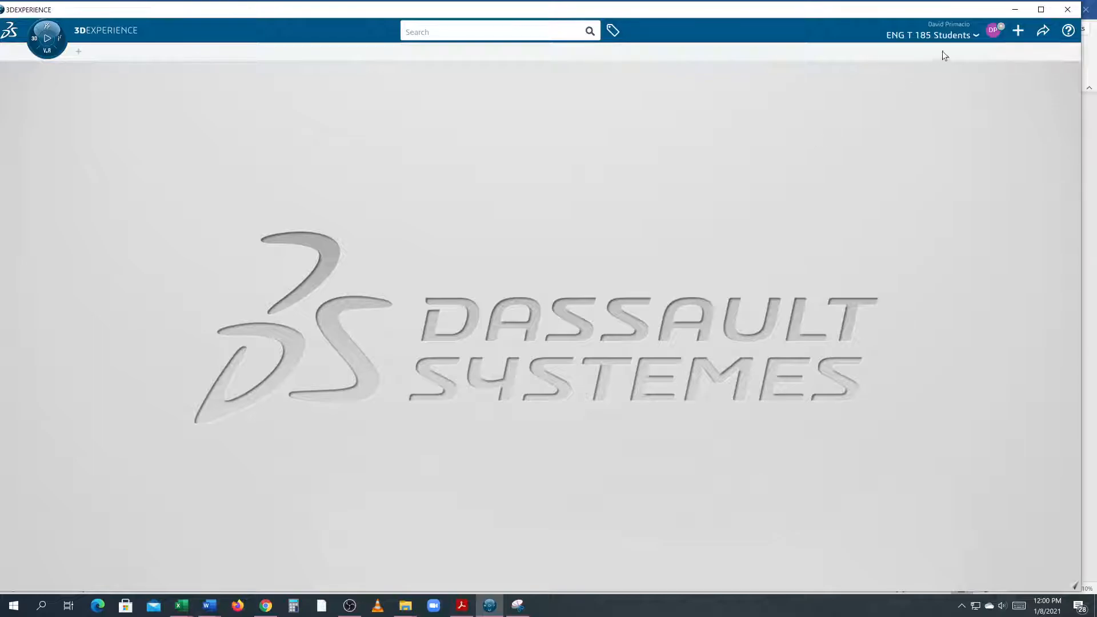
{"action": "left_click", "coordinate": [972, 36]}
{"action": "left_click", "coordinate": [743, 166]}
Return to the Word document and continue the last line with "hit the arrow to the right of common space"
{"action": "key", "text": "alt+Tab"}
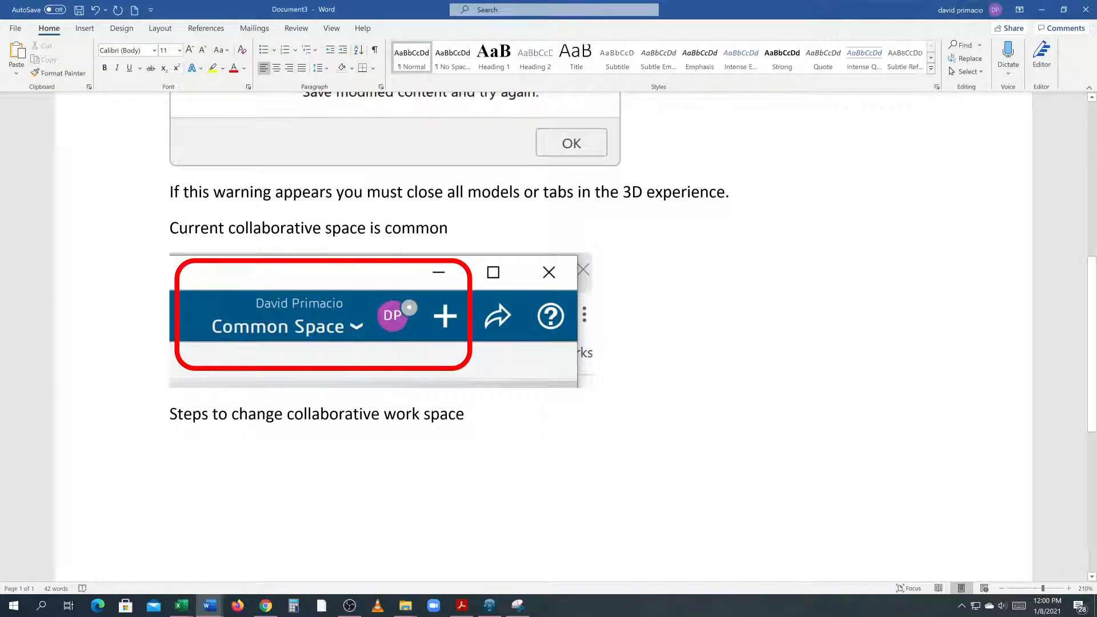
{"action": "type", "text": "hit "}
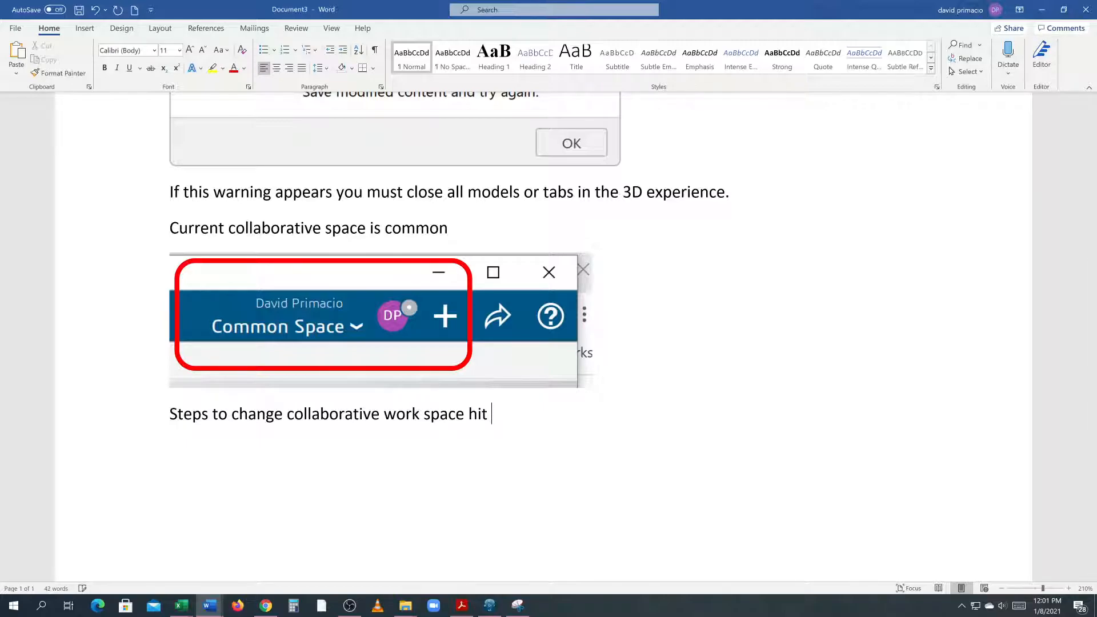
{"action": "type", "text": "the arrow to the "}
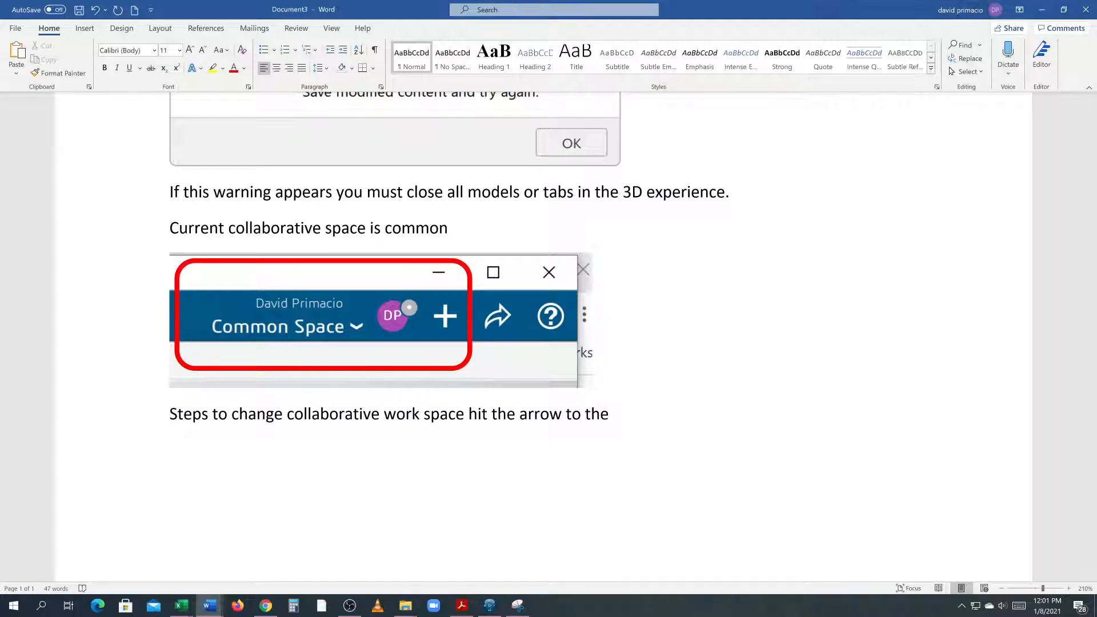
{"action": "type", "text": "right of common s"}
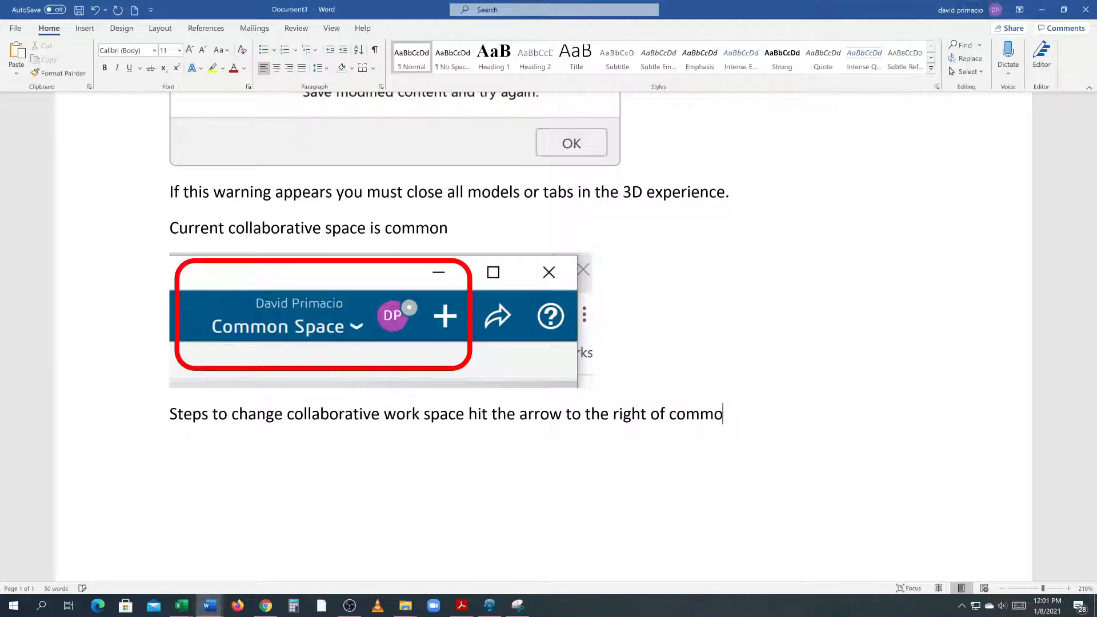
{"action": "key", "text": "BackSpace"}
{"action": "type", "text": "space"}
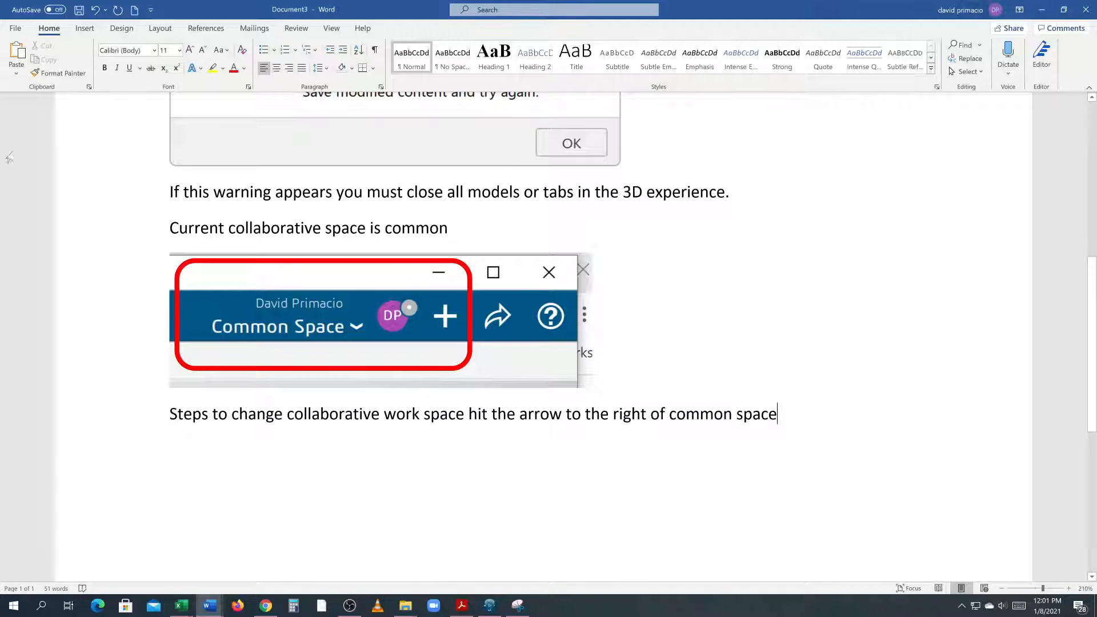
{"action": "left_click", "coordinate": [83, 29]}
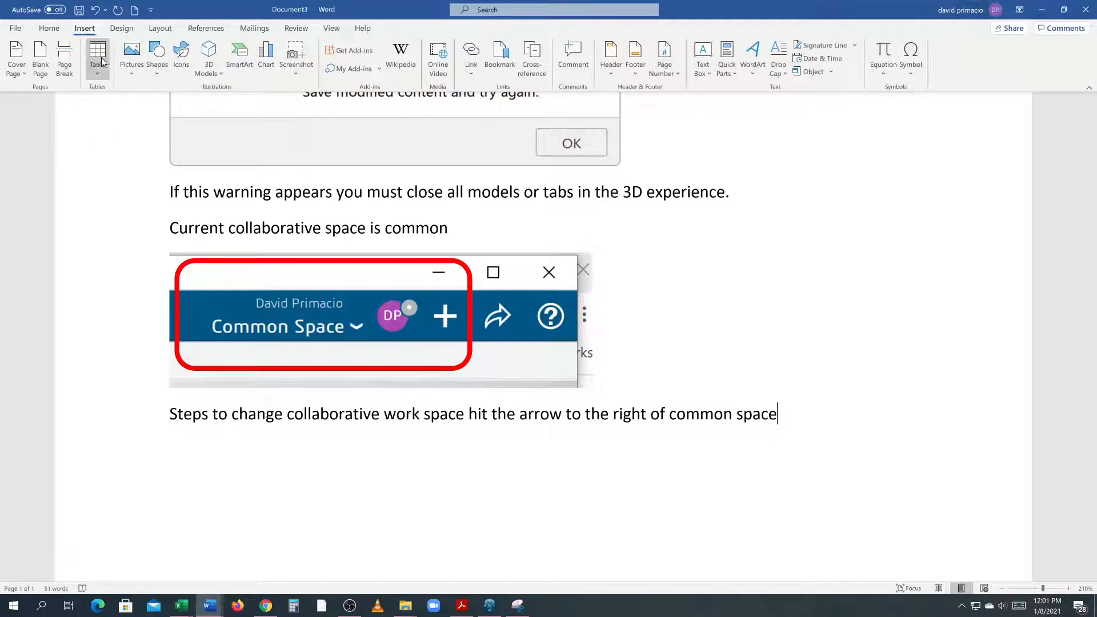
{"action": "left_click", "coordinate": [160, 74]}
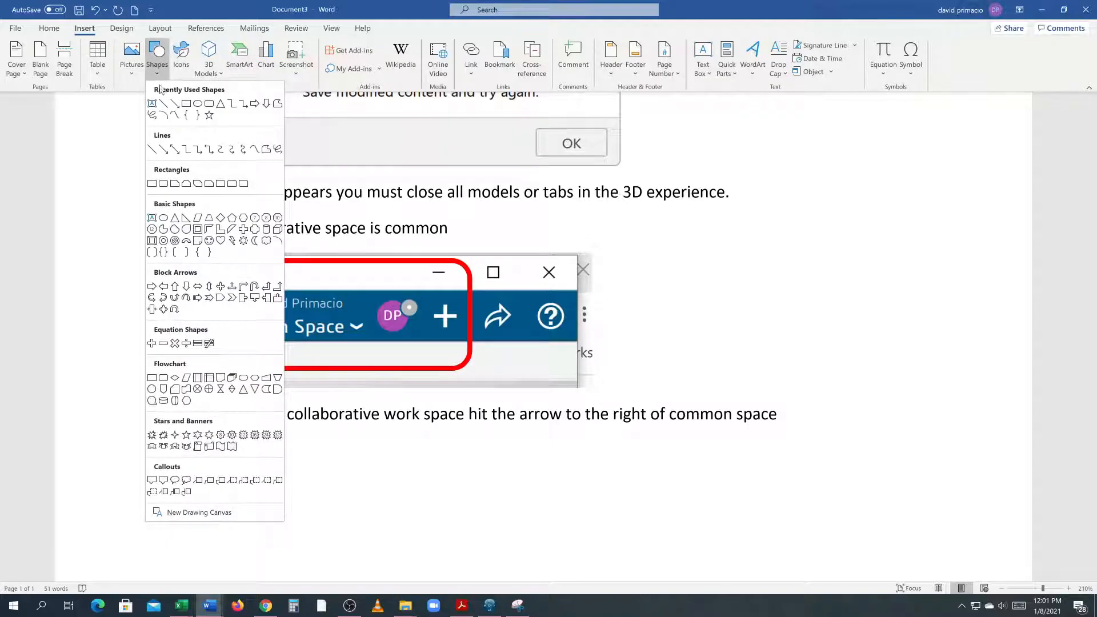
{"action": "left_click", "coordinate": [174, 151]}
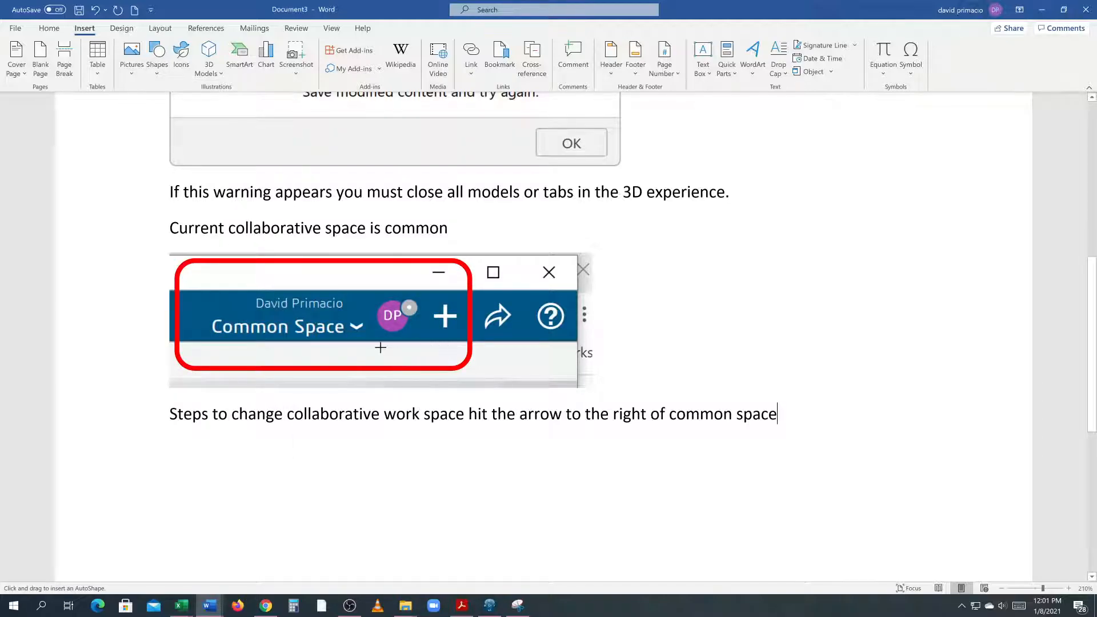
{"action": "left_click_drag", "start_coordinate": [360, 337], "coordinate": [395, 374]}
{"action": "key", "text": "ctrl+z"}
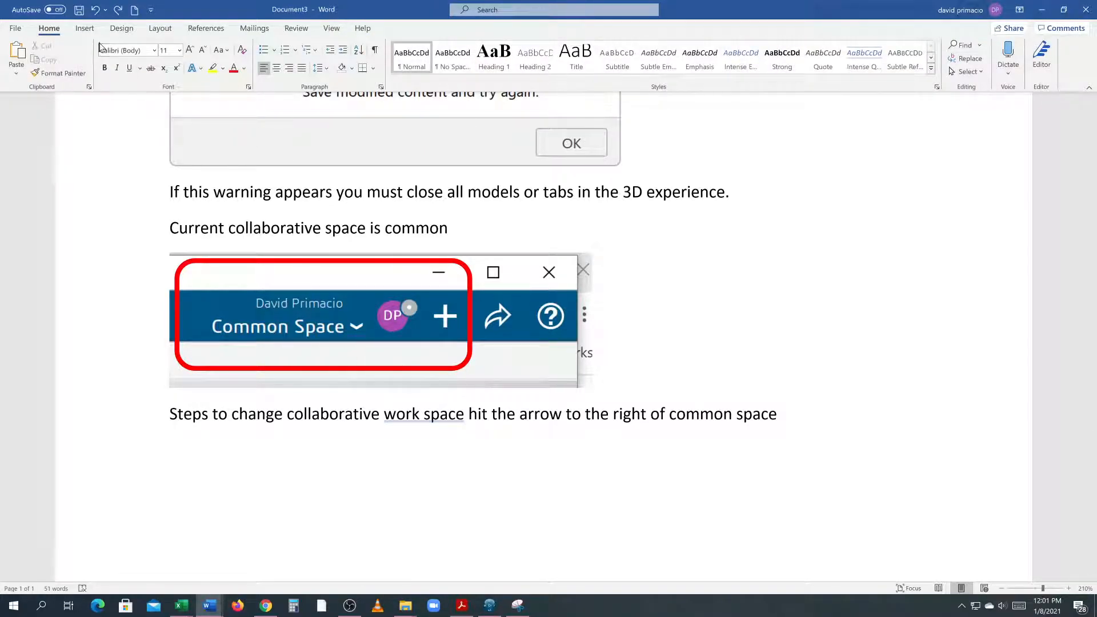
Draw a red arrow about 0.14" wide and 0.22" high pointing at the dropdown arrow beside Common Space in the screenshot
{"action": "left_click", "coordinate": [84, 28]}
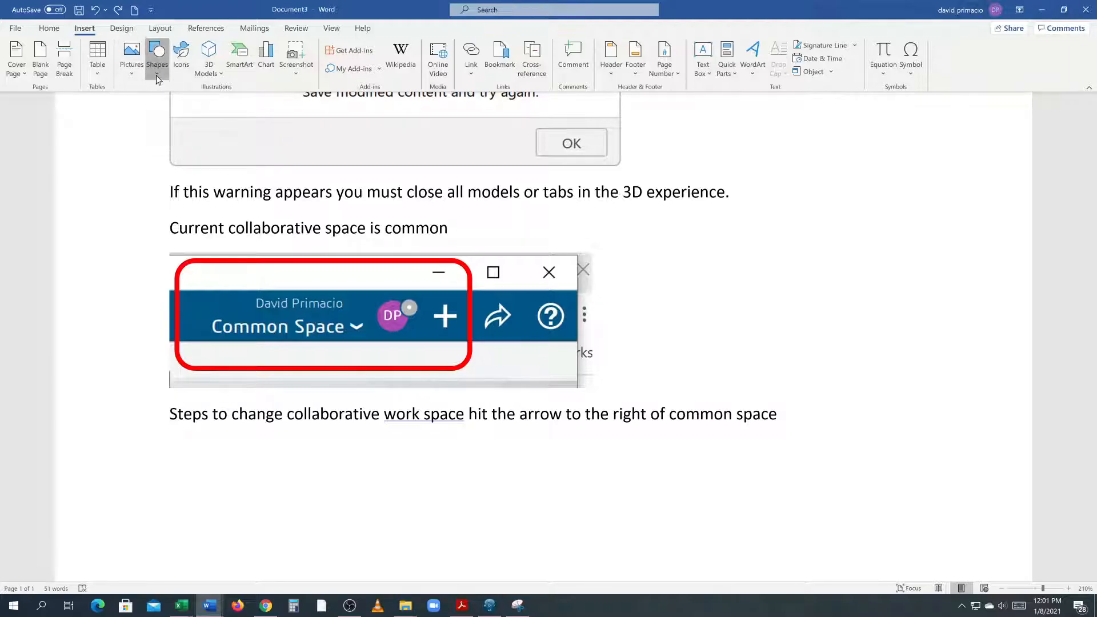
{"action": "left_click", "coordinate": [157, 74]}
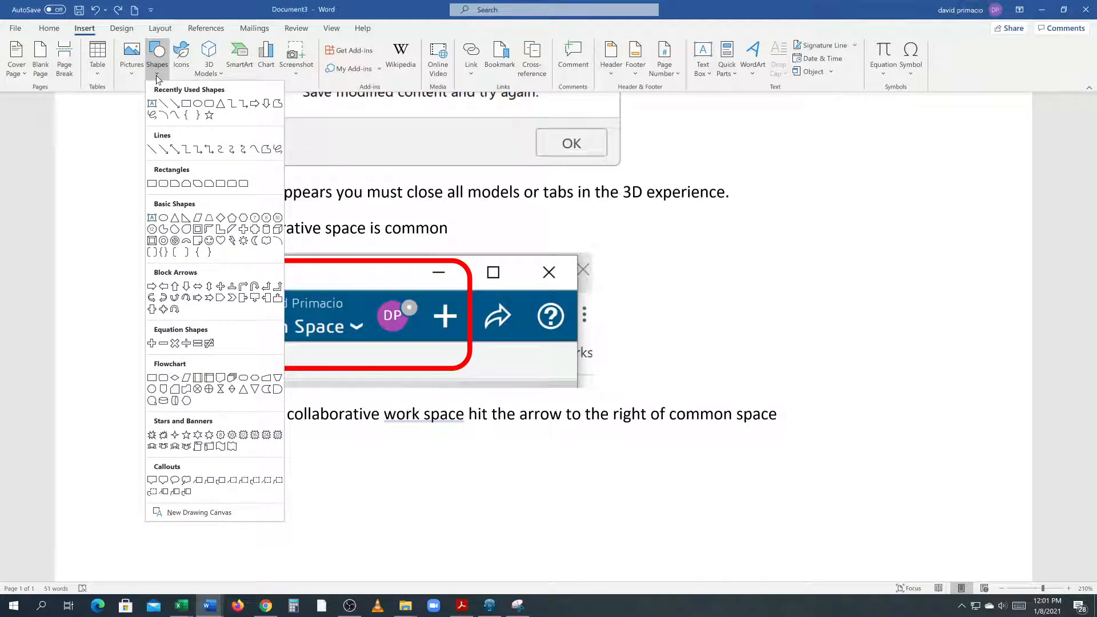
{"action": "left_click", "coordinate": [173, 150]}
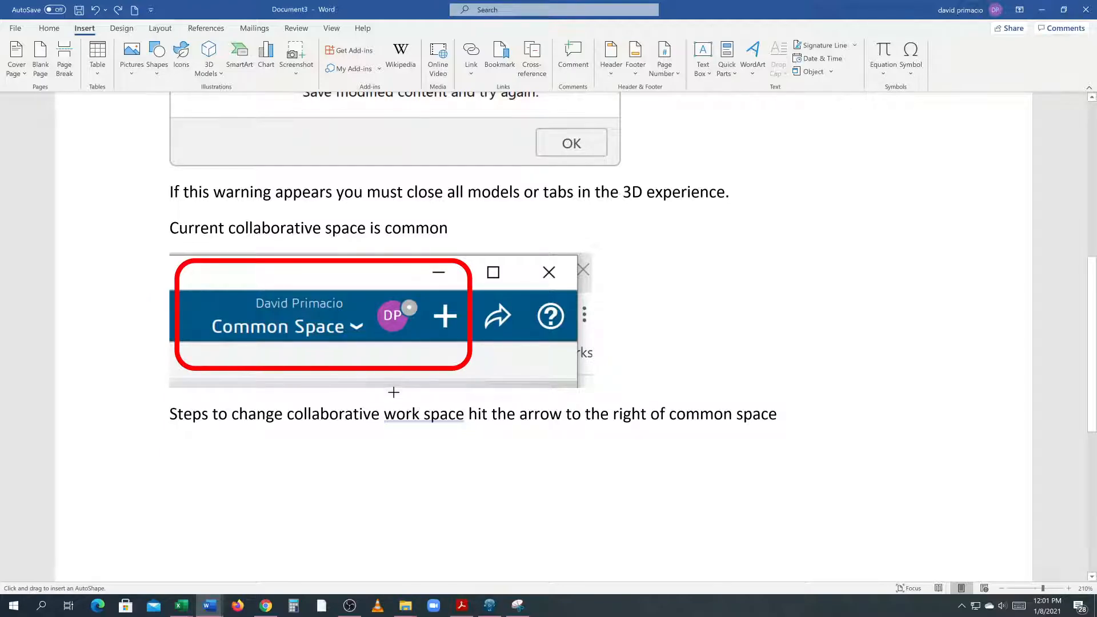
{"action": "left_click_drag", "start_coordinate": [376, 357], "coordinate": [361, 330]}
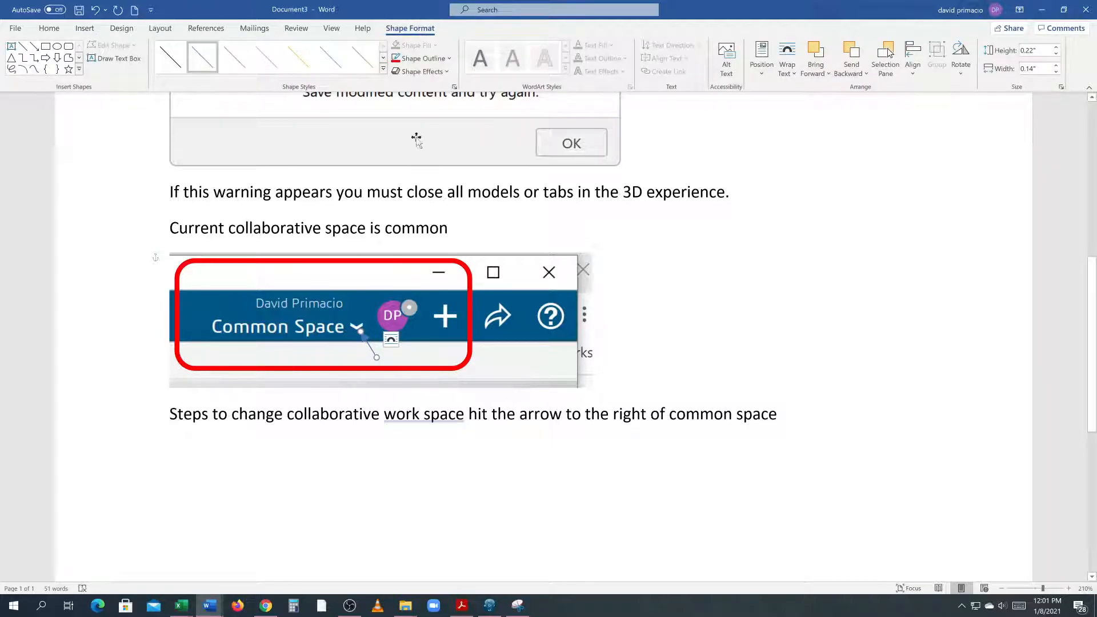
{"action": "left_click", "coordinate": [397, 61]}
{"action": "left_click", "coordinate": [622, 469]}
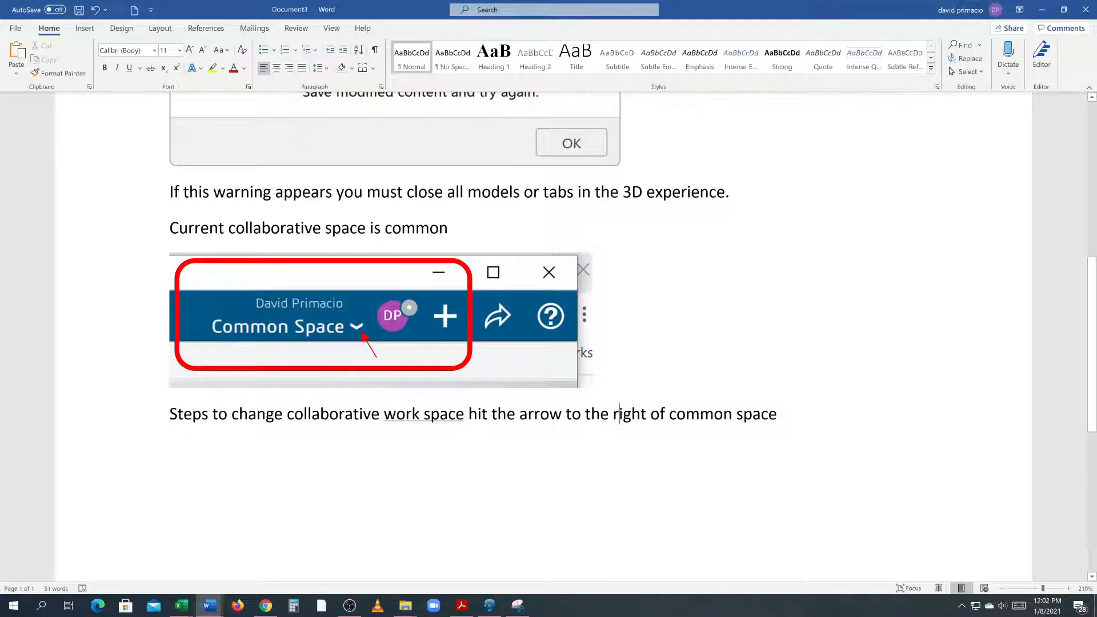
Correct "work space" to "workspace" in the last line and extend the sentence with "and select the desired workspace"
{"action": "right_click", "coordinate": [424, 416]}
{"action": "left_click", "coordinate": [651, 449]}
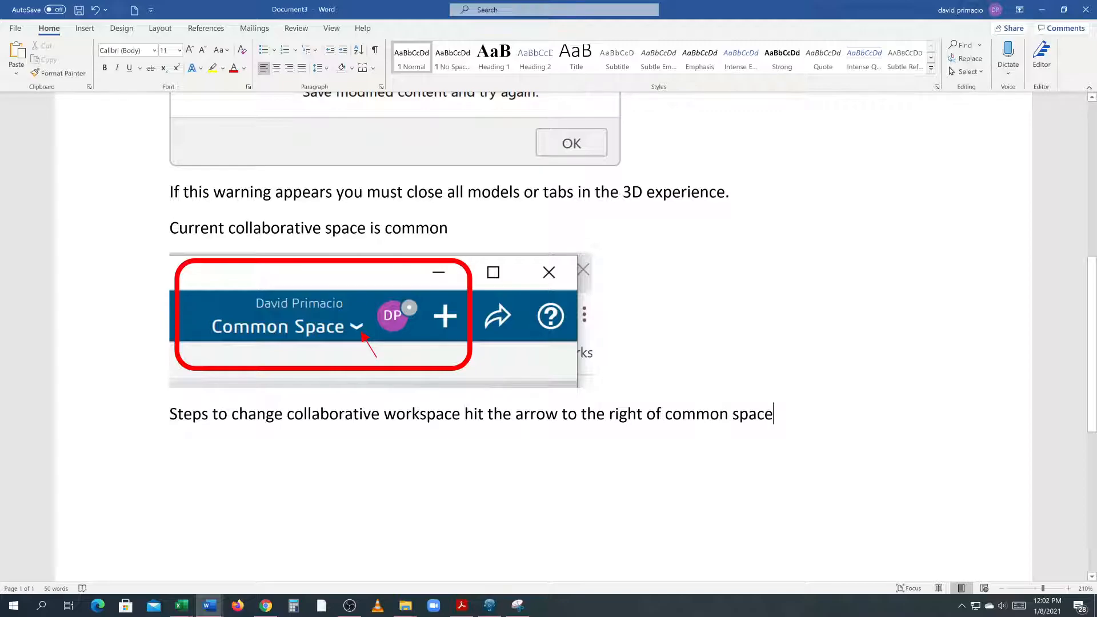
{"action": "type", "text": "and "}
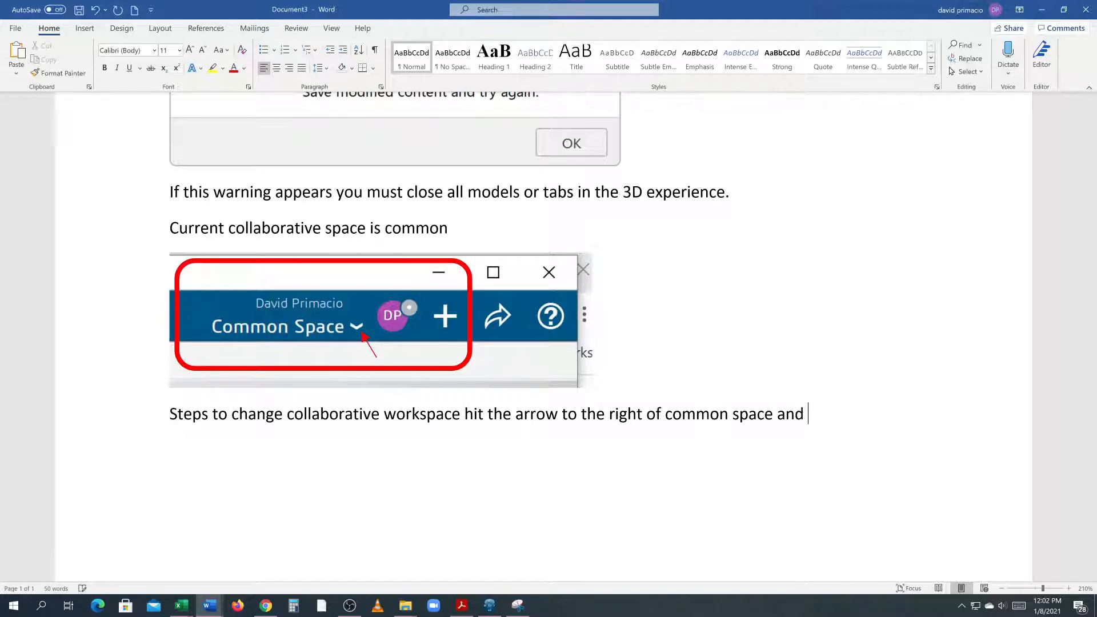
{"action": "type", "text": "select the deris"}
{"action": "key", "text": "BackSpace"}
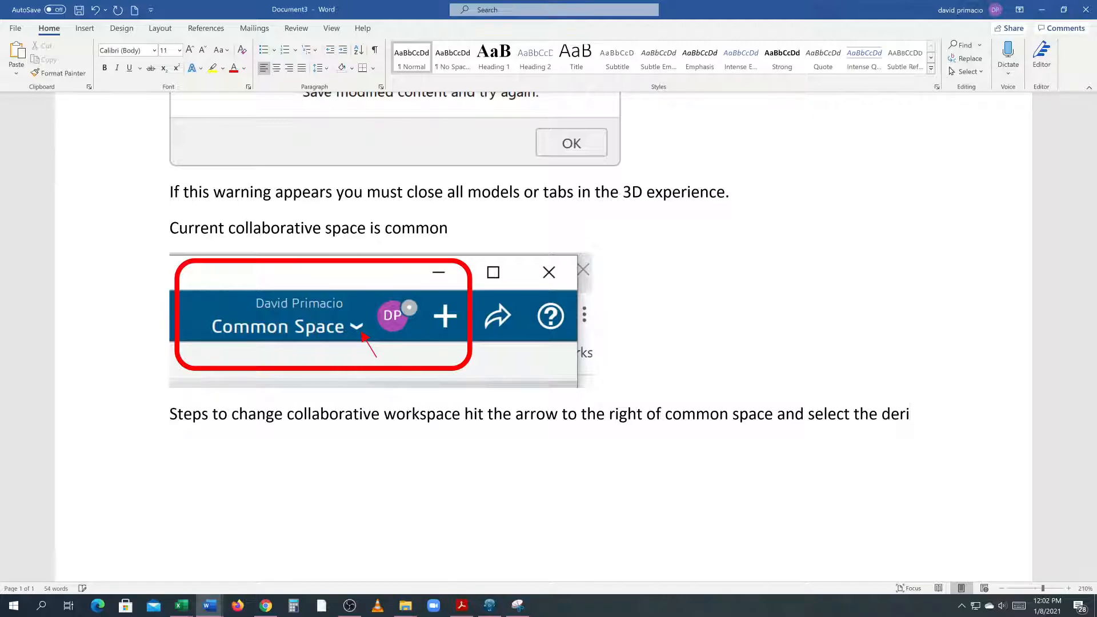
{"action": "key", "text": "BackSpace"}
{"action": "type", "text": "sired"}
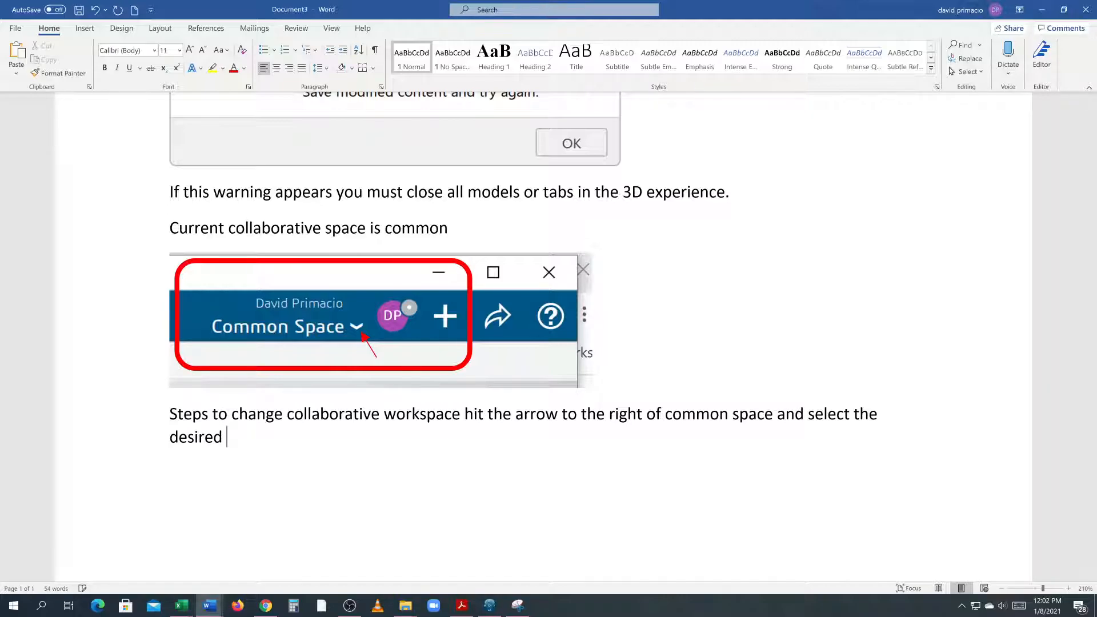
{"action": "type", "text": " workspace"}
Insert a screen clipping of the 3DEXPERIENCE header area showing ENG T 185 Students below the workspace sentence
{"action": "key", "text": "Return"}
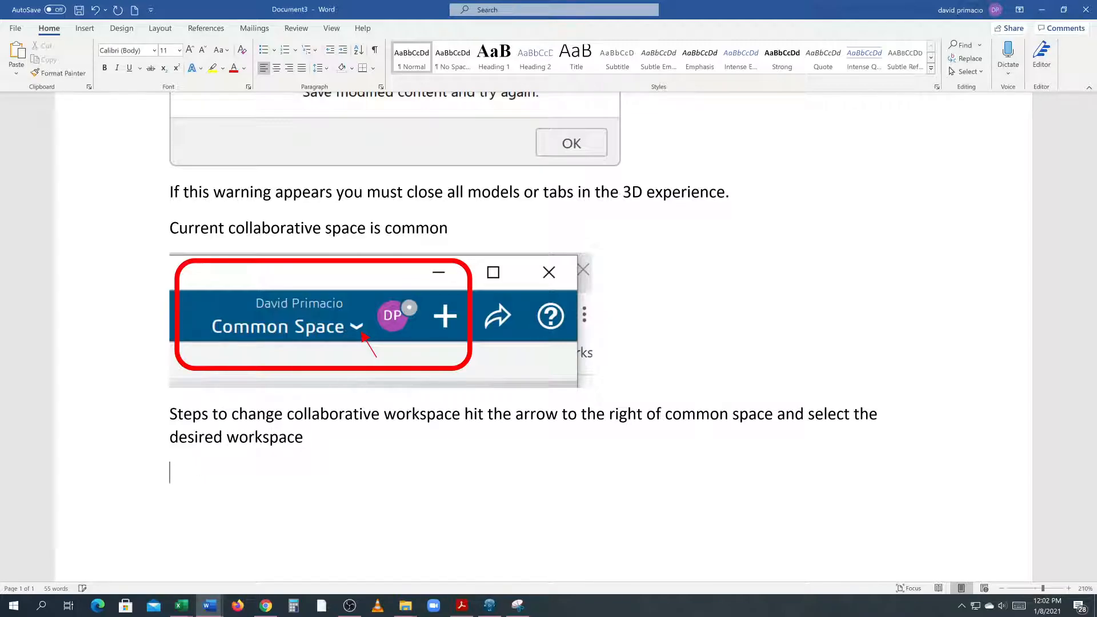
{"action": "left_click", "coordinate": [84, 28]}
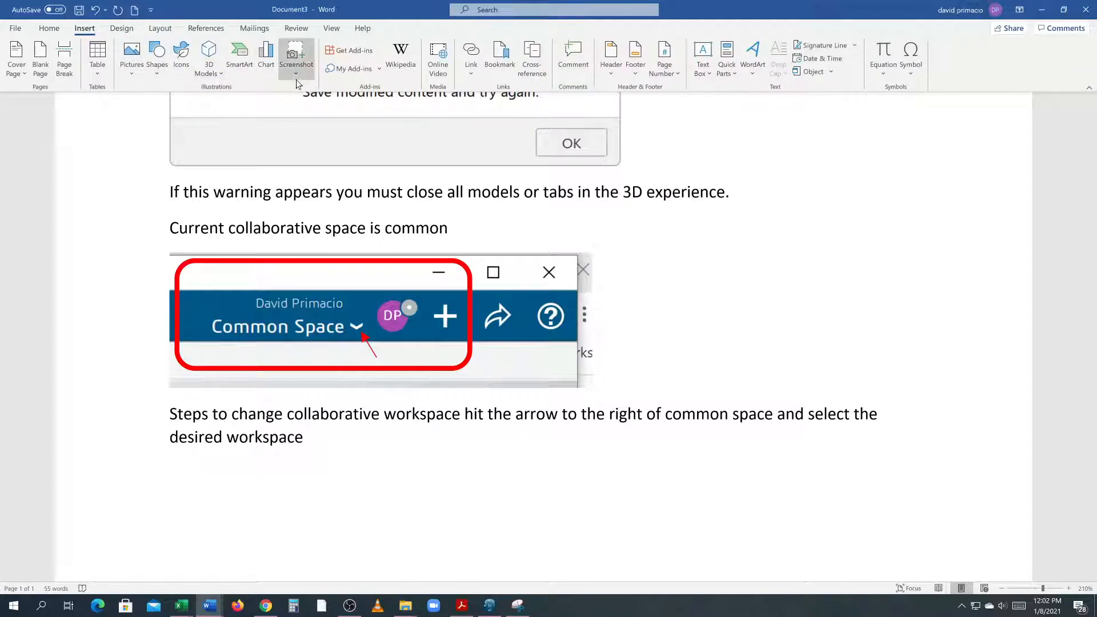
{"action": "left_click", "coordinate": [296, 60]}
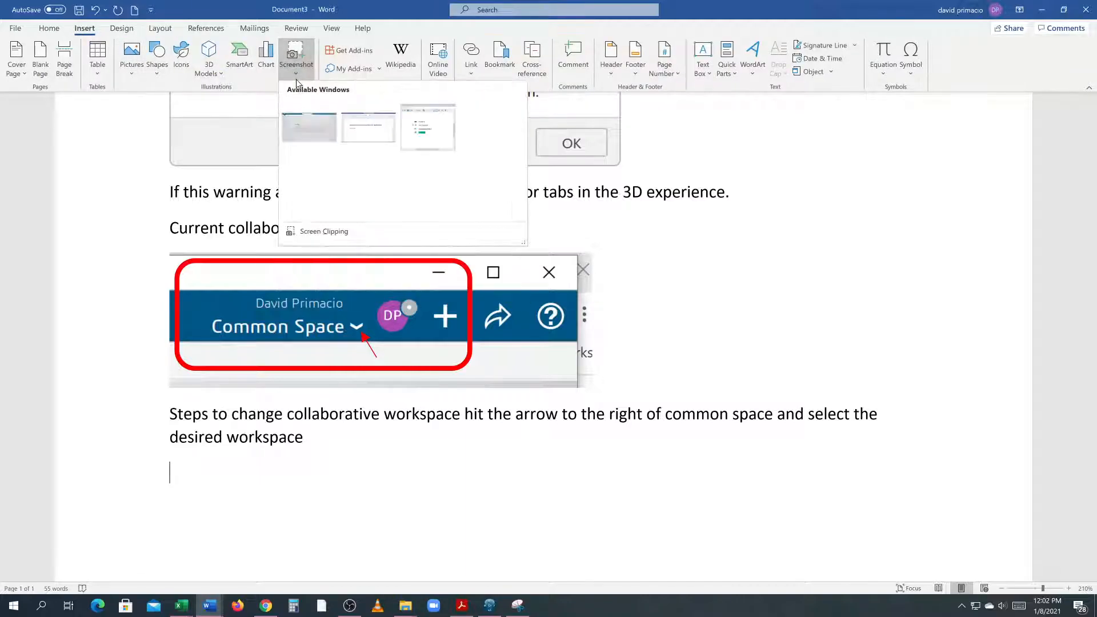
{"action": "left_click", "coordinate": [319, 232]}
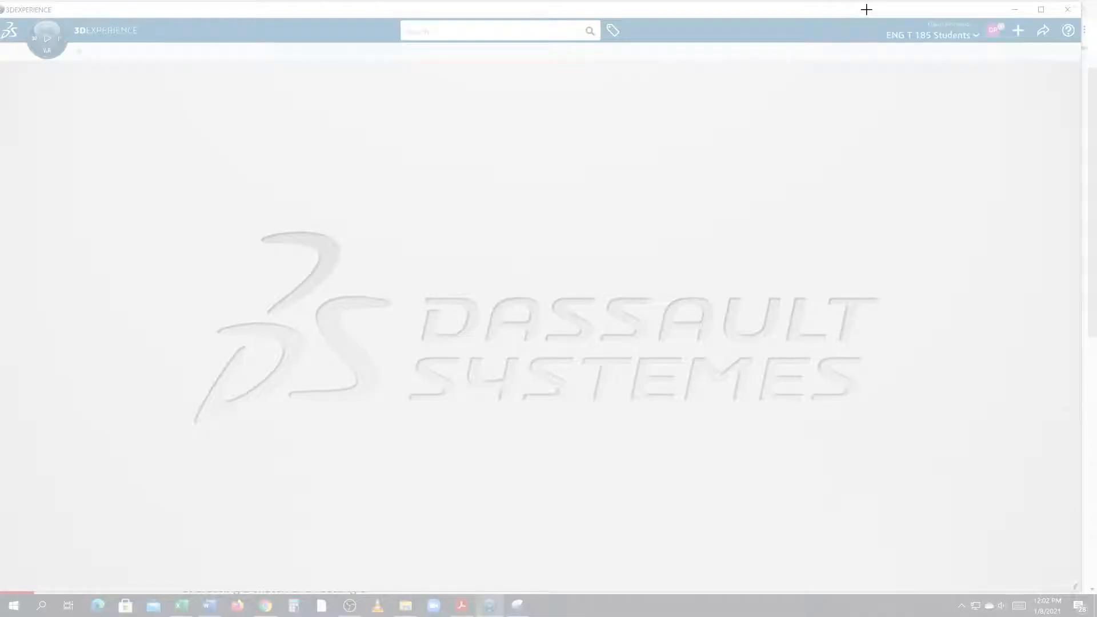
{"action": "left_click_drag", "start_coordinate": [867, 10], "coordinate": [1026, 60]}
{"action": "left_click", "coordinate": [653, 487]}
{"action": "scroll", "coordinate": [641, 487], "scroll_direction": "down", "scroll_amount": 3}
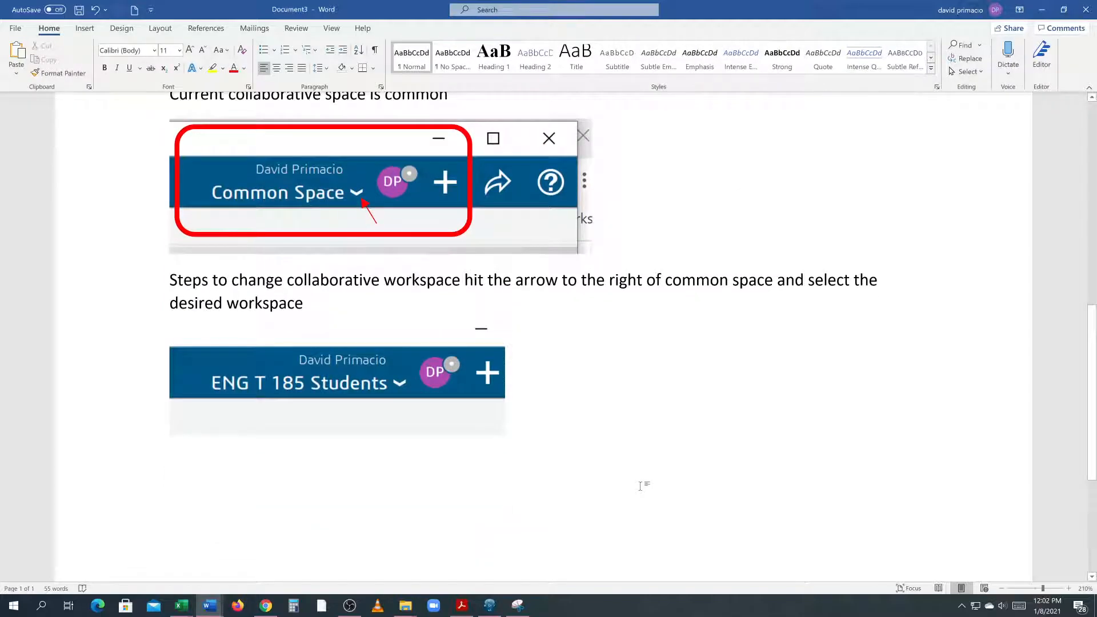
Copy the red rounded frame from the Common Space screenshot onto the ENG T 185 Students screenshot
{"action": "left_click", "coordinate": [232, 234]}
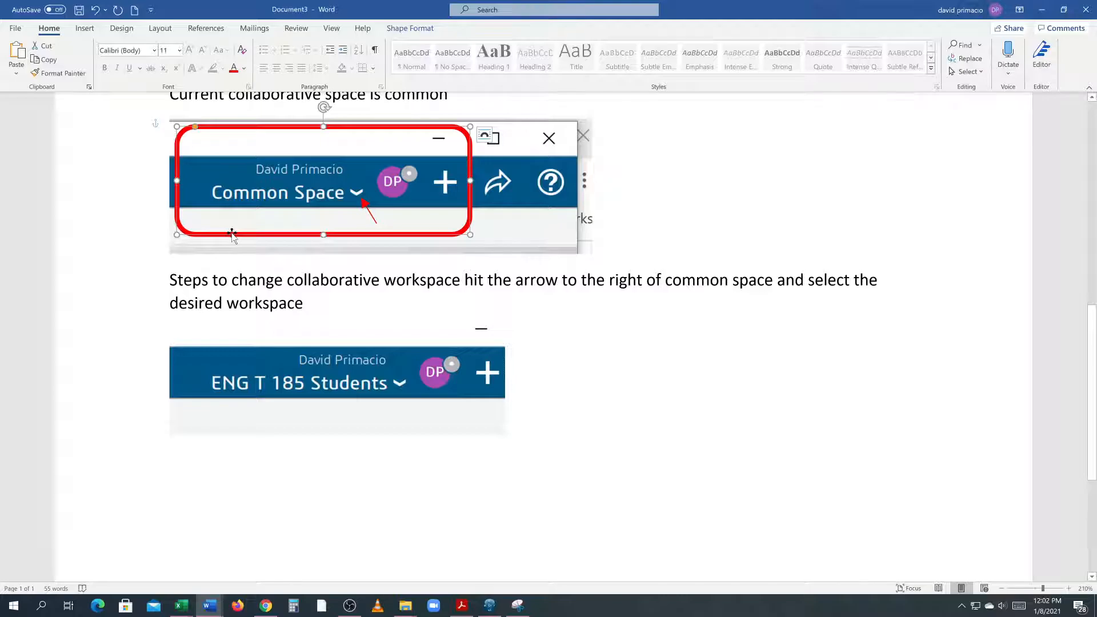
{"action": "left_click", "coordinate": [227, 389]}
{"action": "key", "text": "ctrl+v"}
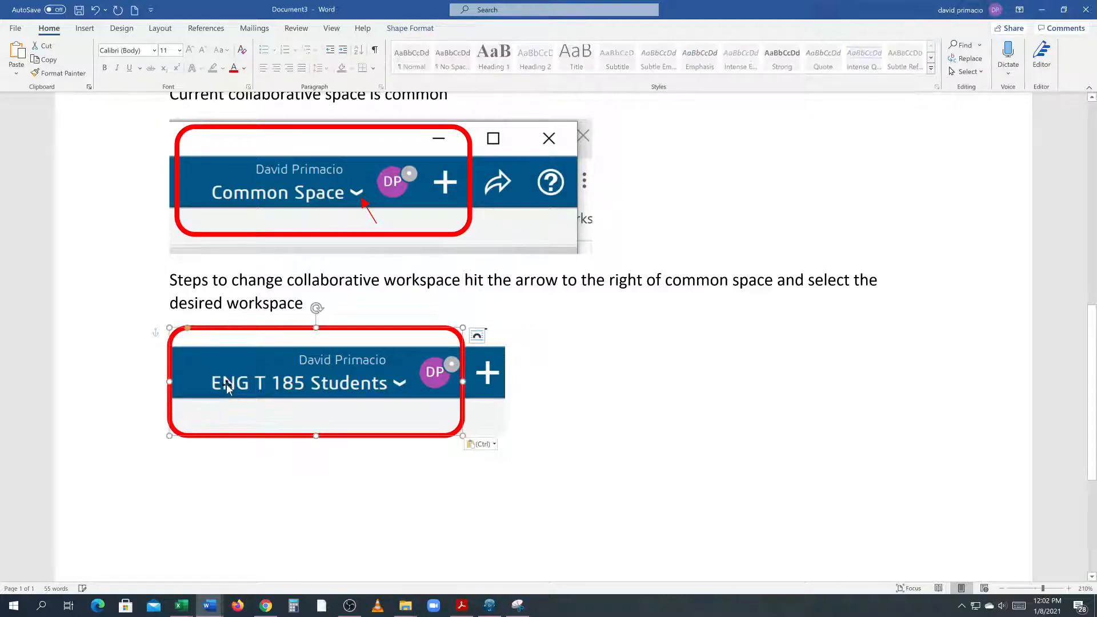
{"action": "left_click", "coordinate": [682, 450]}
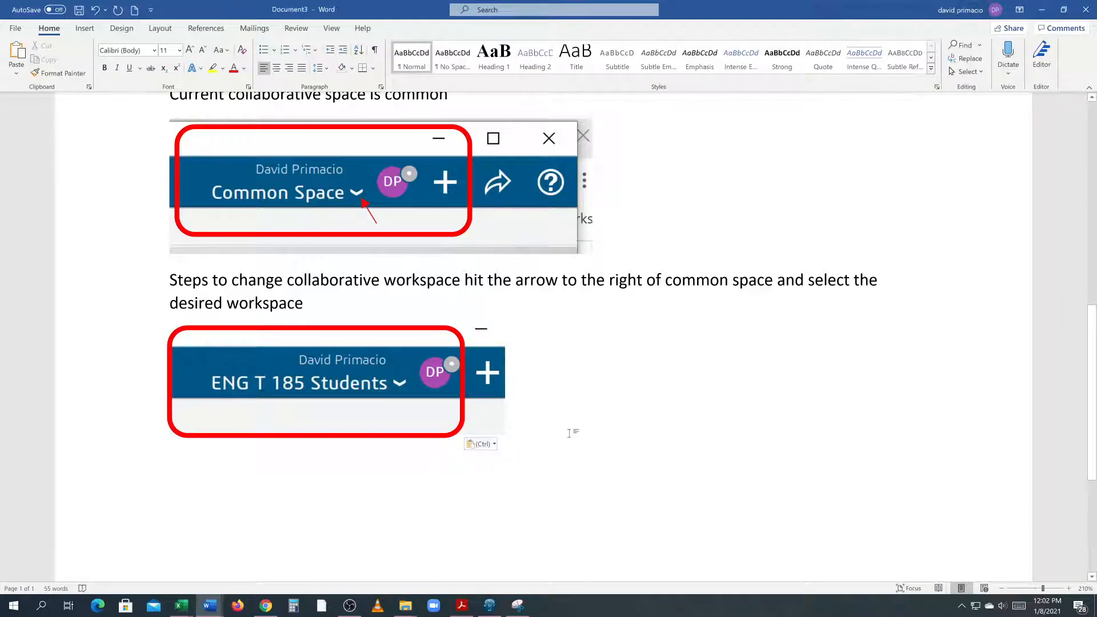
Add a new line below the ENG T 185 Students screenshot reading "Select 3D on the compass"
{"action": "key", "text": "Return"}
{"action": "key", "text": "alt+Tab"}
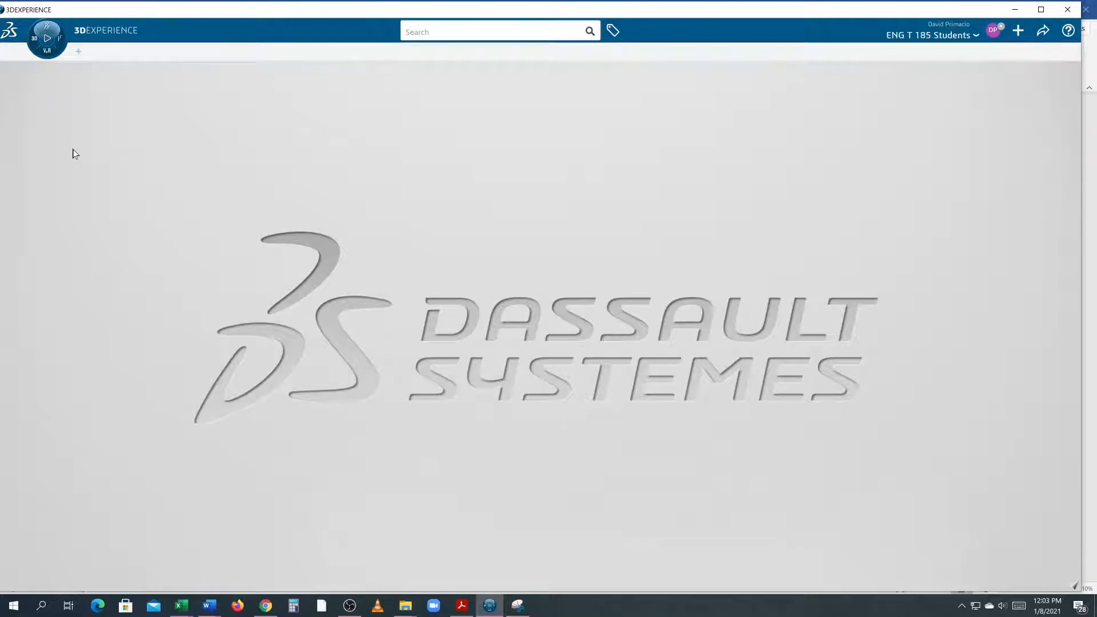
{"action": "key", "text": "alt+Tab"}
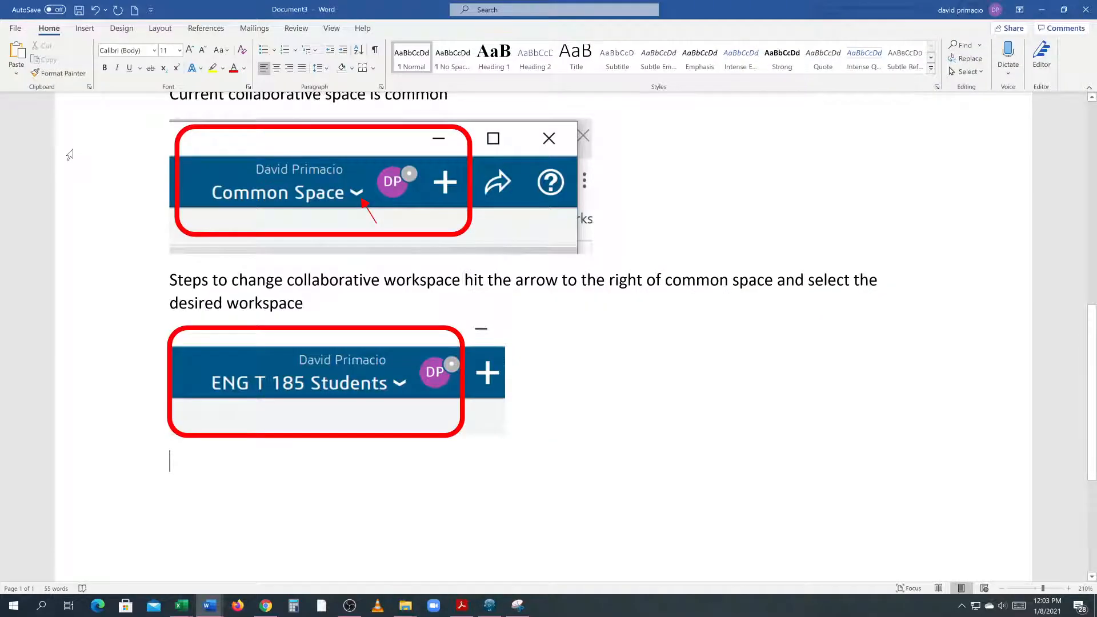
{"action": "type", "text": "see"}
{"action": "key", "text": "BackSpace"}
{"action": "key", "text": "BackSpace"}
{"action": "type", "text": "elect "}
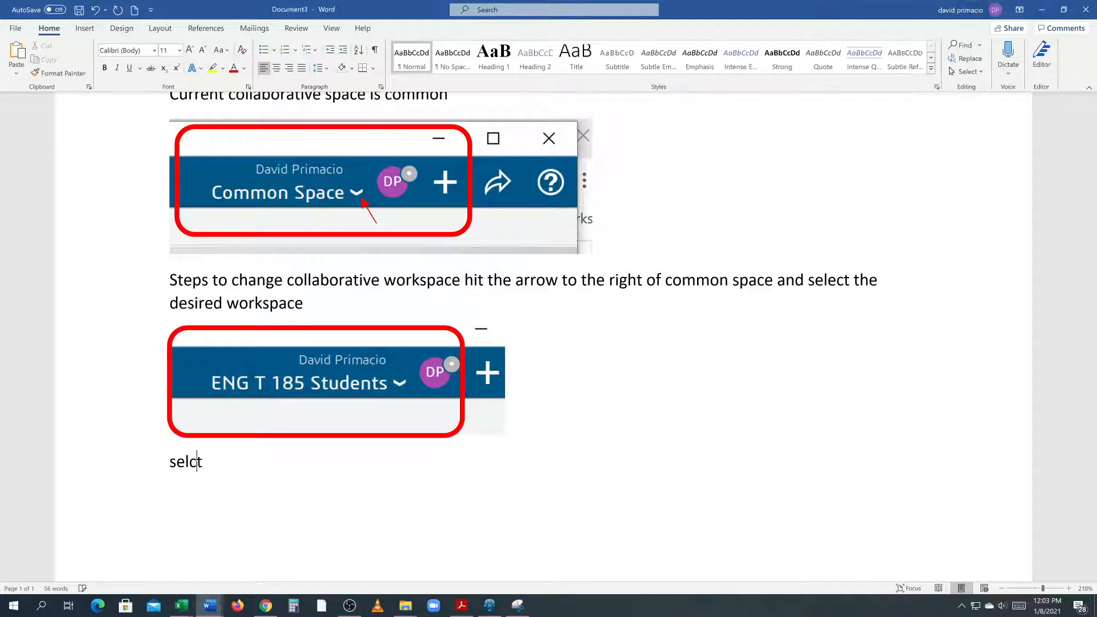
{"action": "type", "text": "#D"}
{"action": "key", "text": "BackSpace"}
{"action": "key", "text": "BackSpace"}
{"action": "type", "text": "3D o"}
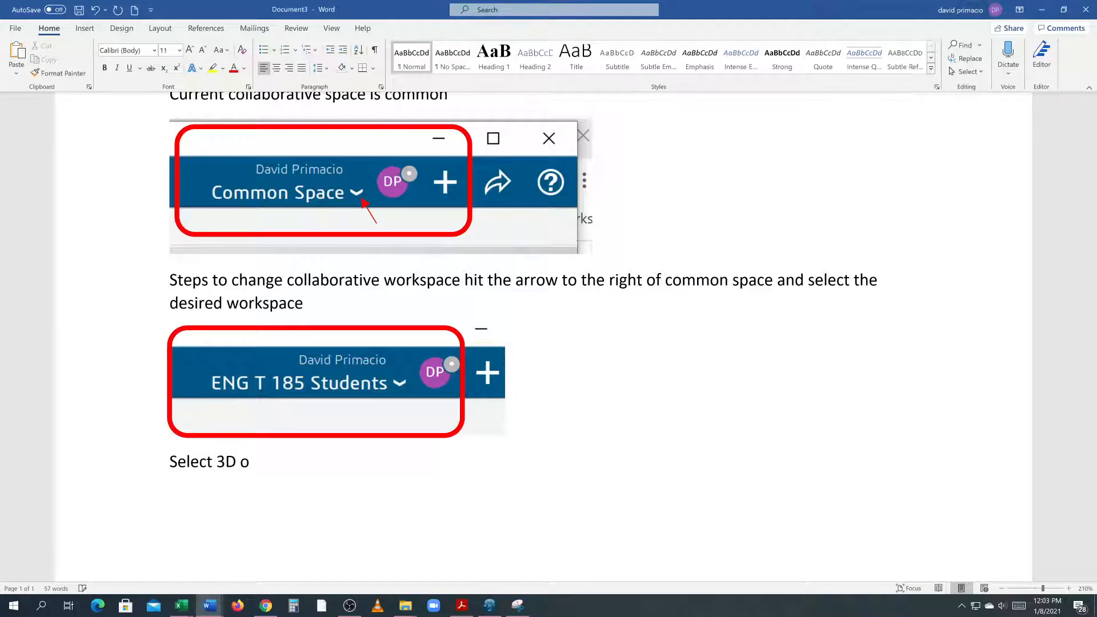
{"action": "type", "text": "n the compass"}
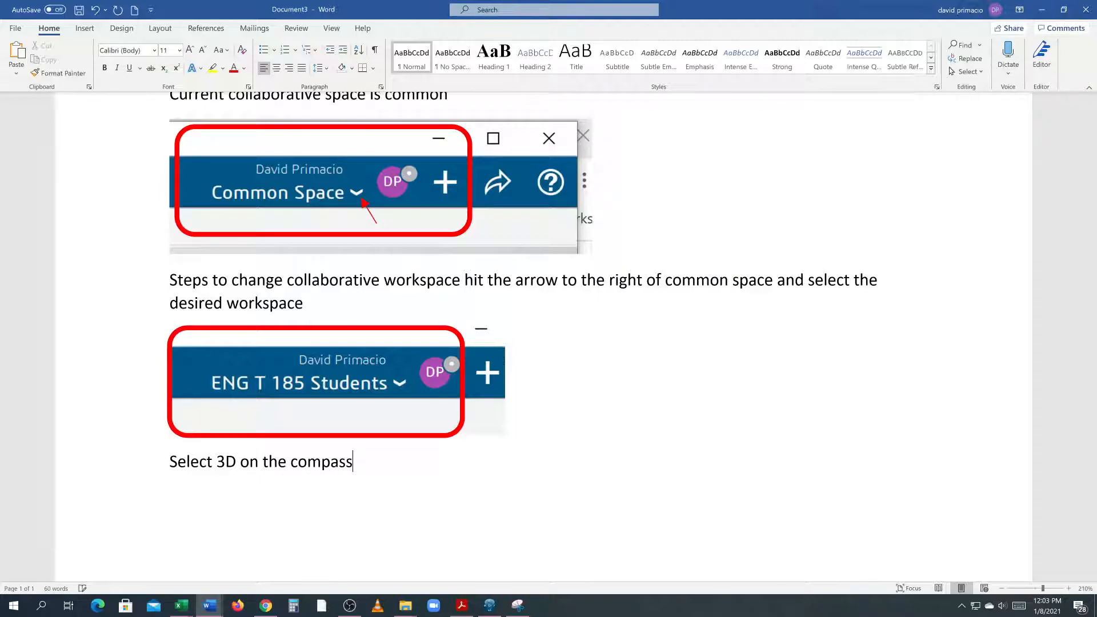
Insert a screen clipping of the 3DEXPERIENCE compass and its surroundings below the compass instruction
{"action": "key", "text": "Return"}
{"action": "left_click", "coordinate": [84, 28]}
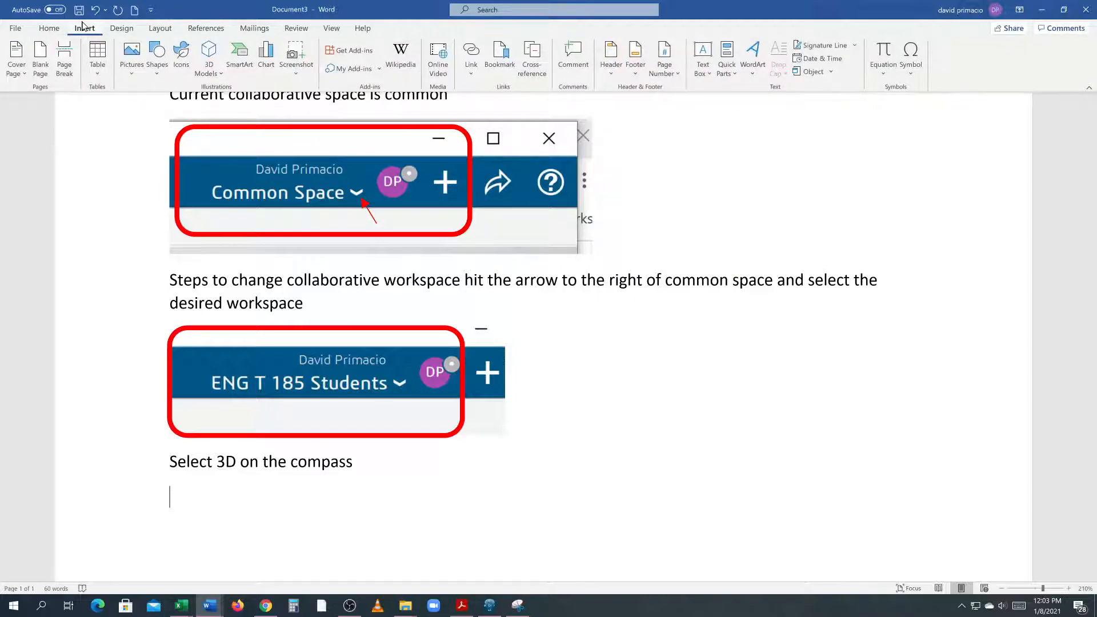
{"action": "left_click", "coordinate": [293, 71]}
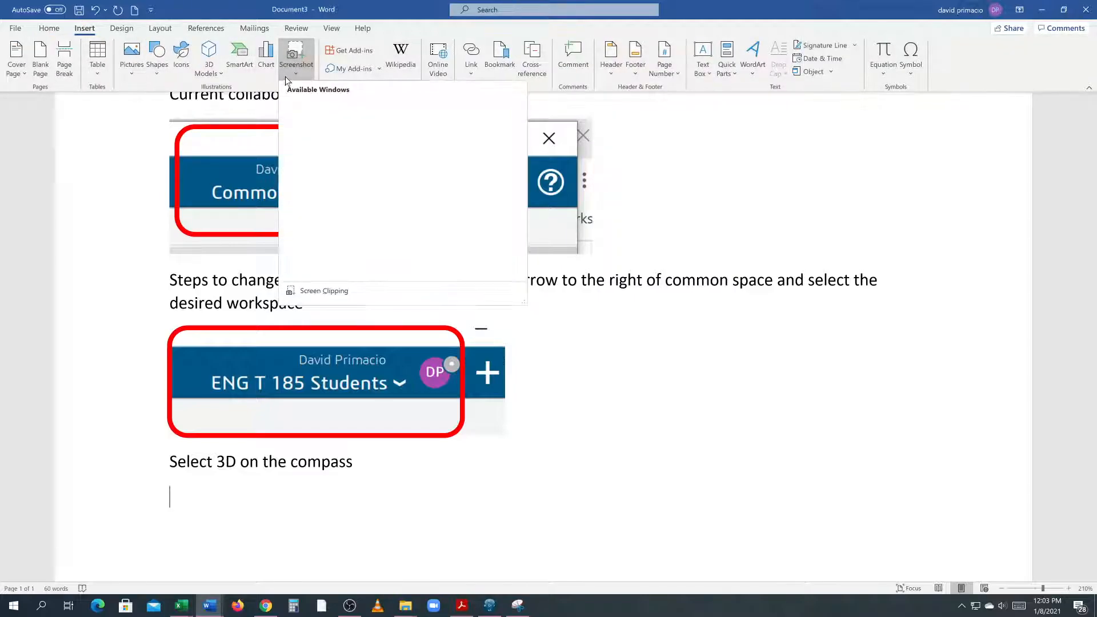
{"action": "left_click", "coordinate": [329, 232]}
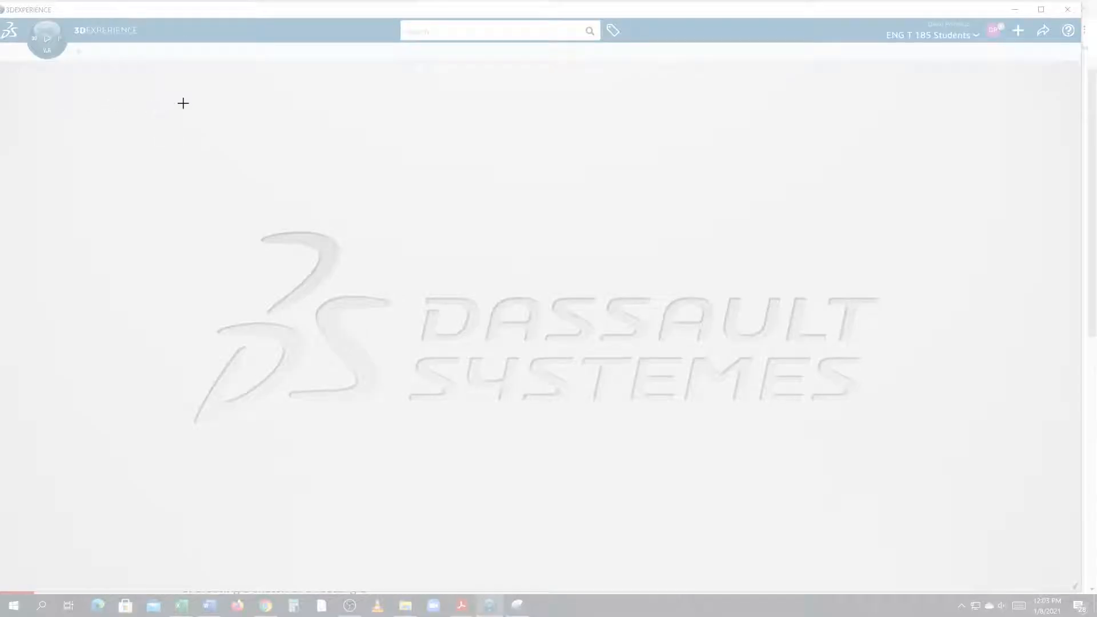
{"action": "left_click_drag", "start_coordinate": [182, 102], "coordinate": [2, 3]}
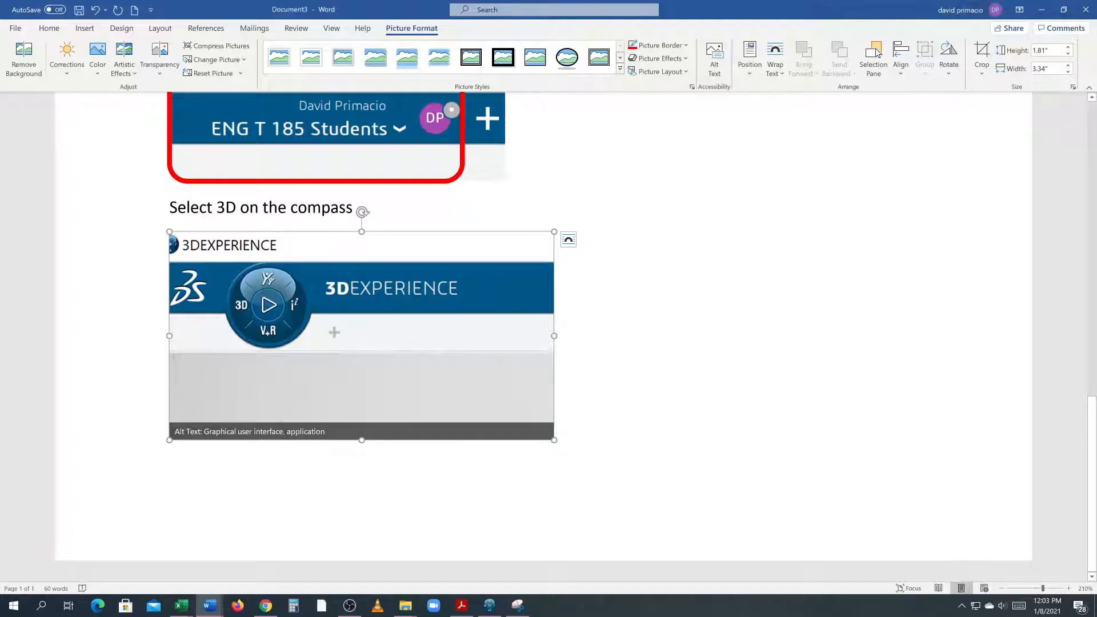
{"action": "left_click", "coordinate": [278, 431]}
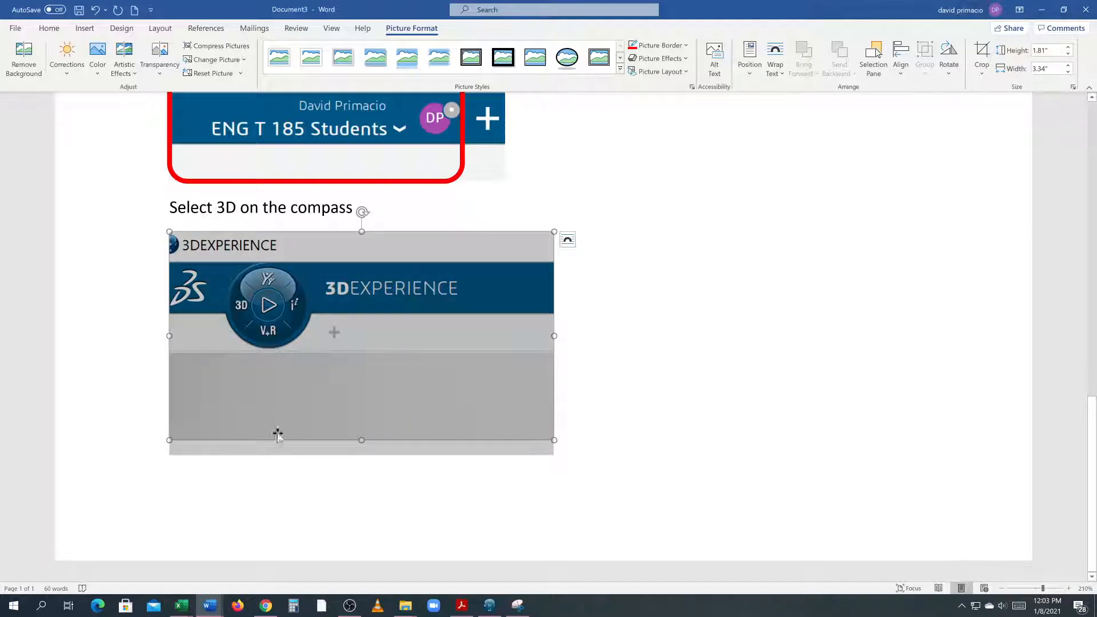
Extend the compass instruction with "found on the top left of the screen."
{"action": "left_click", "coordinate": [360, 211]}
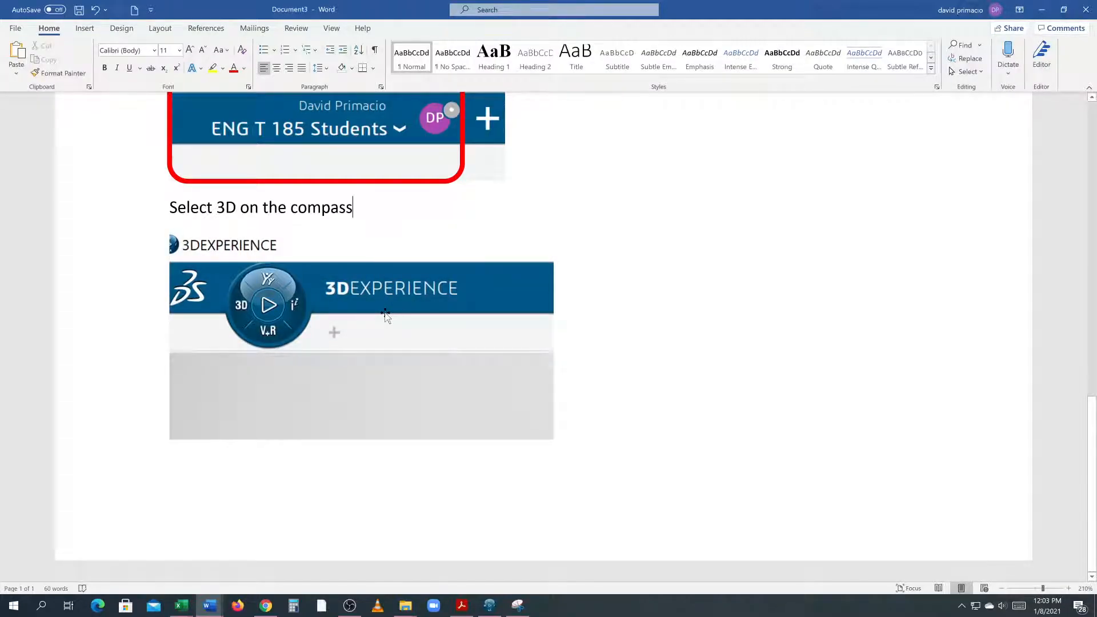
{"action": "type", "text": "four"}
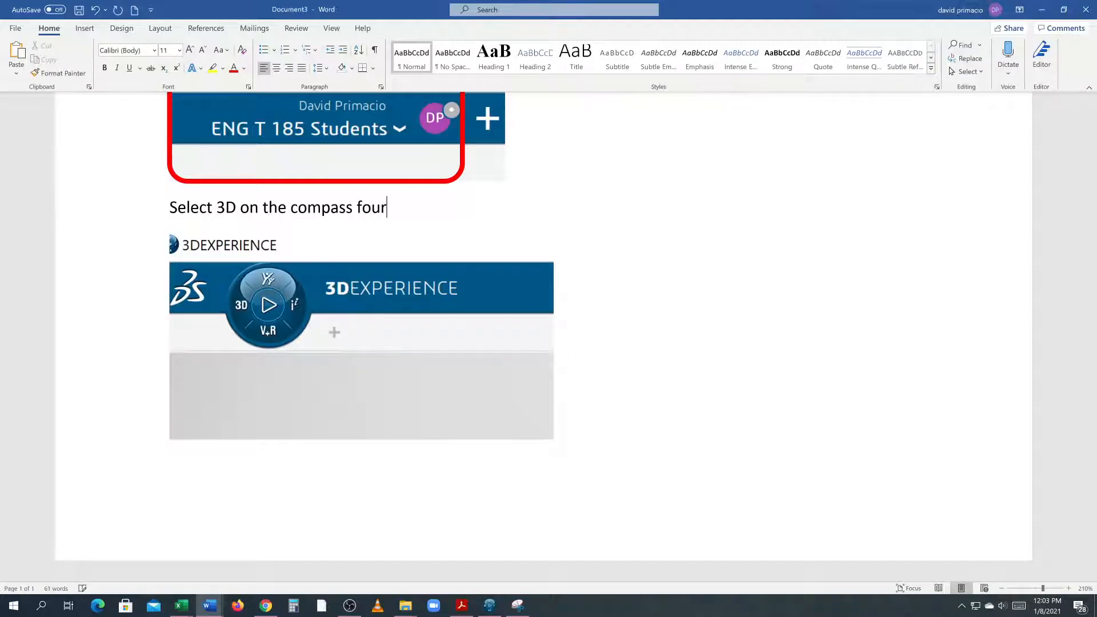
{"action": "type", "text": "dn"}
{"action": "key", "text": "BackSpace"}
{"action": "type", "text": "nd on the"}
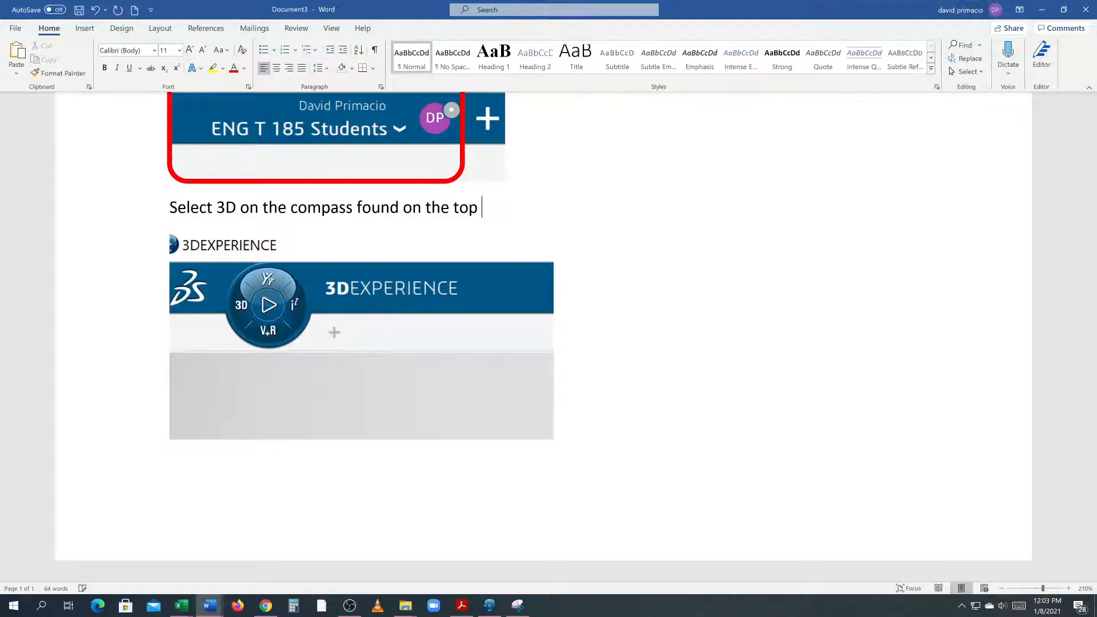
{"action": "type", "text": "t of the screen."}
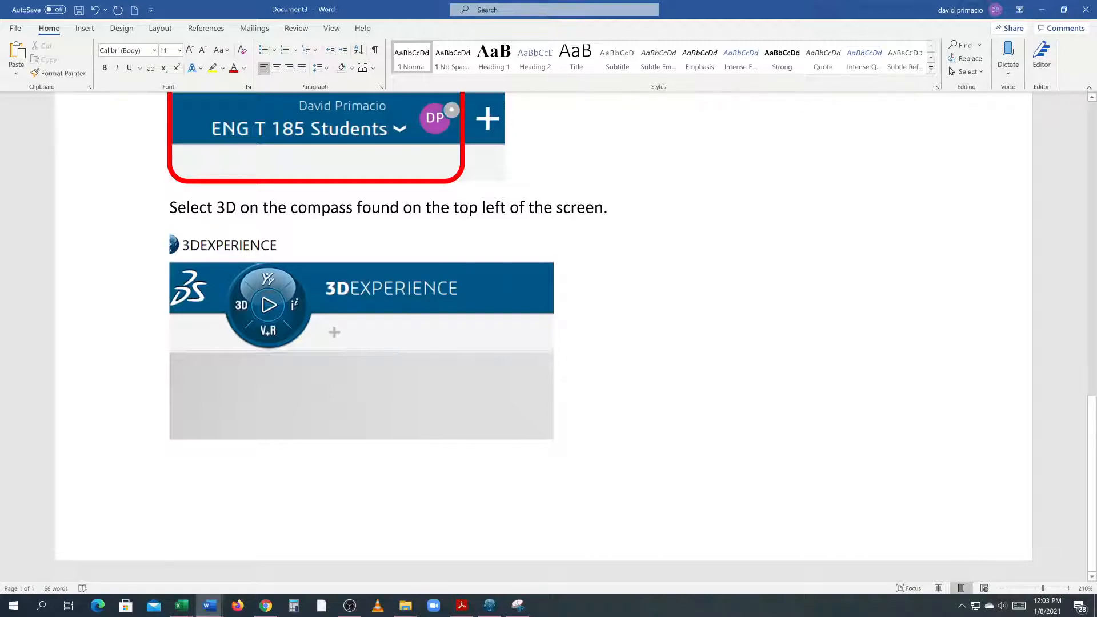
Try to frame the compass with a narrowed copy of the red rounded frame, then delete the copy
{"action": "left_click", "coordinate": [271, 182]}
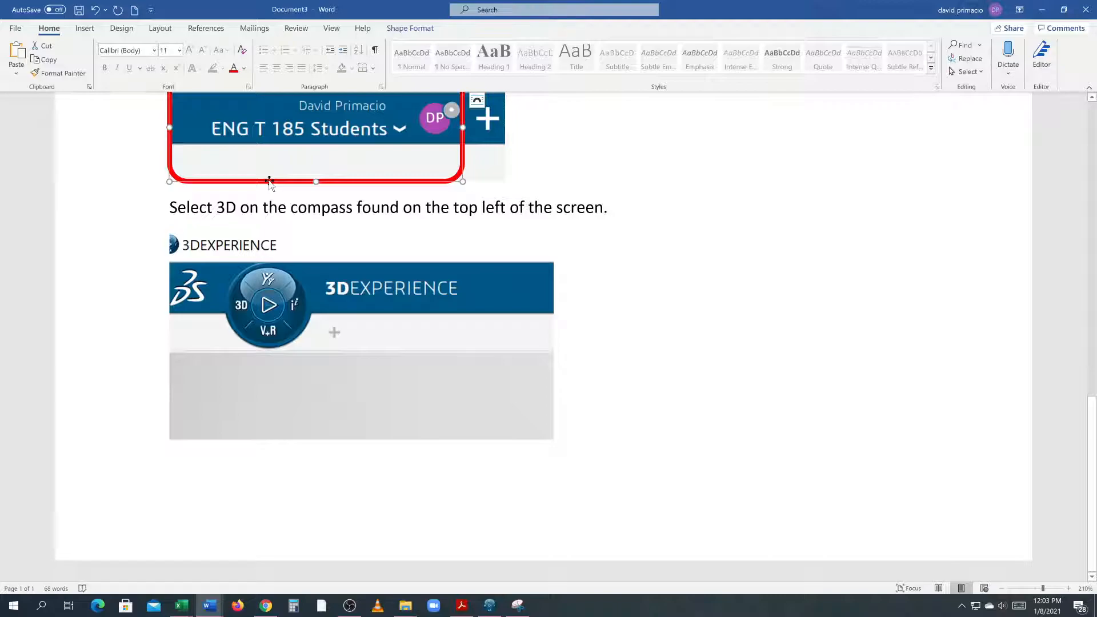
{"action": "left_click", "coordinate": [231, 324]}
{"action": "key", "text": "ctrl+v"}
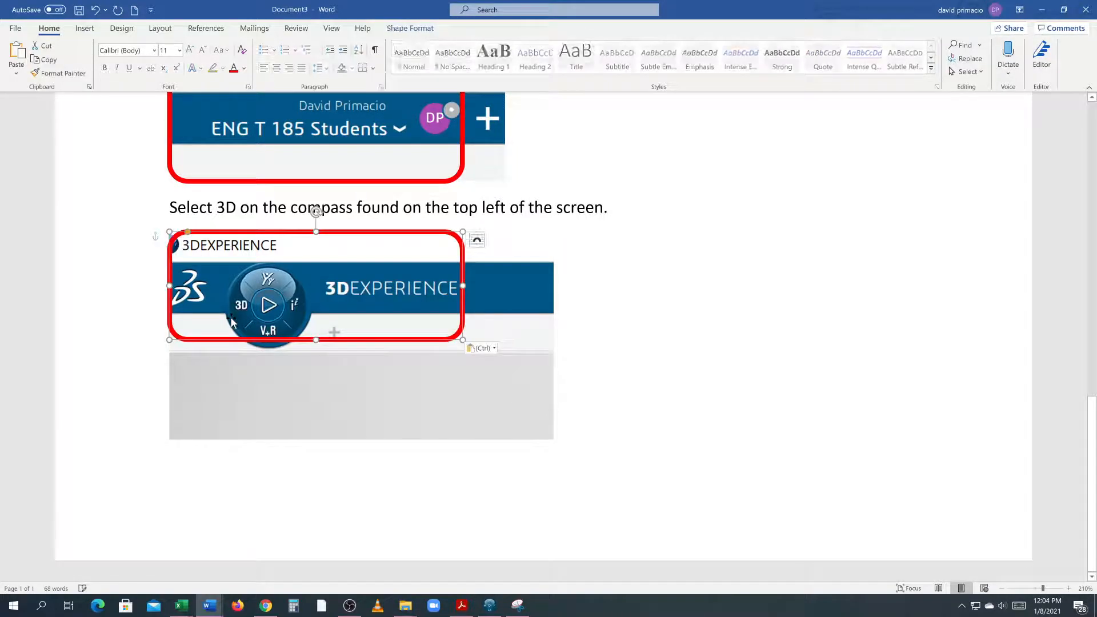
{"action": "left_click_drag", "start_coordinate": [463, 284], "coordinate": [279, 284]}
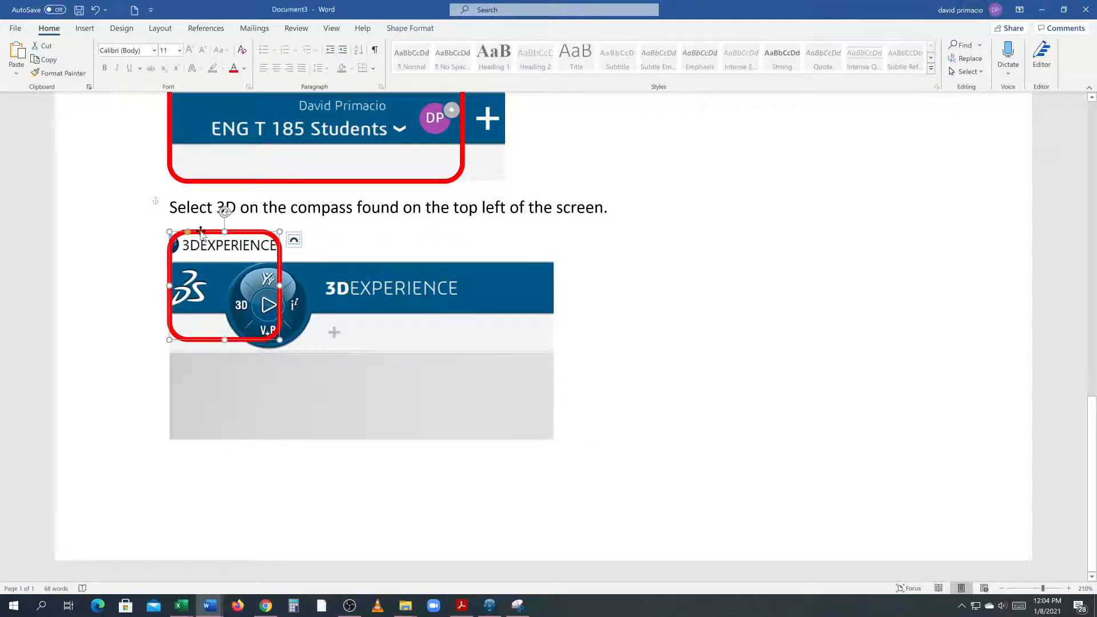
{"action": "left_click_drag", "start_coordinate": [201, 231], "coordinate": [241, 249]}
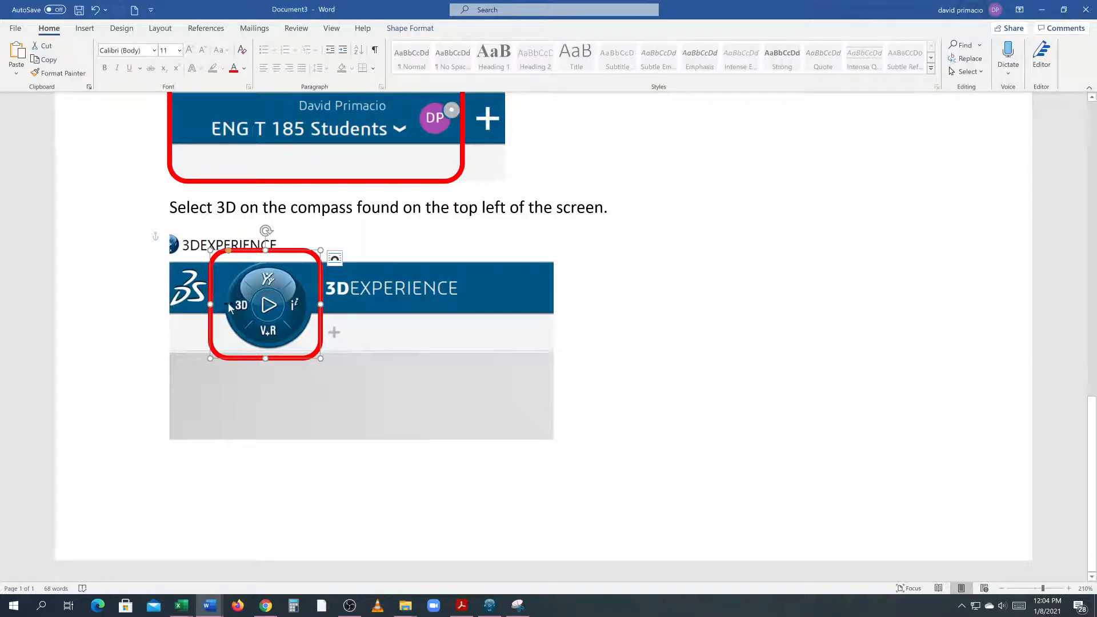
{"action": "key", "text": "Delete"}
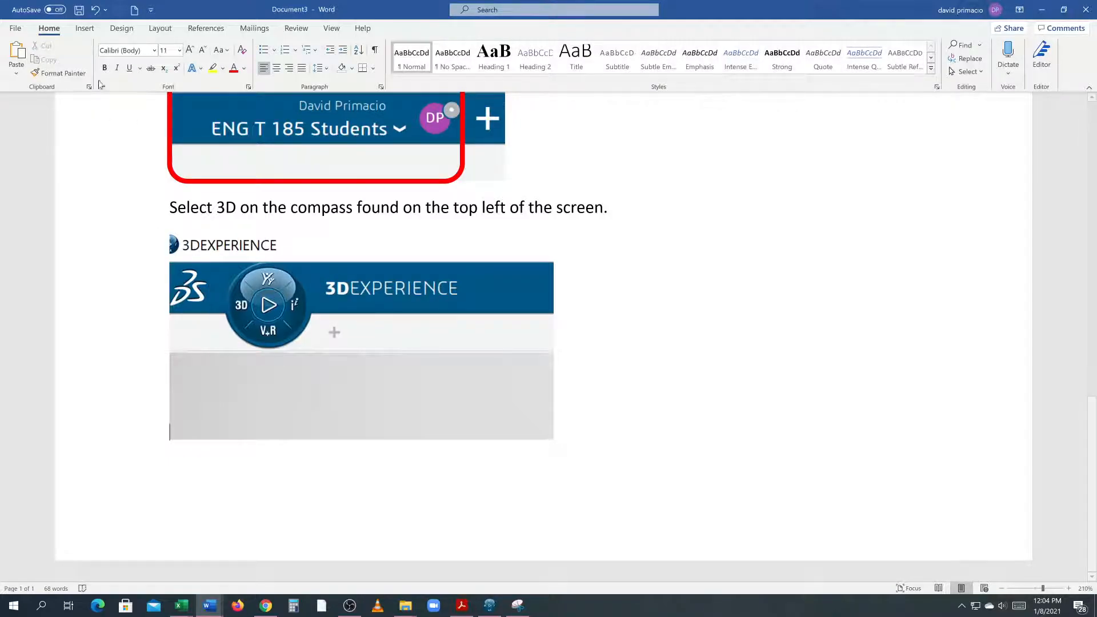
{"action": "left_click", "coordinate": [85, 29]}
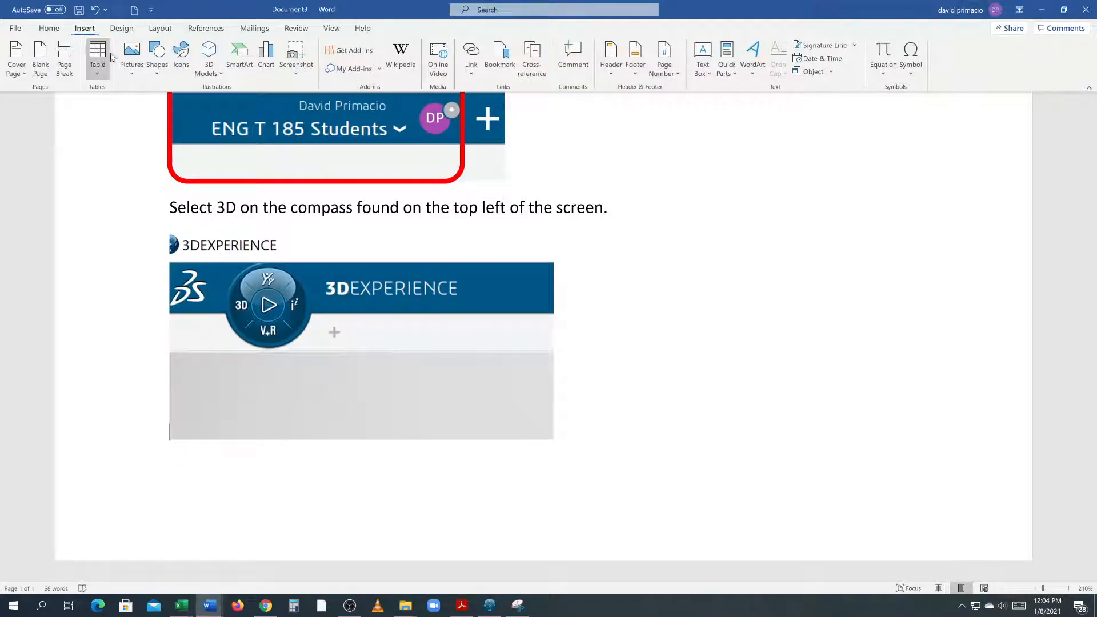
{"action": "left_click", "coordinate": [156, 77]}
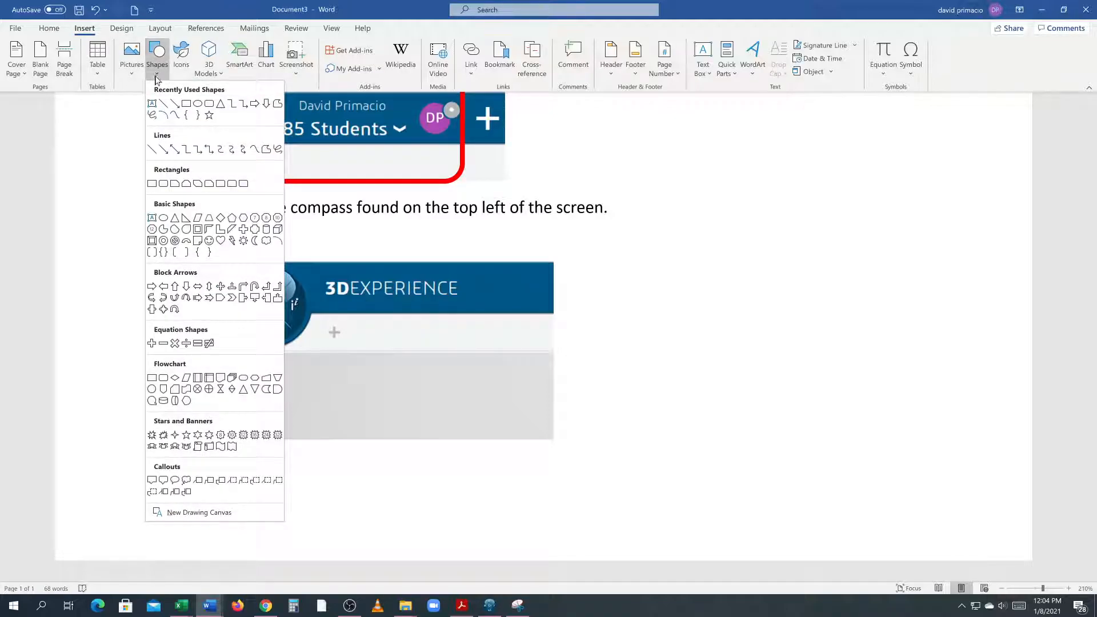
{"action": "left_click", "coordinate": [197, 104]}
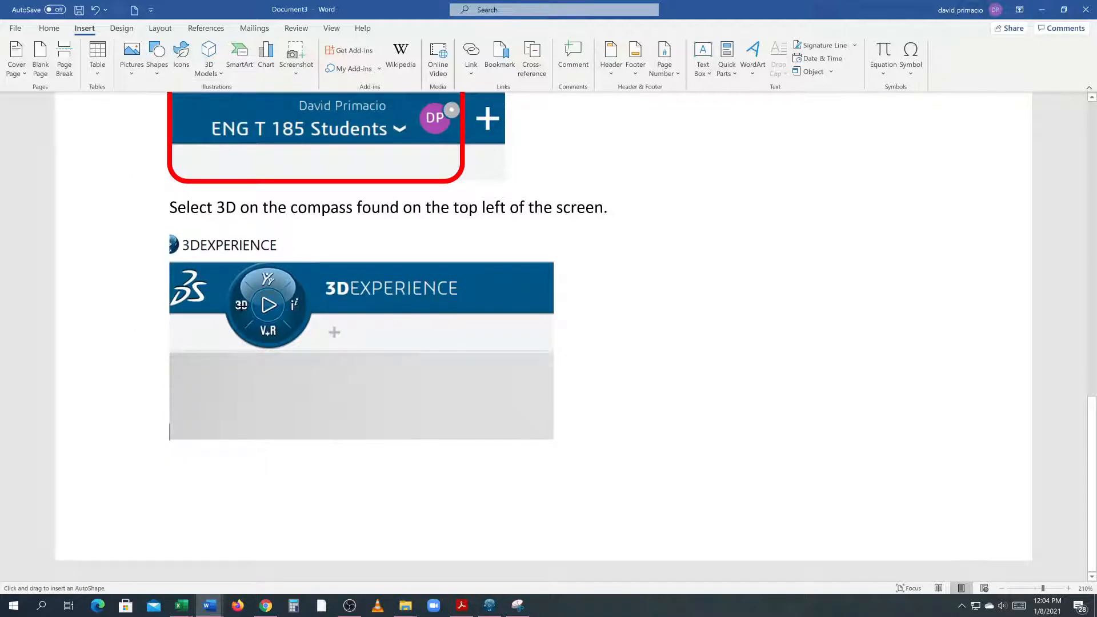
{"action": "left_click_drag", "start_coordinate": [229, 285], "coordinate": [242, 304]}
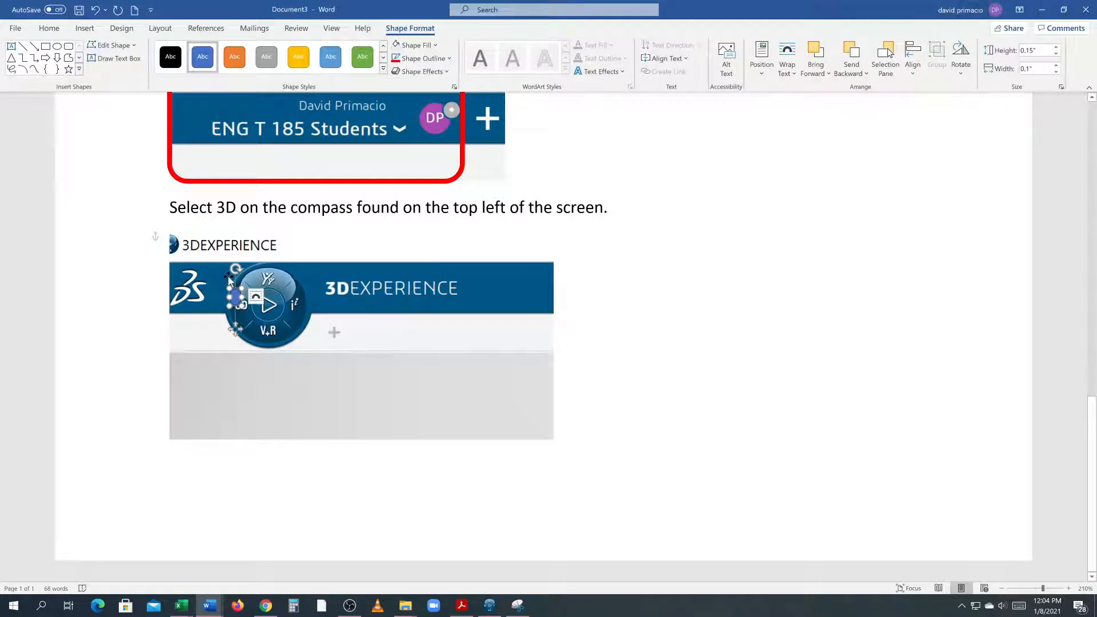
{"action": "key", "text": "ctrl+z"}
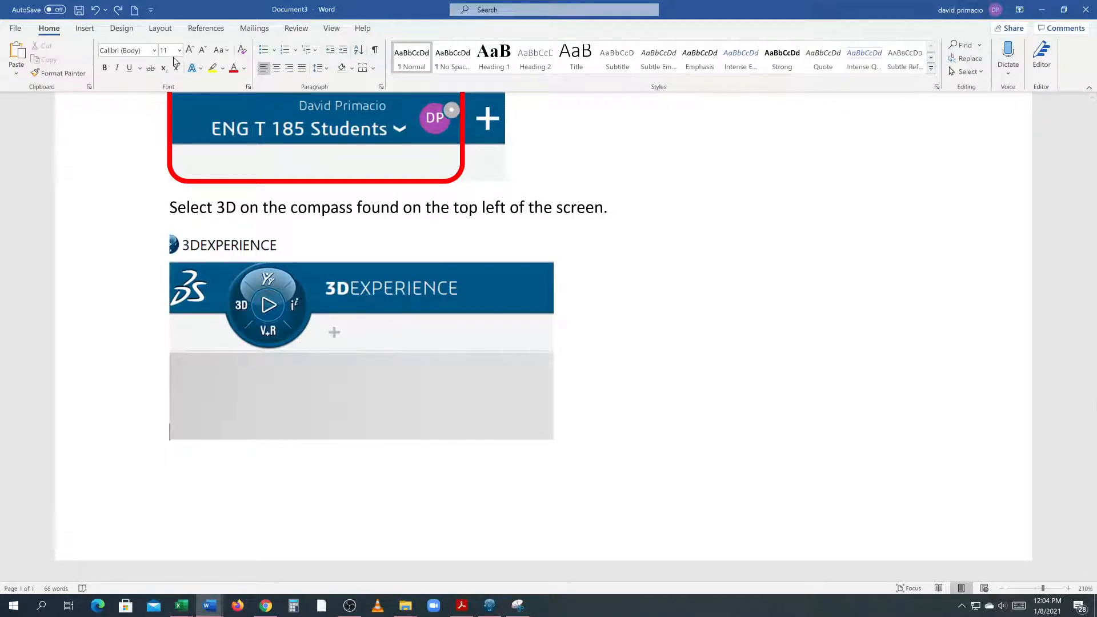
Draw an oval about 0.25" wide and 0.36" high over the 3D quadrant of the compass in the screenshot
{"action": "left_click", "coordinate": [85, 28]}
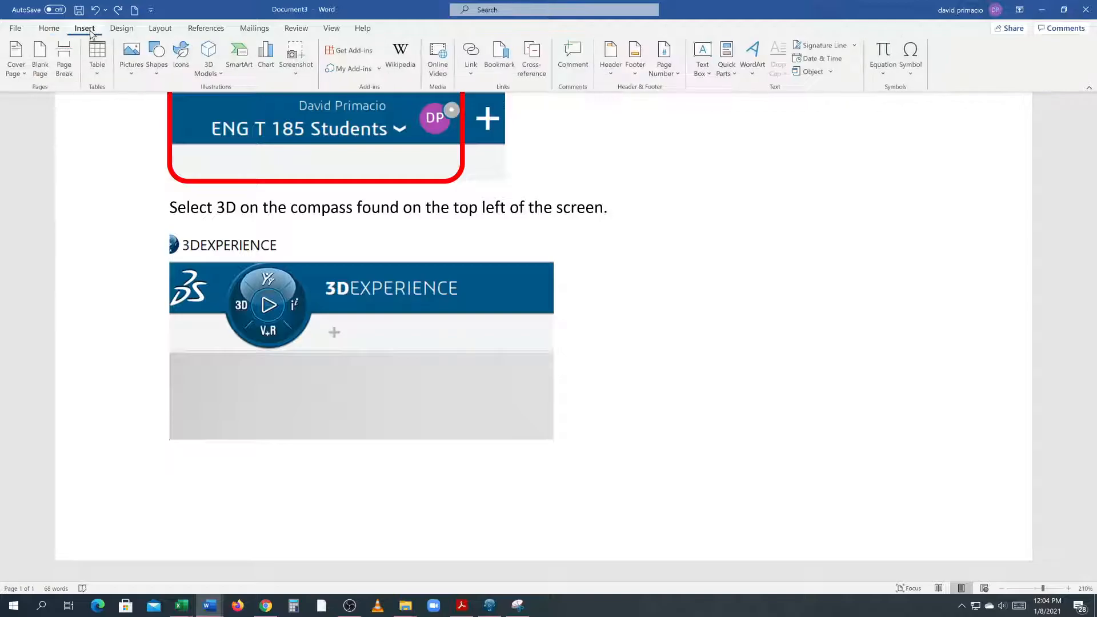
{"action": "left_click", "coordinate": [155, 71]}
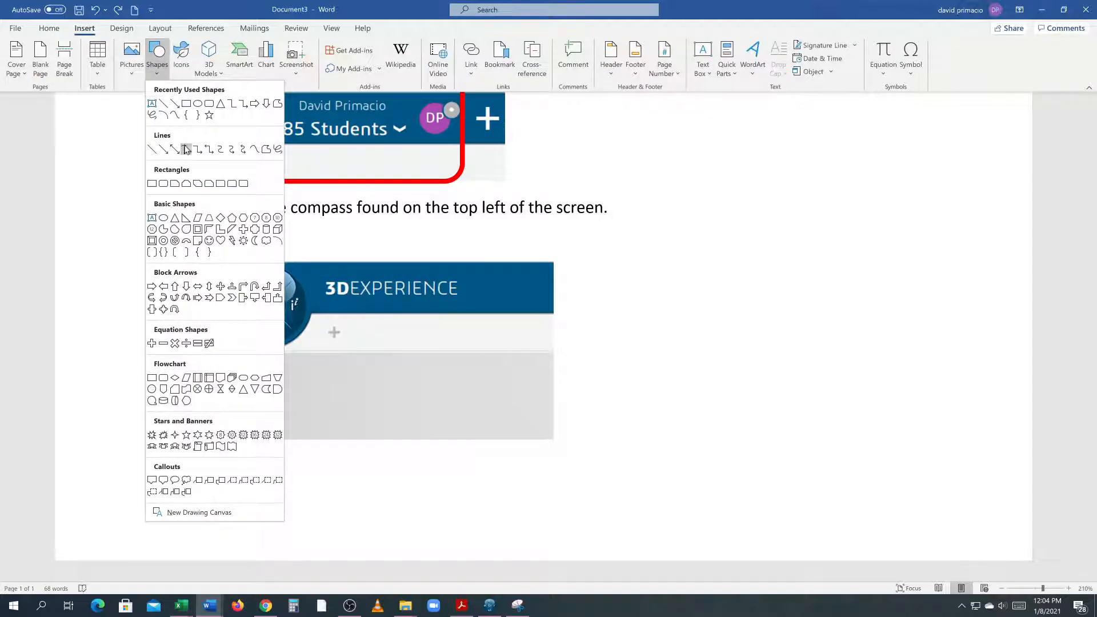
{"action": "left_click", "coordinate": [197, 104]}
{"action": "left_click_drag", "start_coordinate": [227, 286], "coordinate": [255, 325]}
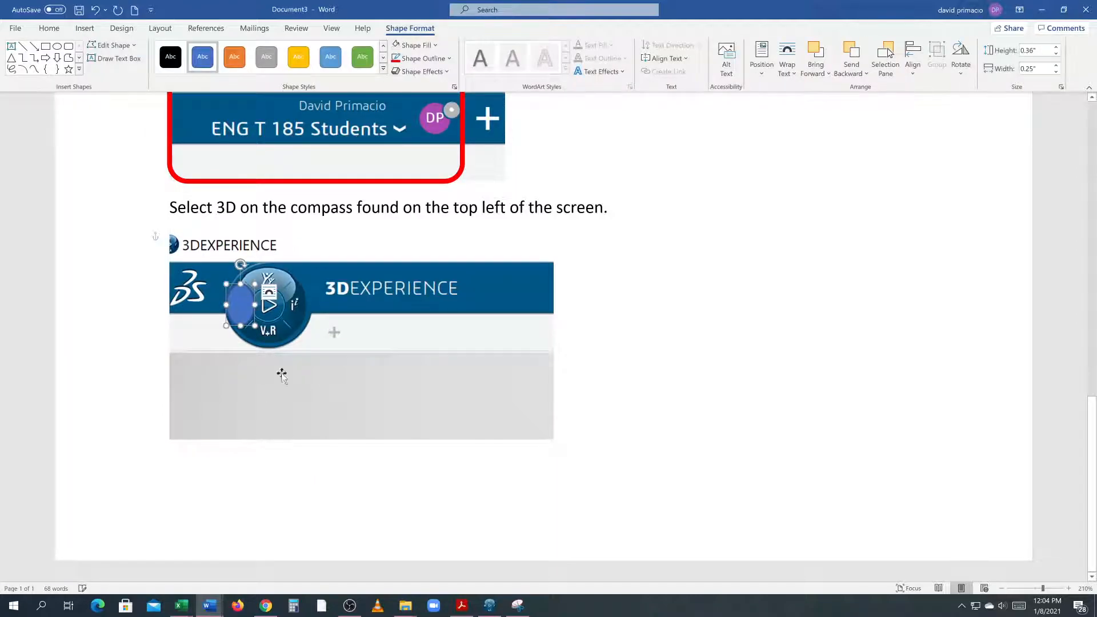
Remove the fill from the oval over the compass's 3D quadrant and give it a red 3 pt outline
{"action": "left_click", "coordinate": [420, 50]}
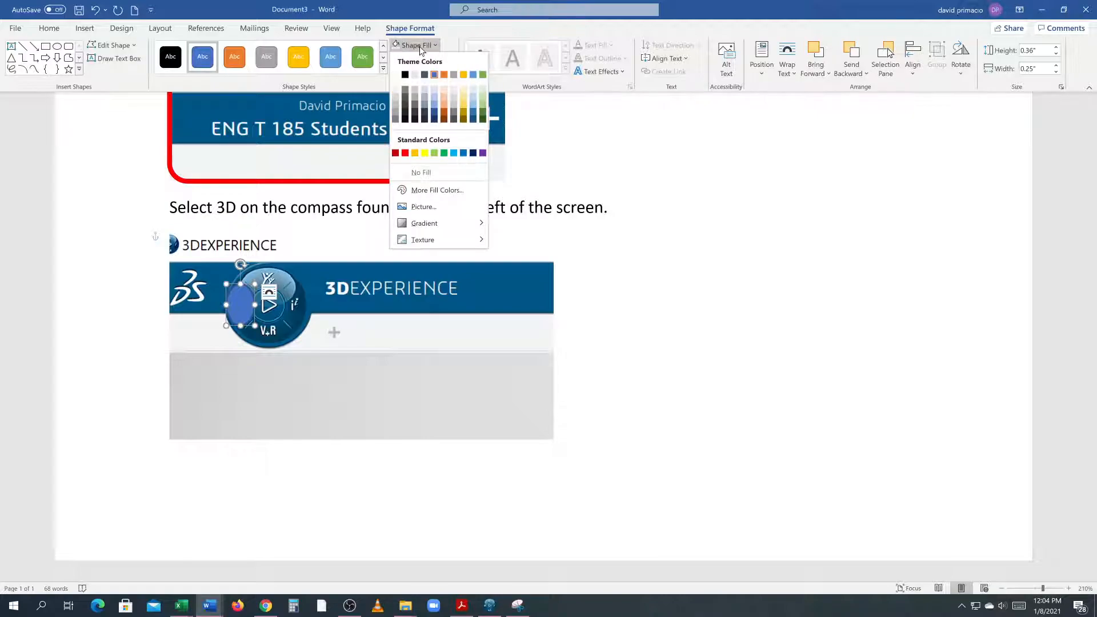
{"action": "left_click", "coordinate": [416, 173]}
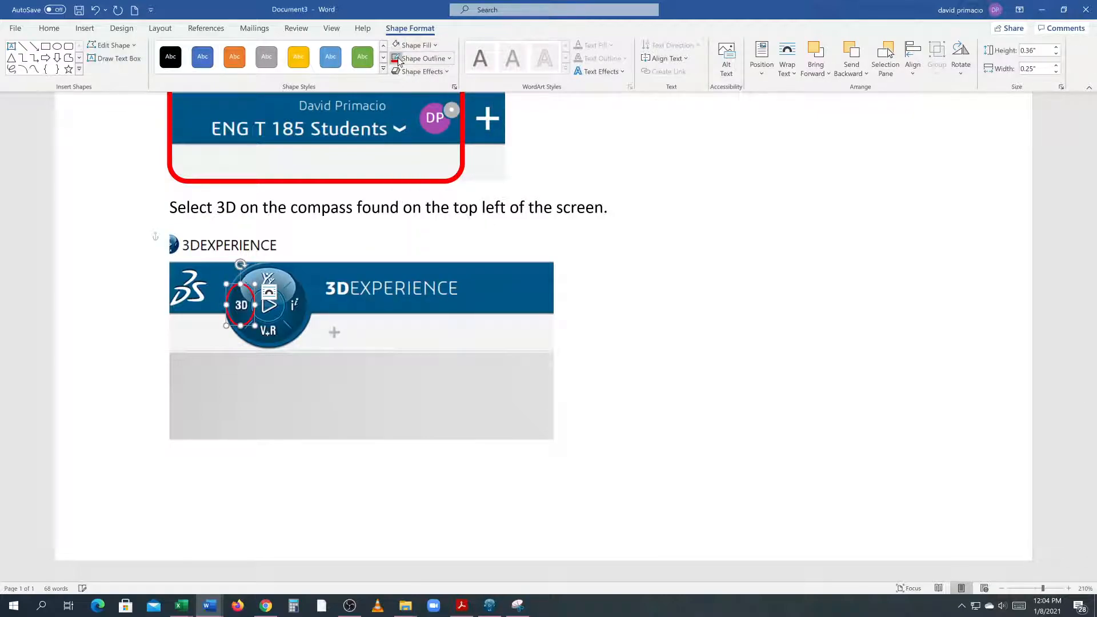
{"action": "left_click", "coordinate": [451, 60]}
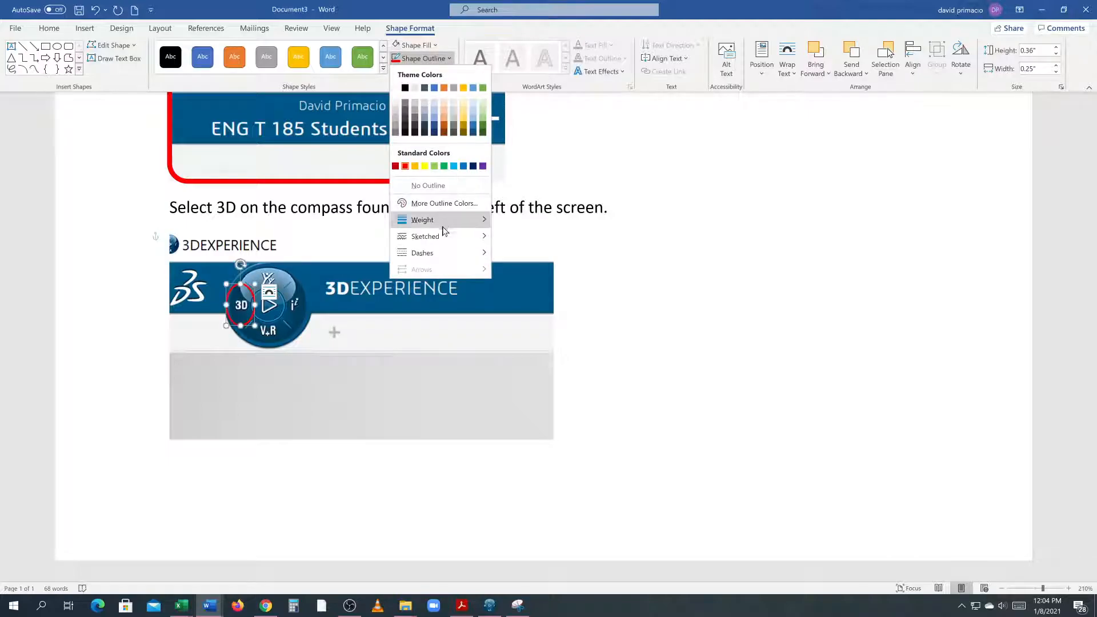
{"action": "mouse_move", "coordinate": [485, 227]}
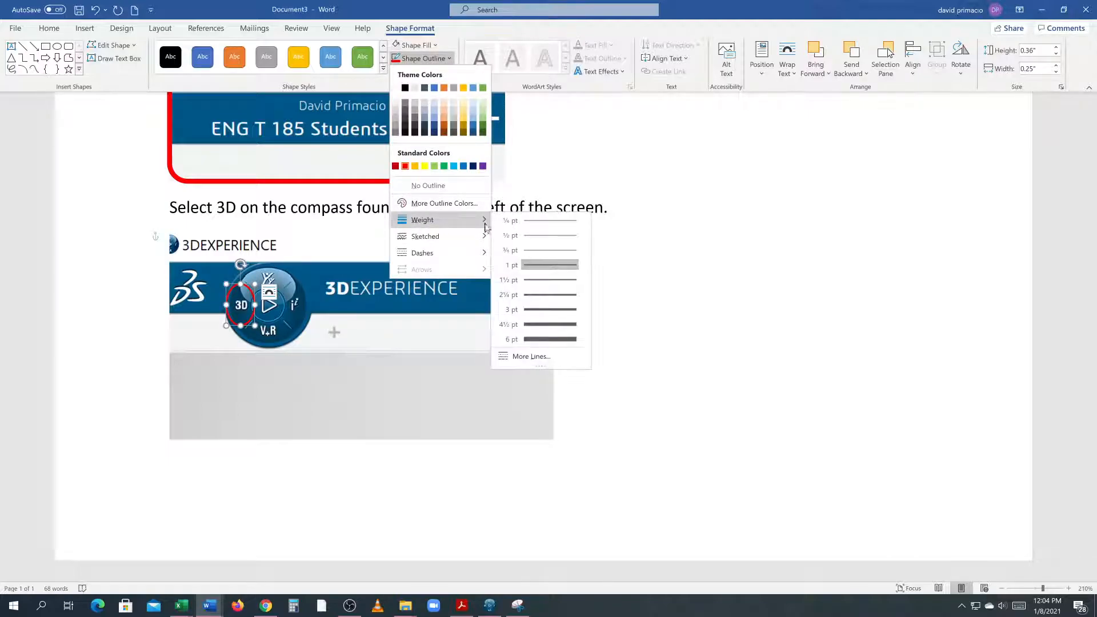
{"action": "left_click", "coordinate": [529, 310]}
{"action": "left_click", "coordinate": [702, 345]}
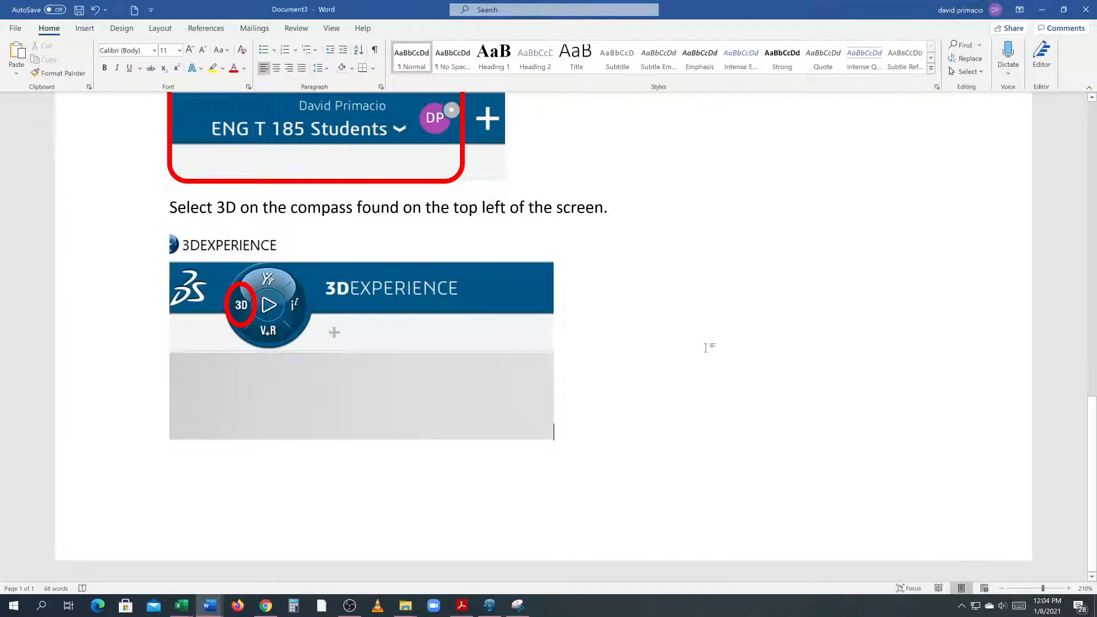
Switch to 3DEXPERIENCE, open the 3D quadrant of the compass and browse its apps to My Favorite Apps
{"action": "key", "text": "alt+Tab"}
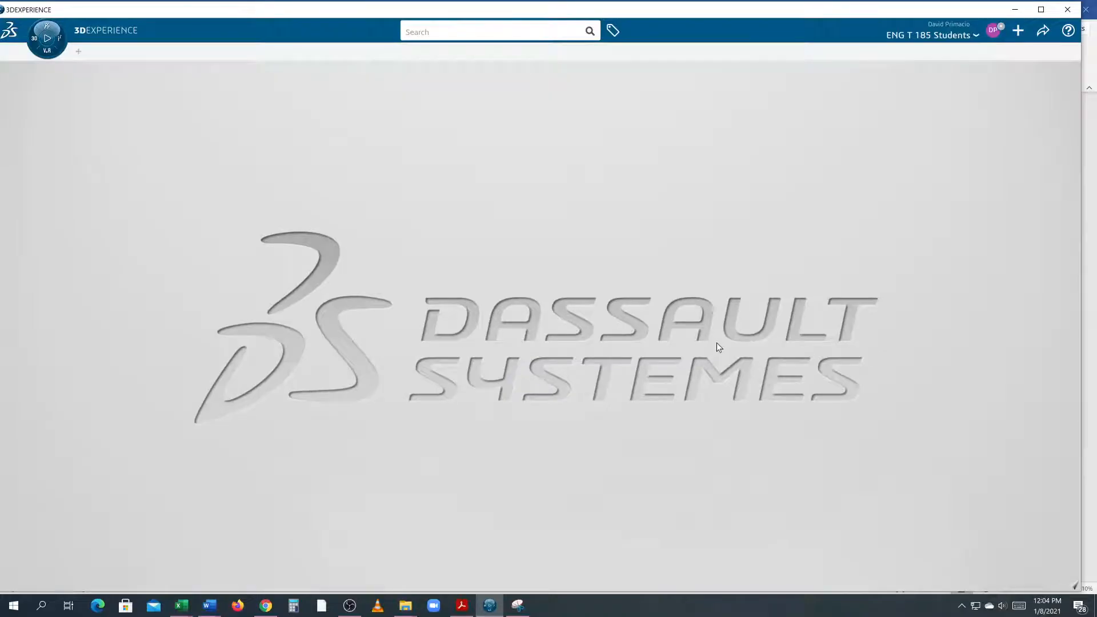
{"action": "left_click", "coordinate": [29, 48]}
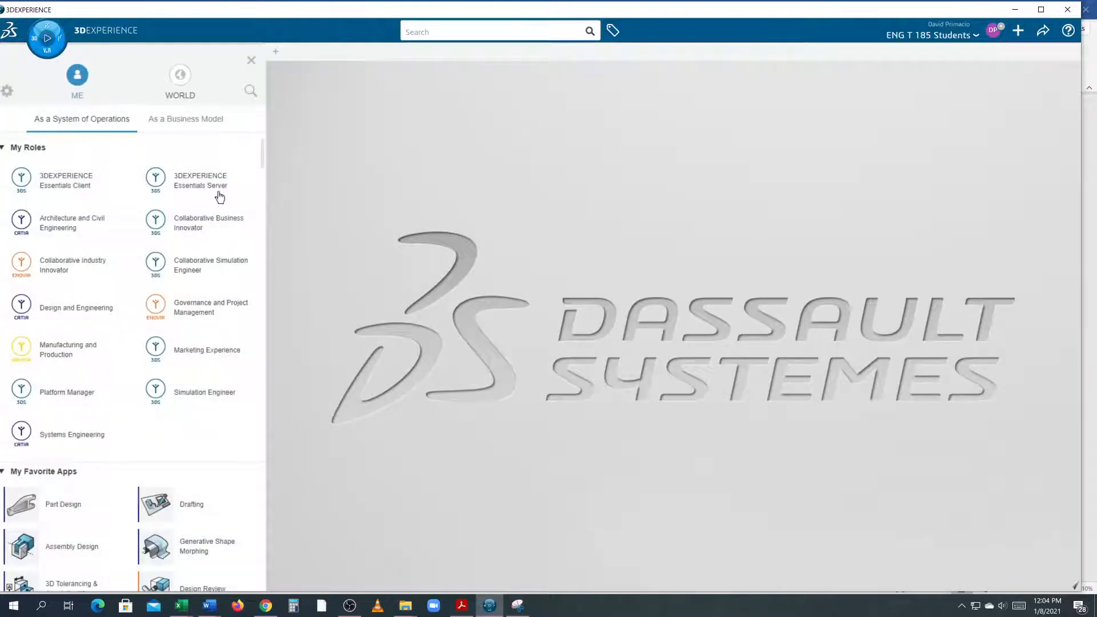
{"action": "scroll", "coordinate": [202, 379], "scroll_direction": "down", "scroll_amount": 3}
{"action": "scroll", "coordinate": [202, 379], "scroll_direction": "down", "scroll_amount": 4}
{"action": "scroll", "coordinate": [88, 256], "scroll_direction": "up", "scroll_amount": 2}
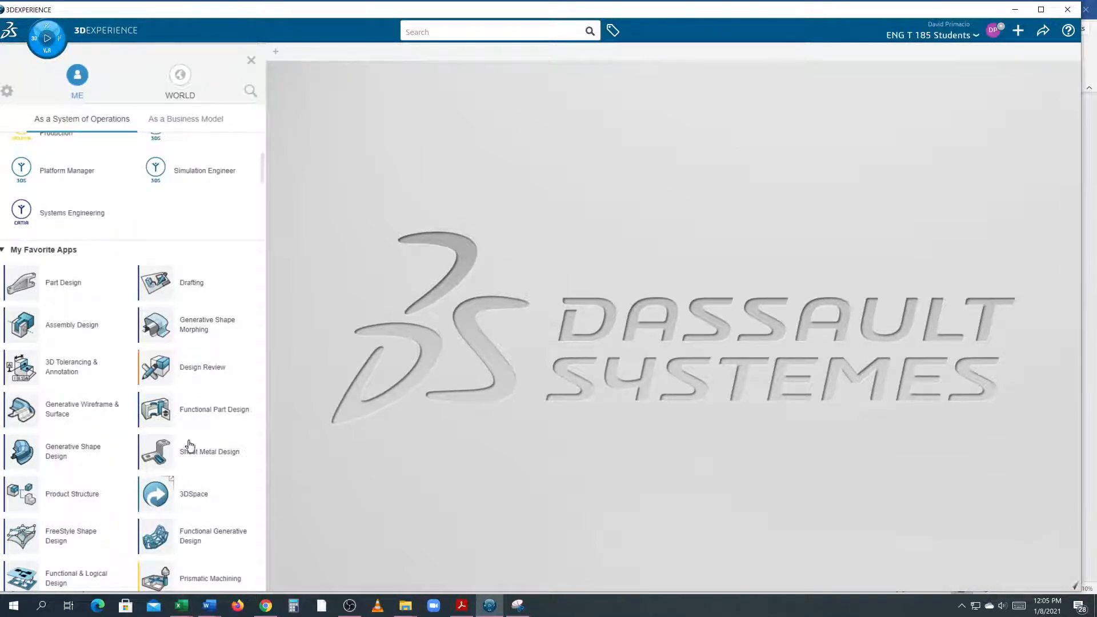
{"action": "scroll", "coordinate": [186, 443], "scroll_direction": "down", "scroll_amount": 2}
{"action": "scroll", "coordinate": [186, 444], "scroll_direction": "up", "scroll_amount": 2}
Return to Document3 in Word and add the line "Select Part Design from the applications" below the compass screenshot
{"action": "mouse_move", "coordinate": [209, 613]}
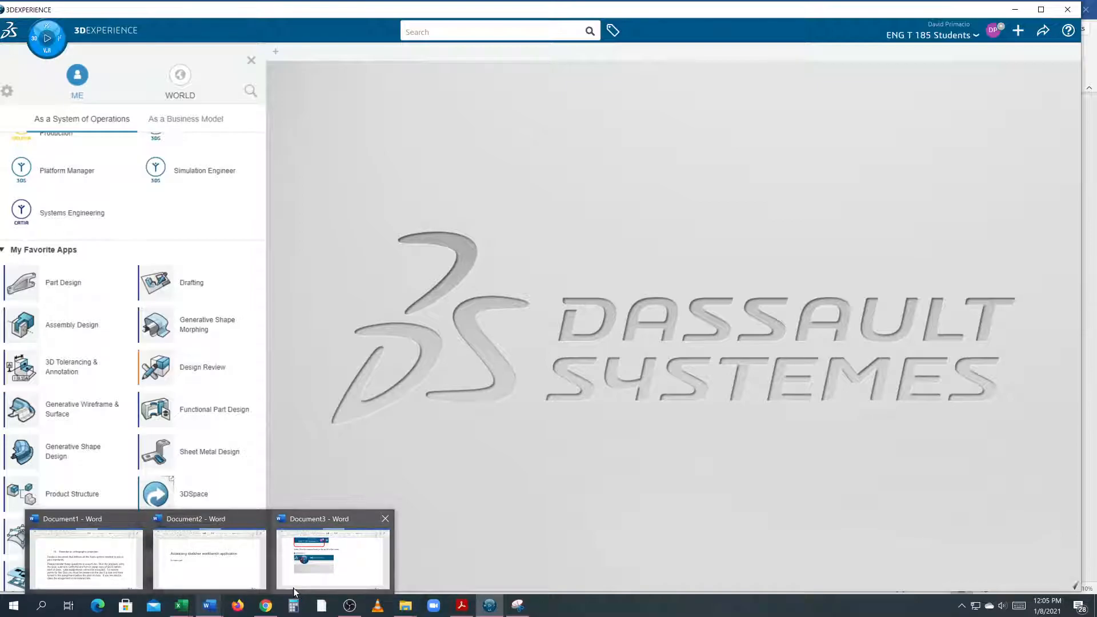
{"action": "left_click", "coordinate": [295, 573]}
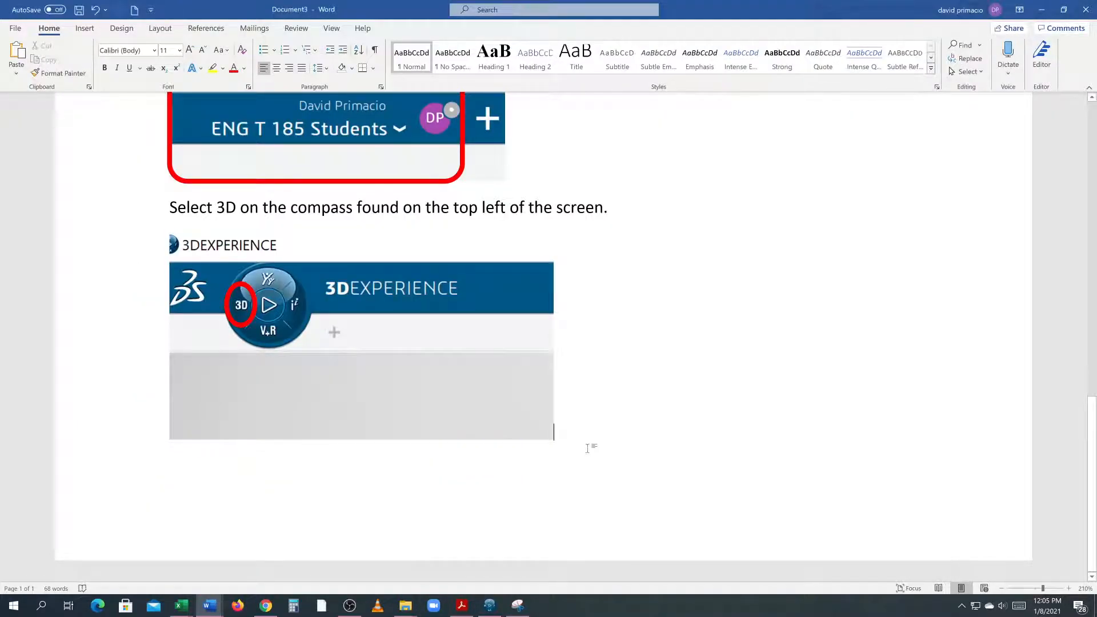
{"action": "key", "text": "Return"}
{"action": "type", "text": "Select"}
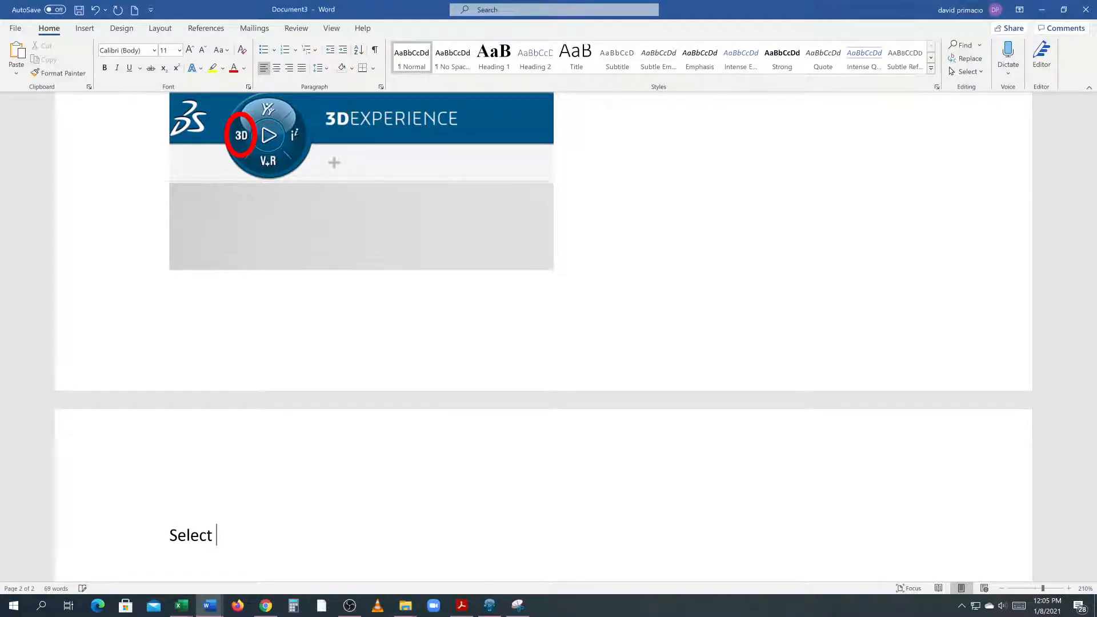
{"action": "type", "text": " Part Desing"}
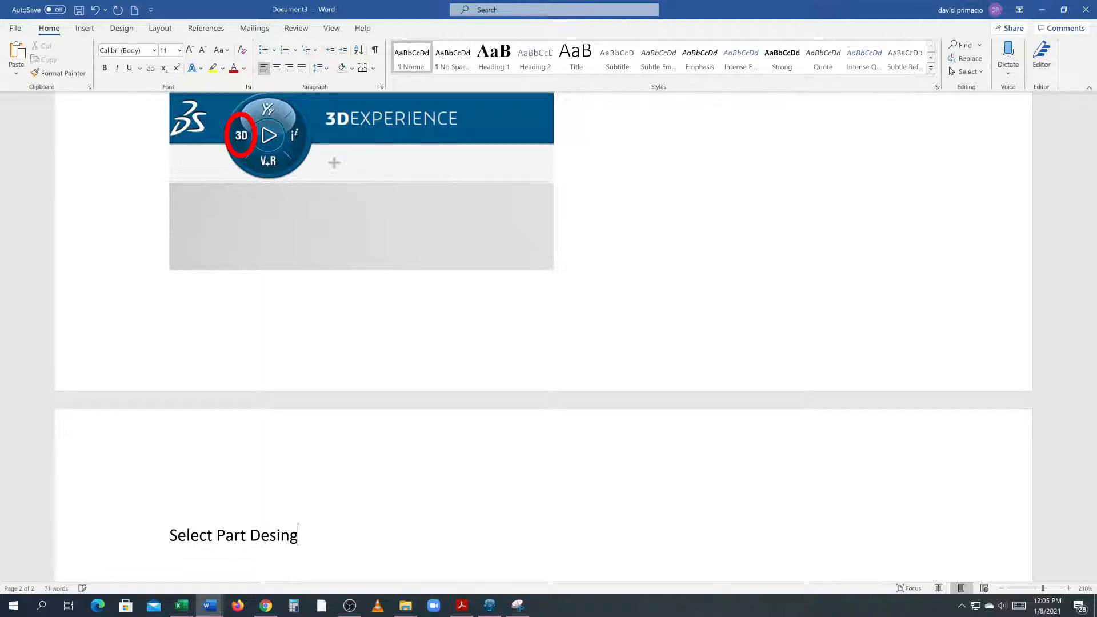
{"action": "key", "text": "BackSpace"}
{"action": "key", "text": "BackSpace"}
{"action": "type", "text": "gn from the applictins"}
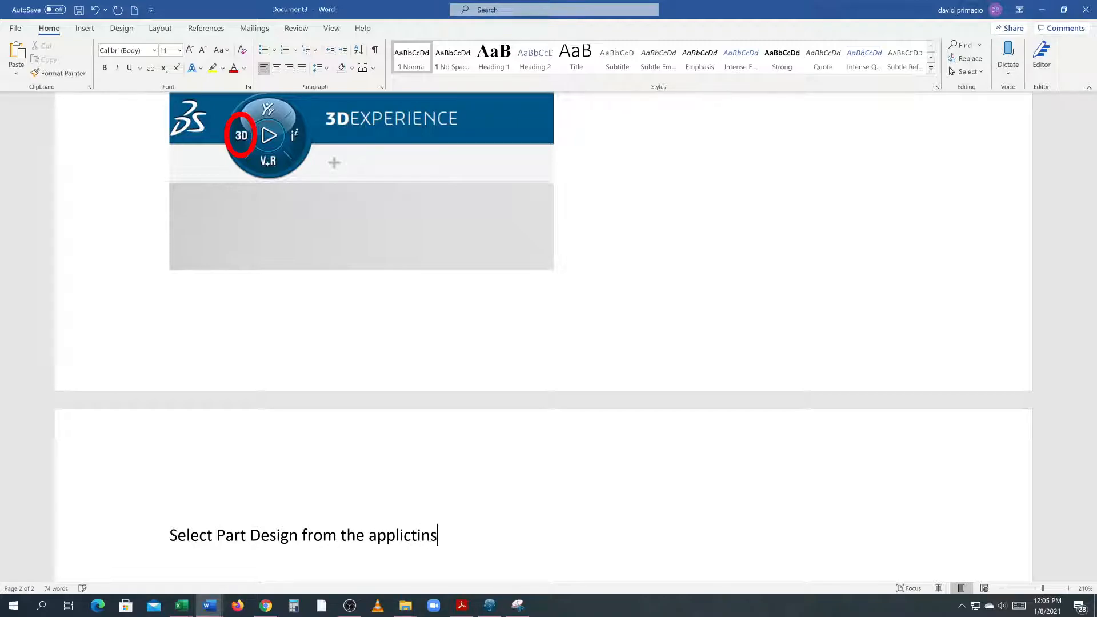
{"action": "key", "text": "BackSpace"}
{"action": "key", "text": "BackSpace"}
{"action": "key", "text": "BackSpace"}
{"action": "type", "text": "ions"}
{"action": "key", "text": "Return"}
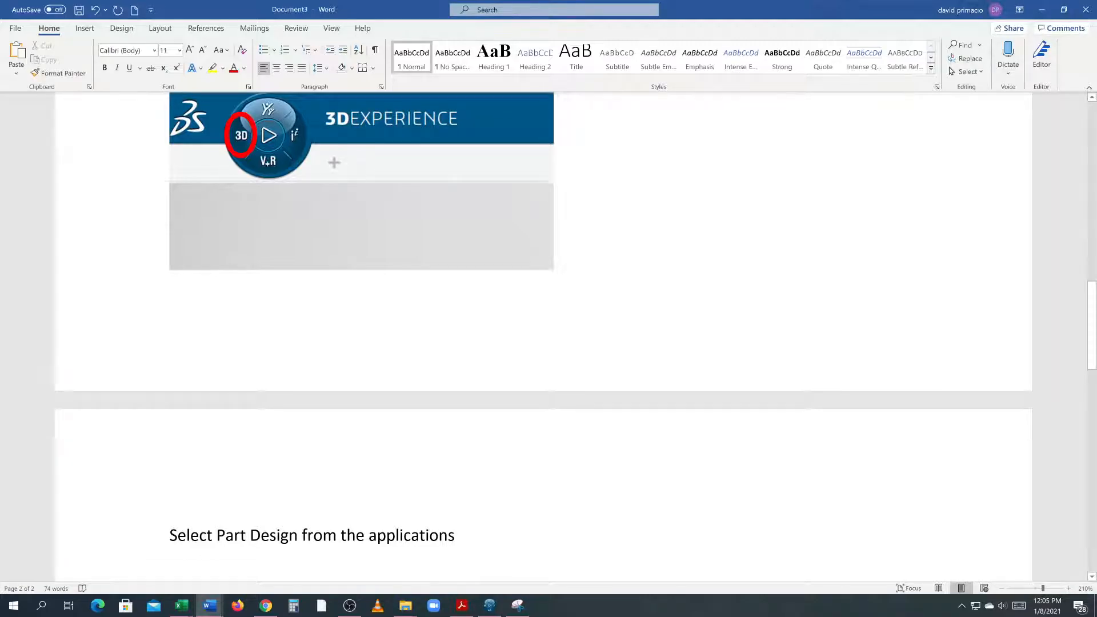
Switch to 3DEXPERIENCE and bring the Part Design app into view near the start of the visible My Apps entries
{"action": "key", "text": "alt+Tab"}
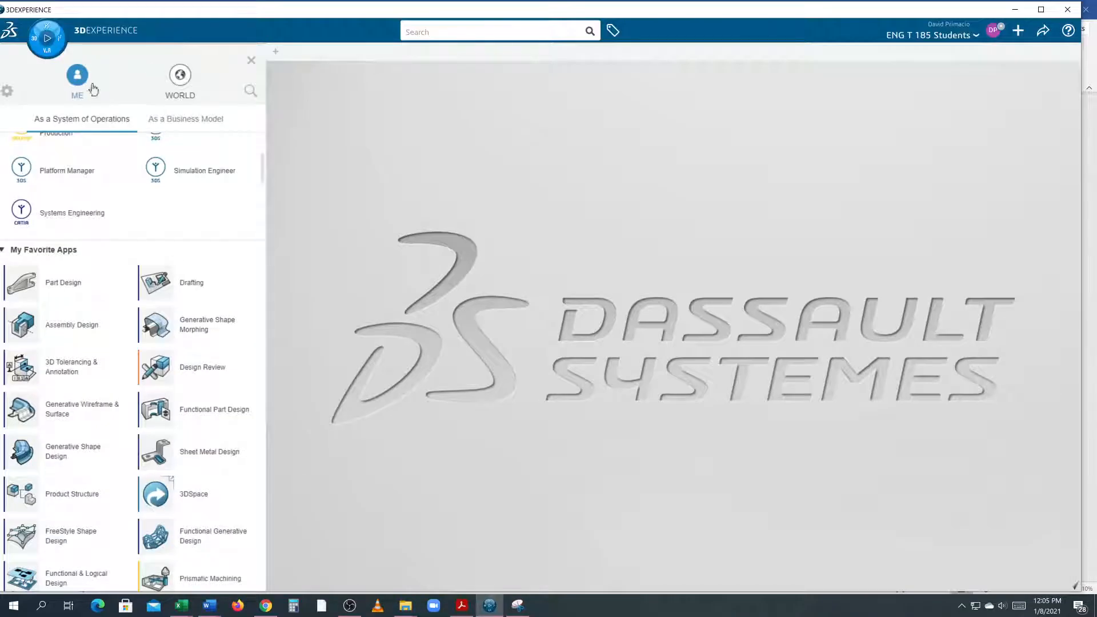
{"action": "scroll", "coordinate": [48, 252], "scroll_direction": "down", "scroll_amount": 6}
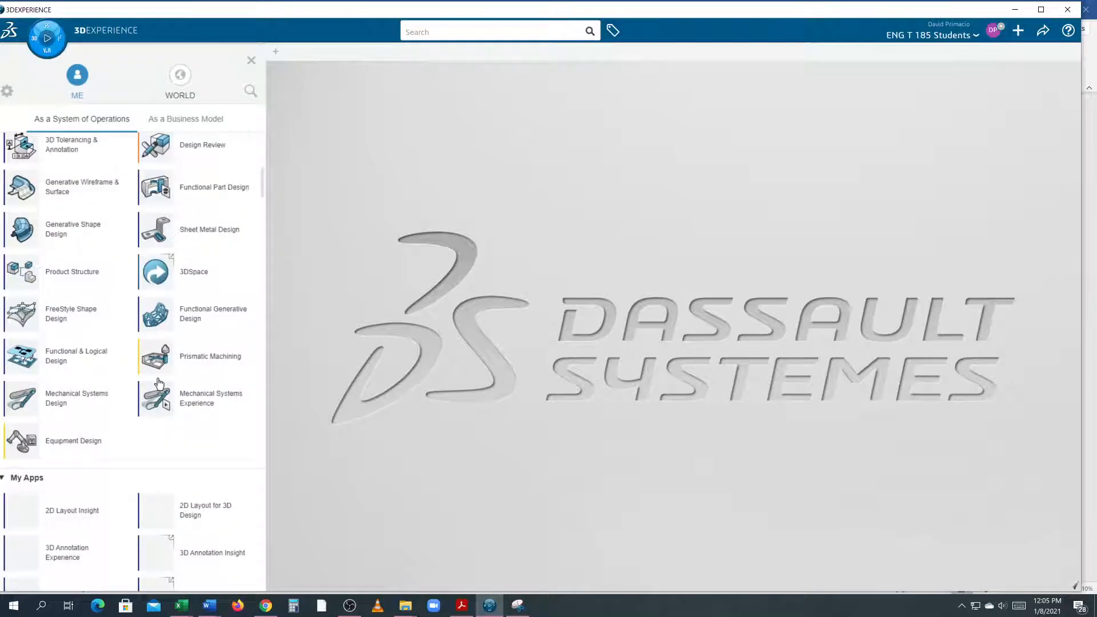
{"action": "scroll", "coordinate": [122, 400], "scroll_direction": "down", "scroll_amount": 20}
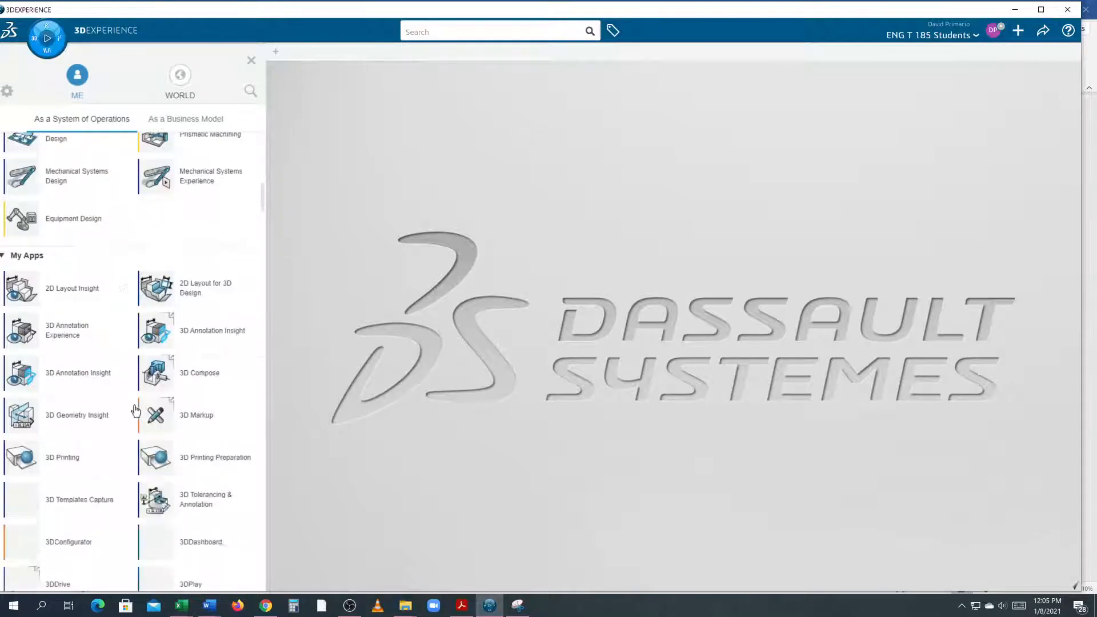
{"action": "scroll", "coordinate": [118, 403], "scroll_direction": "down", "scroll_amount": 20}
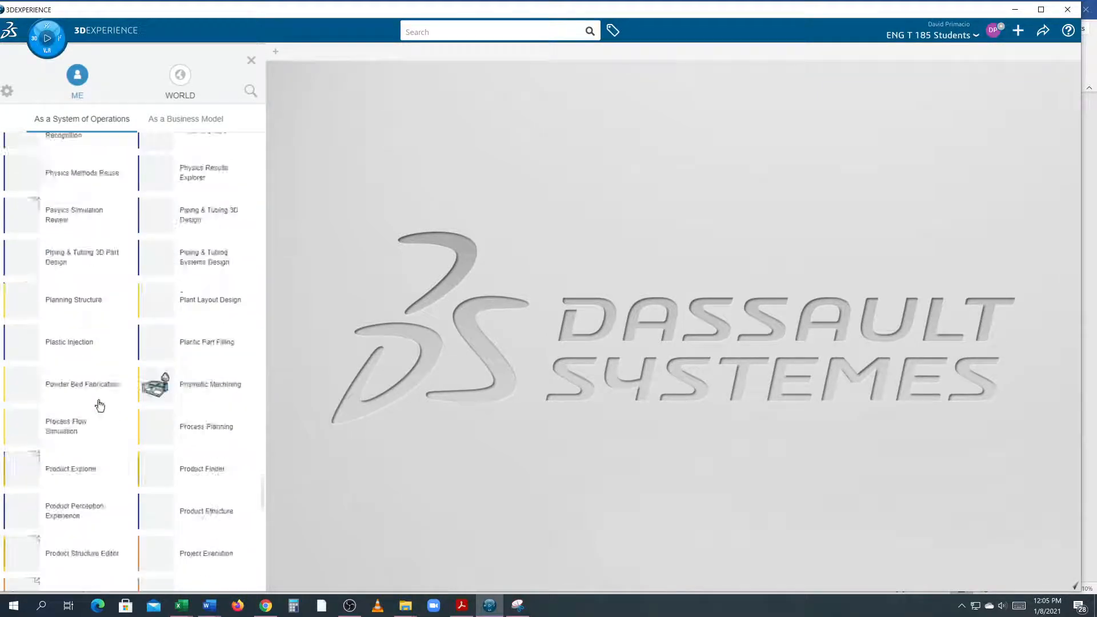
{"action": "scroll", "coordinate": [54, 447], "scroll_direction": "down", "scroll_amount": 4}
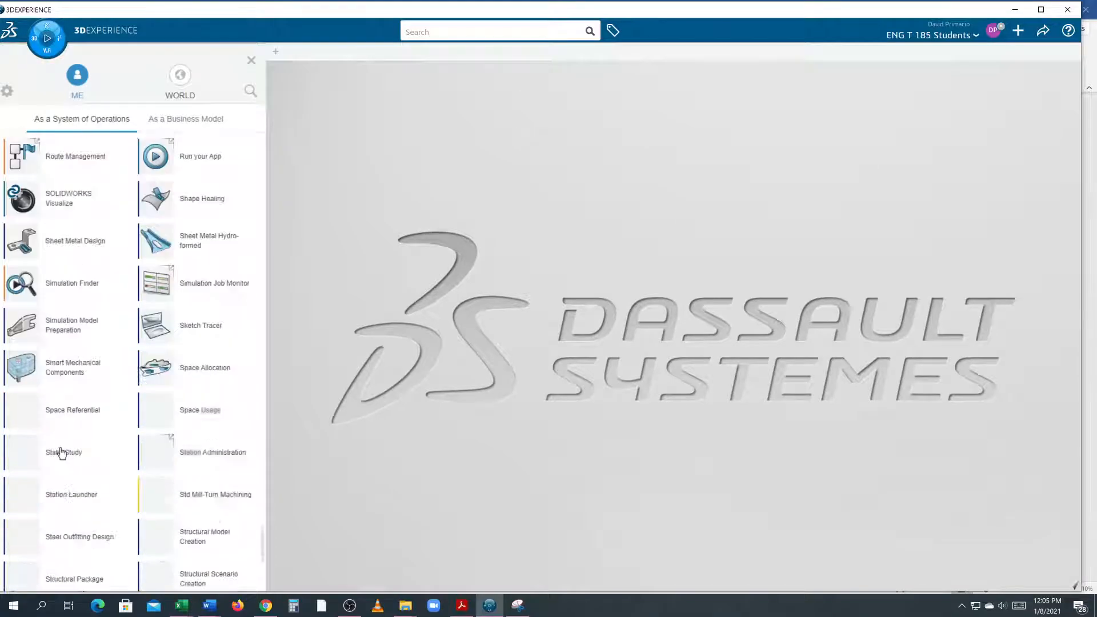
{"action": "left_click_drag", "start_coordinate": [263, 544], "coordinate": [262, 485]}
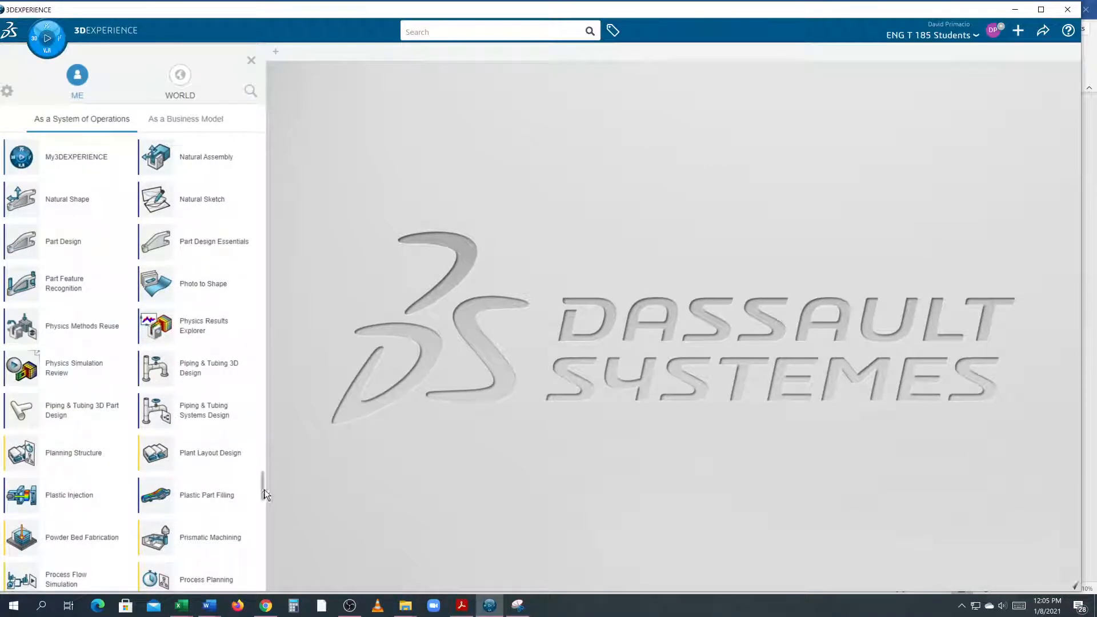
{"action": "left_click_drag", "start_coordinate": [265, 488], "coordinate": [273, 496]}
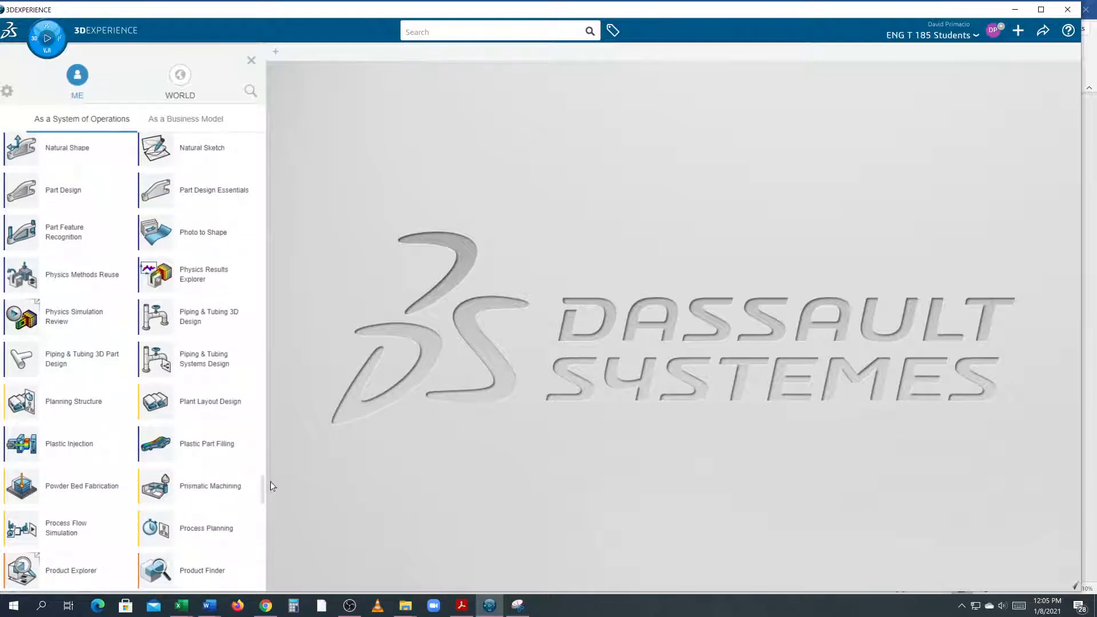
Insert a screen clipping of the open compass pane, including the Part Design app, below the Part Design instruction in Document3
{"action": "mouse_move", "coordinate": [211, 605]}
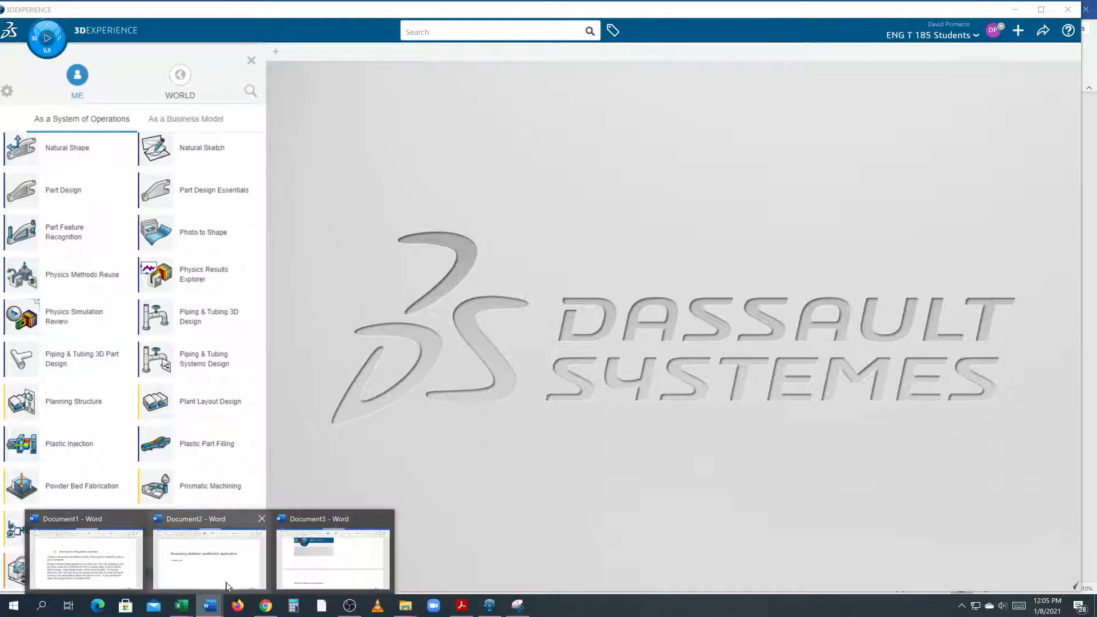
{"action": "left_click", "coordinate": [309, 577]}
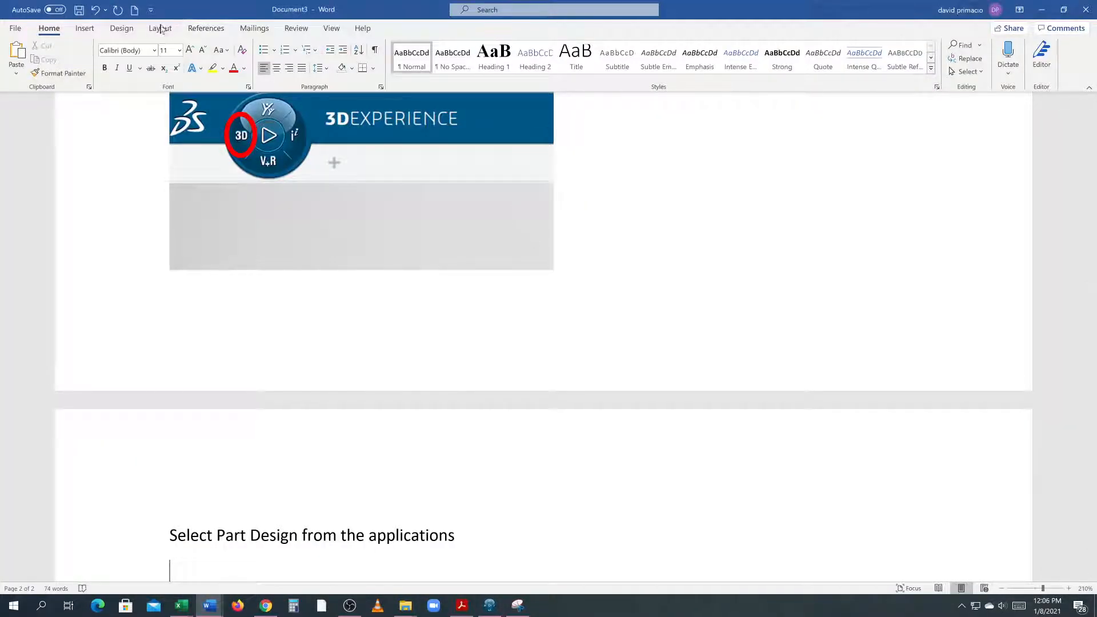
{"action": "left_click", "coordinate": [79, 31]}
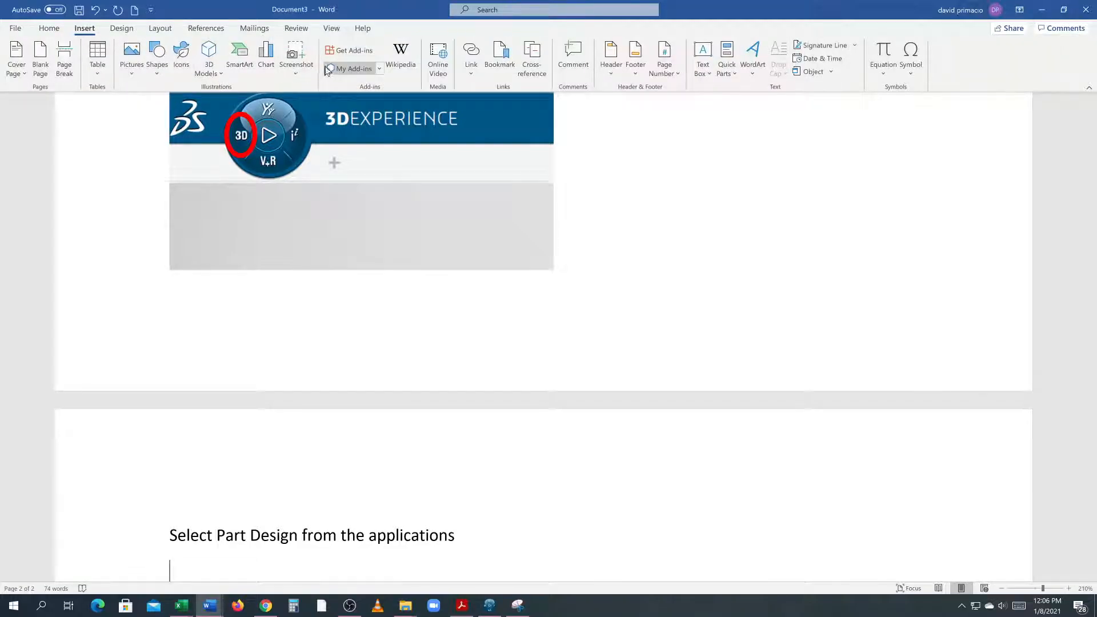
{"action": "left_click", "coordinate": [296, 57]}
{"action": "left_click", "coordinate": [322, 231]}
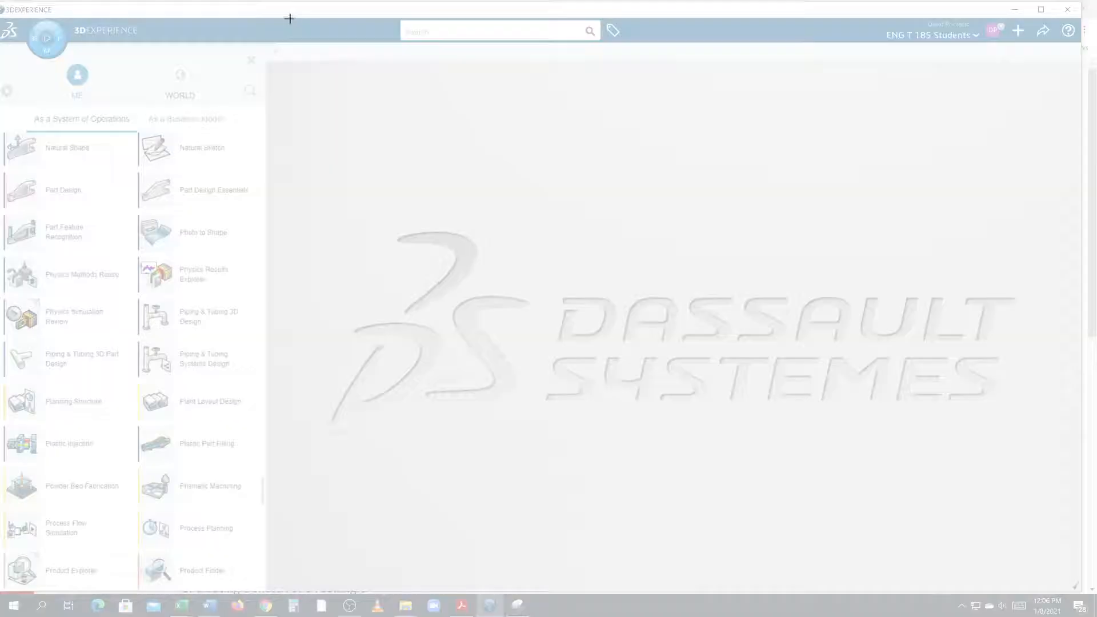
{"action": "left_click_drag", "start_coordinate": [298, 7], "coordinate": [1, 243]}
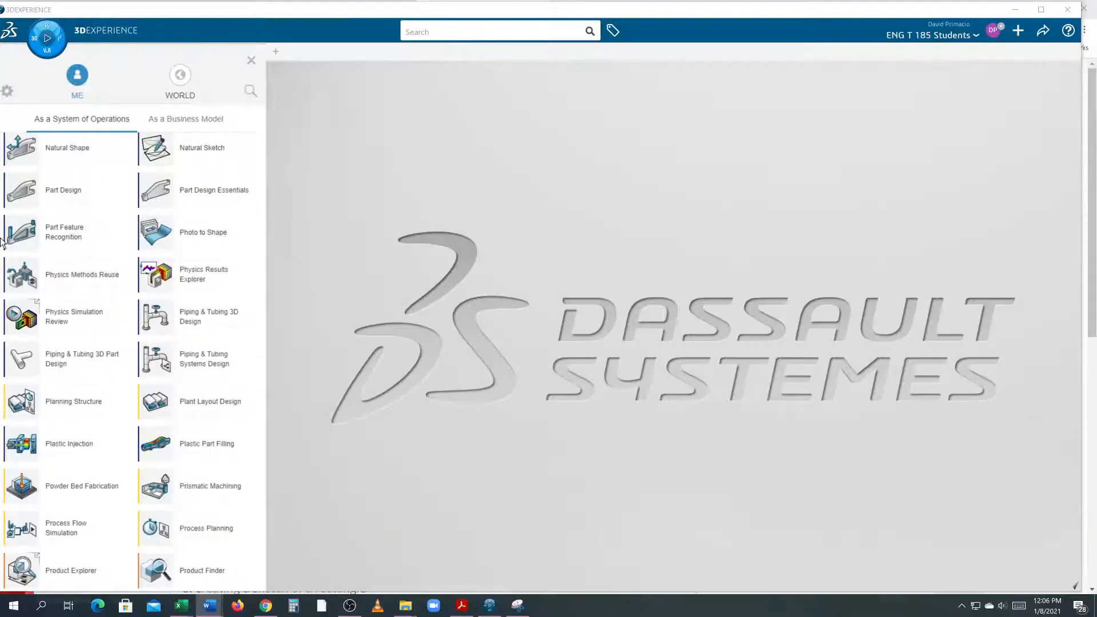
{"action": "left_click", "coordinate": [469, 492]}
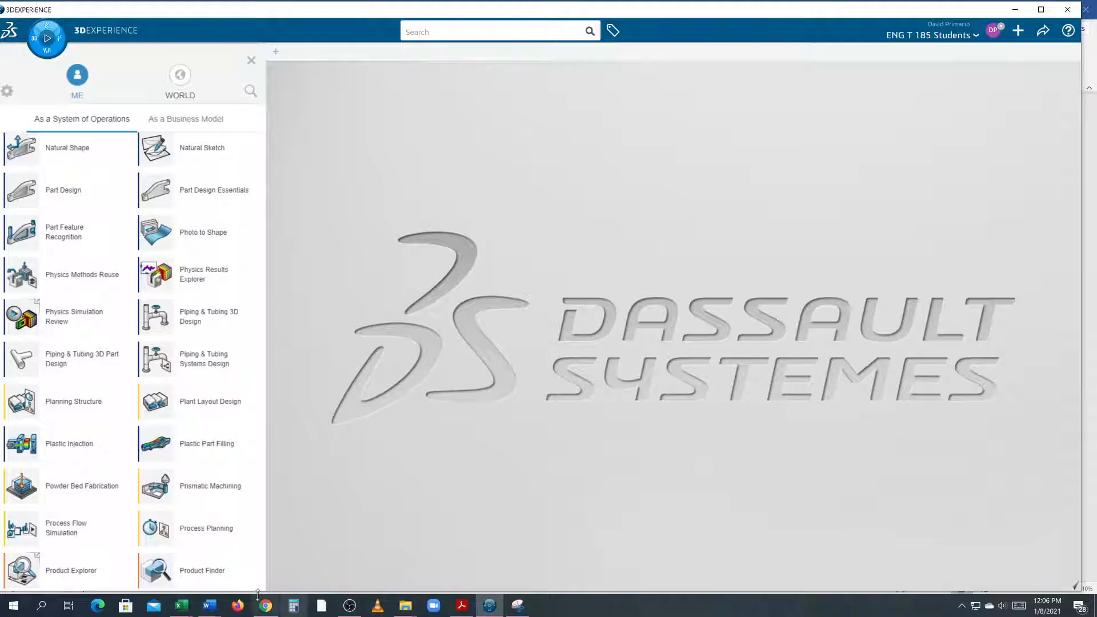
{"action": "mouse_move", "coordinate": [211, 609]}
{"action": "left_click", "coordinate": [331, 557]}
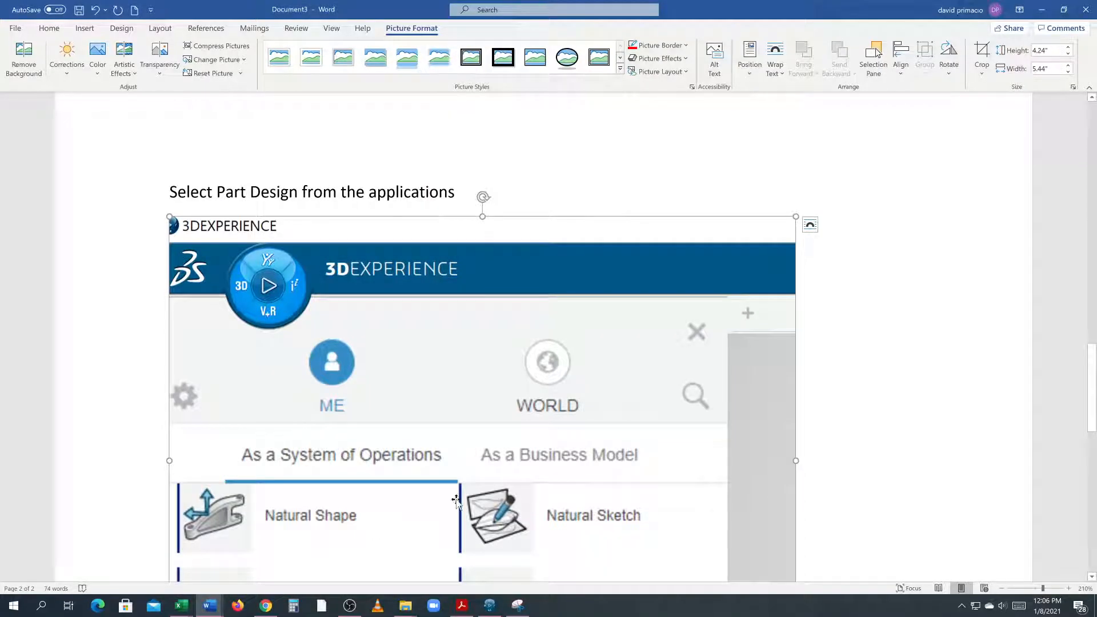
{"action": "scroll", "coordinate": [600, 362], "scroll_direction": "down", "scroll_amount": 4}
{"action": "scroll", "coordinate": [600, 362], "scroll_direction": "up", "scroll_amount": 3}
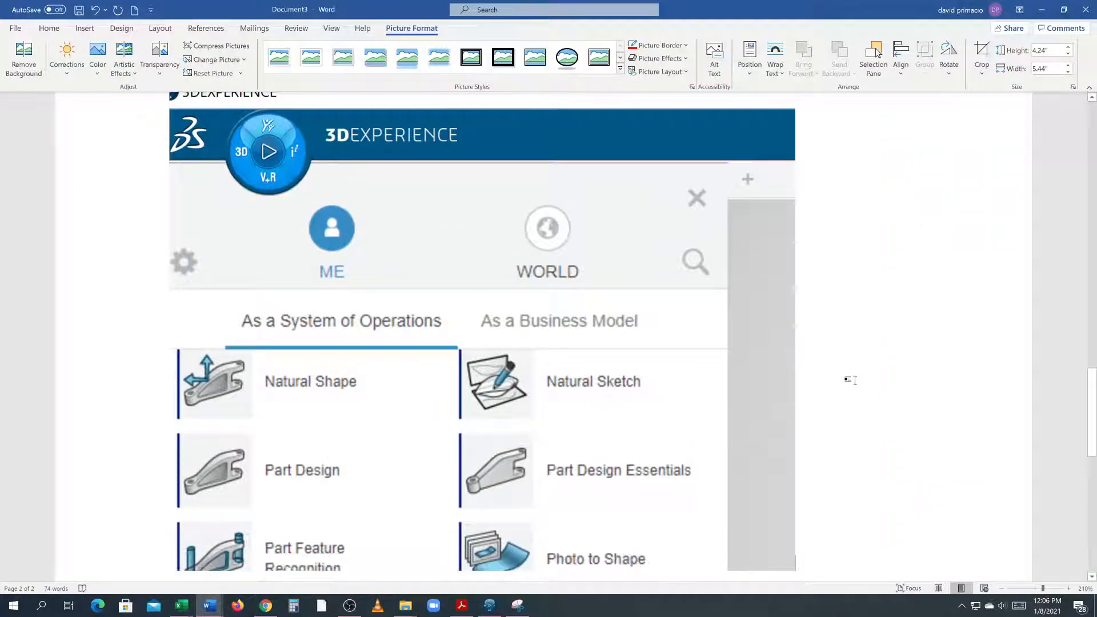
{"action": "left_click", "coordinate": [850, 380]}
Draw a rounded rectangle about 1.91" wide and 0.88" high over the Part Design entry in the new screenshot
{"action": "scroll", "coordinate": [851, 380], "scroll_direction": "down", "scroll_amount": 2}
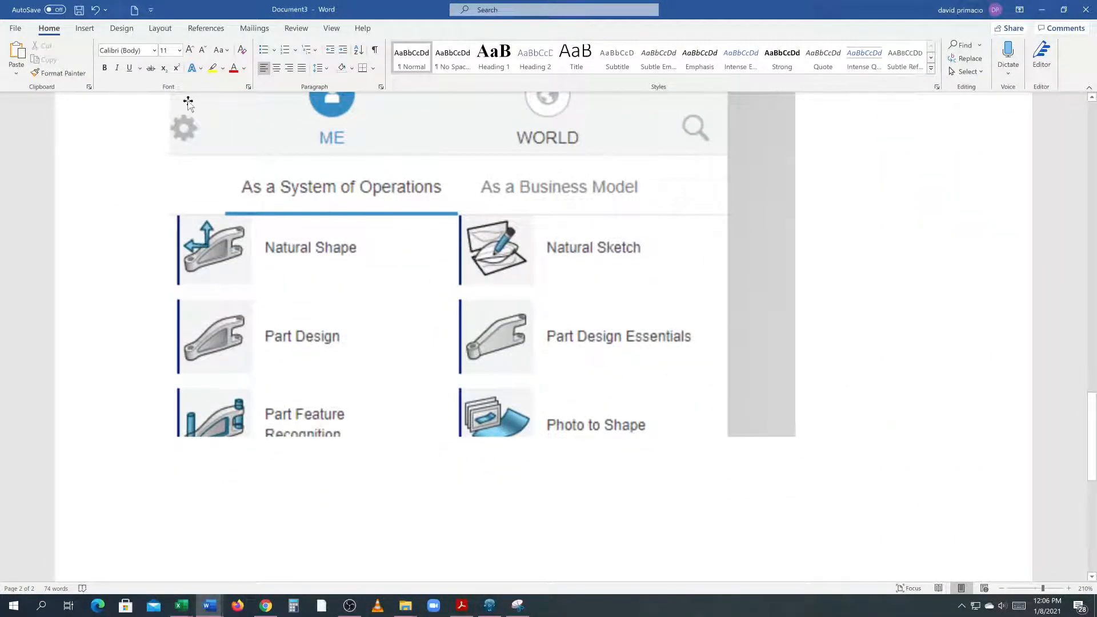
{"action": "left_click", "coordinate": [82, 30]}
{"action": "left_click", "coordinate": [157, 69]}
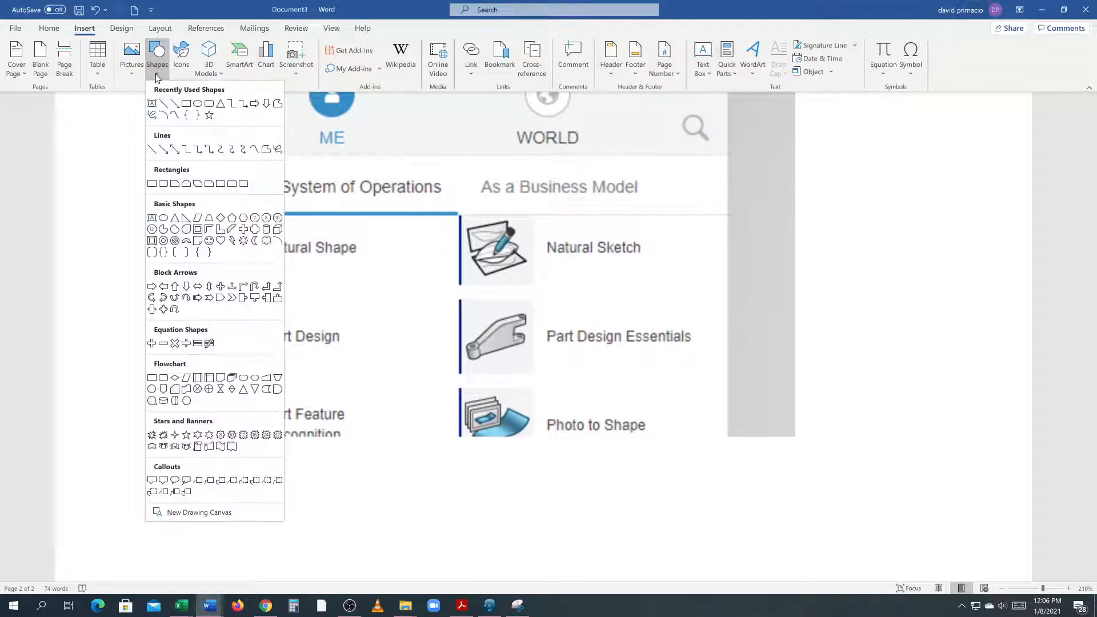
{"action": "left_click", "coordinate": [198, 104]}
{"action": "left_click_drag", "start_coordinate": [167, 189], "coordinate": [277, 384]}
{"action": "left_click_drag", "start_coordinate": [306, 334], "coordinate": [390, 334]}
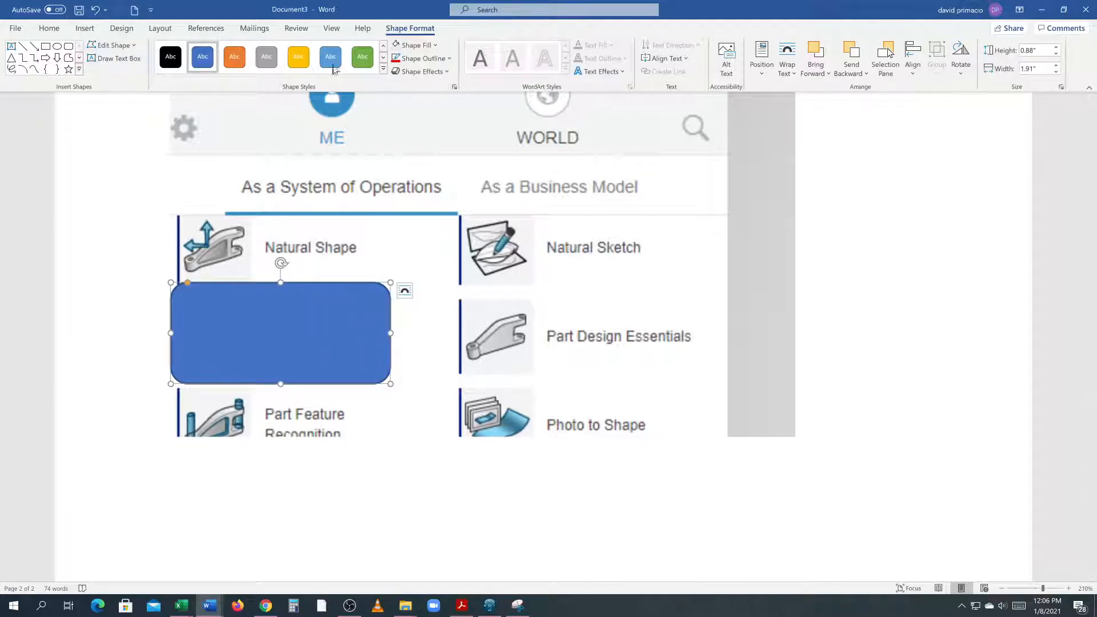
Remove the fill from the rounded rectangle around Part Design and give it a red 3 pt outline
{"action": "left_click", "coordinate": [401, 46]}
{"action": "left_click", "coordinate": [398, 63]}
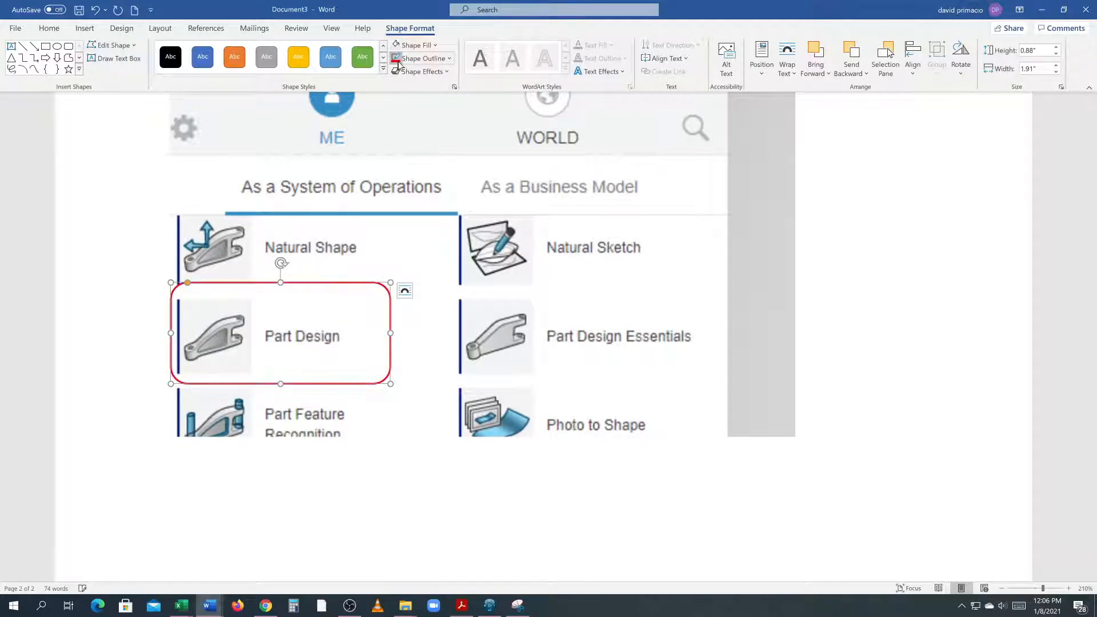
{"action": "left_click", "coordinate": [441, 59]}
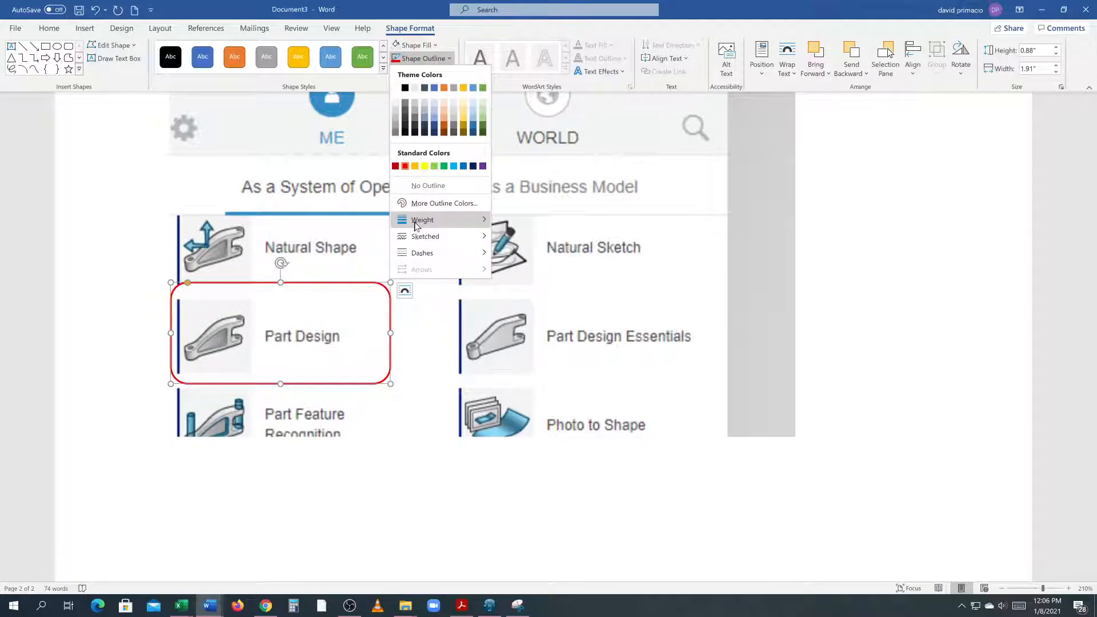
{"action": "mouse_move", "coordinate": [417, 222]}
{"action": "left_click", "coordinate": [531, 314]}
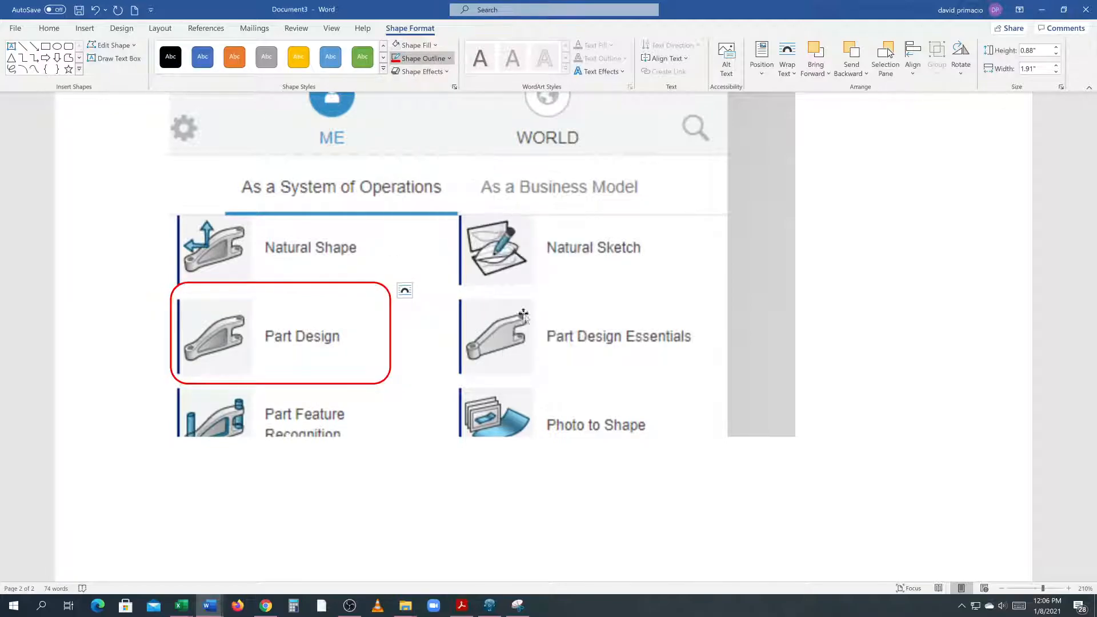
Start a new paragraph below the screenshot showing the Part Design app
{"action": "left_click", "coordinate": [98, 435]}
{"action": "left_click", "coordinate": [857, 469]}
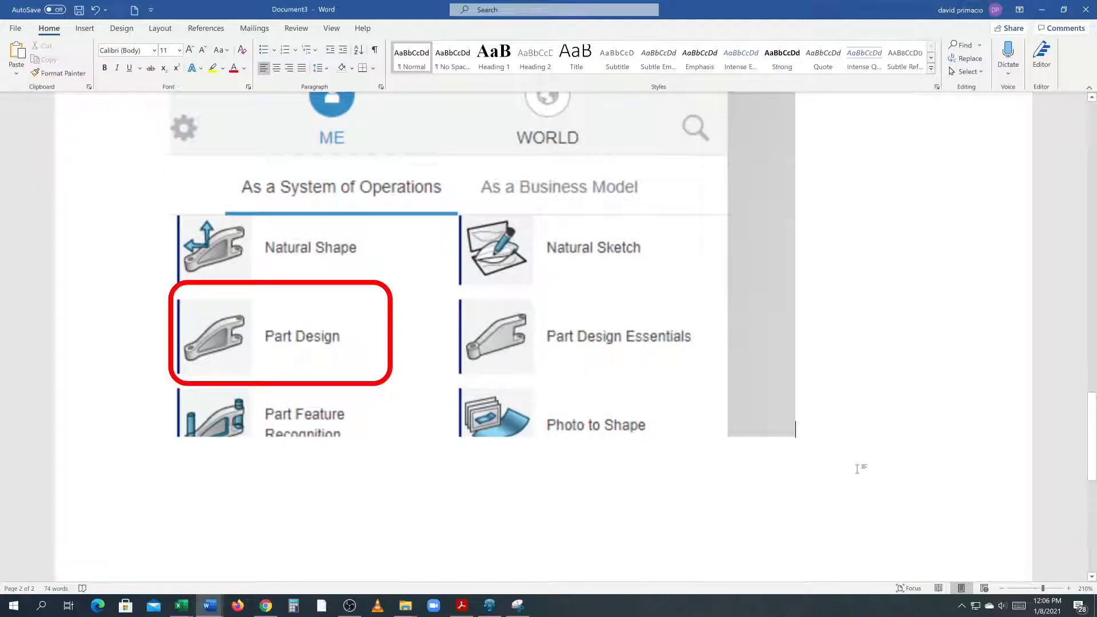
{"action": "scroll", "coordinate": [854, 467], "scroll_direction": "up", "scroll_amount": 3}
{"action": "scroll", "coordinate": [850, 467], "scroll_direction": "down", "scroll_amount": 1}
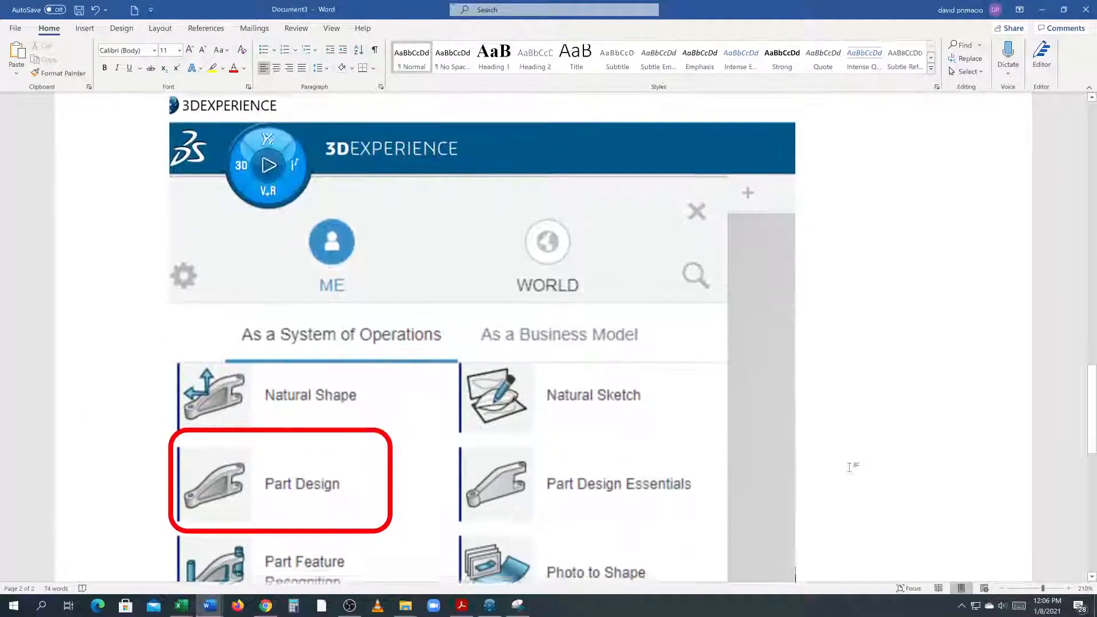
{"action": "scroll", "coordinate": [849, 467], "scroll_direction": "down", "scroll_amount": 5}
{"action": "key", "text": "Return"}
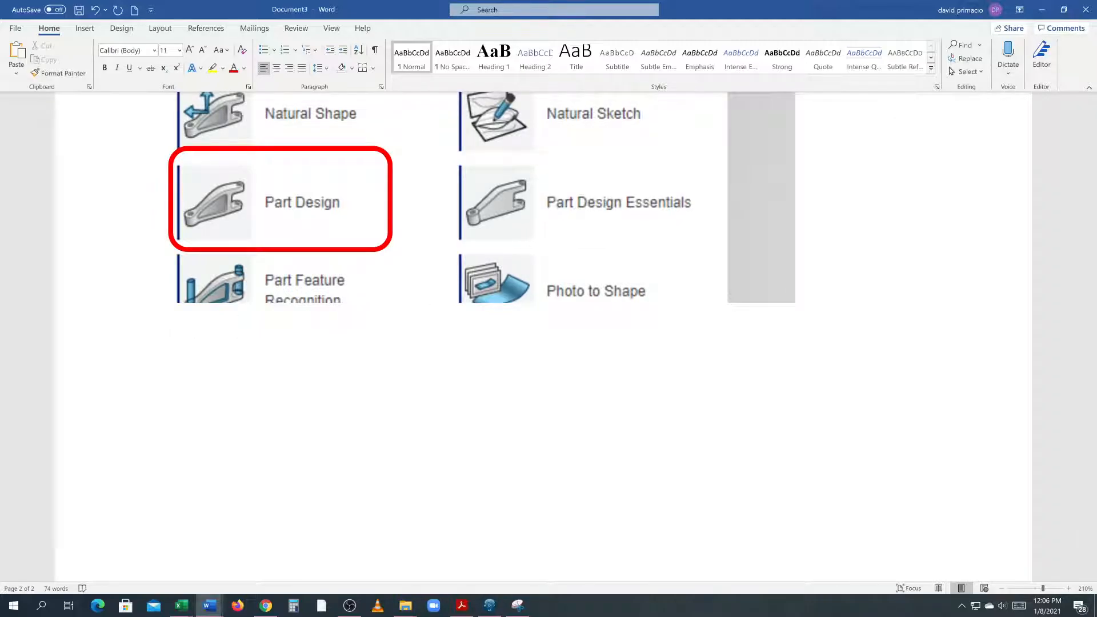
Launch the Part Design app in 3DEXPERIENCE to create a new part, and return to Document3 in Word
{"action": "key", "text": "alt+Tab"}
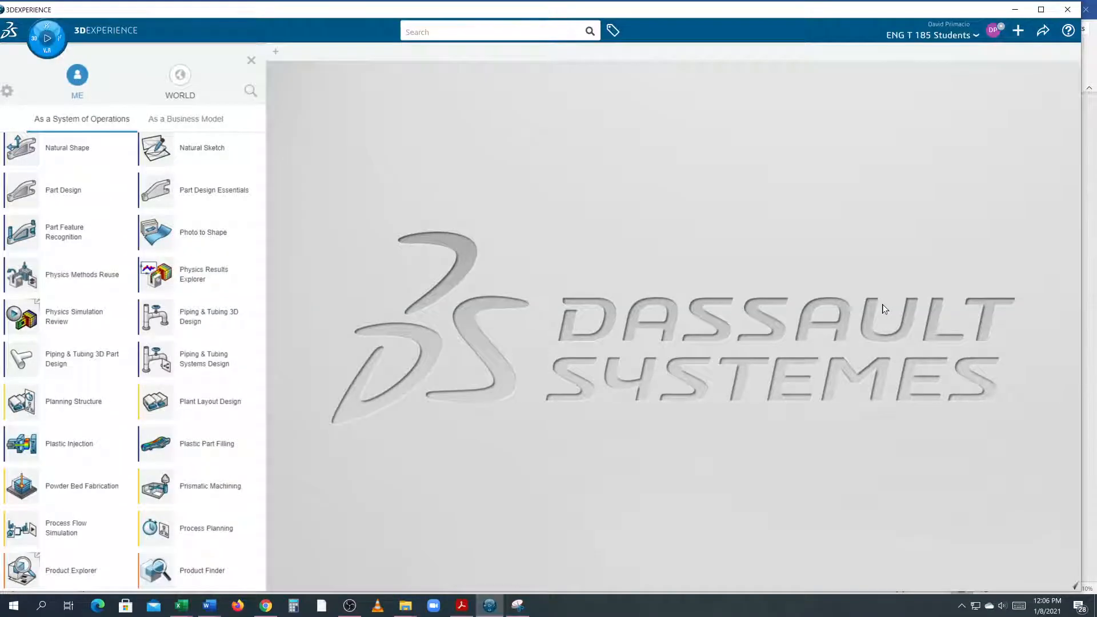
{"action": "left_click", "coordinate": [30, 194]}
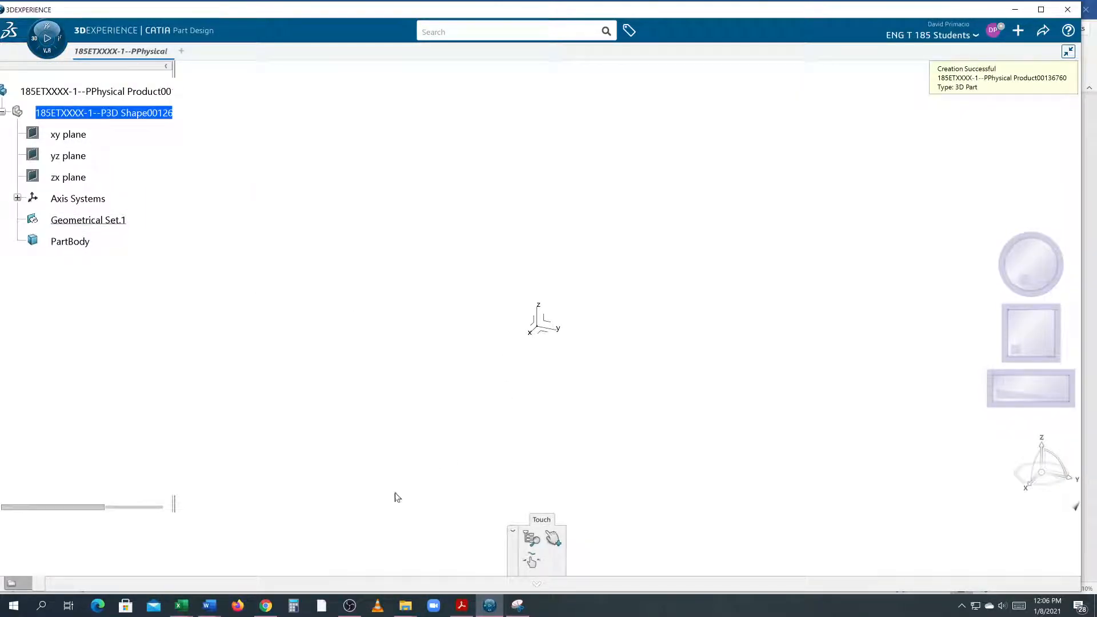
{"action": "mouse_move", "coordinate": [206, 615]}
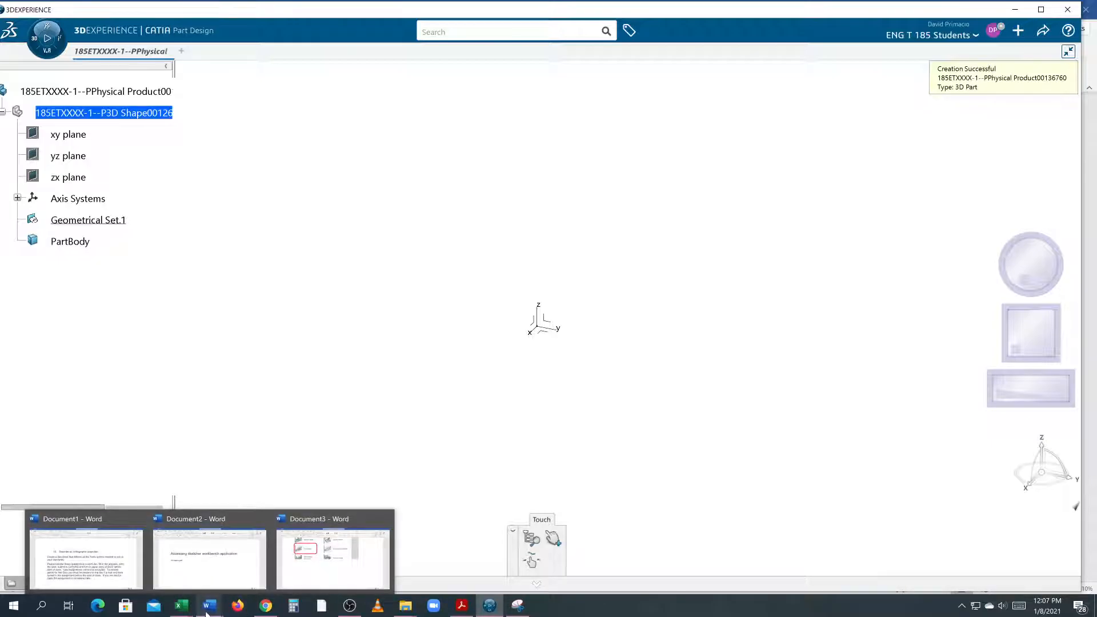
{"action": "left_click", "coordinate": [293, 576]}
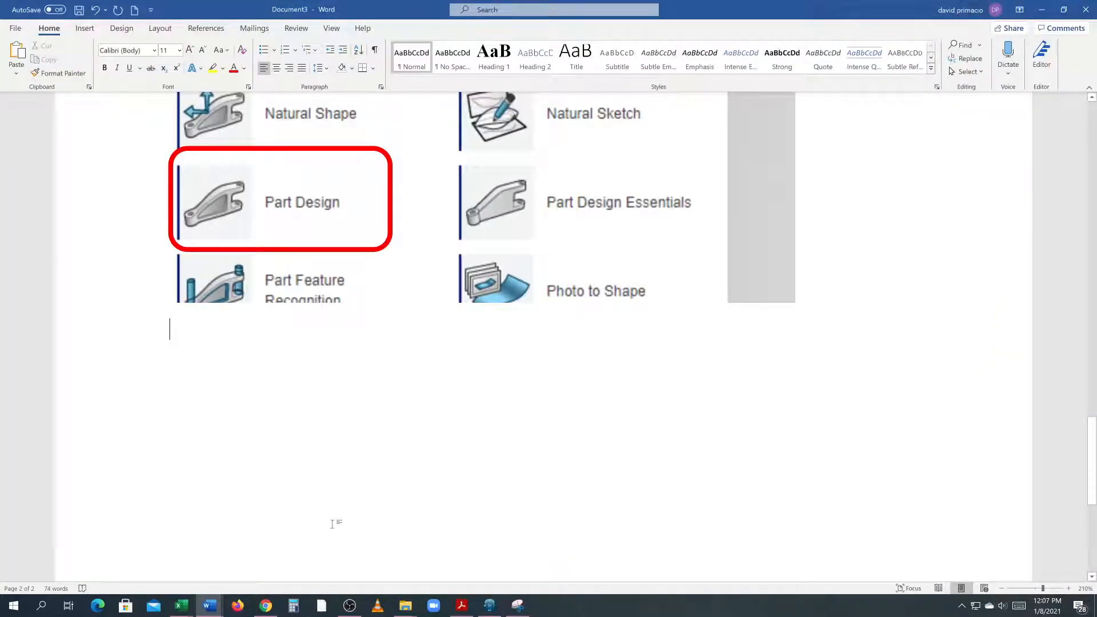
Write the line "Verification of part design workbench" below the Part Design app screenshot
{"action": "type", "text": "Verifi"}
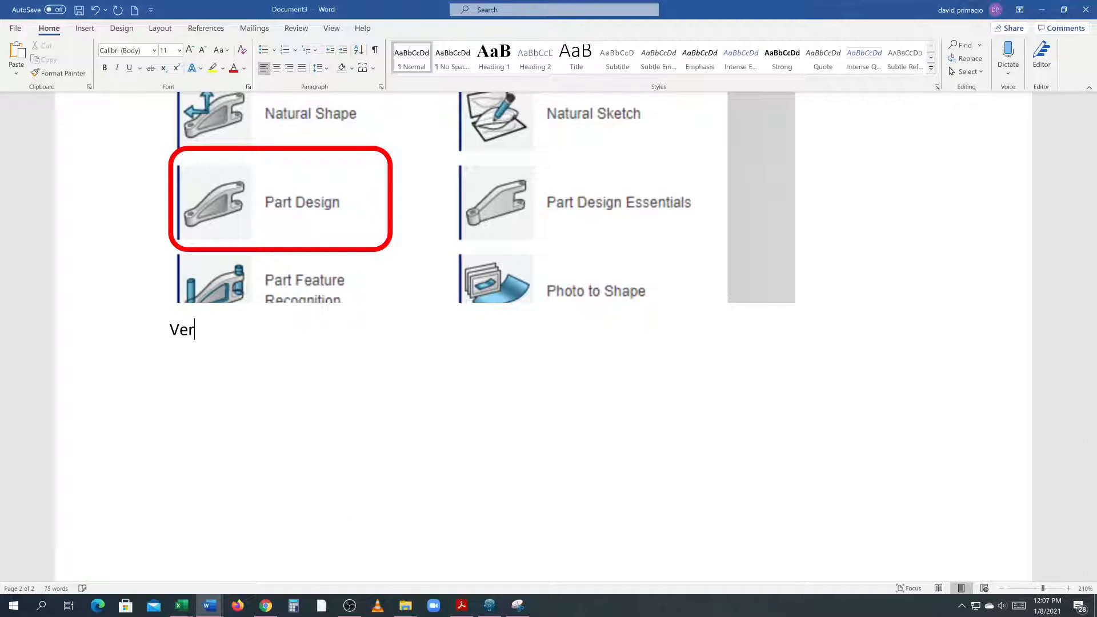
{"action": "key", "text": "BackSpace"}
{"action": "type", "text": "cation"}
{"action": "type", "text": " of "}
{"action": "type", "text": "partdein"}
{"action": "key", "text": "BackSpace"}
{"action": "key", "text": "BackSpace"}
{"action": "key", "text": "BackSpace"}
{"action": "key", "text": "BackSpace"}
{"action": "type", "text": "desing"}
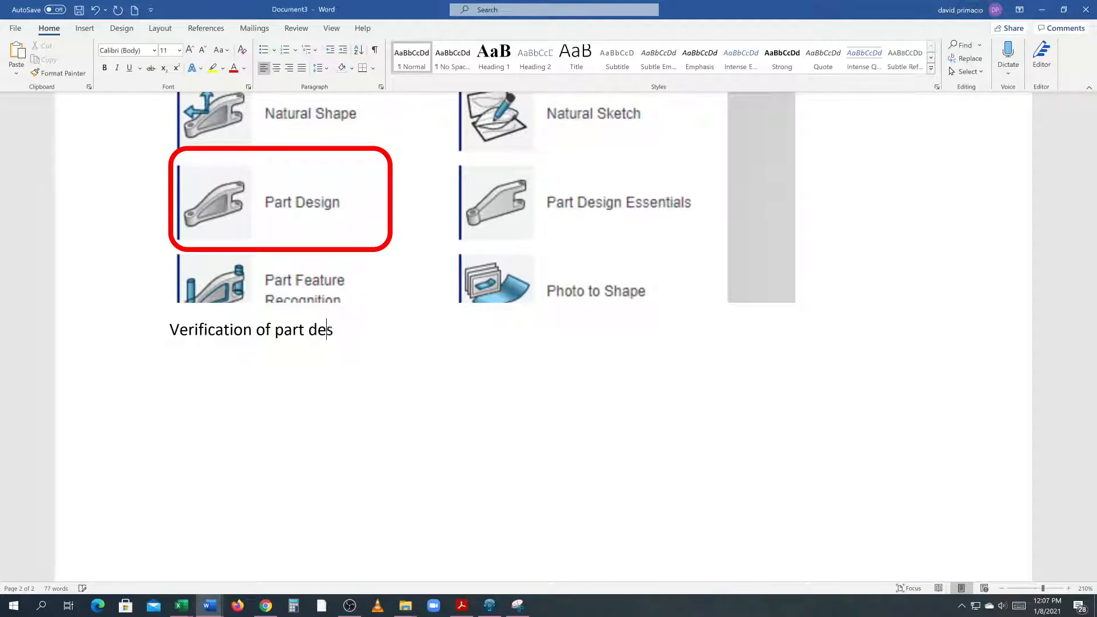
{"action": "key", "text": "BackSpace"}
{"action": "key", "text": "BackSpace"}
{"action": "type", "text": "gn workbench"}
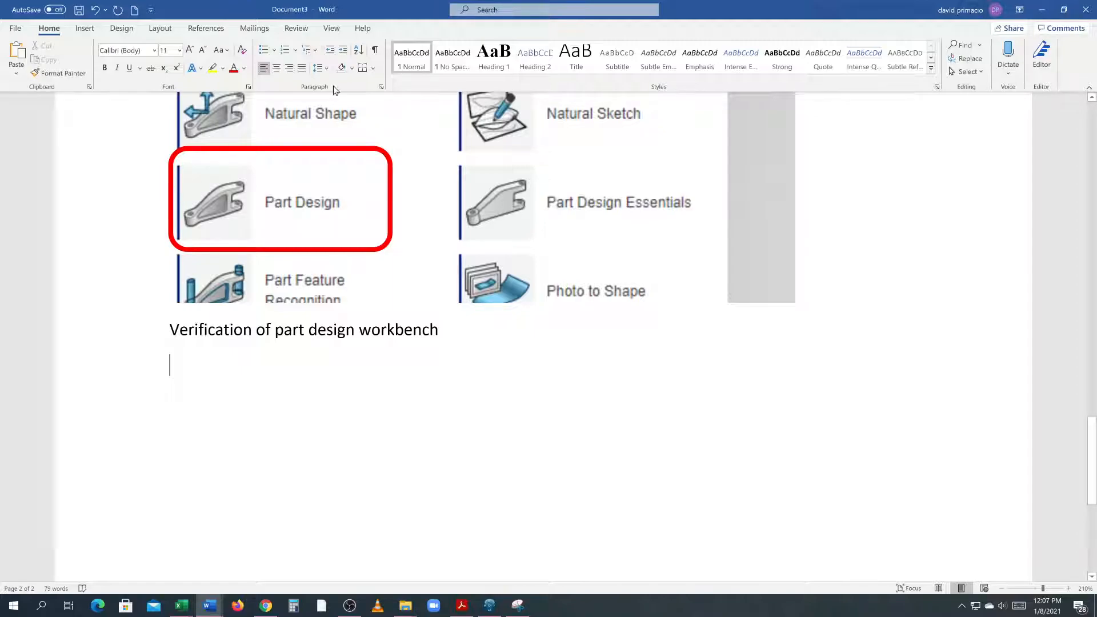
Insert a screen clipping of the 3DEXPERIENCE window with the Part Design title, specification tree and axis system below the verification line
{"action": "left_click", "coordinate": [83, 30]}
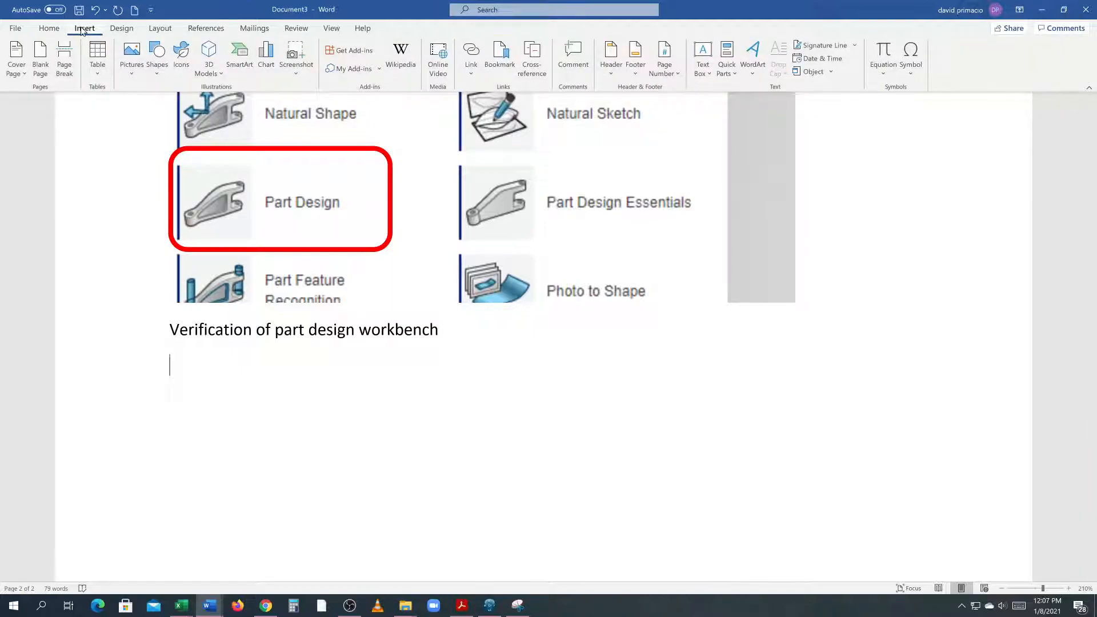
{"action": "left_click", "coordinate": [295, 74]}
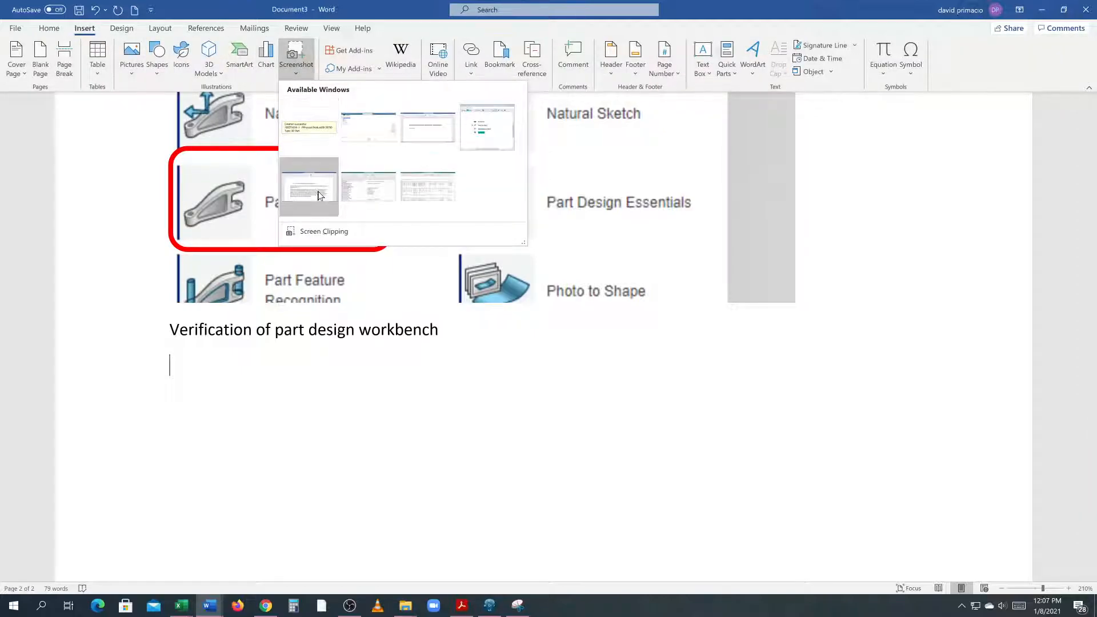
{"action": "left_click", "coordinate": [311, 232]}
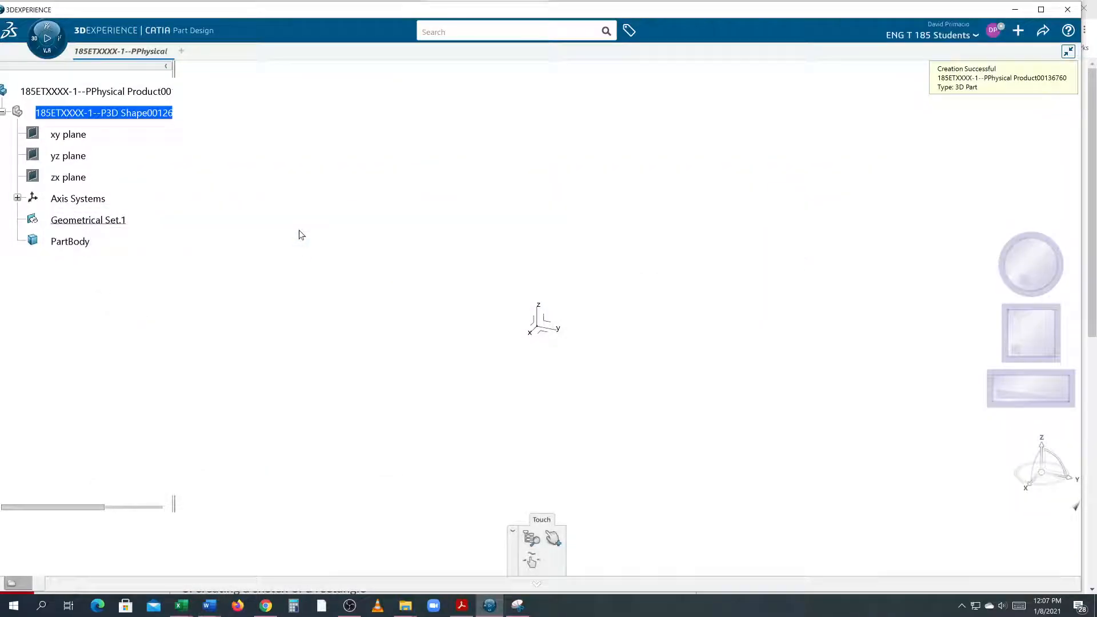
{"action": "left_click_drag", "start_coordinate": [612, 383], "coordinate": [2, 4]}
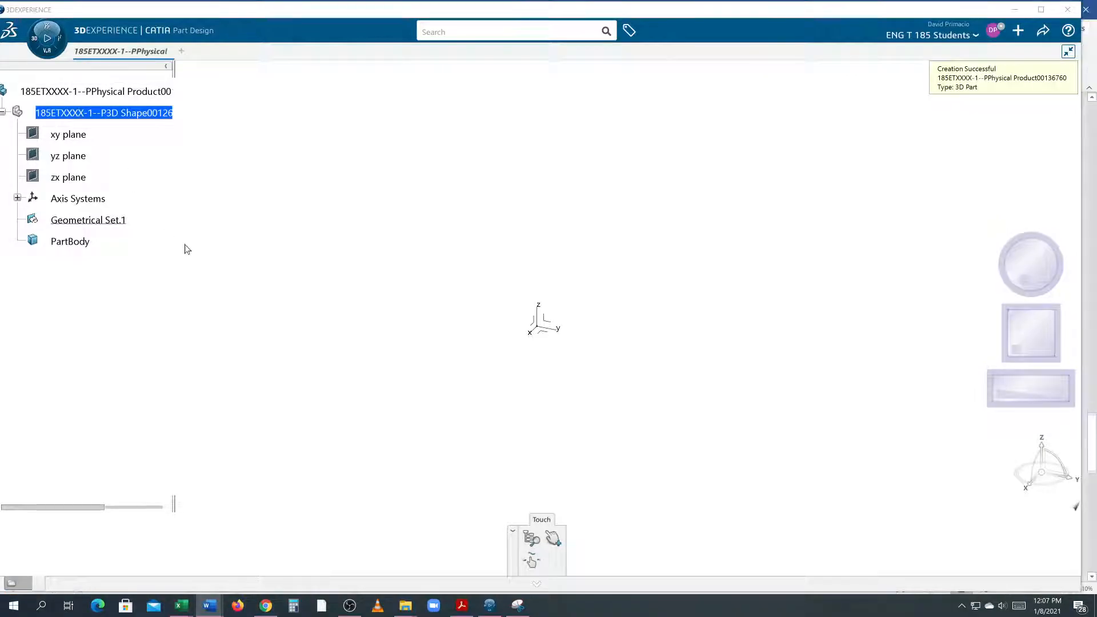
{"action": "key", "text": "alt+Tab"}
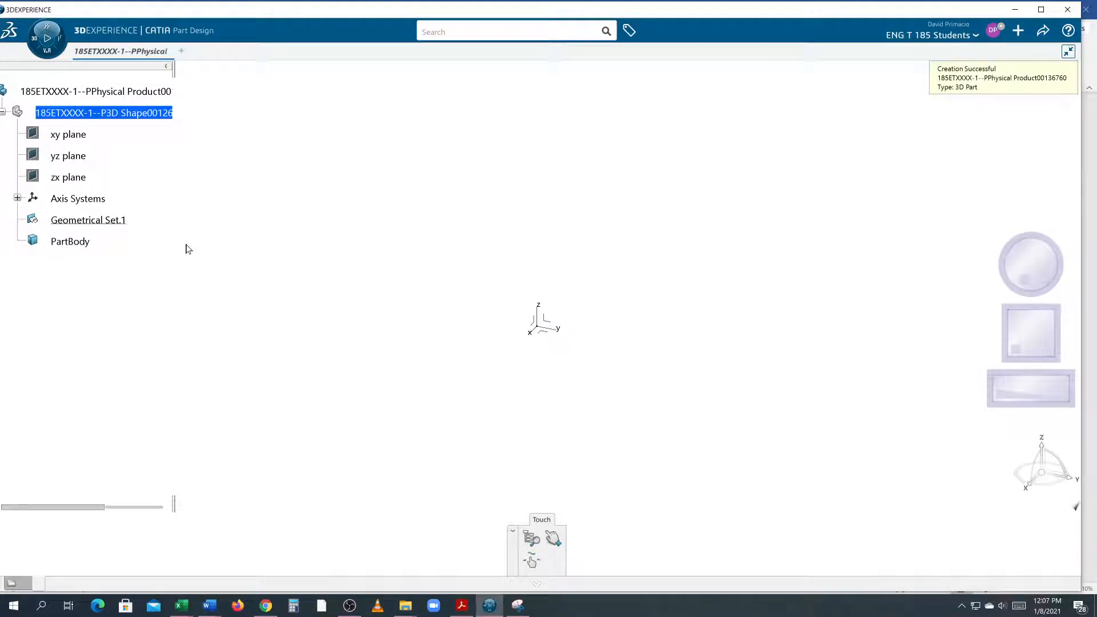
{"action": "key", "text": "alt+Tab"}
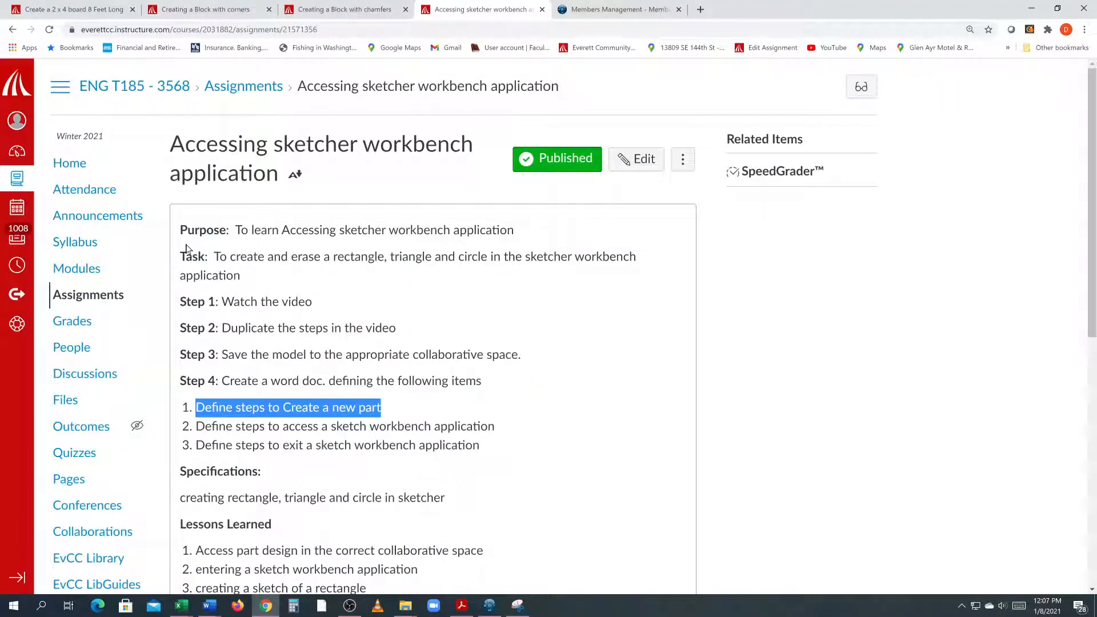
{"action": "left_click", "coordinate": [210, 606]}
{"action": "left_click", "coordinate": [327, 551]}
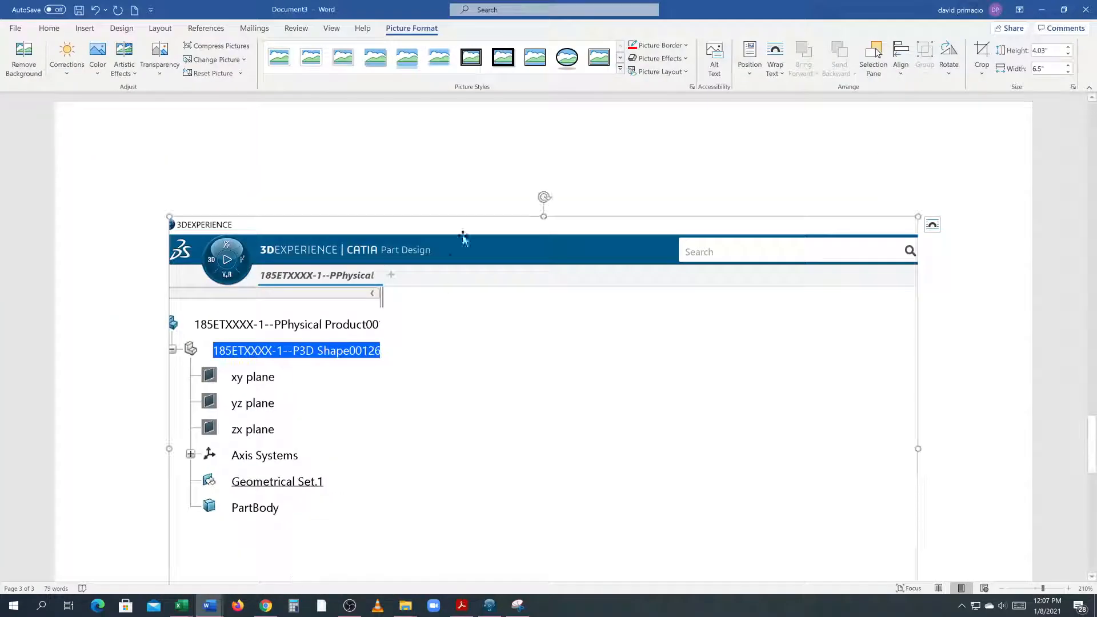
Insert a page break before the line "Verification of part design workbench" so it starts the page with its screenshot
{"action": "scroll", "coordinate": [340, 280], "scroll_direction": "up", "scroll_amount": 6}
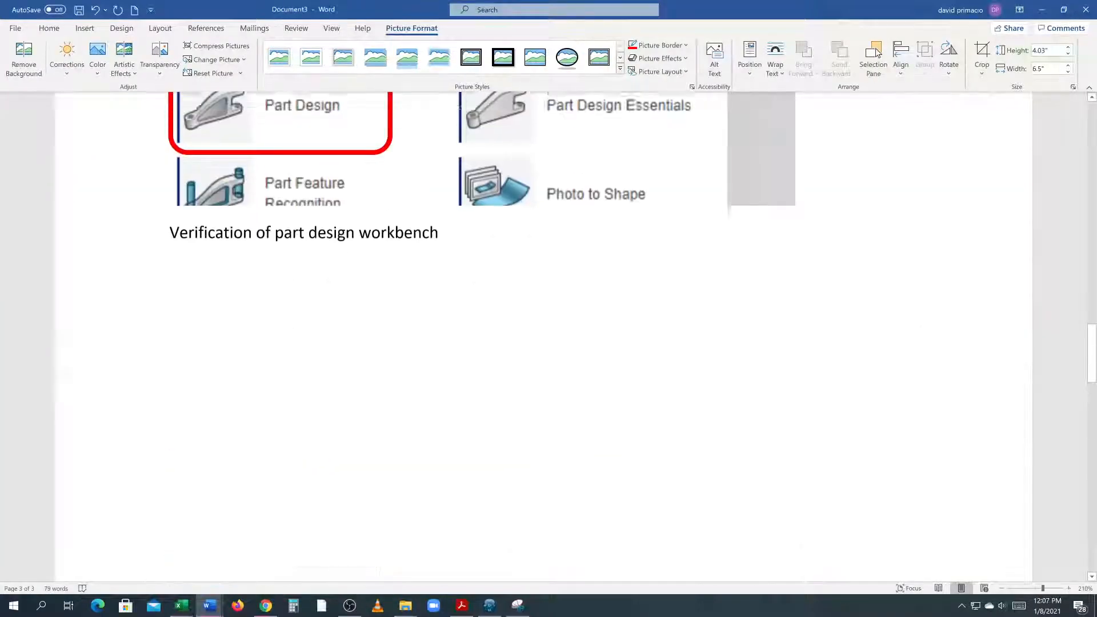
{"action": "scroll", "coordinate": [335, 262], "scroll_direction": "down", "scroll_amount": 4}
{"action": "scroll", "coordinate": [152, 181], "scroll_direction": "up", "scroll_amount": 1}
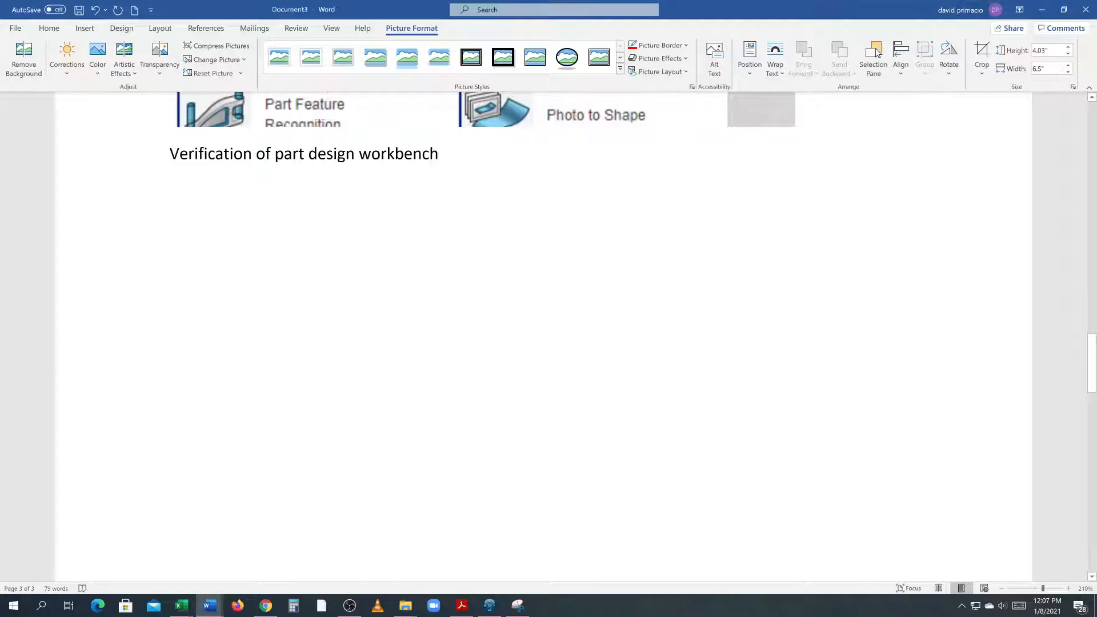
{"action": "left_click", "coordinate": [156, 197]}
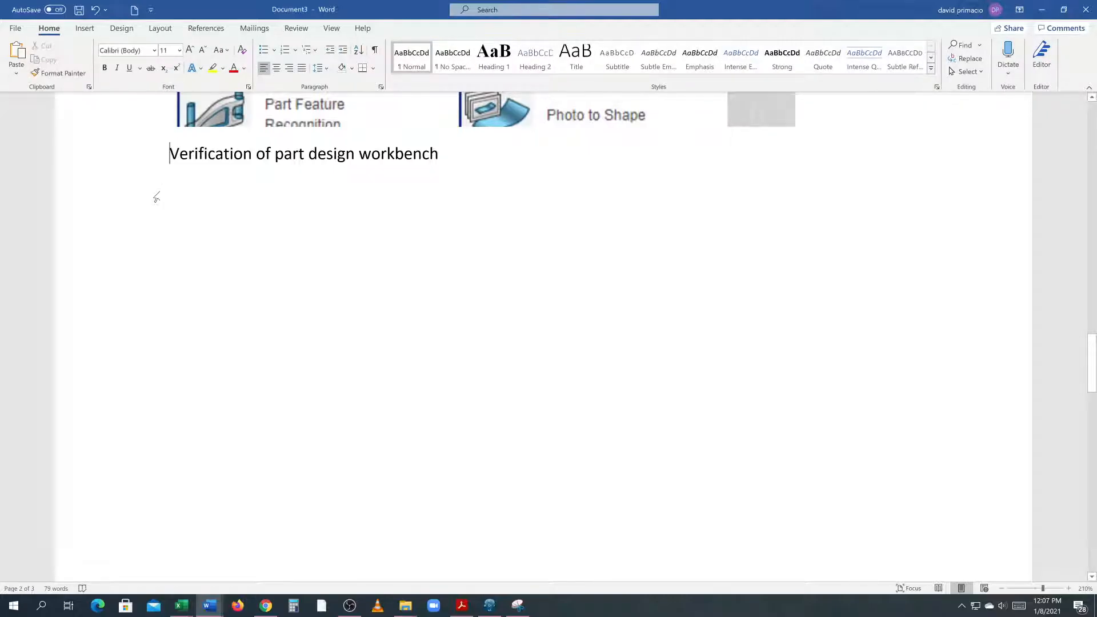
{"action": "left_click", "coordinate": [86, 29]}
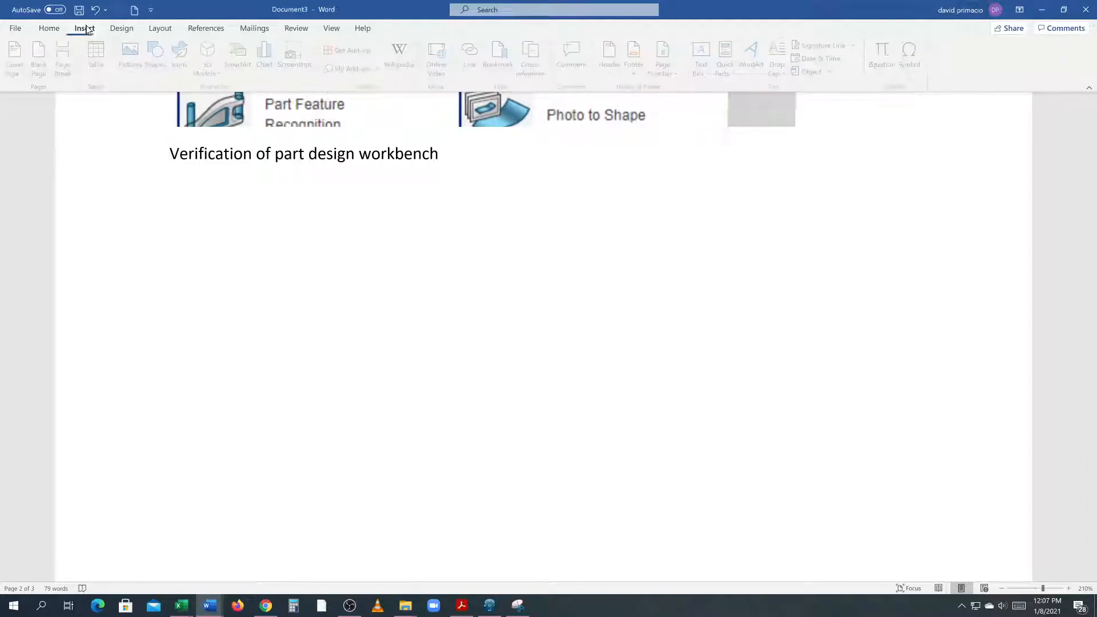
{"action": "left_click", "coordinate": [64, 60]}
{"action": "scroll", "coordinate": [462, 302], "scroll_direction": "down", "scroll_amount": 6}
{"action": "scroll", "coordinate": [462, 302], "scroll_direction": "up", "scroll_amount": 2}
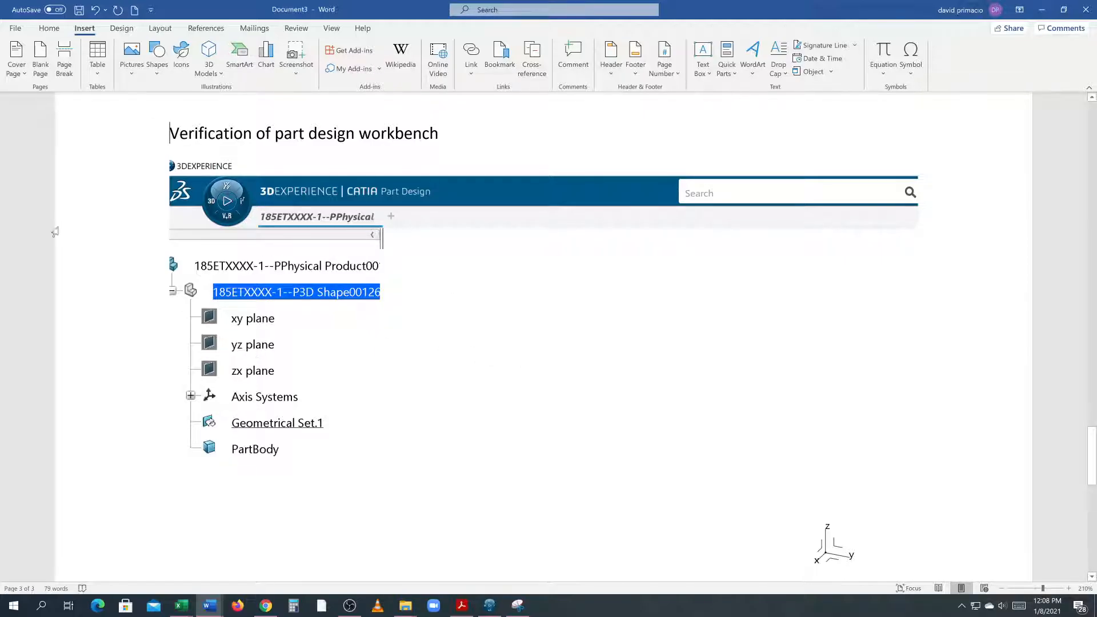
Draw a rounded rectangle about 1.07" wide and 0.36" high over the CATIA Part Design title in the new screenshot
{"action": "left_click", "coordinate": [157, 60]}
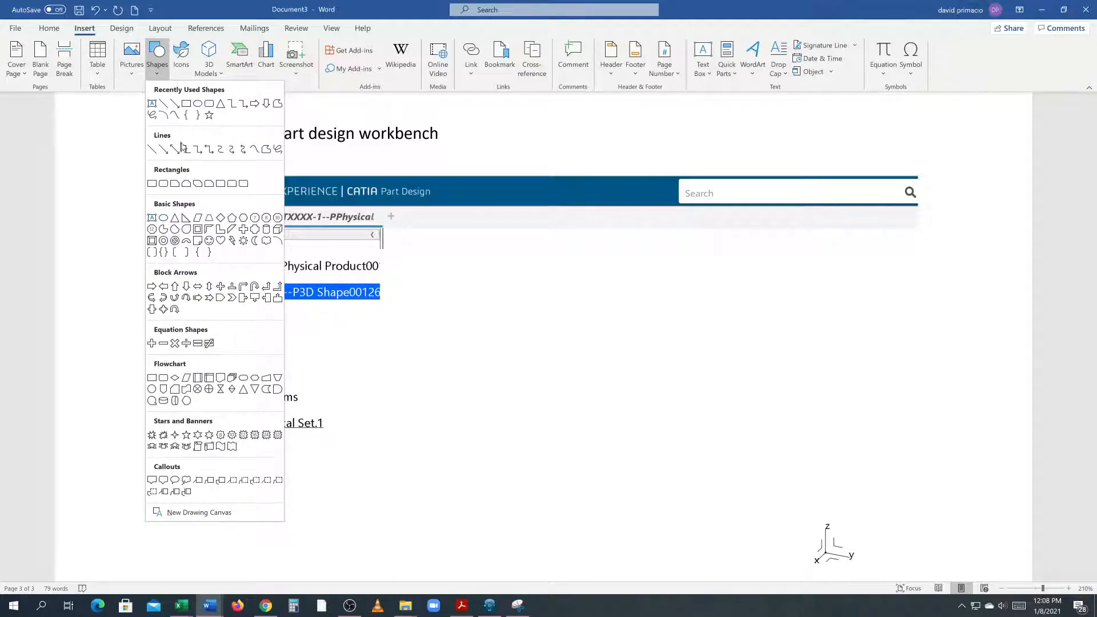
{"action": "left_click", "coordinate": [202, 106]}
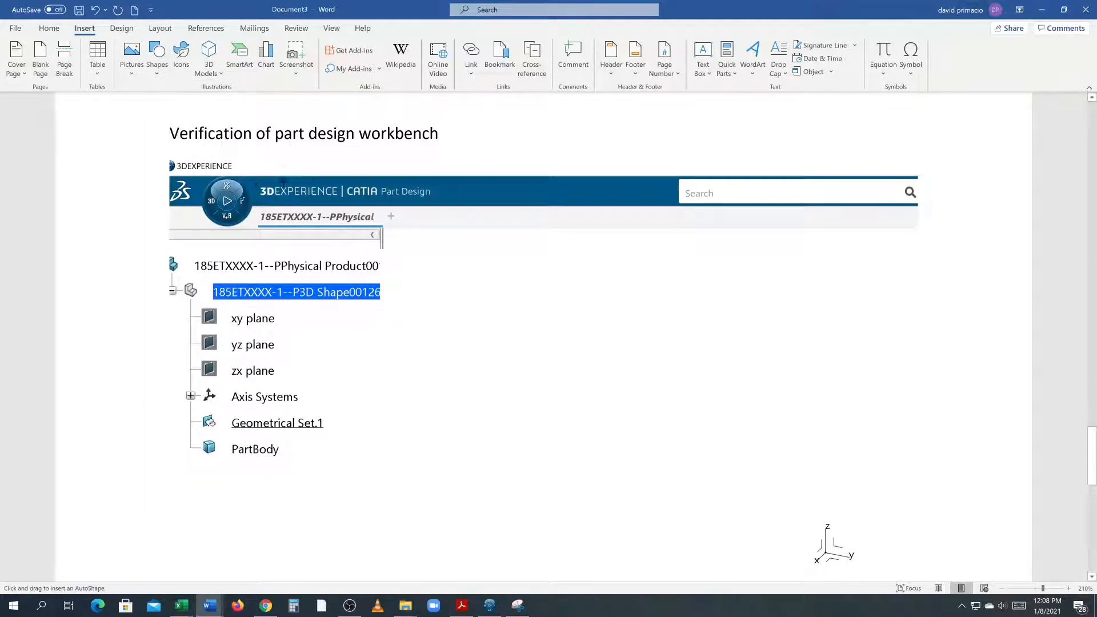
{"action": "left_click_drag", "start_coordinate": [337, 172], "coordinate": [462, 214]}
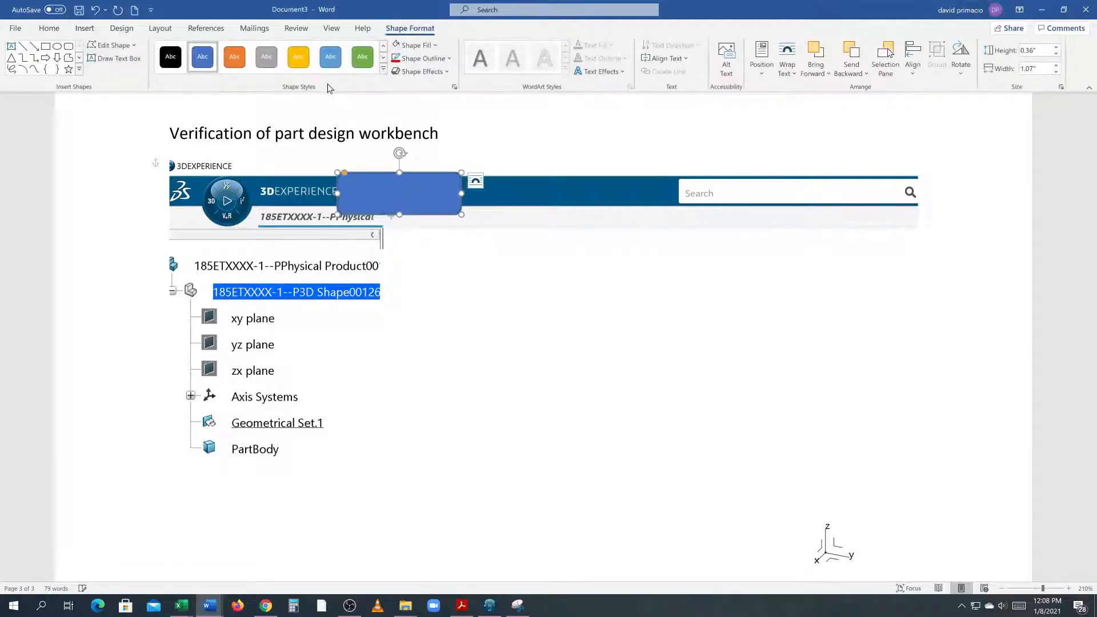
Remove the fill from the rounded rectangle around CATIA Part Design and give it a red 3 pt outline
{"action": "left_click", "coordinate": [396, 46]}
{"action": "left_click", "coordinate": [397, 63]}
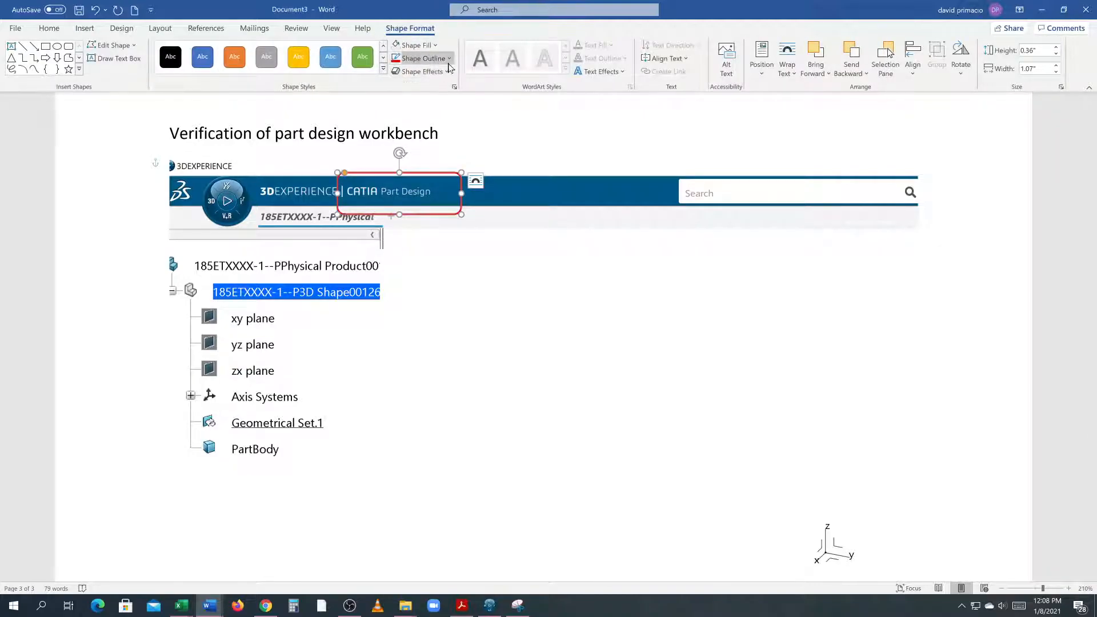
{"action": "left_click", "coordinate": [449, 58]}
{"action": "mouse_move", "coordinate": [415, 220]}
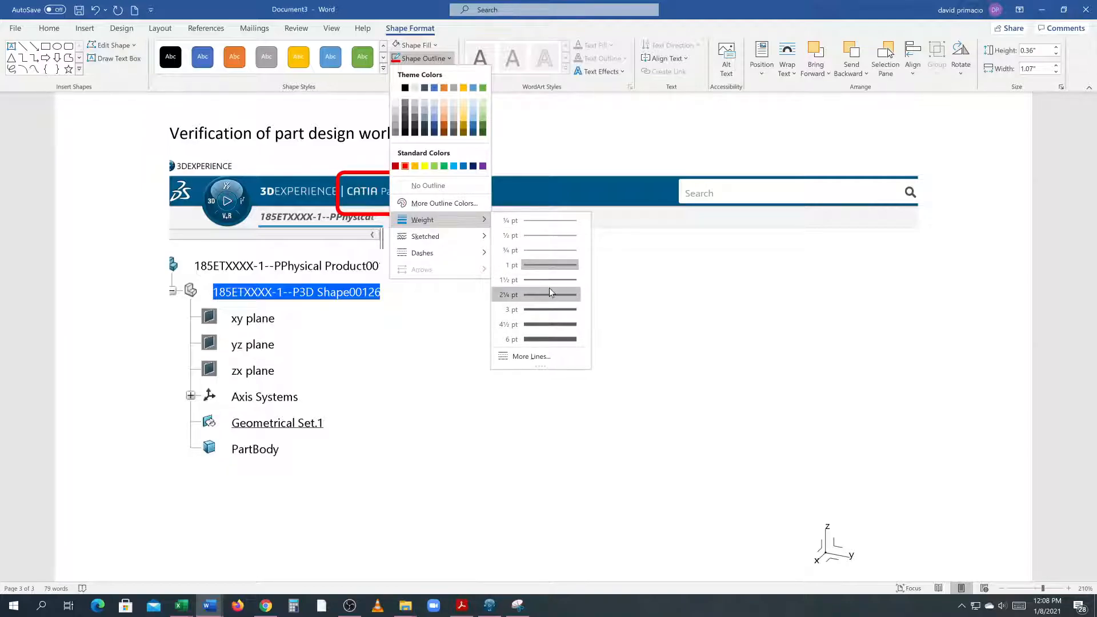
{"action": "left_click", "coordinate": [551, 309]}
{"action": "left_click", "coordinate": [606, 306]}
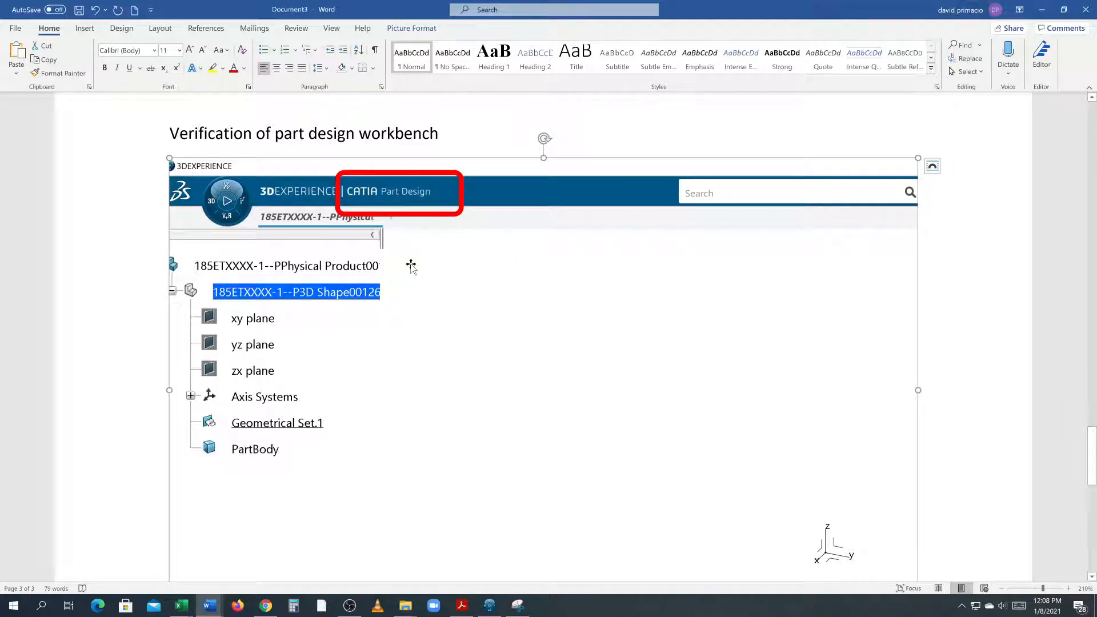
Write "To activte sketcher but have Part body underlined in the specication tree." on a new line below the specification tree screenshot
{"action": "scroll", "coordinate": [422, 288], "scroll_direction": "down", "scroll_amount": 3}
{"action": "scroll", "coordinate": [421, 288], "scroll_direction": "up", "scroll_amount": 3}
{"action": "scroll", "coordinate": [652, 280], "scroll_direction": "down", "scroll_amount": 3}
{"action": "left_click", "coordinate": [911, 521]}
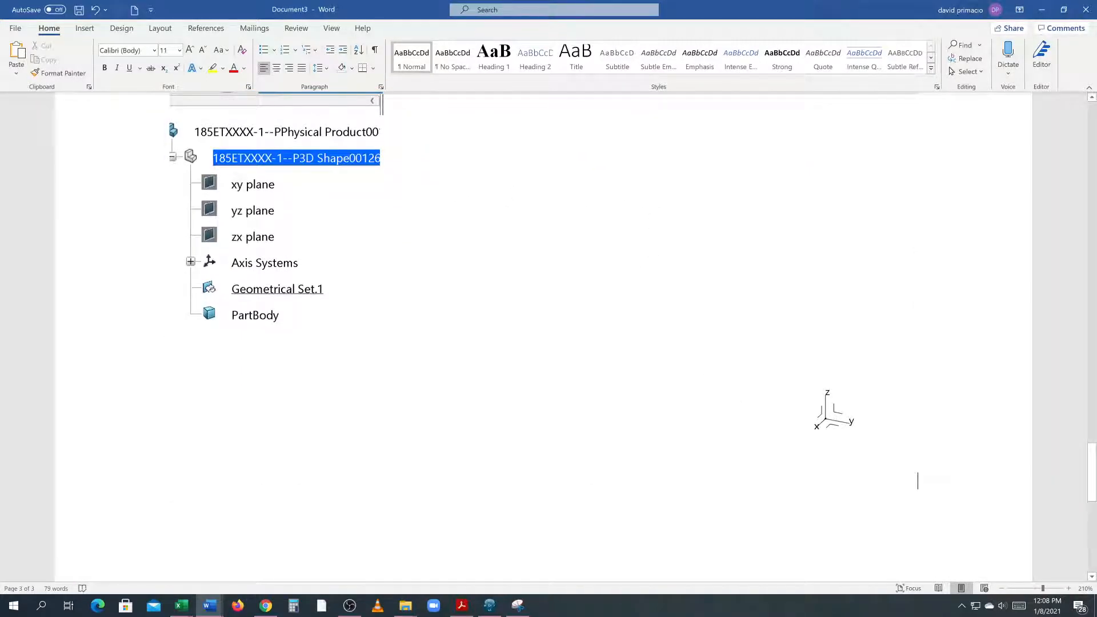
{"action": "key", "text": "Return"}
{"action": "type", "text": "To activ"}
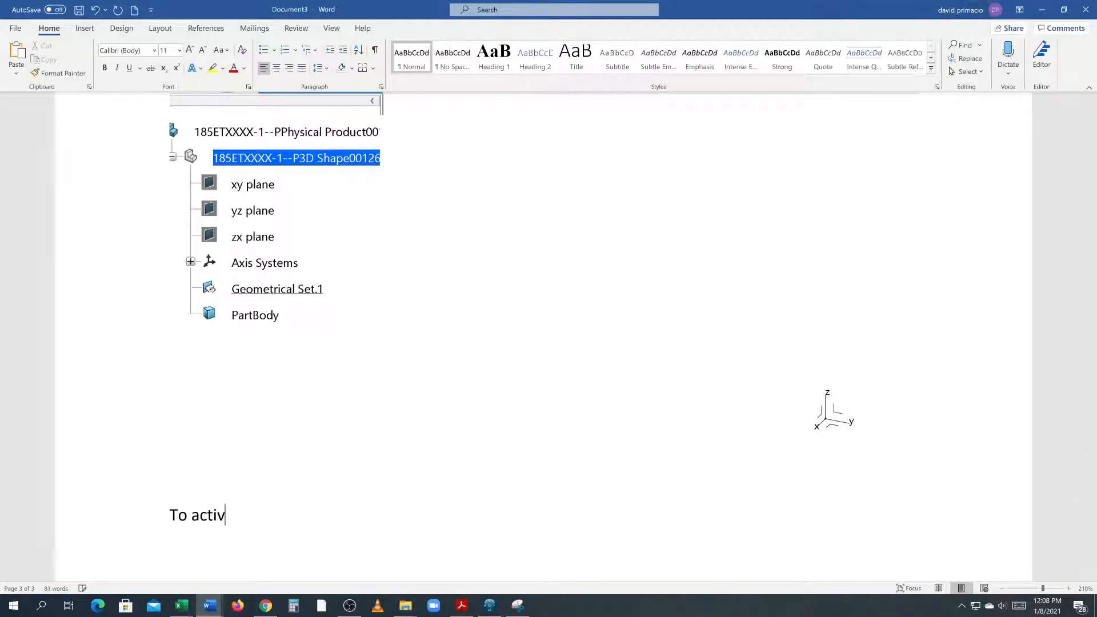
{"action": "type", "text": "te "}
{"action": "type", "text": "sketche"}
{"action": "type", "text": "r but "}
{"action": "type", "text": "have Part"}
{"action": "type", "text": " bot"}
{"action": "type", "text": "dy "}
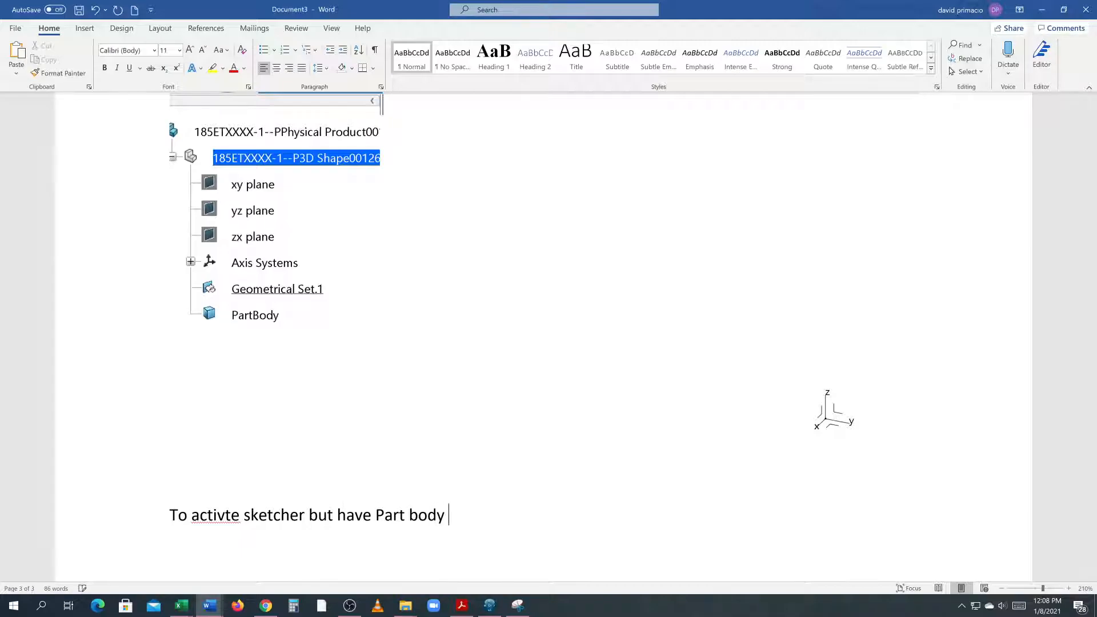
{"action": "type", "text": "underlined in t"}
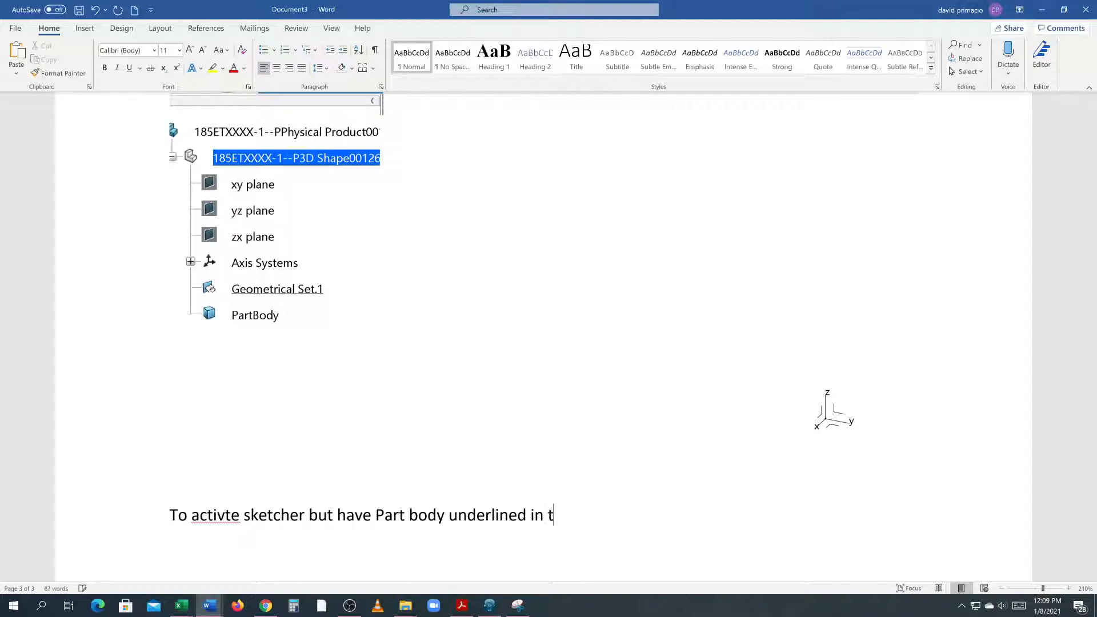
{"action": "type", "text": "he specific"}
{"action": "key", "text": "BackSpace"}
{"action": "key", "text": "BackSpace"}
{"action": "key", "text": "BackSpace"}
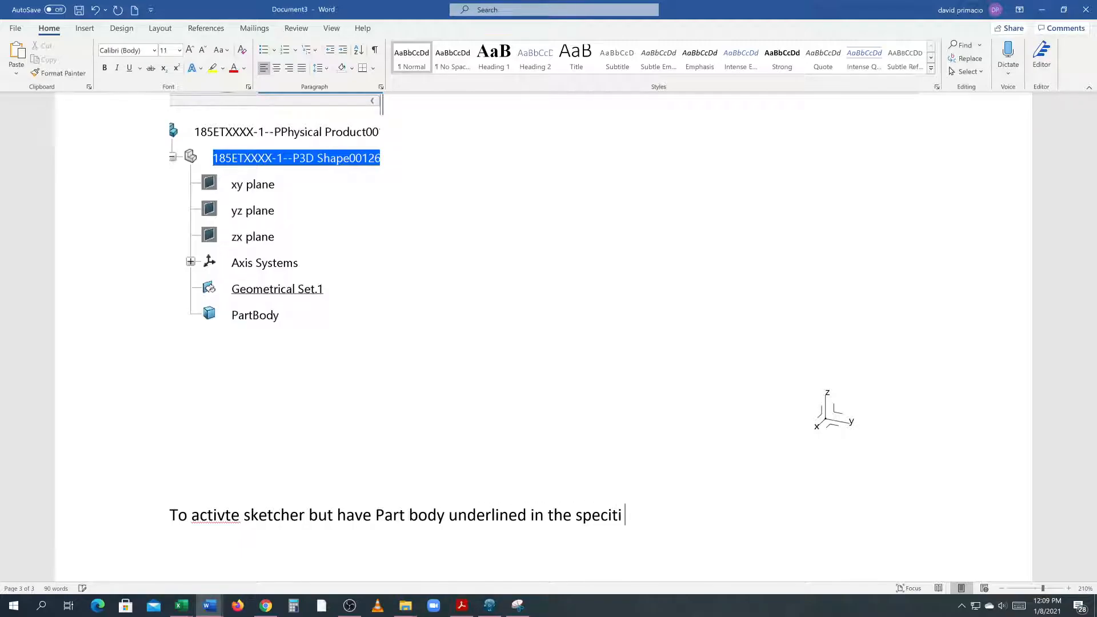
{"action": "type", "text": "cation tore"}
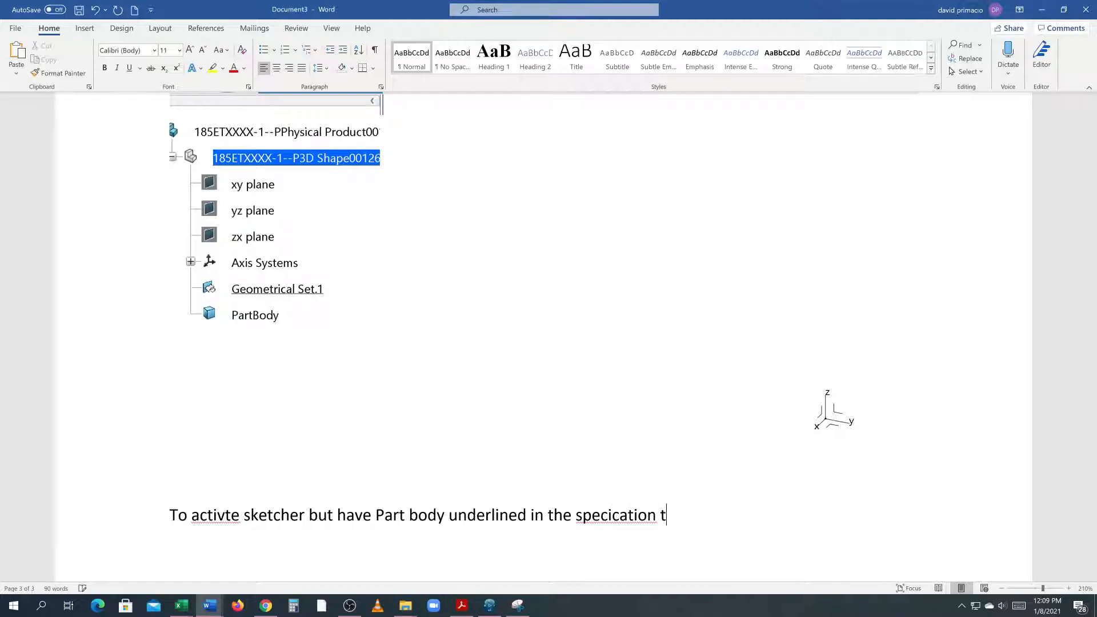
{"action": "key", "text": "BackSpace"}
{"action": "key", "text": "BackSpace"}
{"action": "key", "text": "BackSpace"}
{"action": "type", "text": "ree."}
Correct the misspelled words "specication" to "specification" and "activte" to "activate" in the line below the screenshot
{"action": "right_click", "coordinate": [592, 514]}
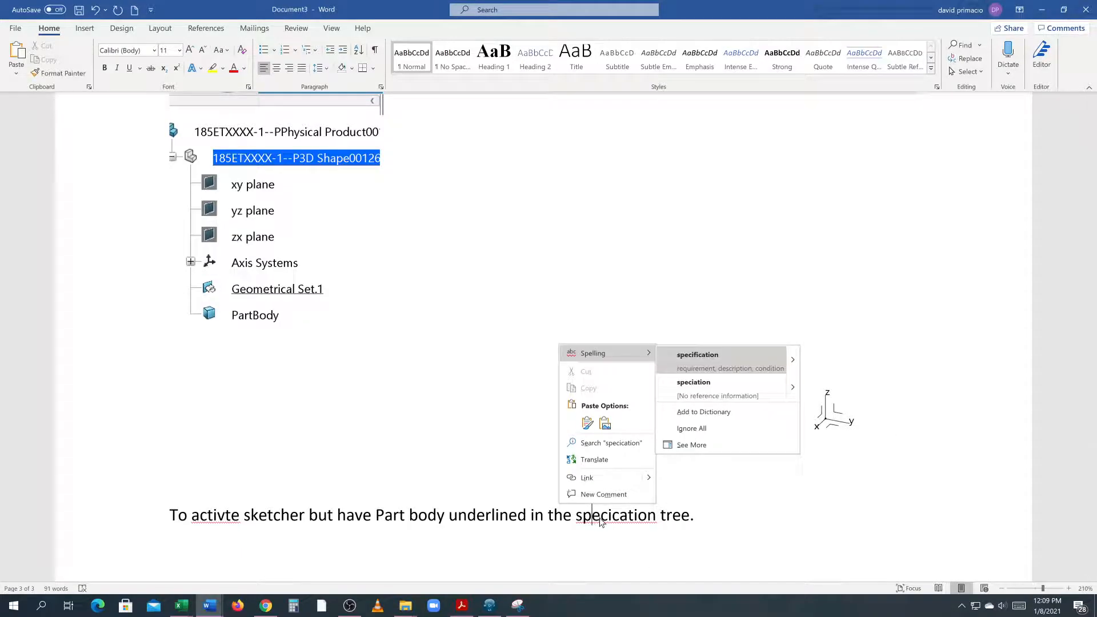
{"action": "key", "text": "Escape"}
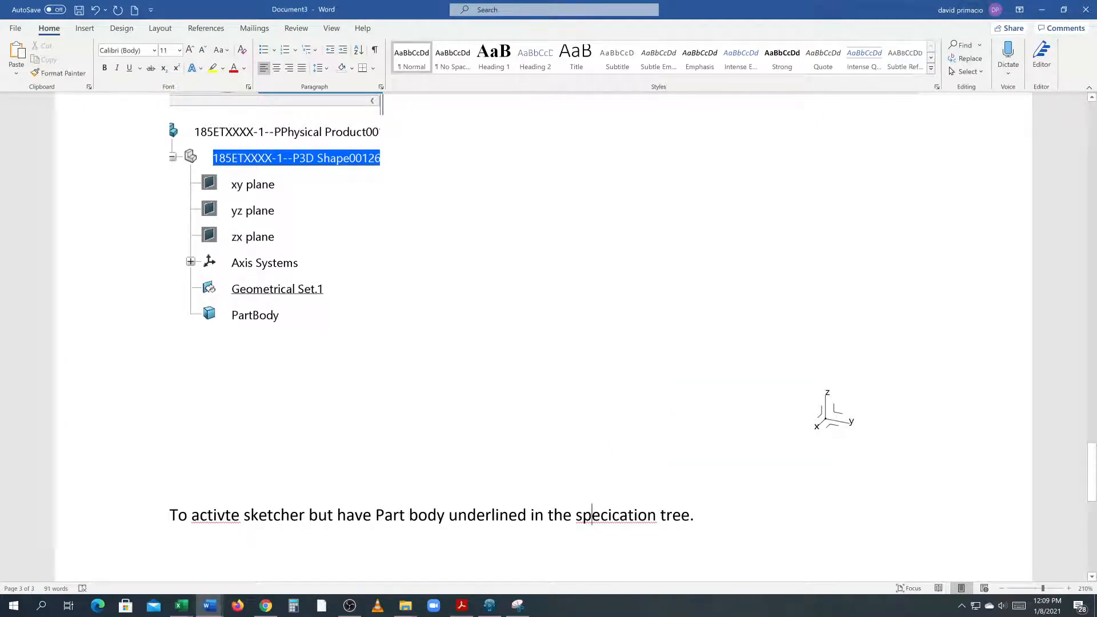
{"action": "right_click", "coordinate": [608, 514]}
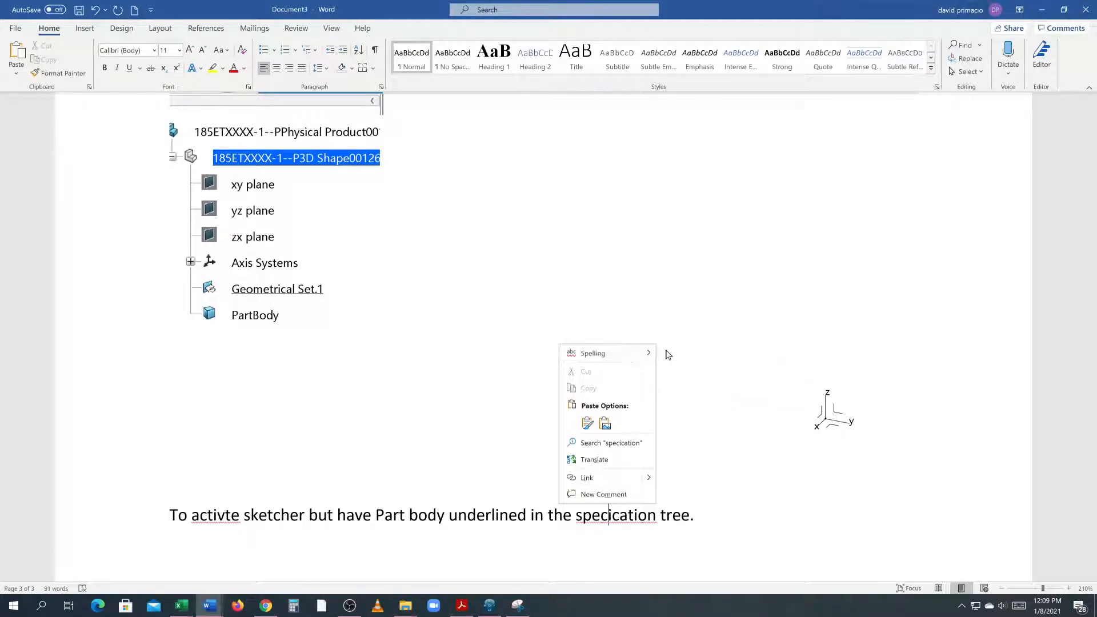
{"action": "key", "text": "Escape"}
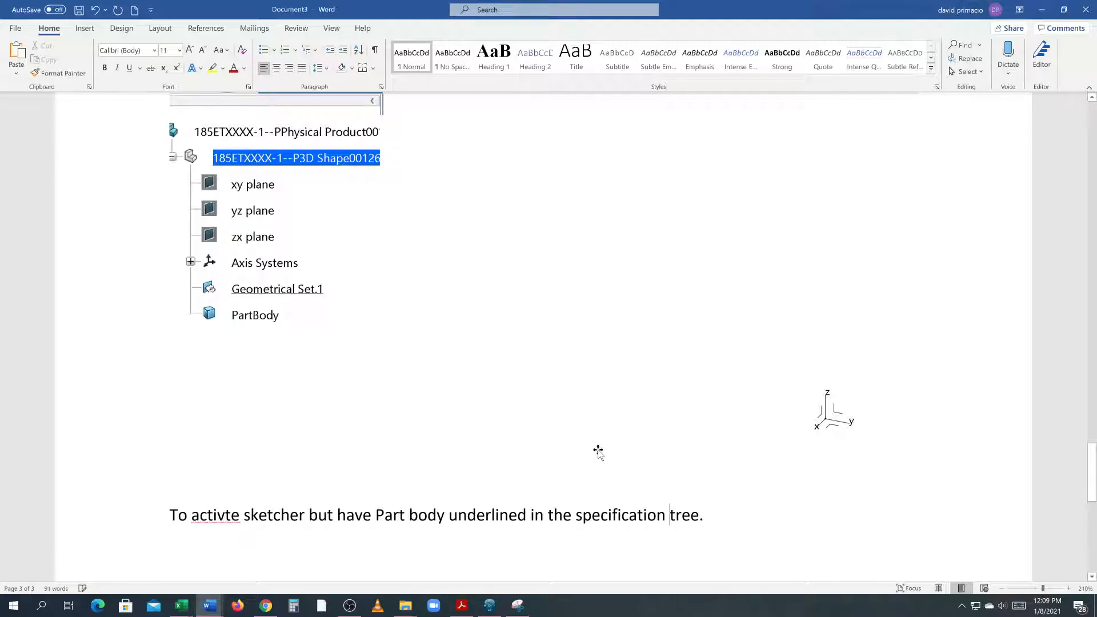
{"action": "right_click", "coordinate": [217, 516]}
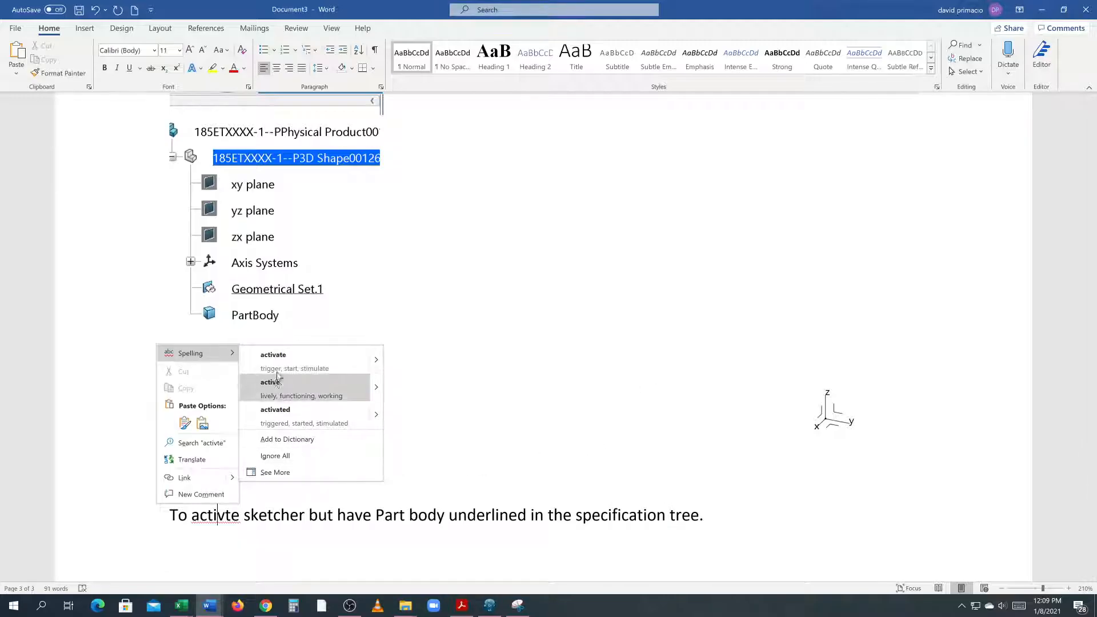
{"action": "left_click", "coordinate": [290, 351]}
{"action": "left_click", "coordinate": [385, 434]}
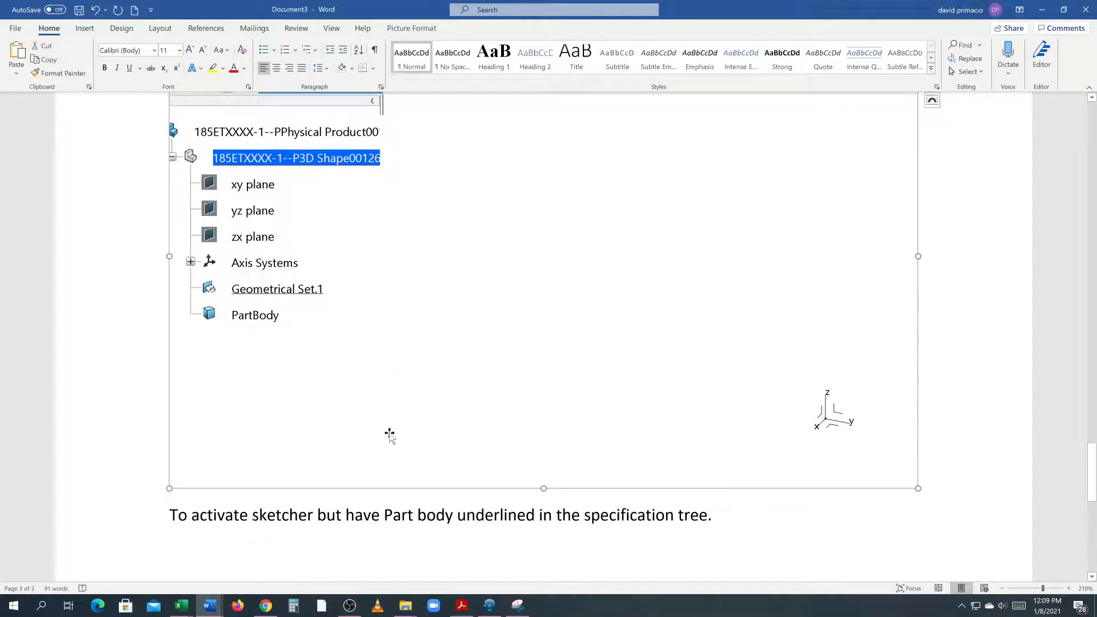
{"action": "left_click", "coordinate": [947, 499]}
{"action": "key", "text": "Return"}
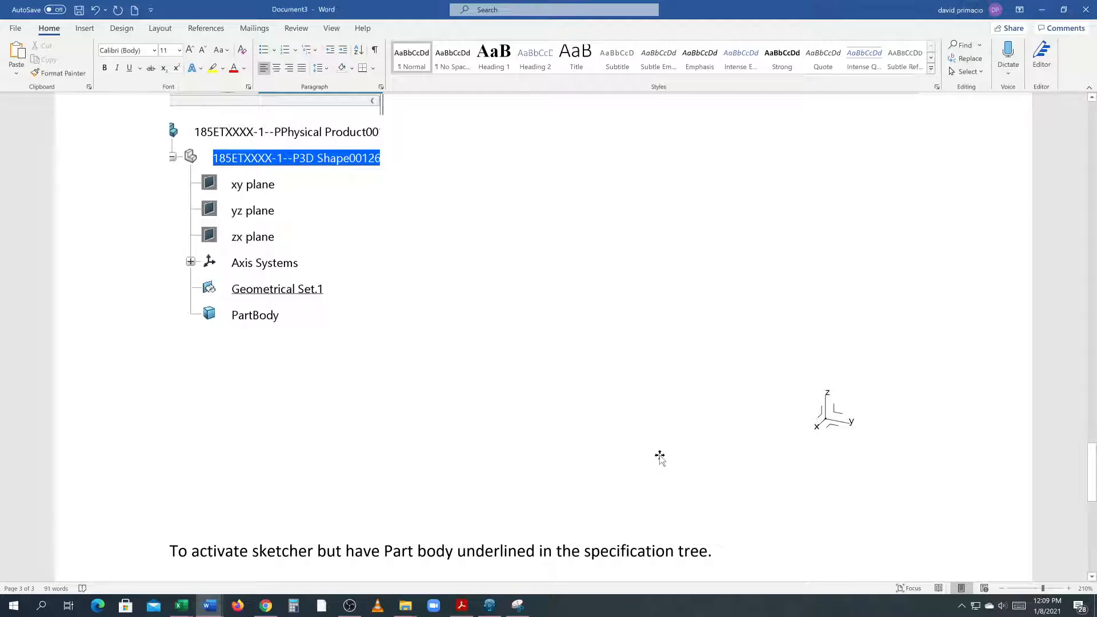
{"action": "key", "text": "BackSpace"}
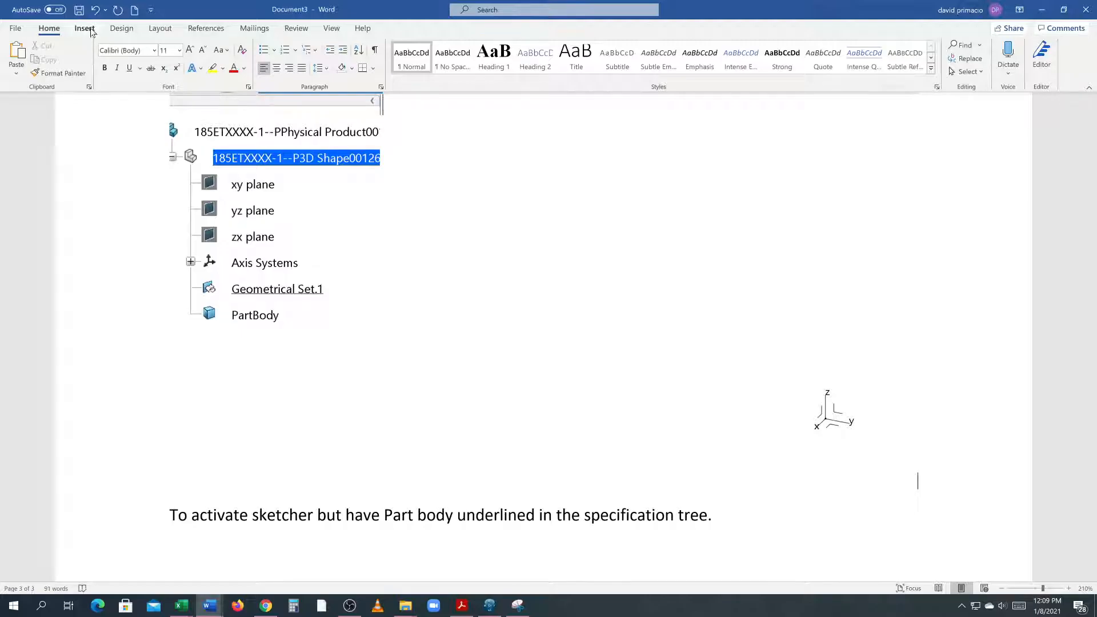
Draw an arrow about 1.38" high and 0.52" wide from just above the text line up to PartBody in the specification tree screenshot
{"action": "left_click", "coordinate": [84, 28]}
{"action": "left_click", "coordinate": [157, 55]}
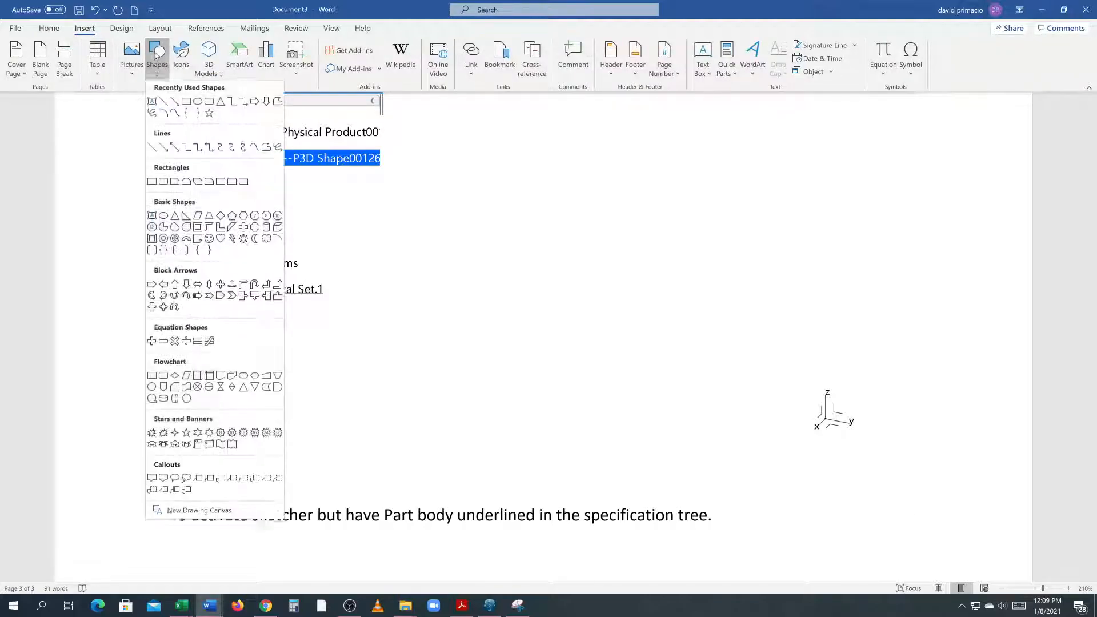
{"action": "left_click", "coordinate": [177, 150]}
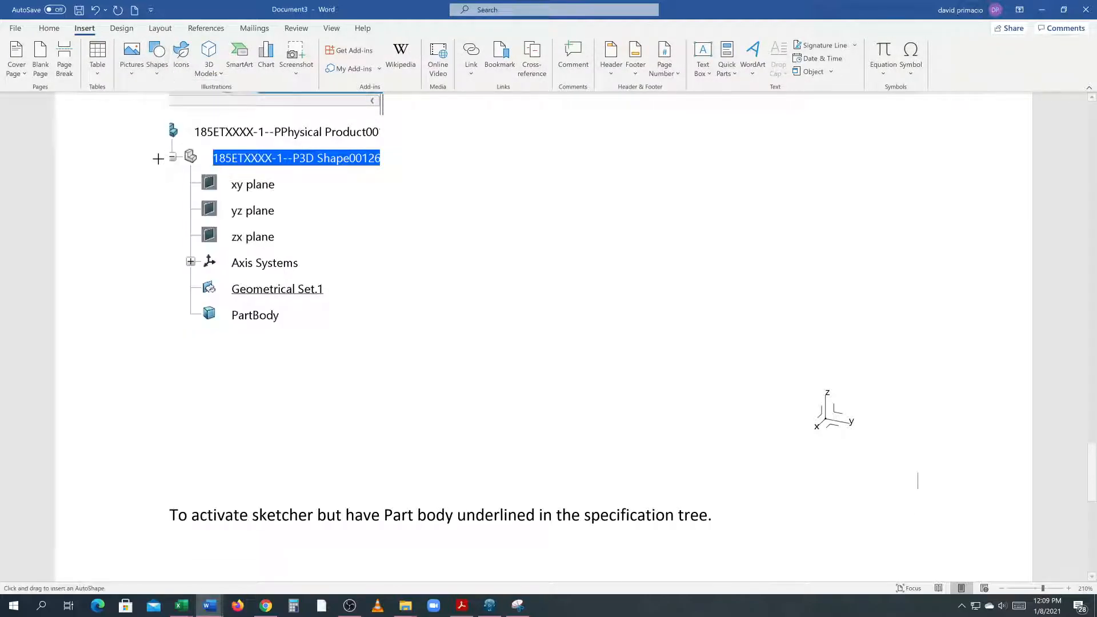
{"action": "left_click_drag", "start_coordinate": [189, 485], "coordinate": [249, 327]}
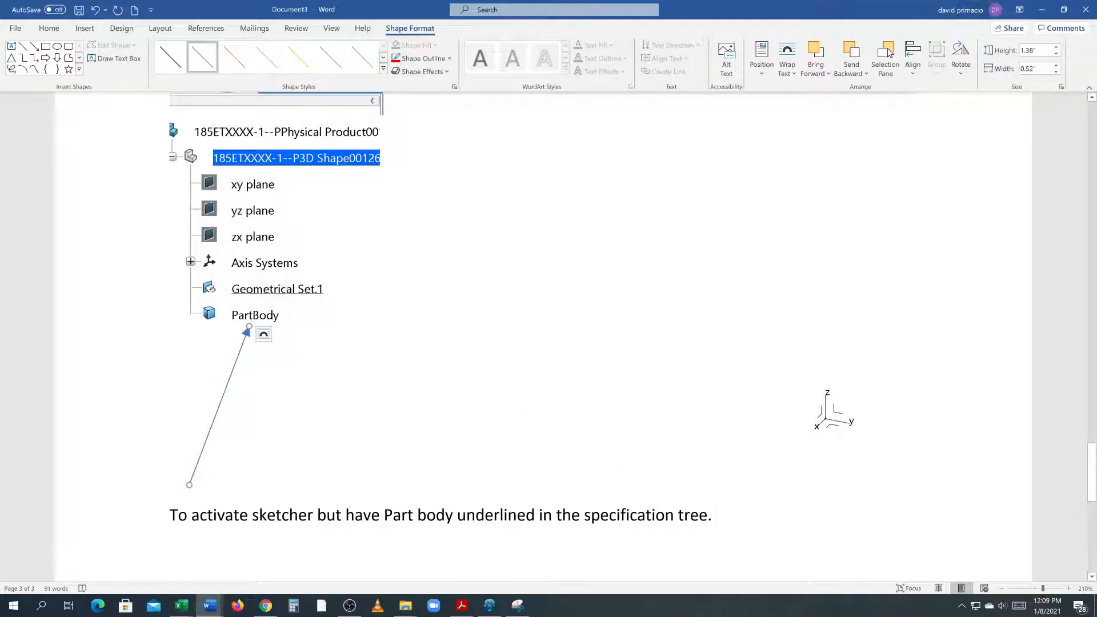
Add the sentence "Currently the geometrical Set is underlined." at the end of the line below the screenshot
{"action": "left_click", "coordinate": [778, 513]}
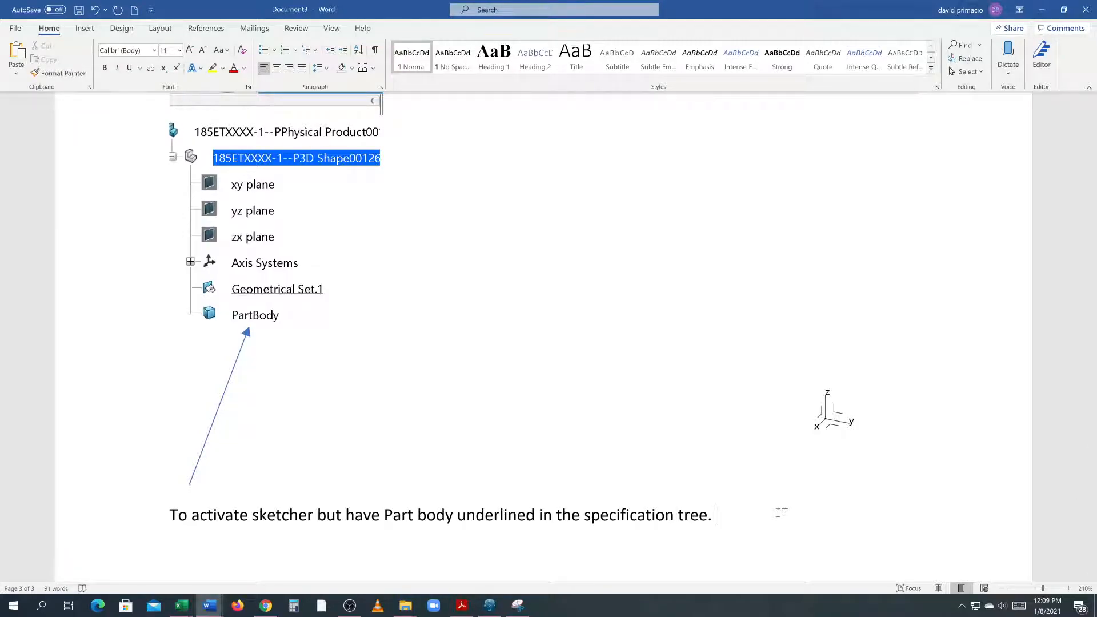
{"action": "type", "text": "Currently the g"}
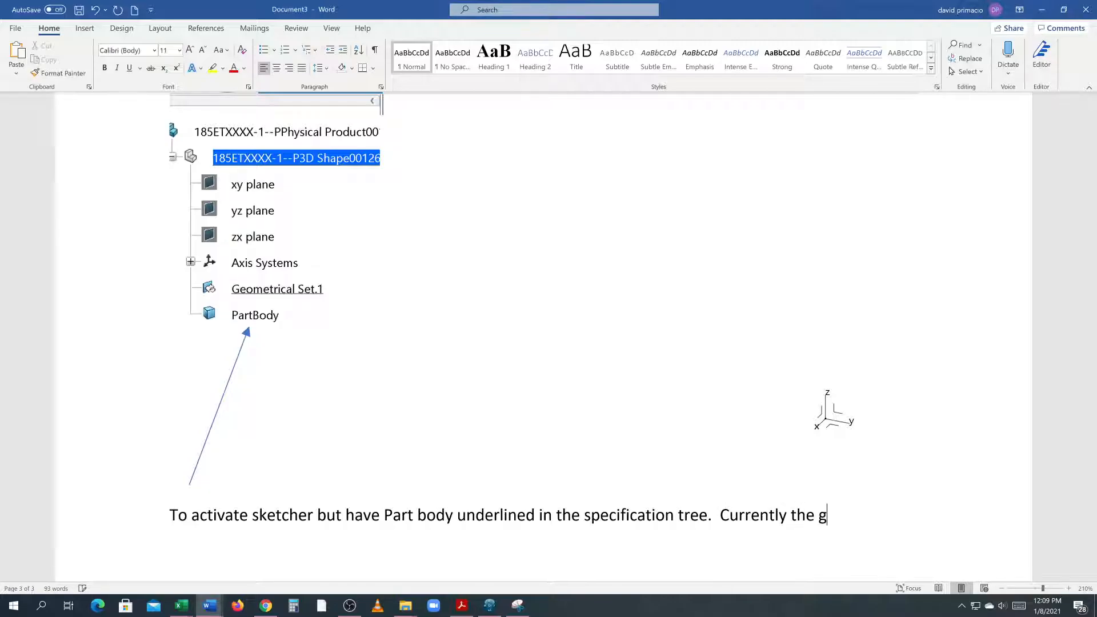
{"action": "type", "text": "eometrical "}
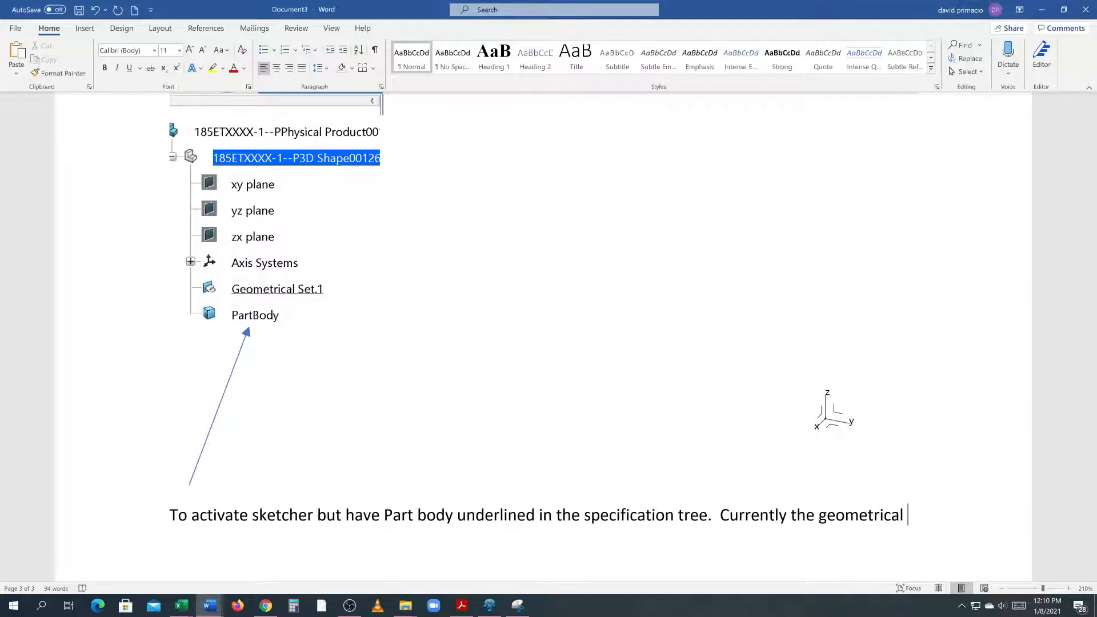
{"action": "type", "text": "Set is underlined."}
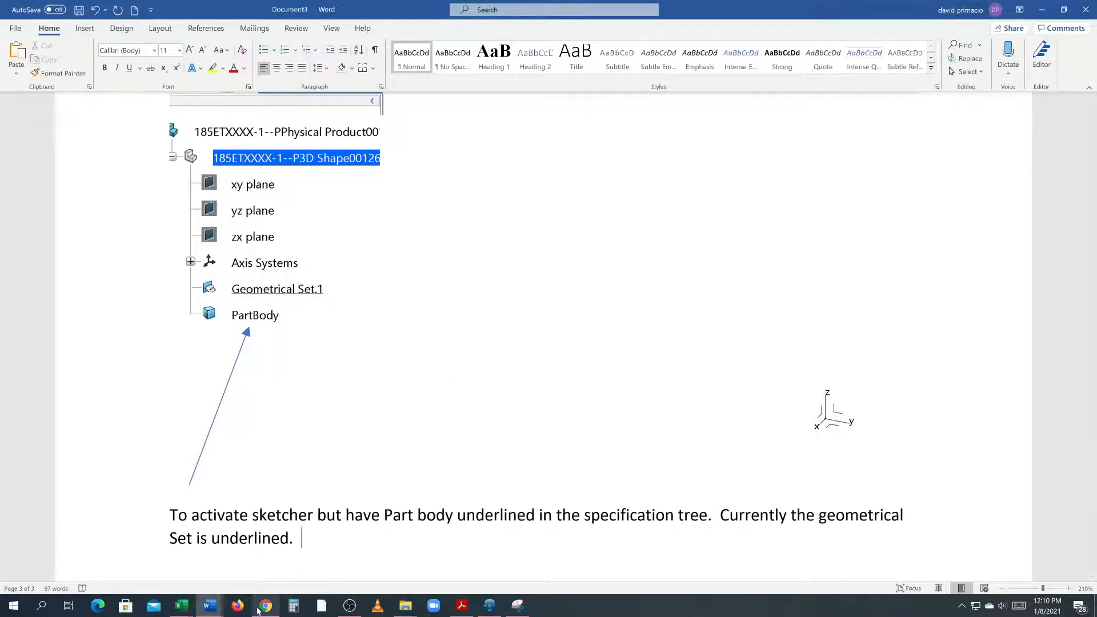
Continue the paragraph with "We must define the inwork object by right clicking on the part body in the specification tree."
{"action": "mouse_move", "coordinate": [259, 603]}
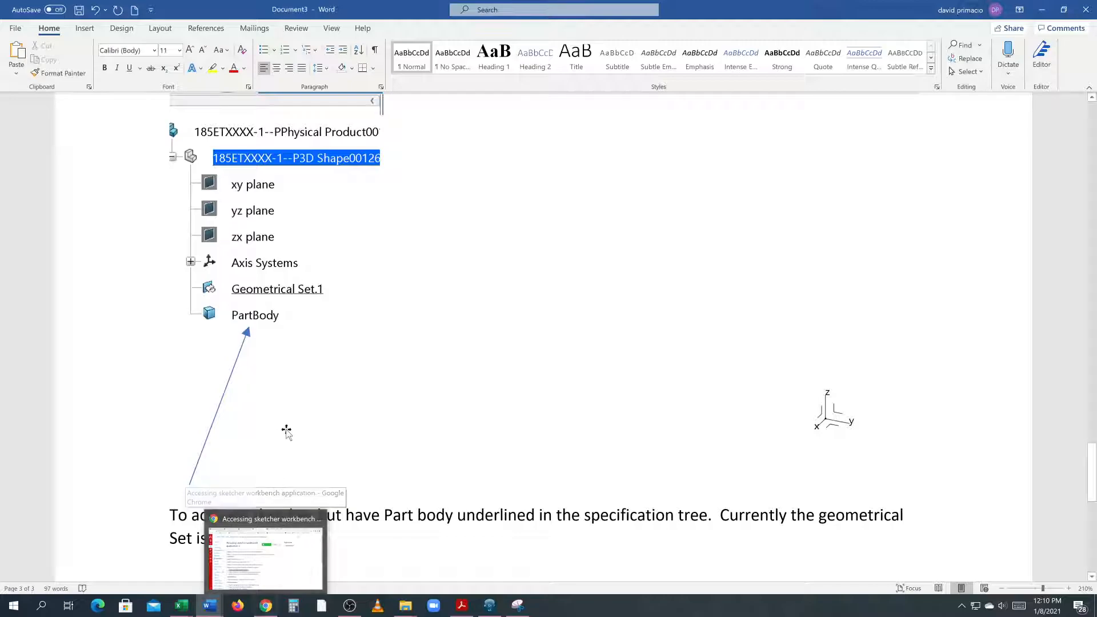
{"action": "type", "text": "We"}
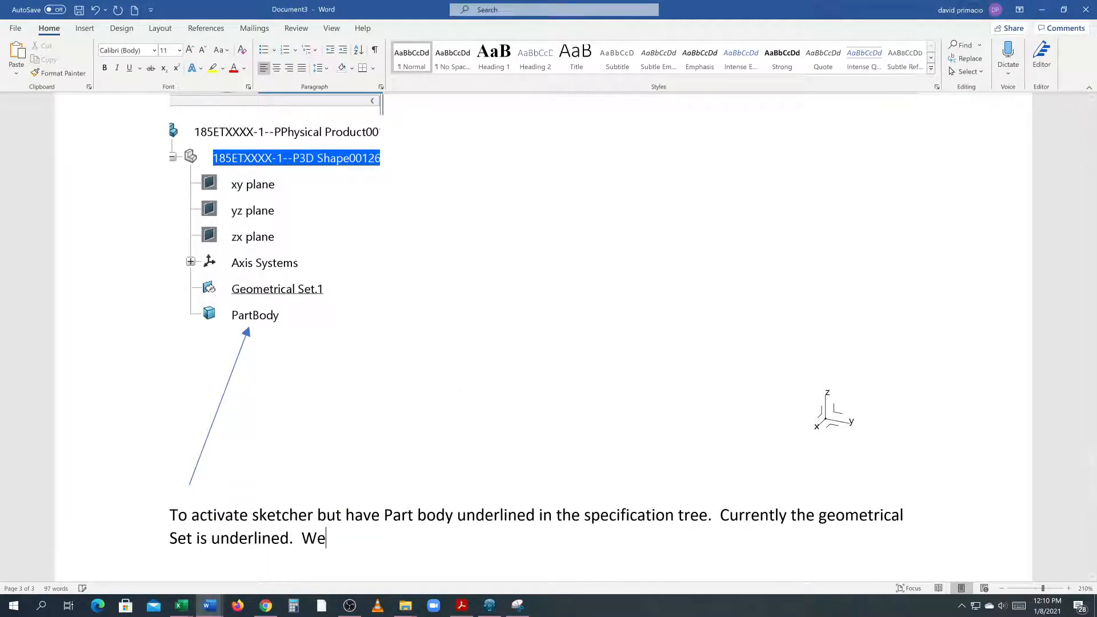
{"action": "type", "text": " must define the "}
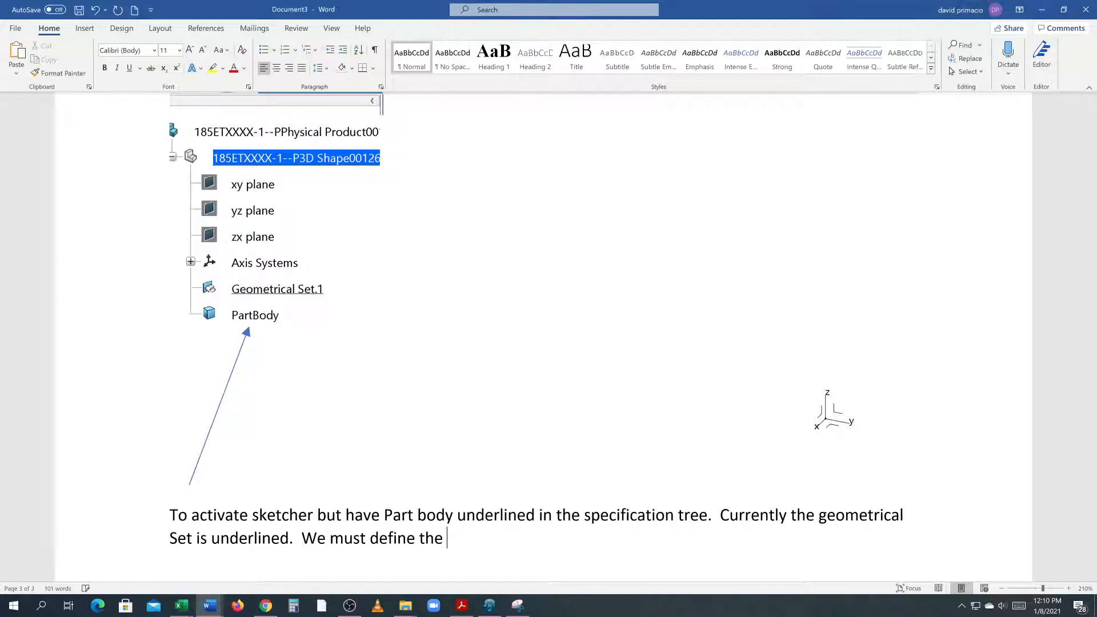
{"action": "type", "text": "inow"}
{"action": "type", "text": "work b"}
{"action": "key", "text": "BackSpace"}
{"action": "type", "text": "object "}
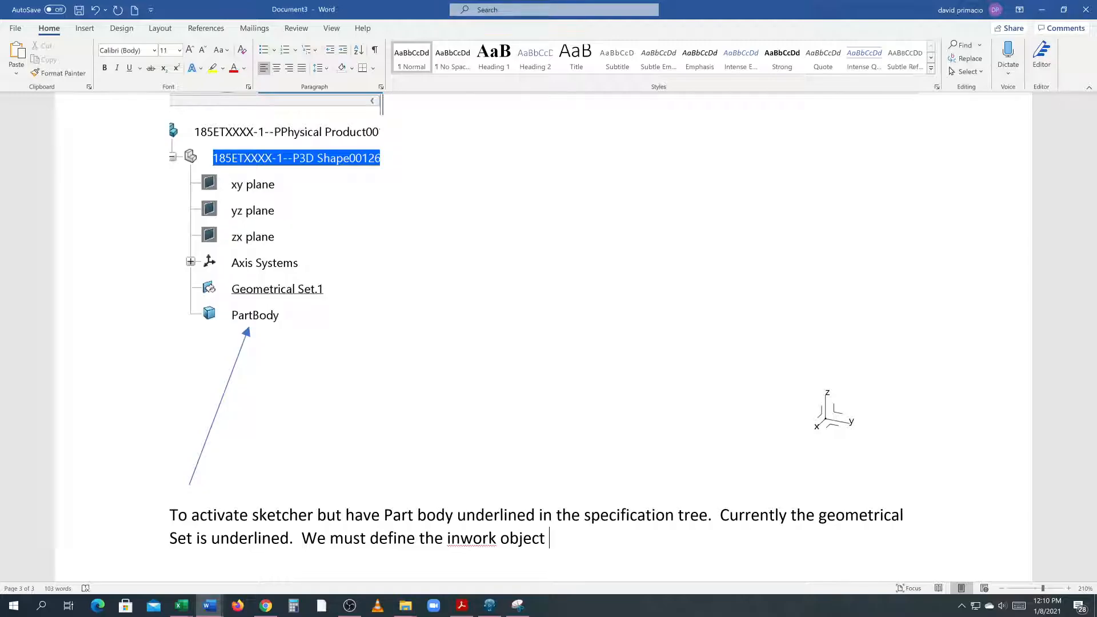
{"action": "type", "text": "by right clicking on the part body in the secit"}
{"action": "key", "text": "BackSpace"}
{"action": "key", "text": "BackSpace"}
{"action": "key", "text": "BackSpace"}
{"action": "key", "text": "BackSpace"}
{"action": "type", "text": "pecification tree."}
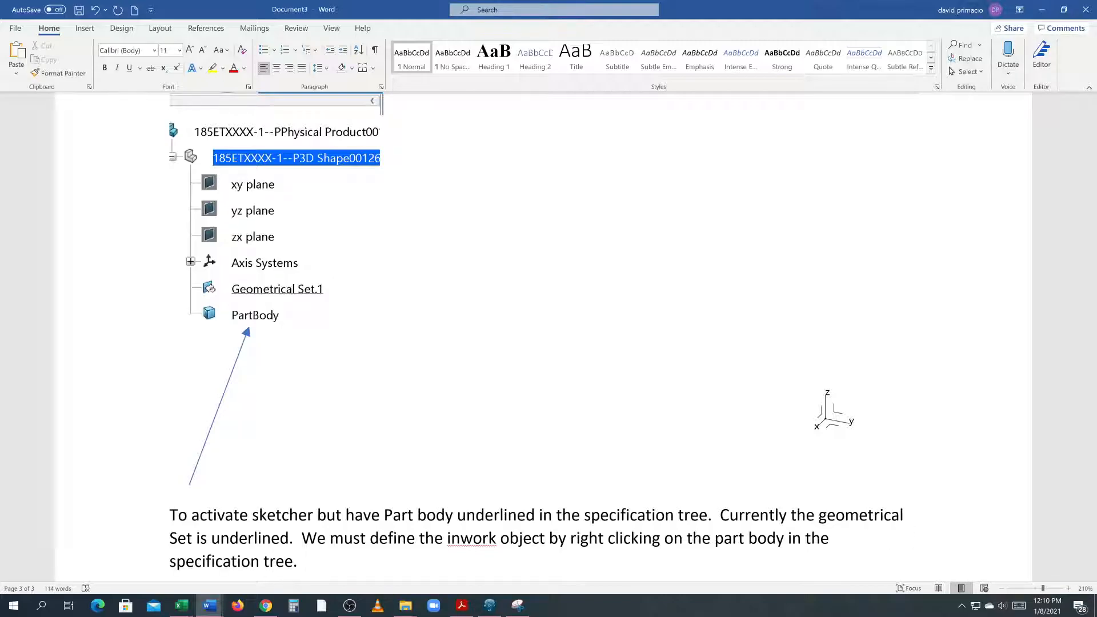
Add the sentence "This will pull up the contextual menu." to the end of the paragraph
{"action": "type", "text": "This wi"}
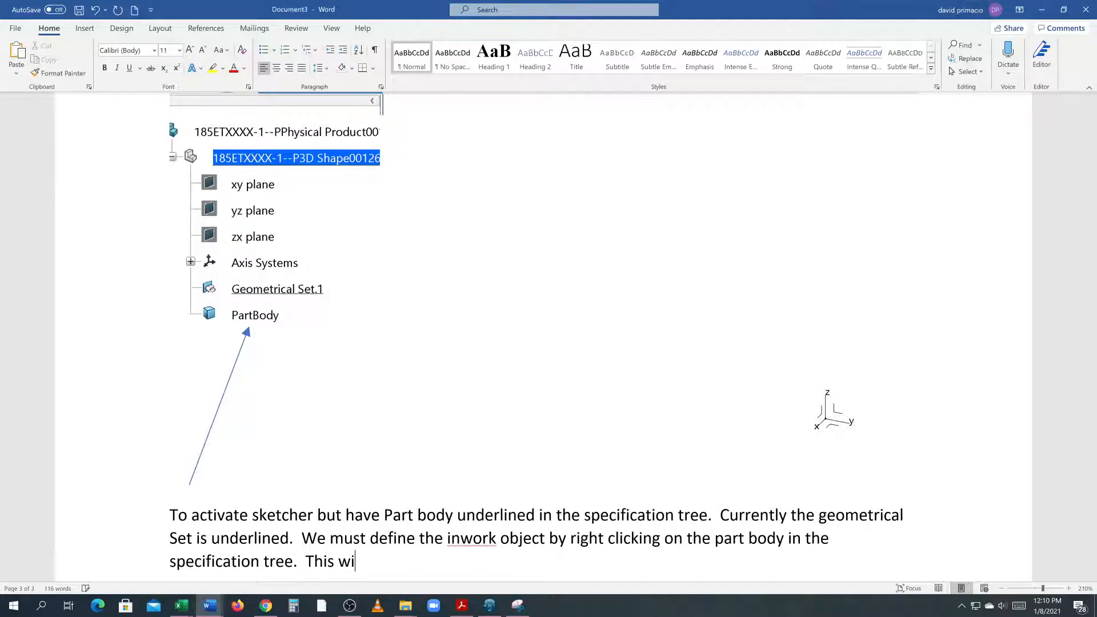
{"action": "type", "text": "ll pull up the contextul"}
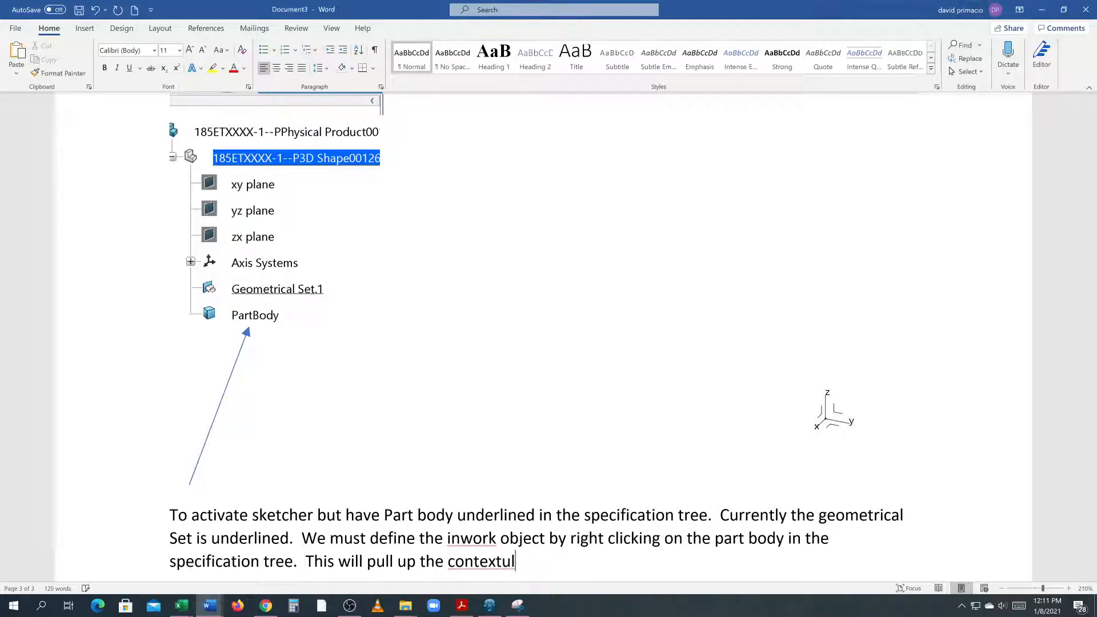
{"action": "type", "text": "al menu. "}
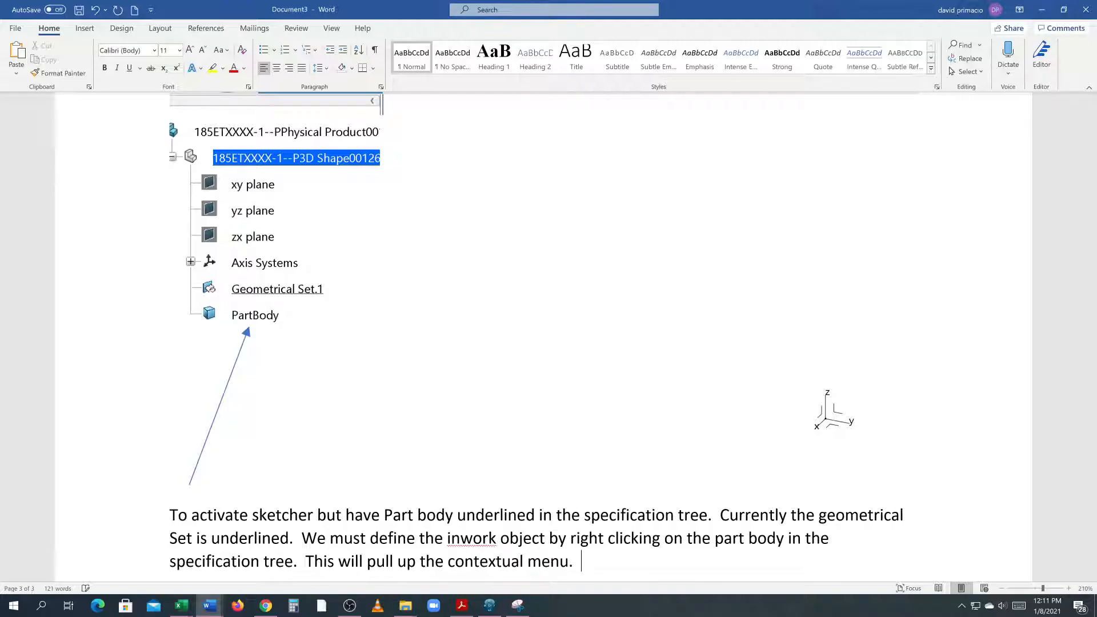
End the paragraph with the sentence "Then select In work object."
{"action": "type", "text": "Then select P"}
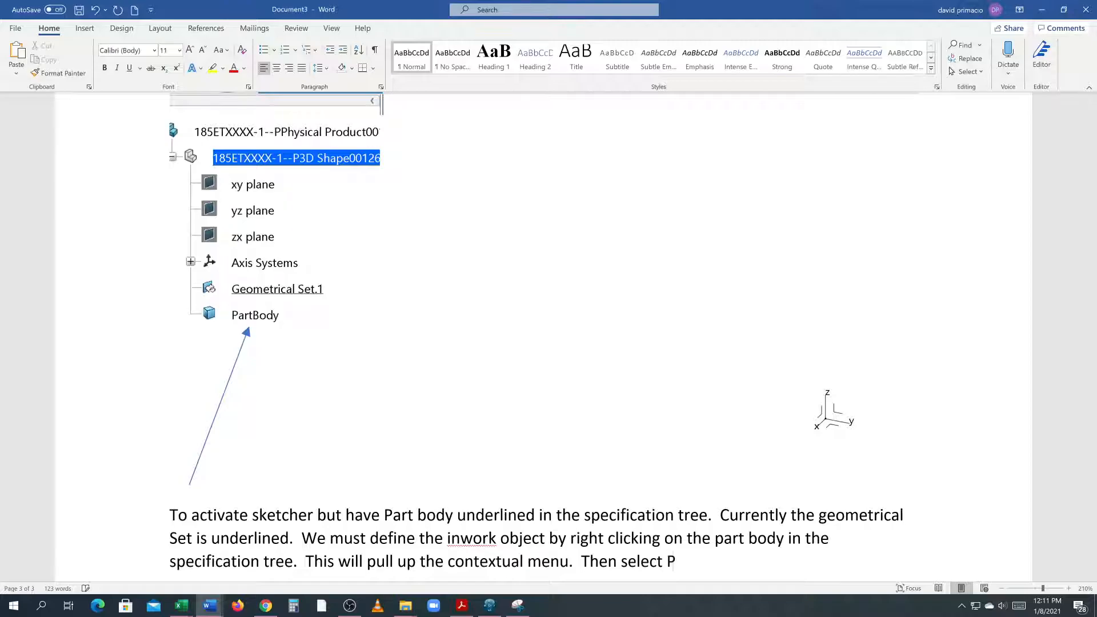
{"action": "type", "text": "ar"}
{"action": "key", "text": "BackSpace"}
{"action": "key", "text": "BackSpace"}
{"action": "key", "text": "BackSpace"}
{"action": "type", "text": "Inwork"}
{"action": "key", "text": "BackSpace"}
{"action": "key", "text": "BackSpace"}
{"action": "key", "text": "BackSpace"}
{"action": "key", "text": "BackSpace"}
{"action": "key", "text": "BackSpace"}
{"action": "type", "text": "work bo"}
{"action": "key", "text": "BackSpace"}
{"action": "key", "text": "BackSpace"}
{"action": "type", "text": "object.t \\"}
{"action": "key", "text": "BackSpace"}
{"action": "key", "text": "BackSpace"}
{"action": "key", "text": "BackSpace"}
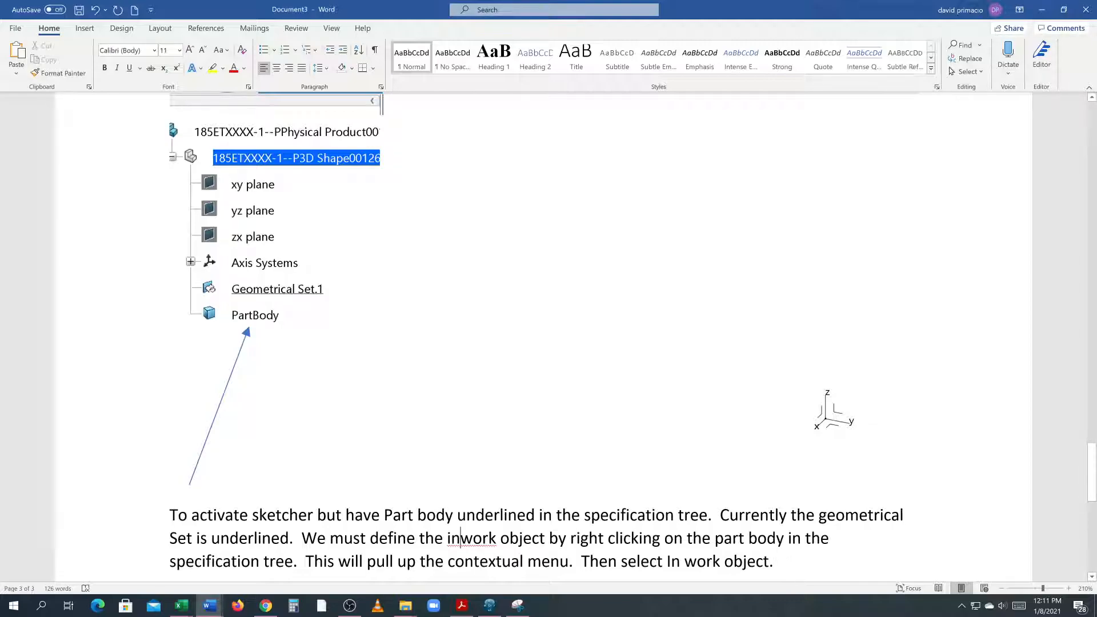
Hyphenate "inwork" as "in-work" in the sentence about defining the object
{"action": "right_click", "coordinate": [471, 546]}
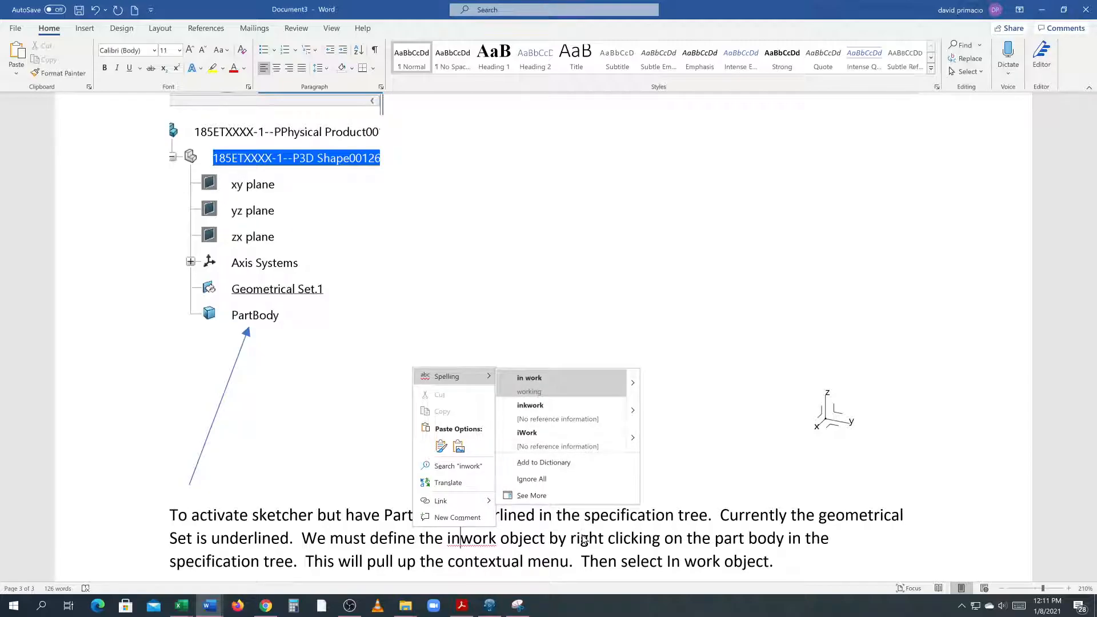
{"action": "key", "text": "Escape"}
{"action": "key", "text": "Escape"}
{"action": "type", "text": "-"}
{"action": "left_click", "coordinate": [502, 562]}
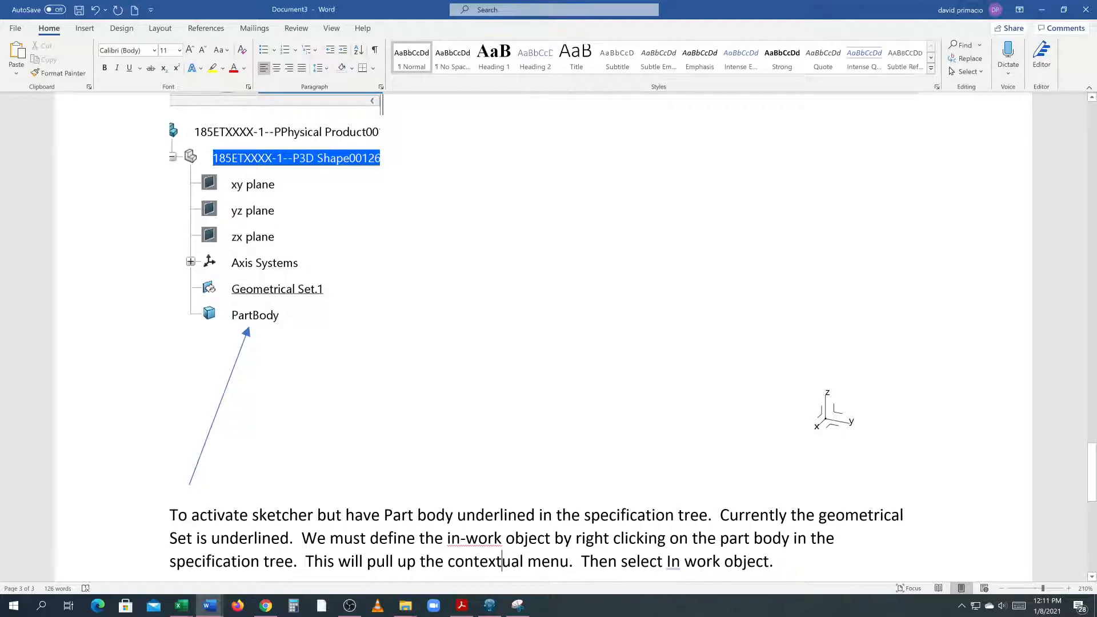
Switch to 3DEXPERIENCE CATIA and define PartBody as the in work object
{"action": "left_click", "coordinate": [489, 605]}
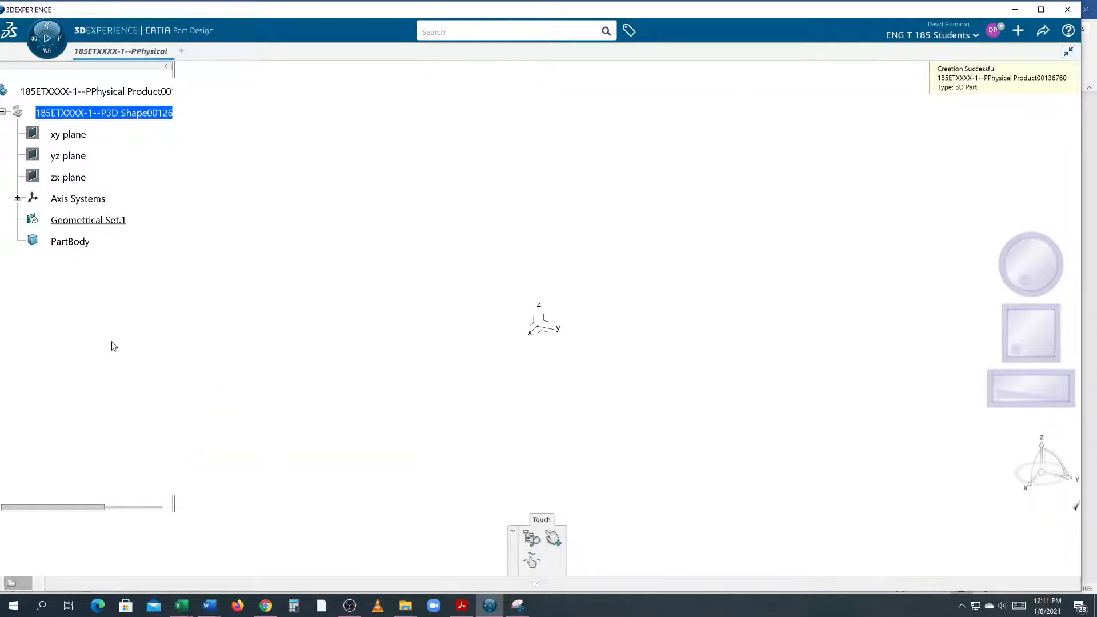
{"action": "right_click", "coordinate": [69, 245]}
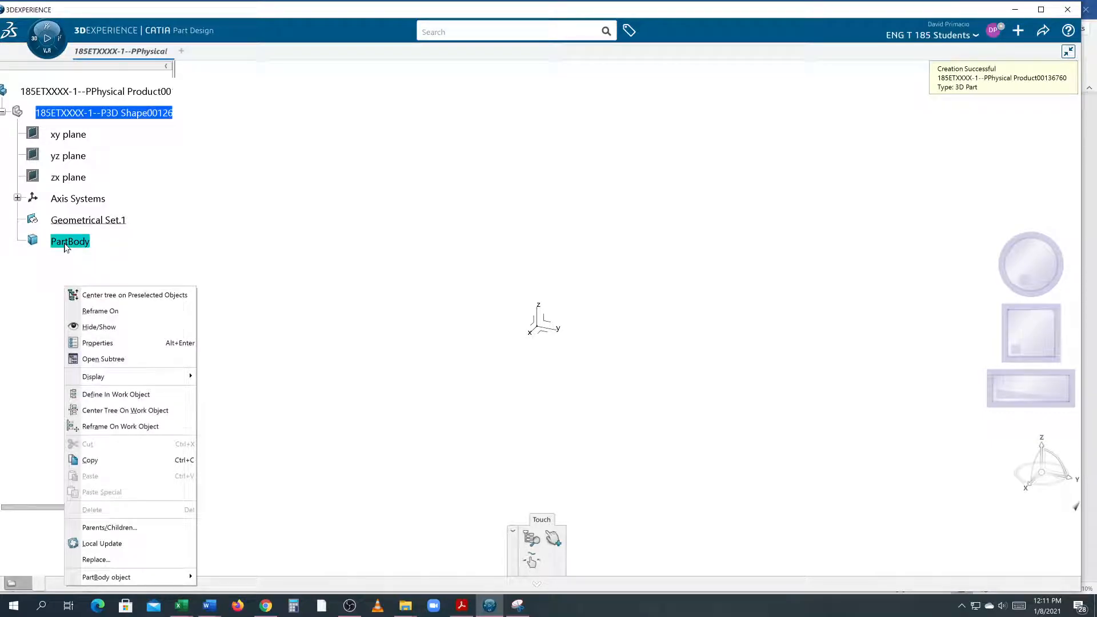
{"action": "left_click", "coordinate": [161, 397]}
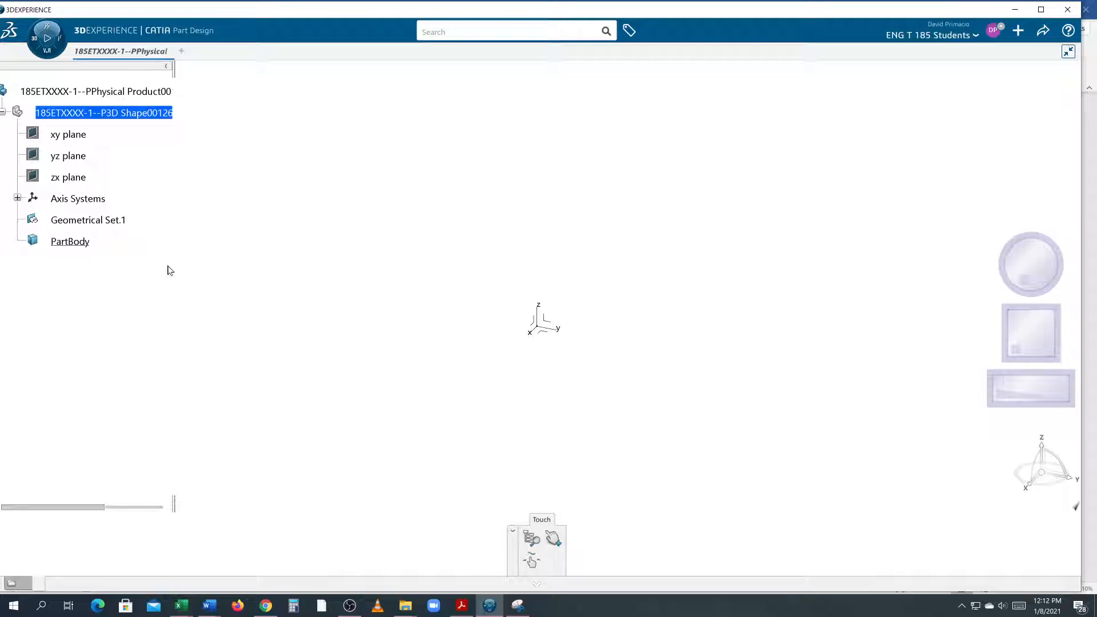
Return to the Word document and insert "Define" before "In work object" in the last sentence
{"action": "mouse_move", "coordinate": [210, 605]}
{"action": "left_click", "coordinate": [289, 589]}
{"action": "scroll", "coordinate": [331, 456], "scroll_direction": "down", "scroll_amount": 3}
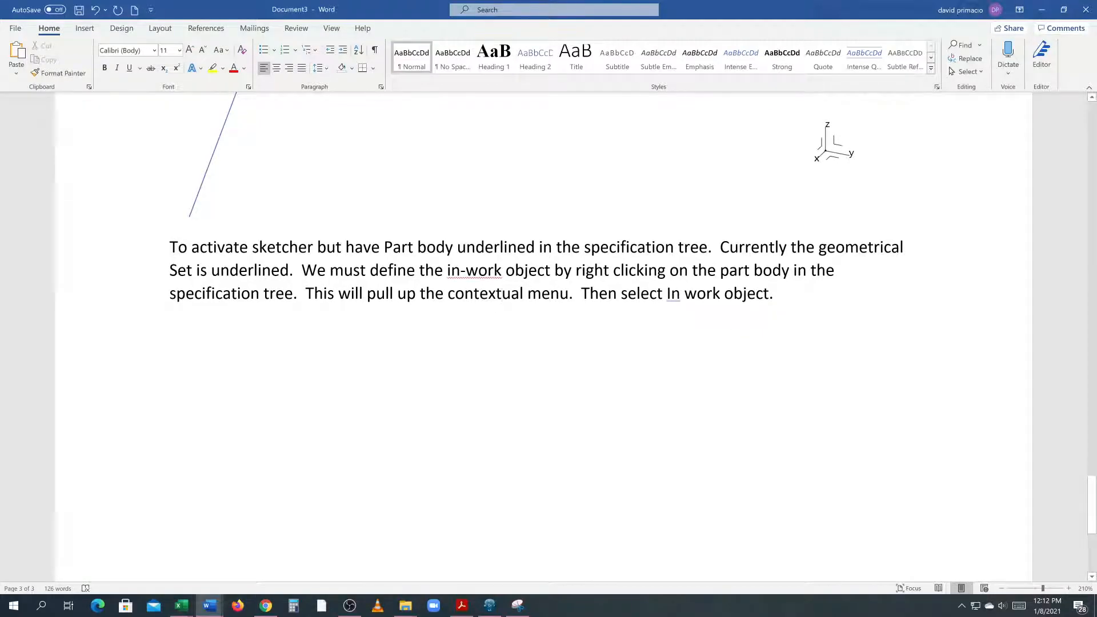
{"action": "left_click", "coordinate": [667, 293]}
{"action": "type", "text": "de"}
{"action": "key", "text": "BackSpace"}
{"action": "key", "text": "BackSpace"}
{"action": "type", "text": "Define"}
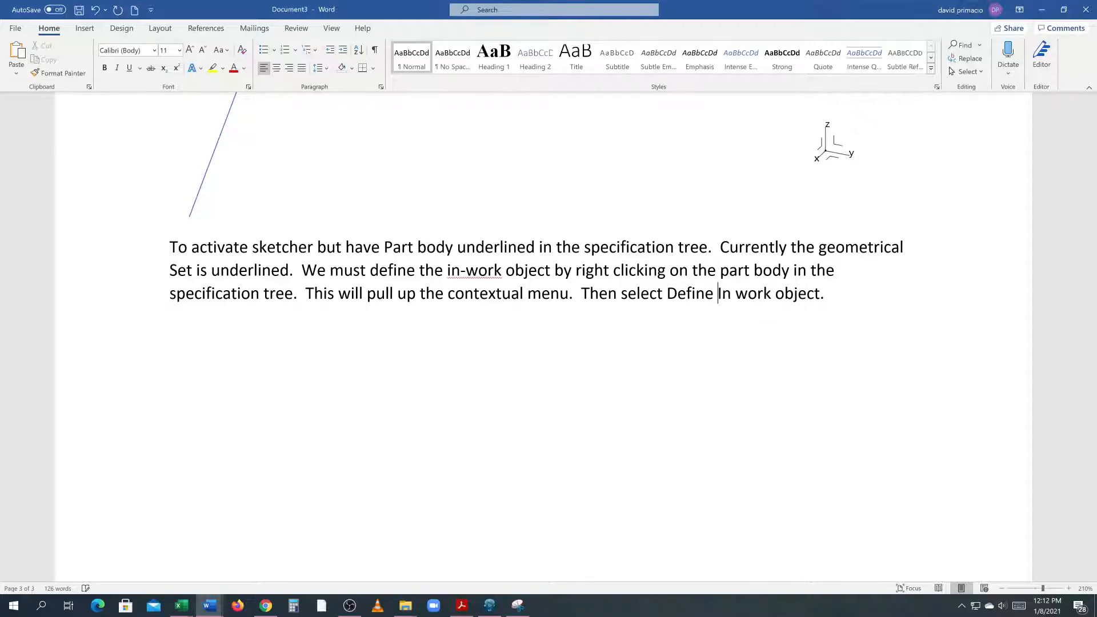
Insert "Define" before "in-work object" in the sentence beginning "We must define the"
{"action": "left_click", "coordinate": [641, 380]}
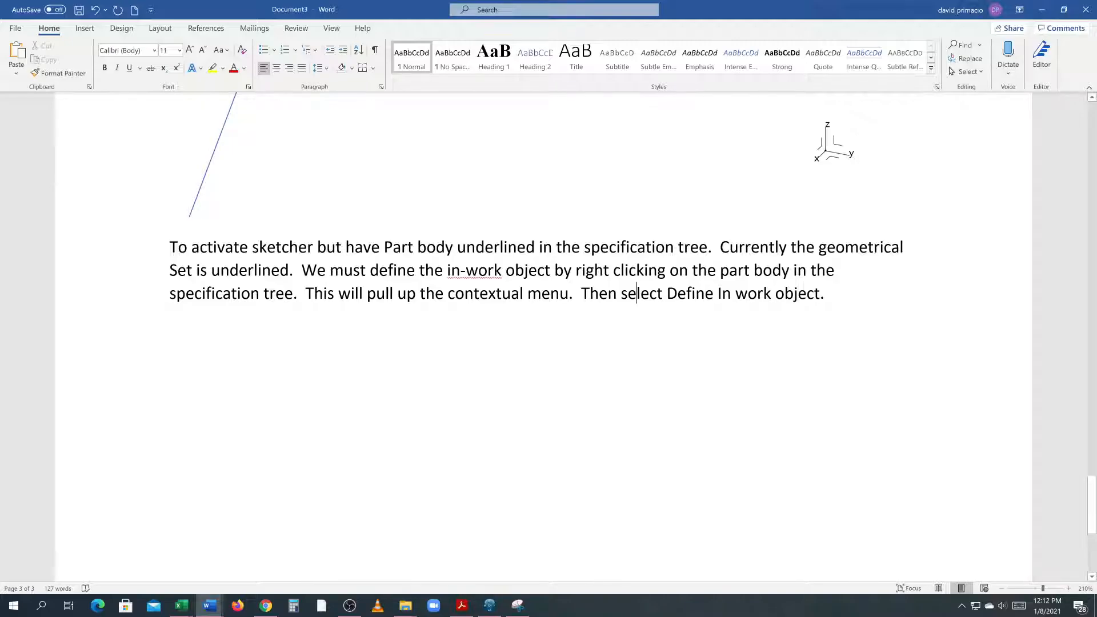
{"action": "type", "text": "Define"}
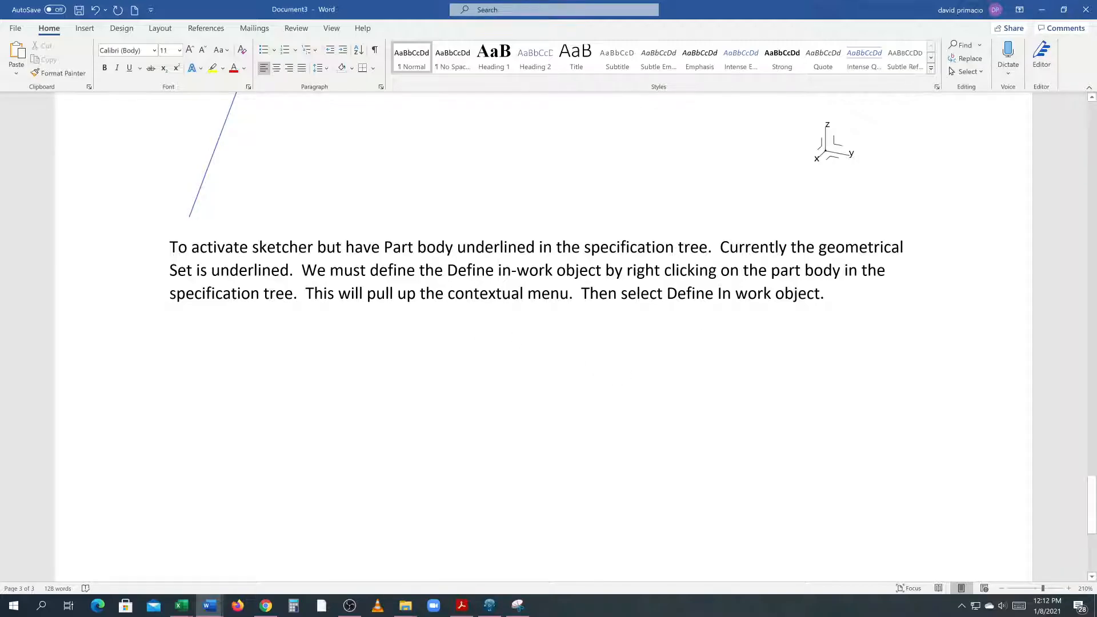
Change "In work" to "in-work" in the last sentence of the paragraph about activating sketcher
{"action": "left_click_drag", "start_coordinate": [735, 294], "coordinate": [718, 297]}
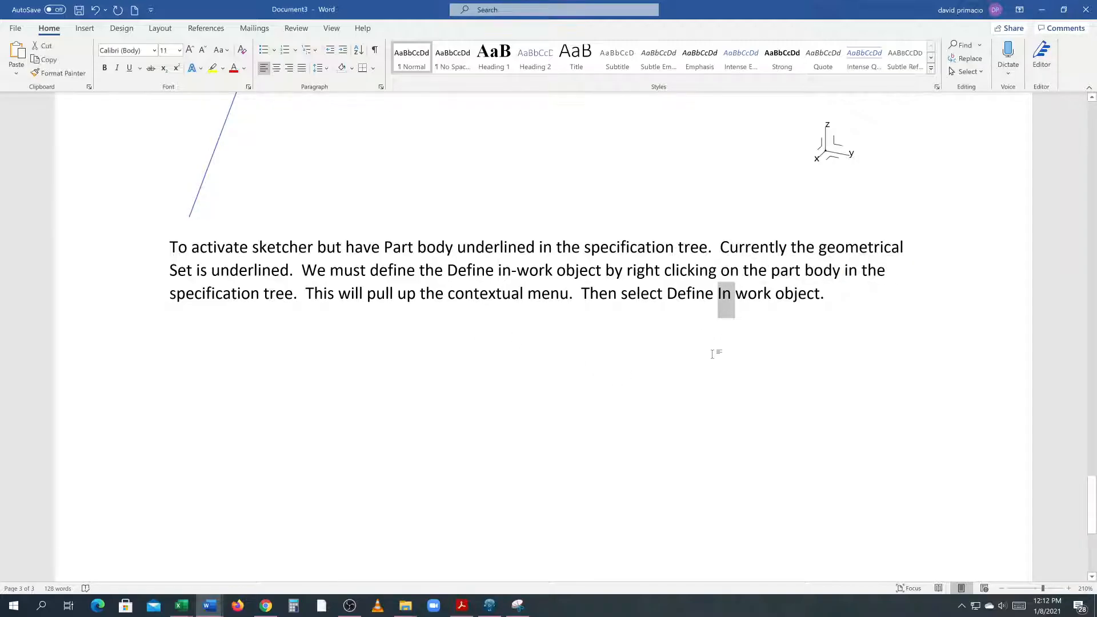
{"action": "type", "text": "in-"}
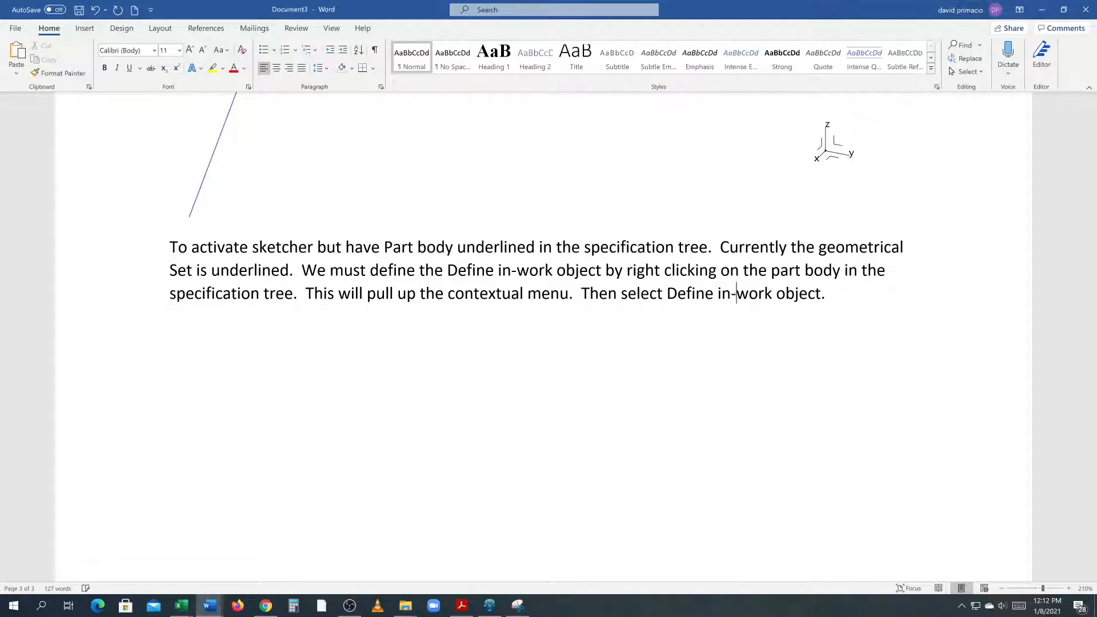
{"action": "left_click", "coordinate": [913, 343]}
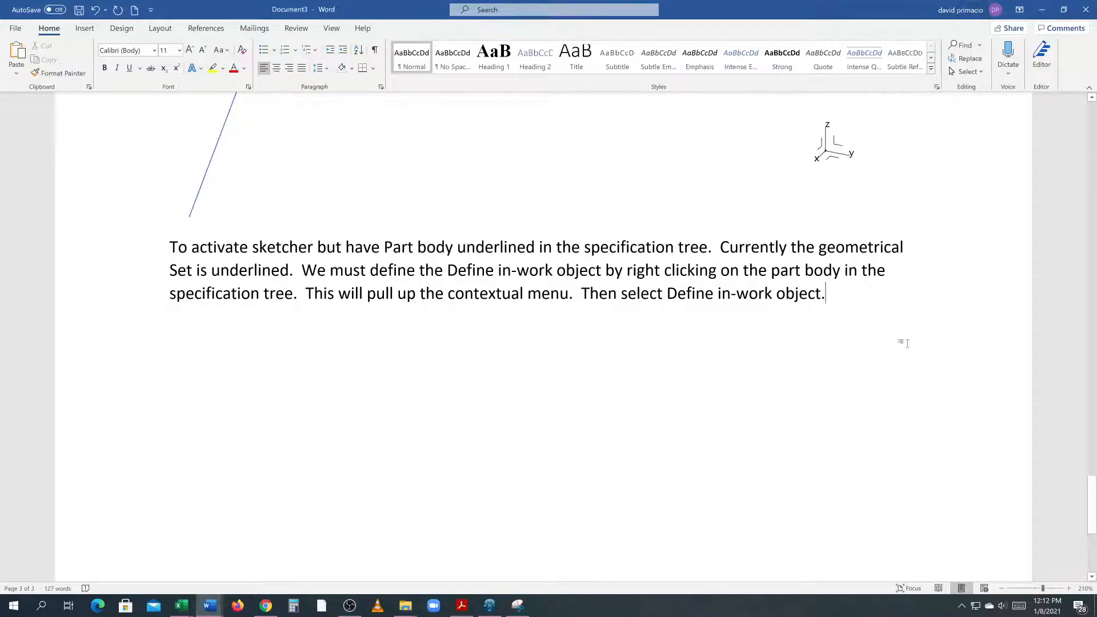
Insert a screen clipping of the CATIA specification tree with PartBody underlined, two lines below the paragraph
{"action": "key", "text": "Return"}
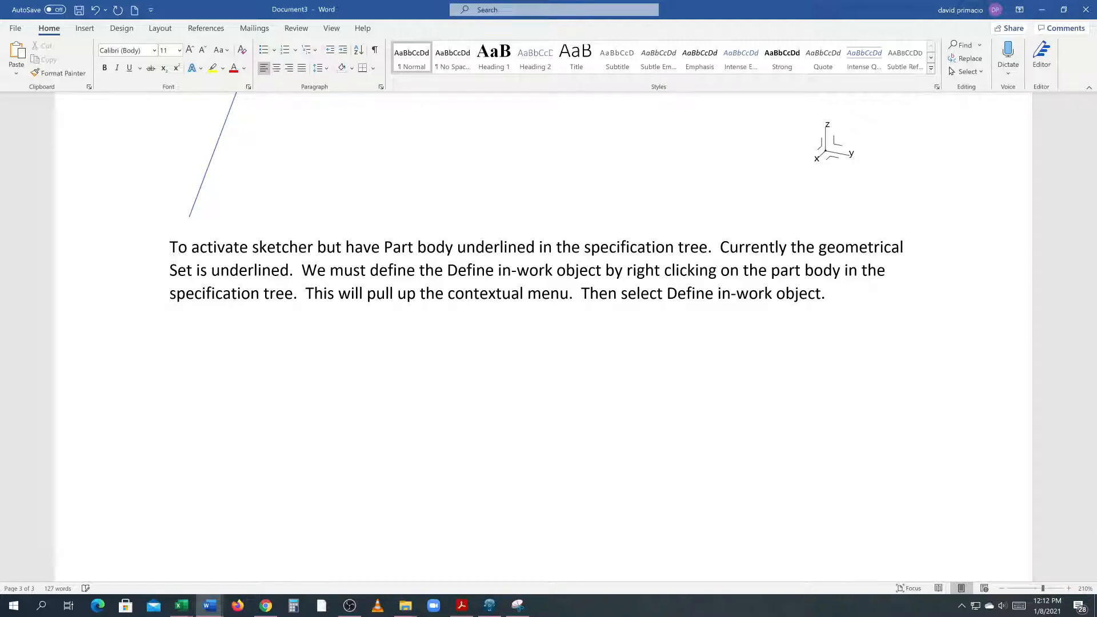
{"action": "key", "text": "Return"}
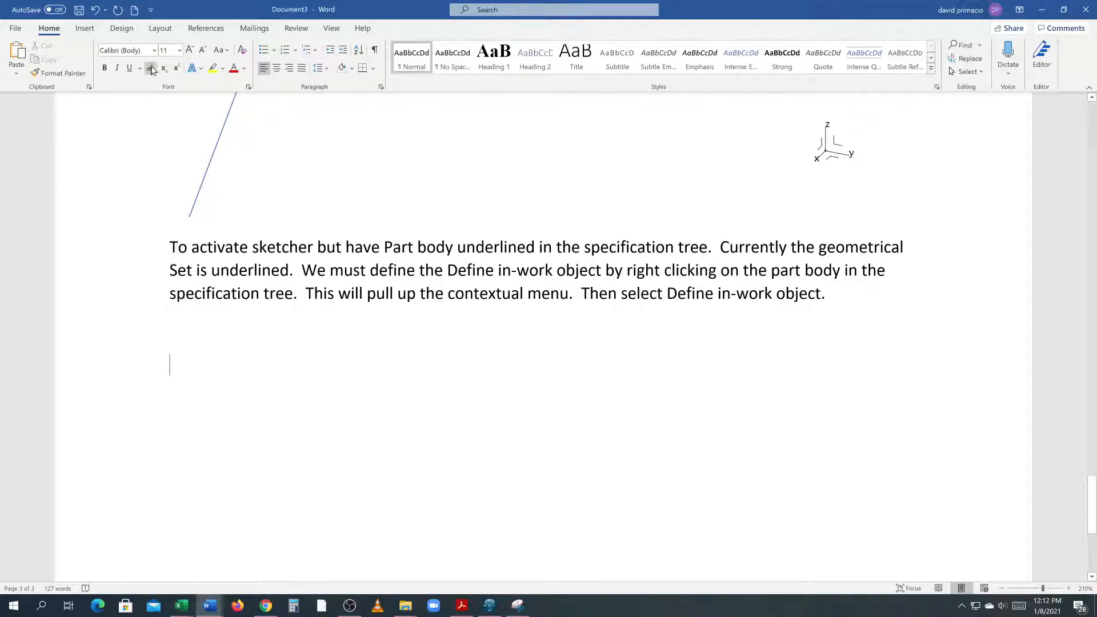
{"action": "left_click", "coordinate": [84, 29]}
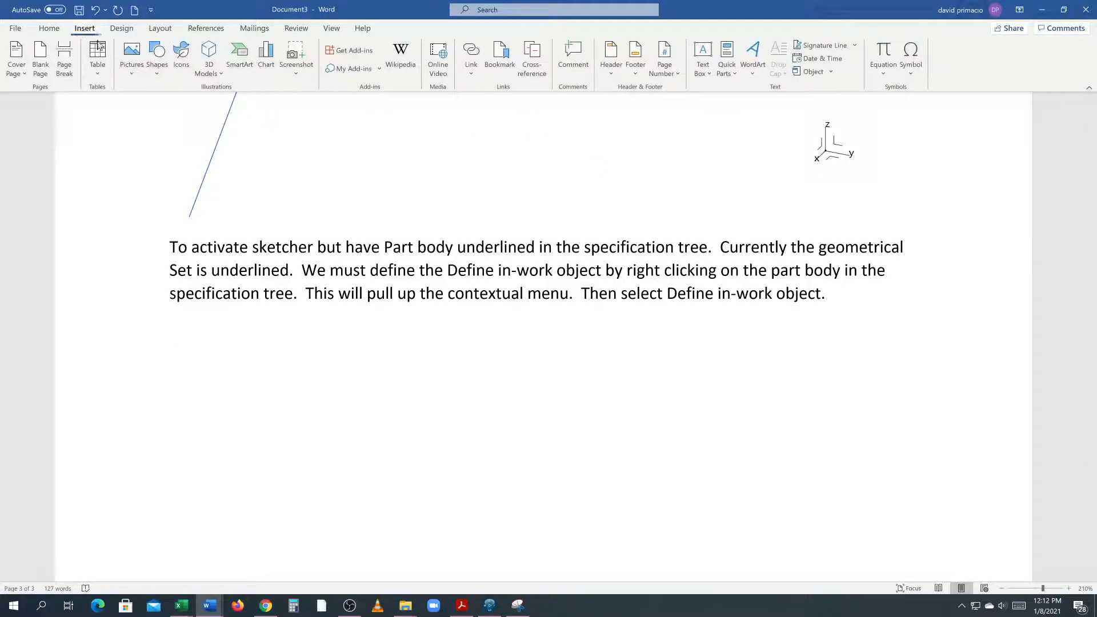
{"action": "left_click", "coordinate": [294, 74]}
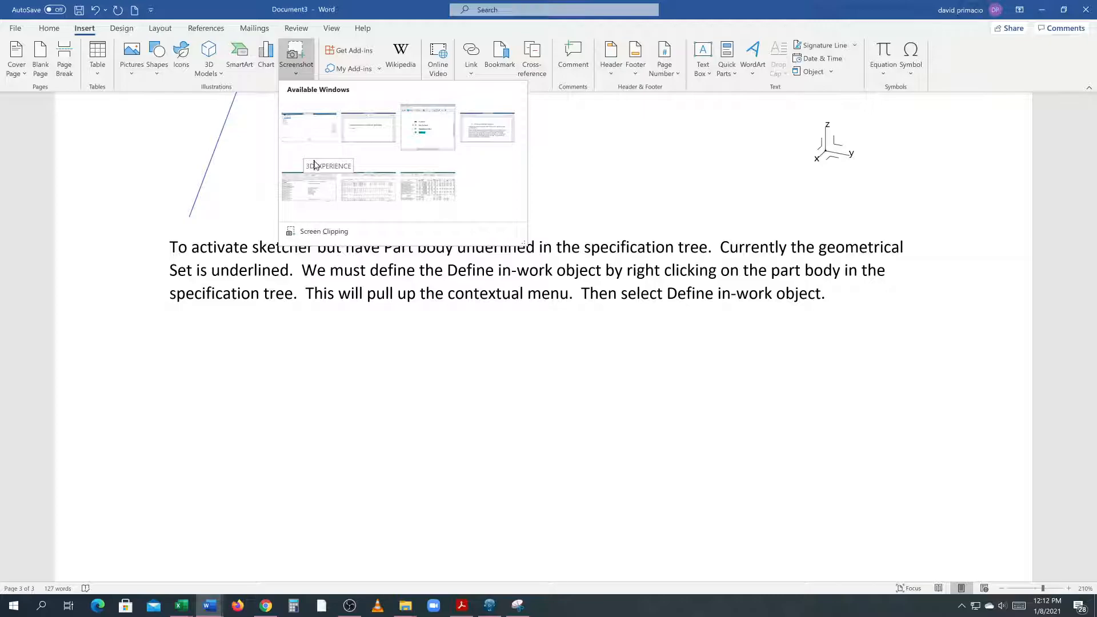
{"action": "left_click", "coordinate": [312, 231]}
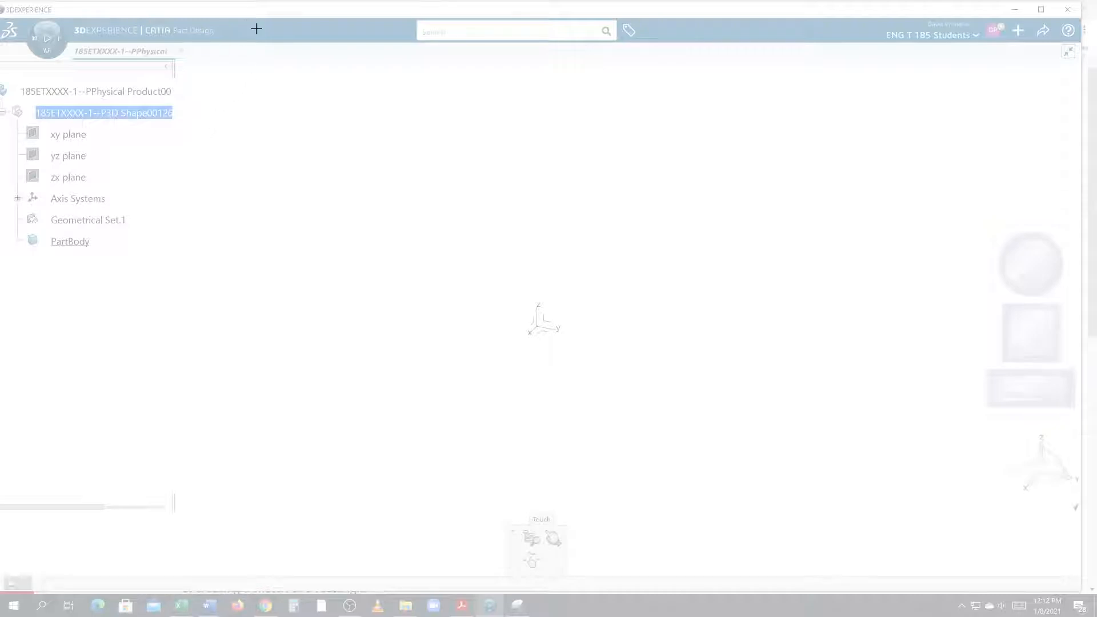
{"action": "left_click_drag", "start_coordinate": [245, 8], "coordinate": [3, 266]}
{"action": "scroll", "coordinate": [530, 334], "scroll_direction": "down", "scroll_amount": 4}
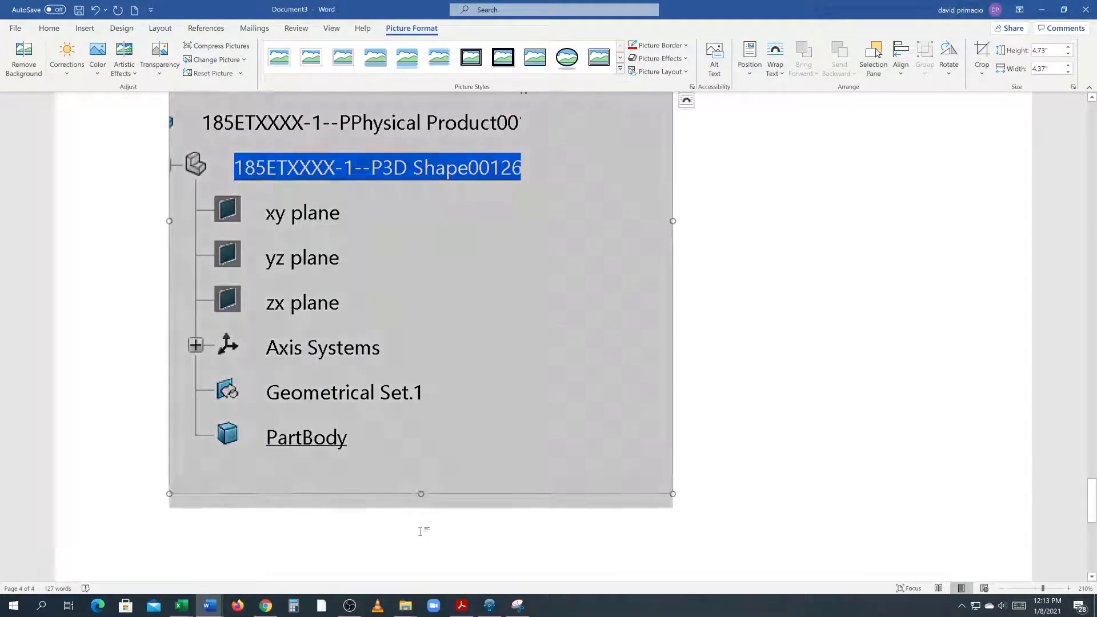
Write "The Part Body is now underlined defining it as the in-work object." below the specification tree picture
{"action": "left_click", "coordinate": [759, 499]}
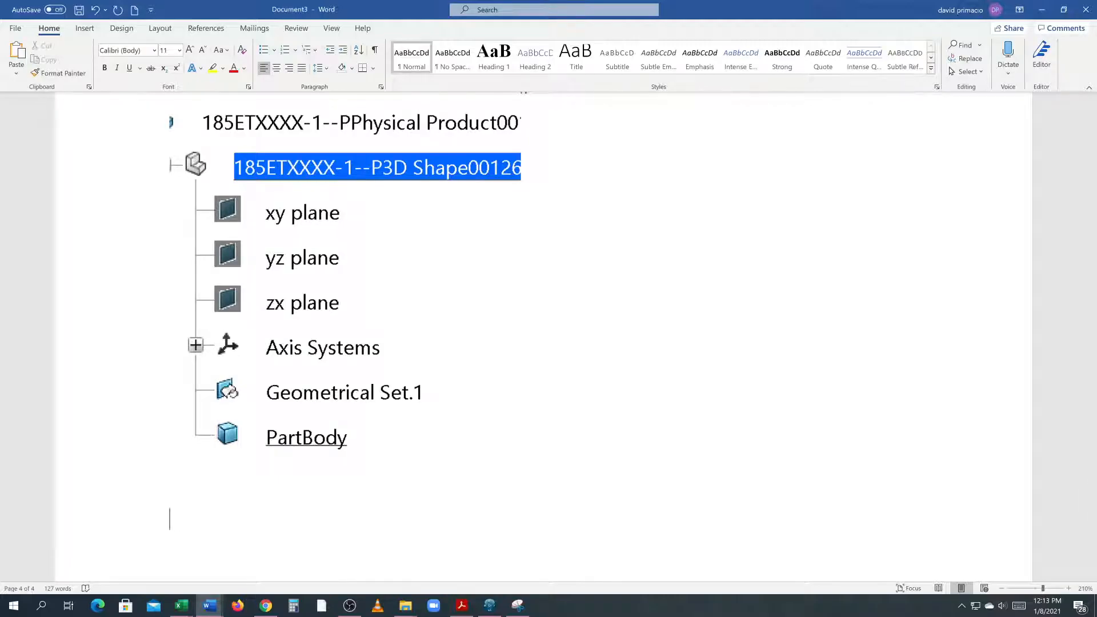
{"action": "type", "text": "The Part Body is now"}
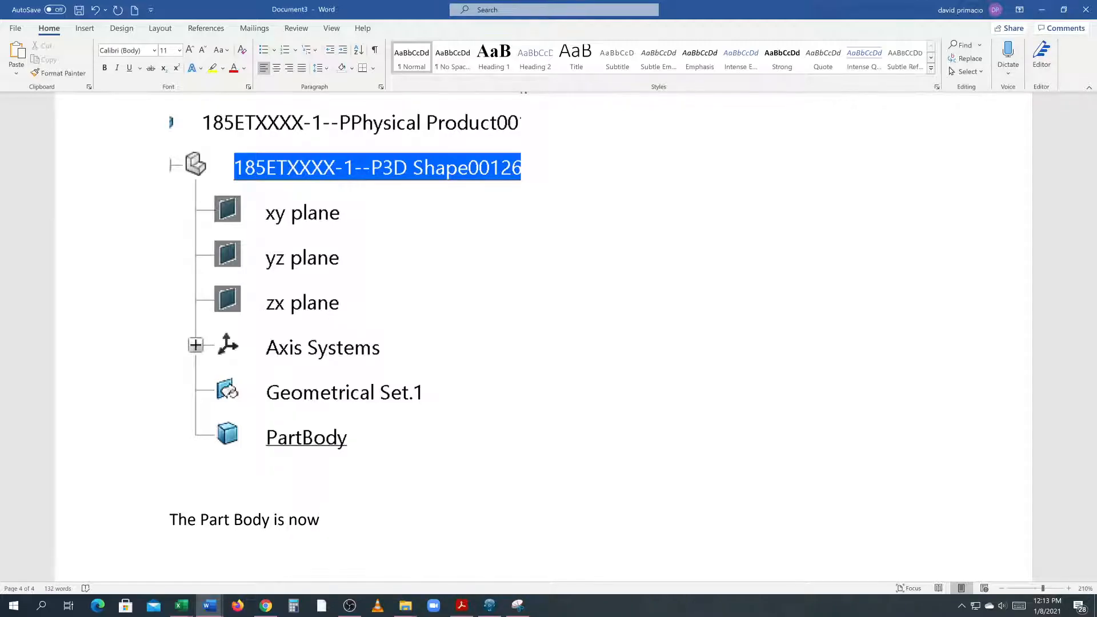
{"action": "type", "text": " underlined defining it as the inwork object."}
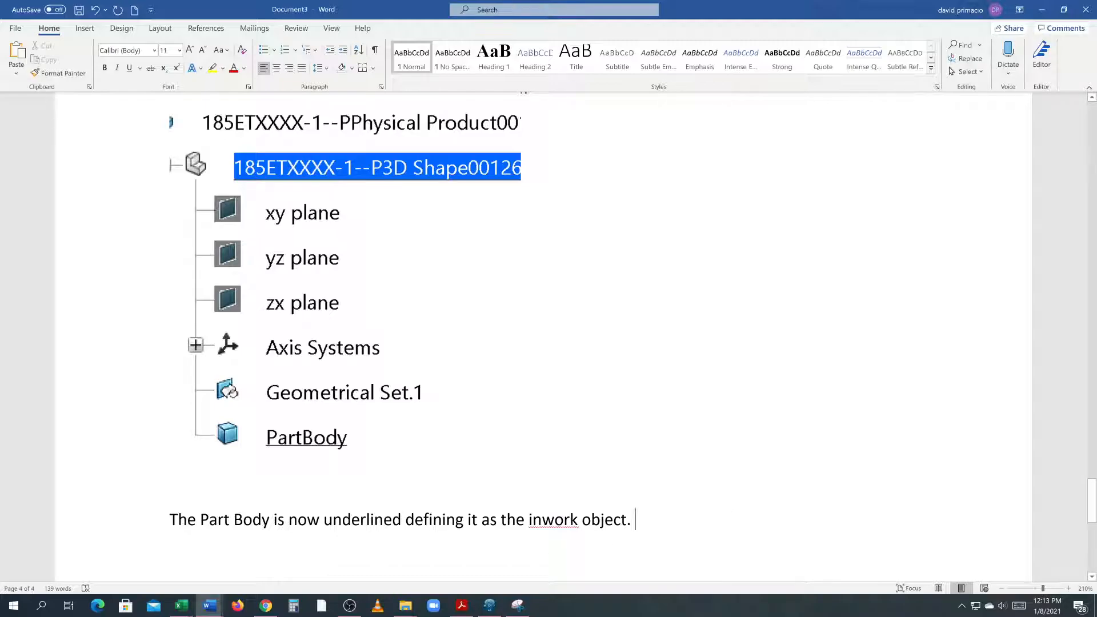
{"action": "left_click", "coordinate": [551, 548]}
{"action": "type", "text": "-"}
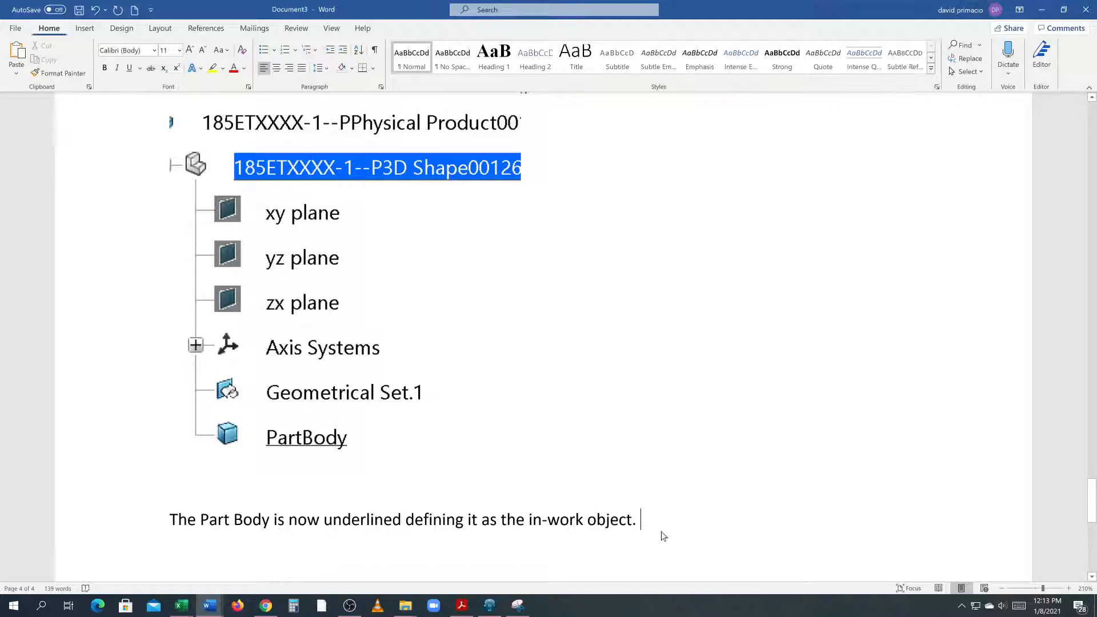
Switch to 3DEXPERIENCE CATIA and select the yz plane on the axis system in the 3D view
{"action": "key", "text": "alt+Tab"}
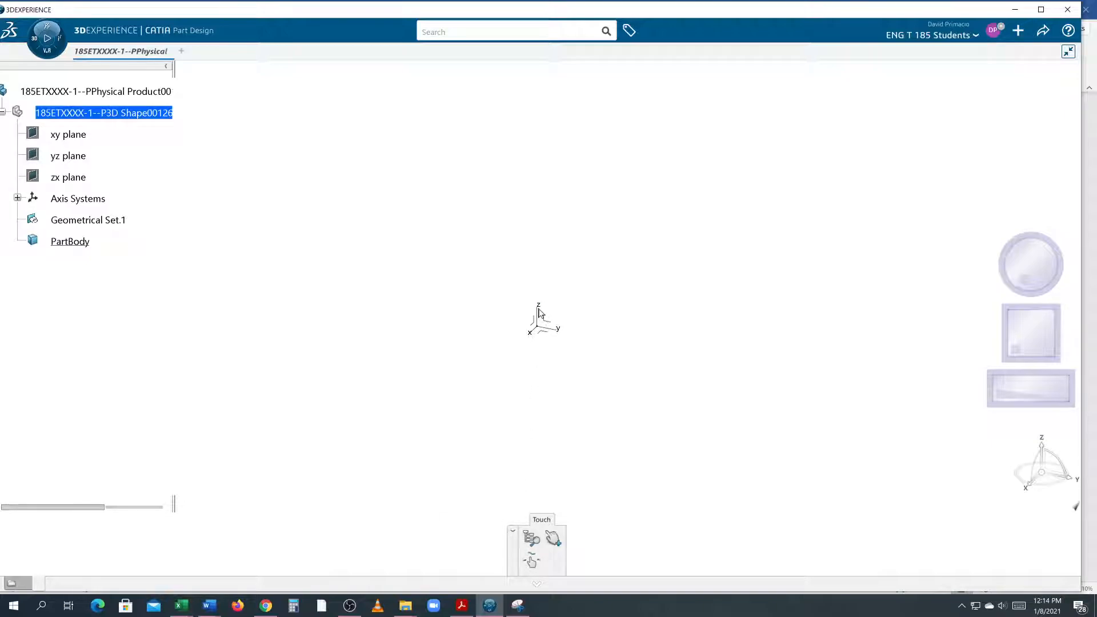
{"action": "left_click", "coordinate": [554, 326]}
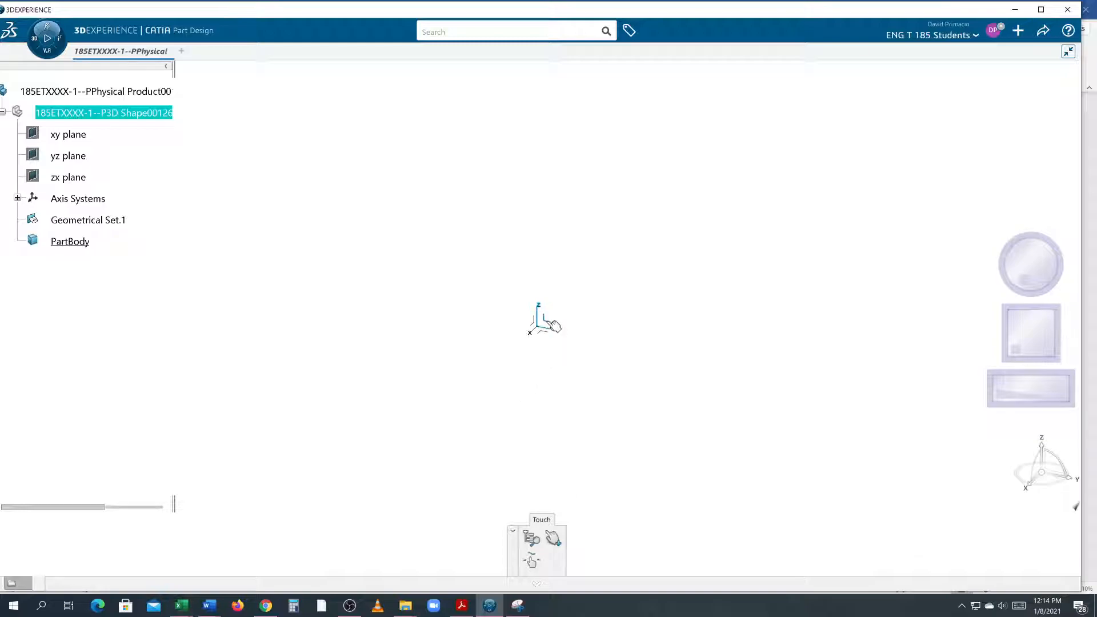
{"action": "left_click", "coordinate": [552, 324]}
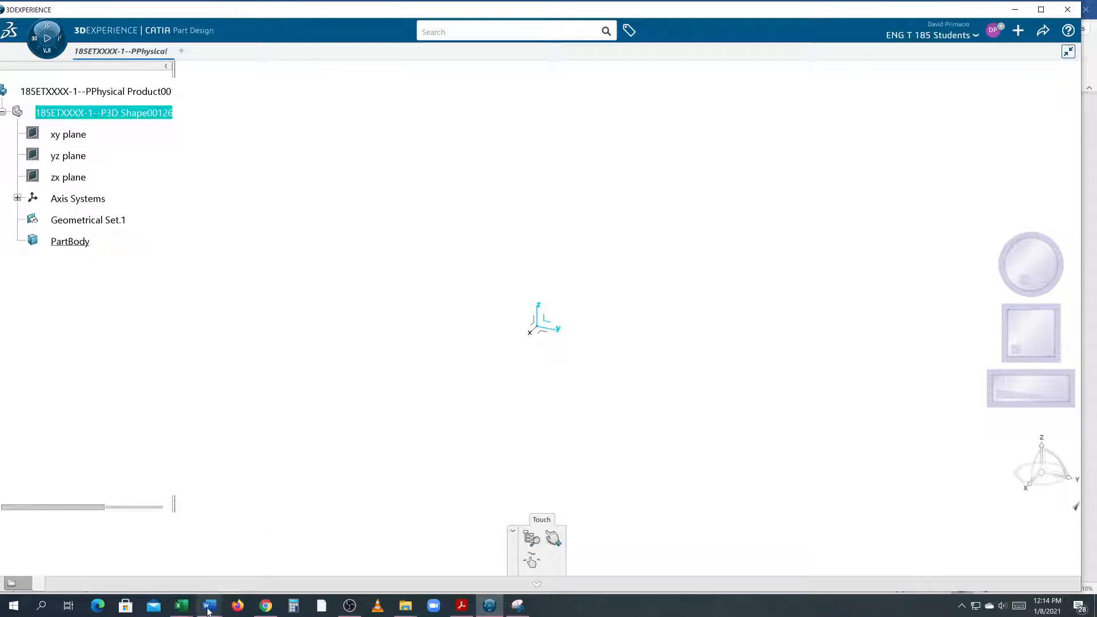
Return to the Word document and add the line "Select the YZ plane on the axis" below the in-work object sentence
{"action": "mouse_move", "coordinate": [221, 589]}
{"action": "left_click", "coordinate": [333, 557]}
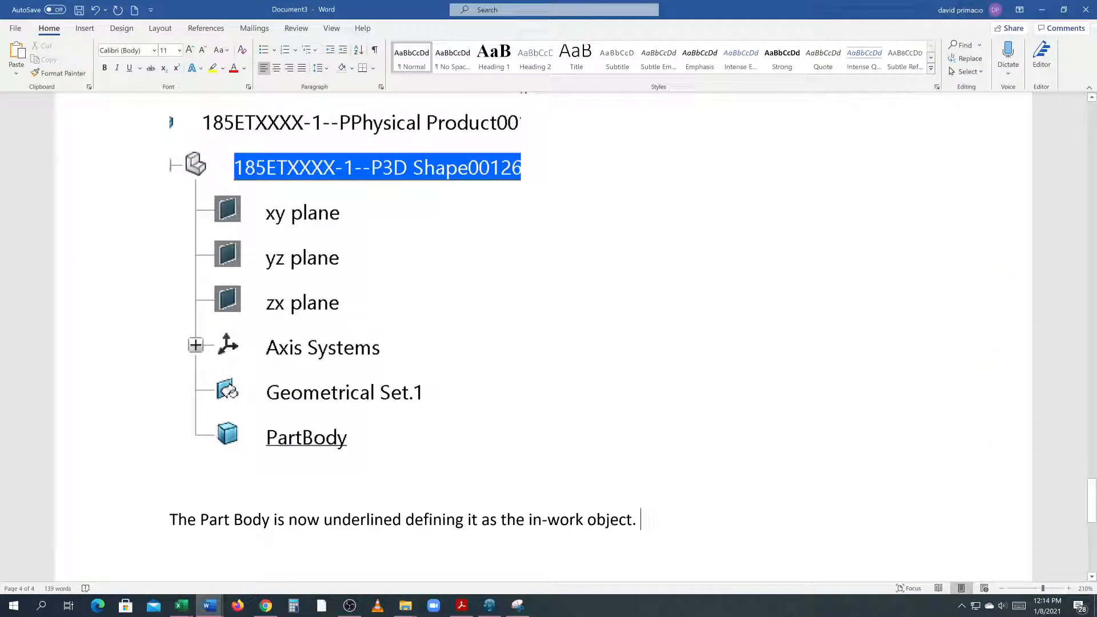
{"action": "scroll", "coordinate": [403, 420], "scroll_direction": "down", "scroll_amount": 2}
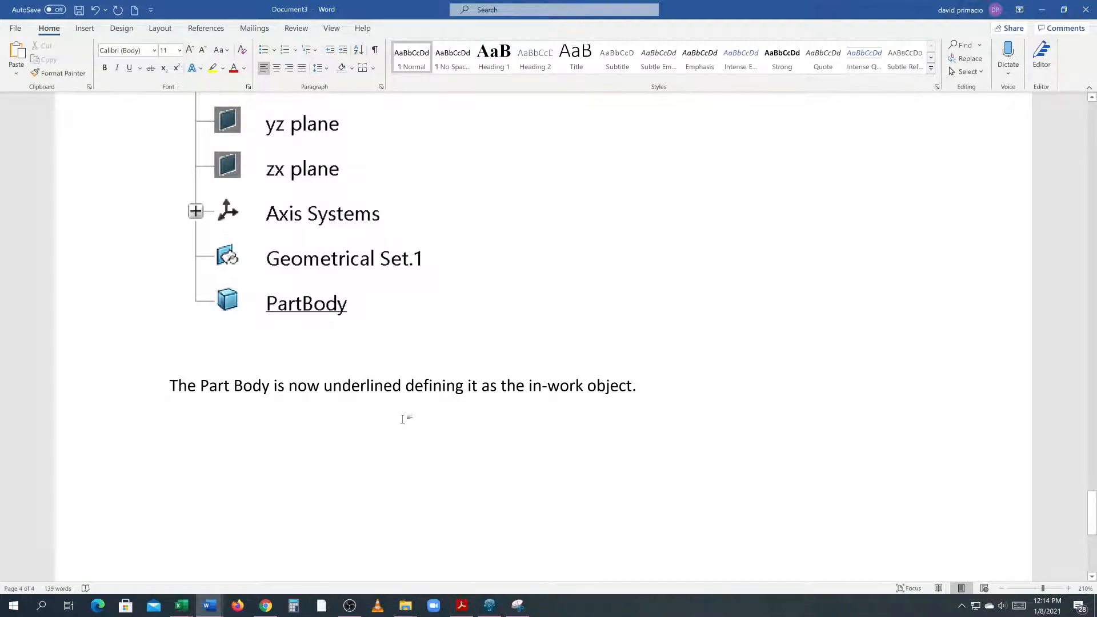
{"action": "left_click", "coordinate": [357, 444]}
{"action": "key", "text": "Return"}
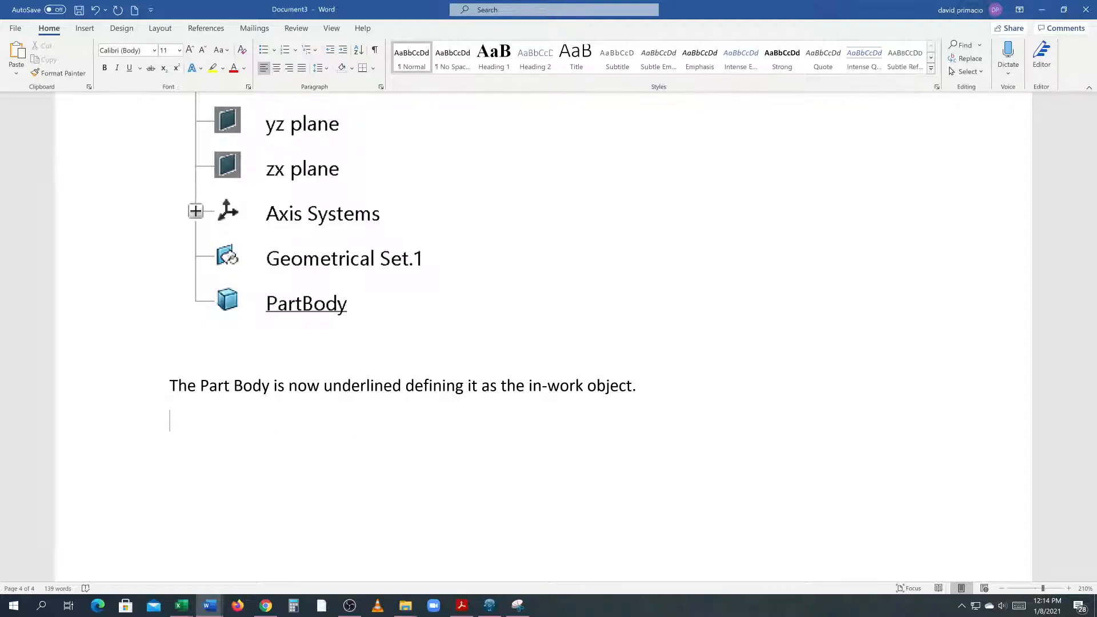
{"action": "type", "text": "Select the YZ pl"}
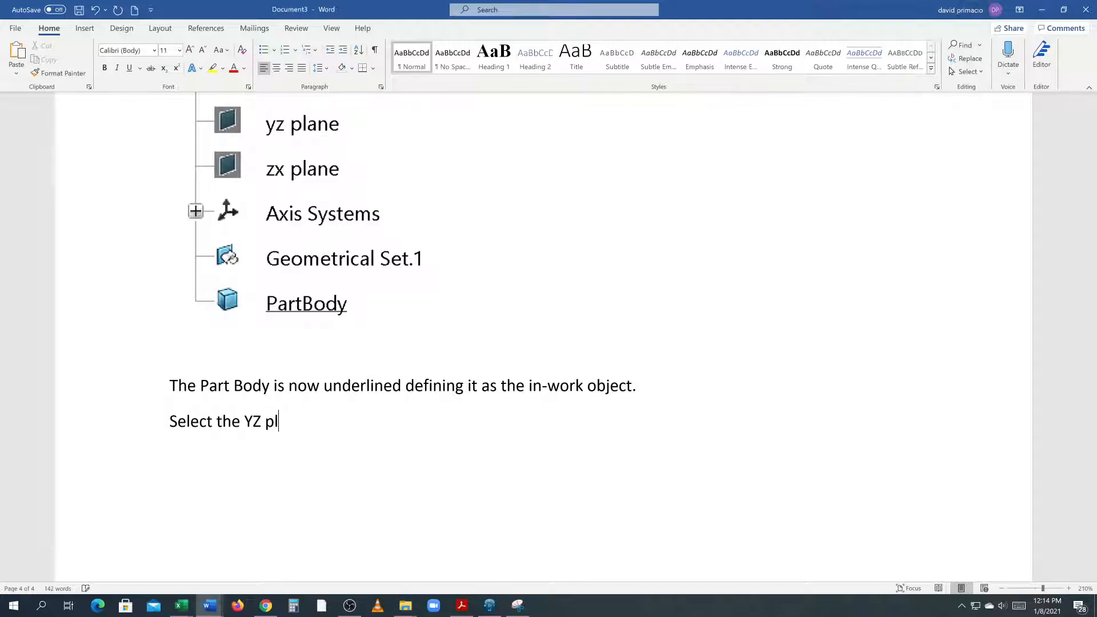
{"action": "type", "text": "ane on the axis"}
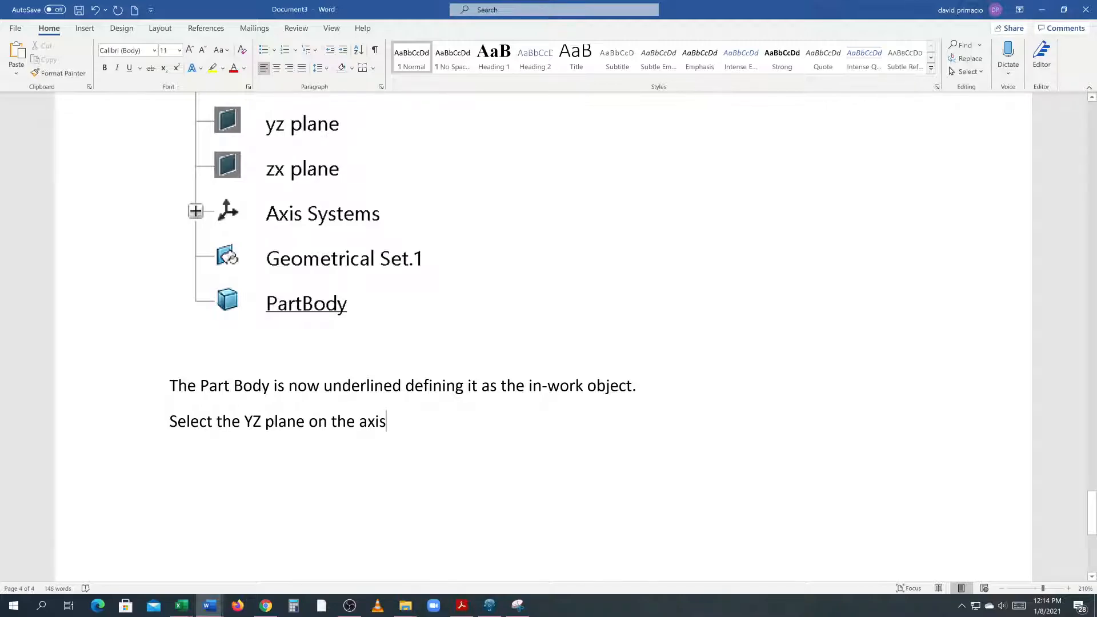
{"action": "key", "text": "alt"}
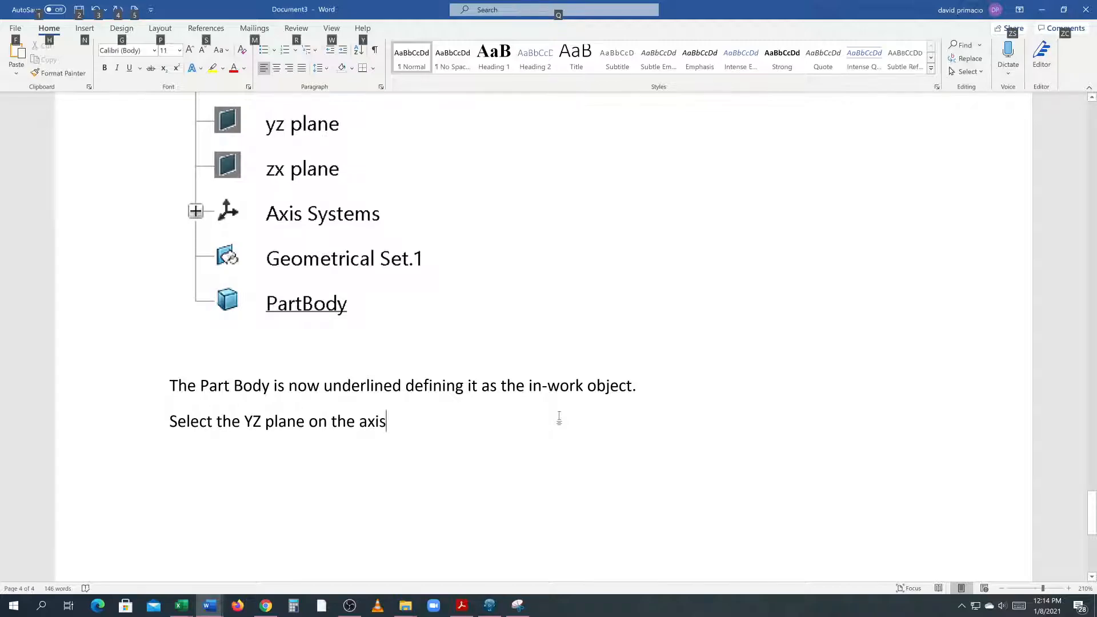
{"action": "key", "text": "alt"}
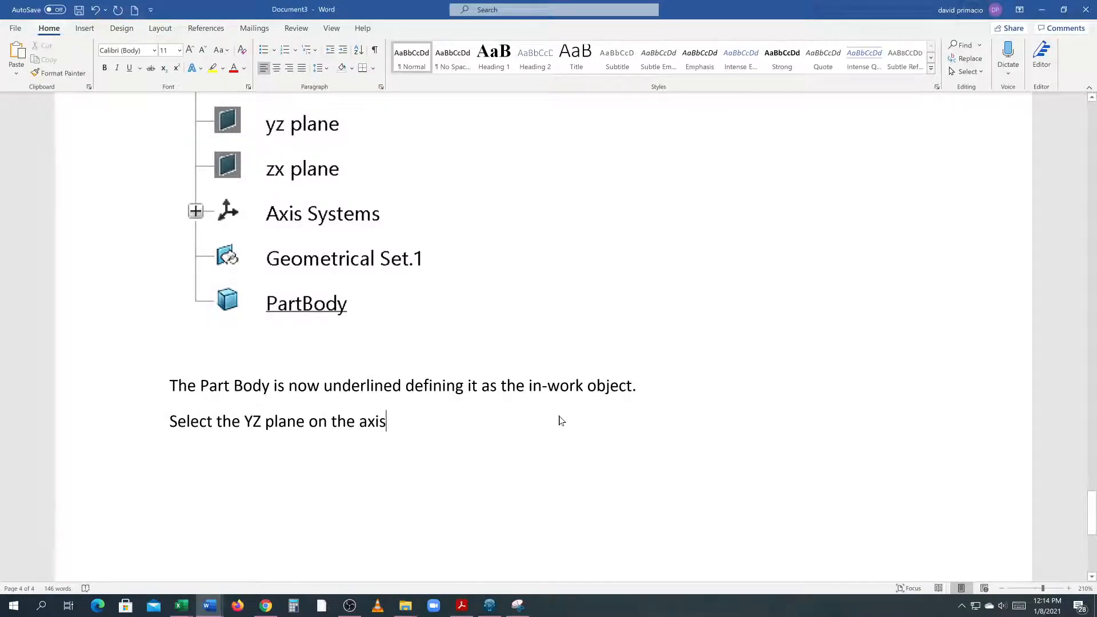
Insert a screen clipping of the CATIA axis system with the yz plane highlighted, on a new line below the YZ plane instruction
{"action": "key", "text": "Return"}
{"action": "left_click", "coordinate": [85, 28]}
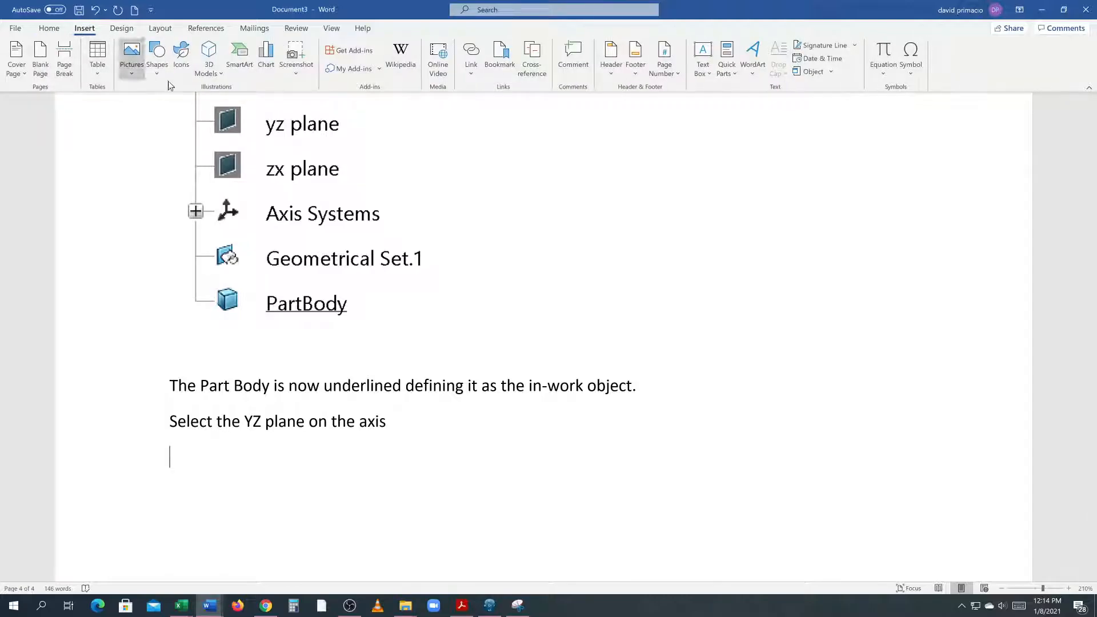
{"action": "left_click", "coordinate": [296, 63]}
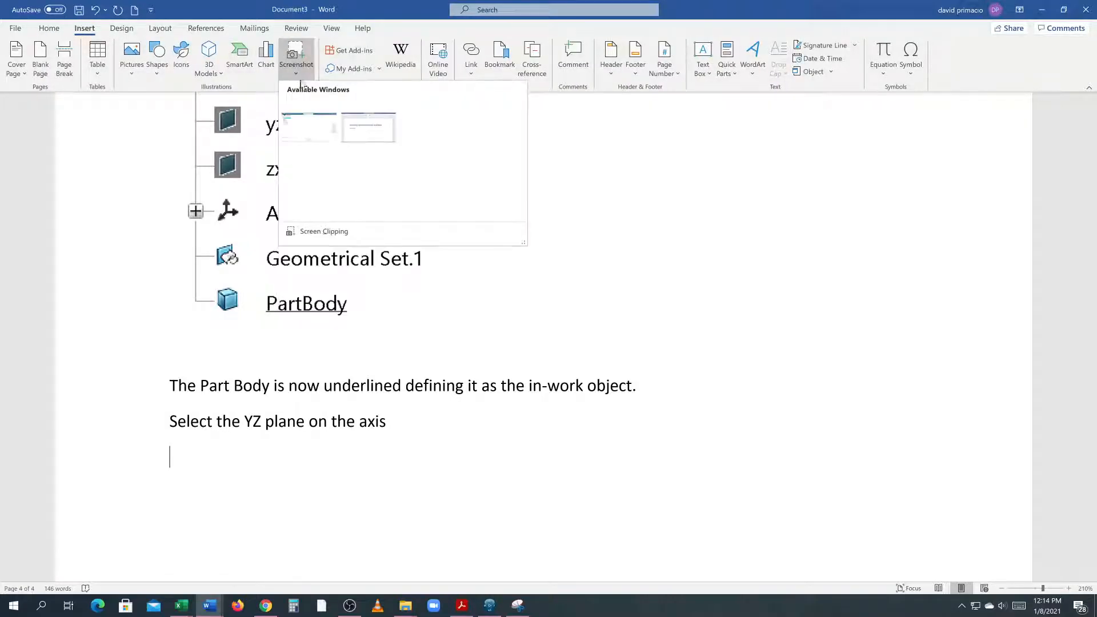
{"action": "left_click", "coordinate": [331, 235]}
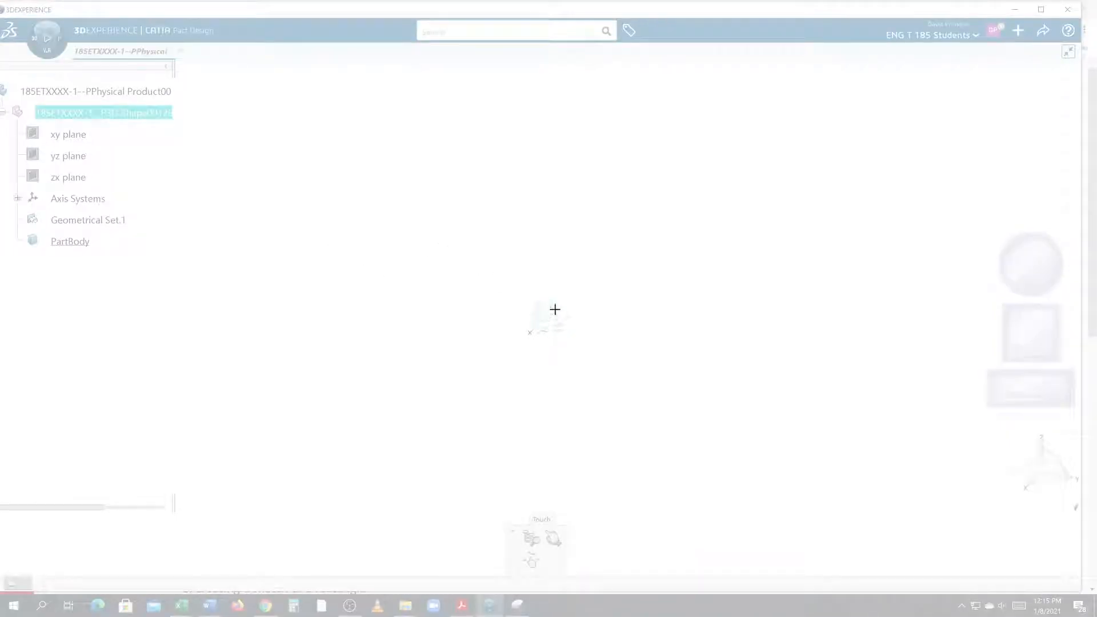
{"action": "left_click_drag", "start_coordinate": [486, 267], "coordinate": [586, 367]}
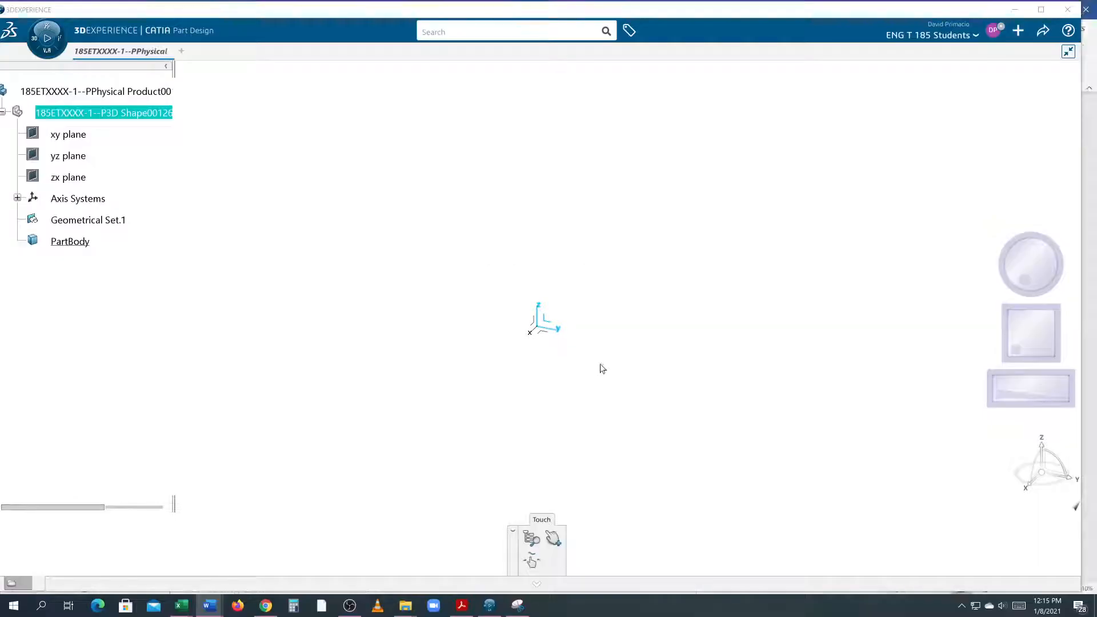
{"action": "key", "text": "alt+Tab"}
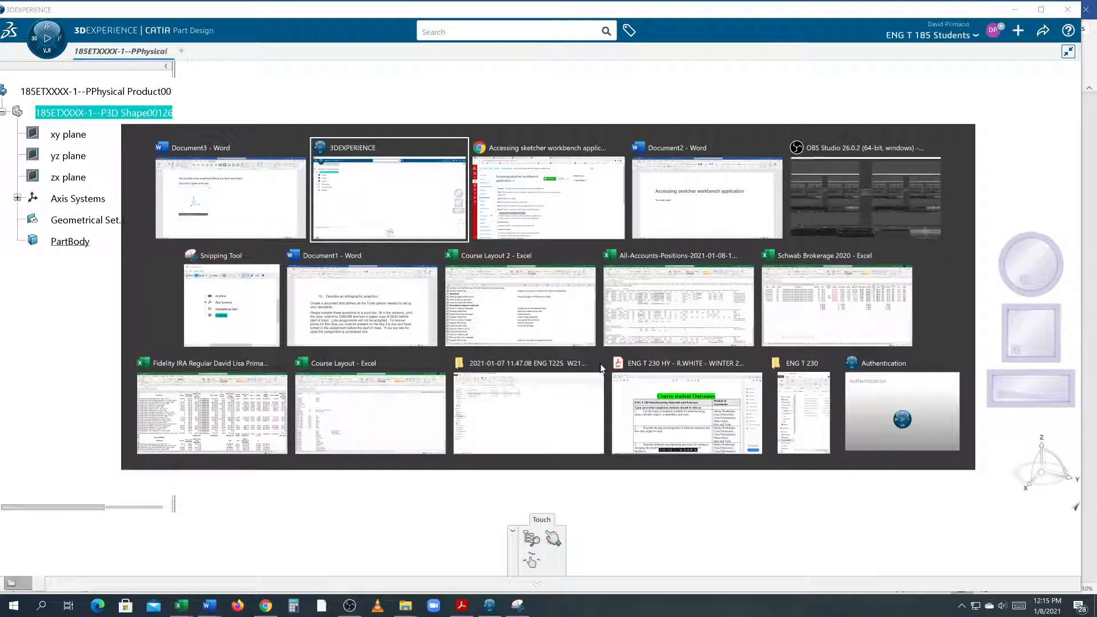
{"action": "left_click", "coordinate": [209, 605]}
{"action": "left_click", "coordinate": [303, 582]}
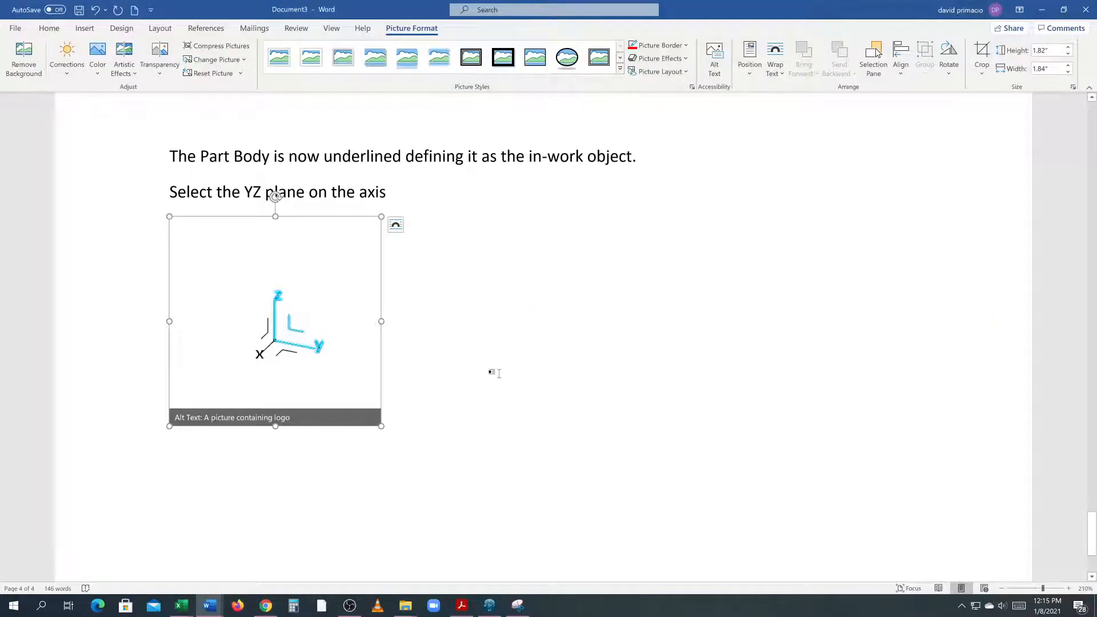
{"action": "left_click", "coordinate": [492, 371]}
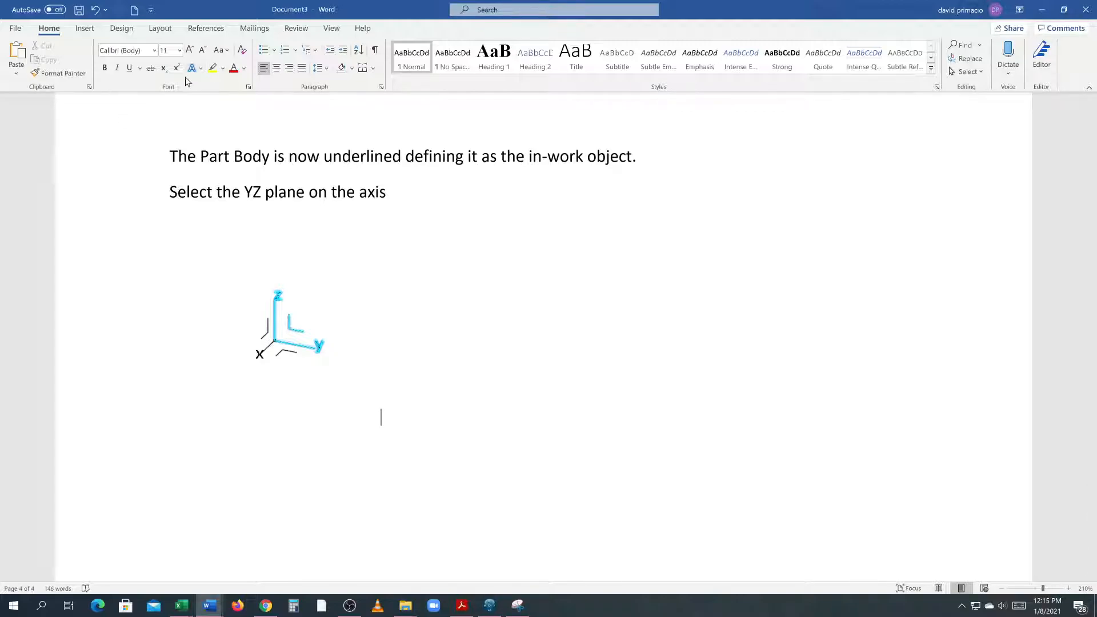
Draw a line arrow about 1.19" wide and 0.53" high, pointing at the YZ plane mark in the axis picture
{"action": "left_click", "coordinate": [84, 31]}
{"action": "left_click", "coordinate": [155, 77]}
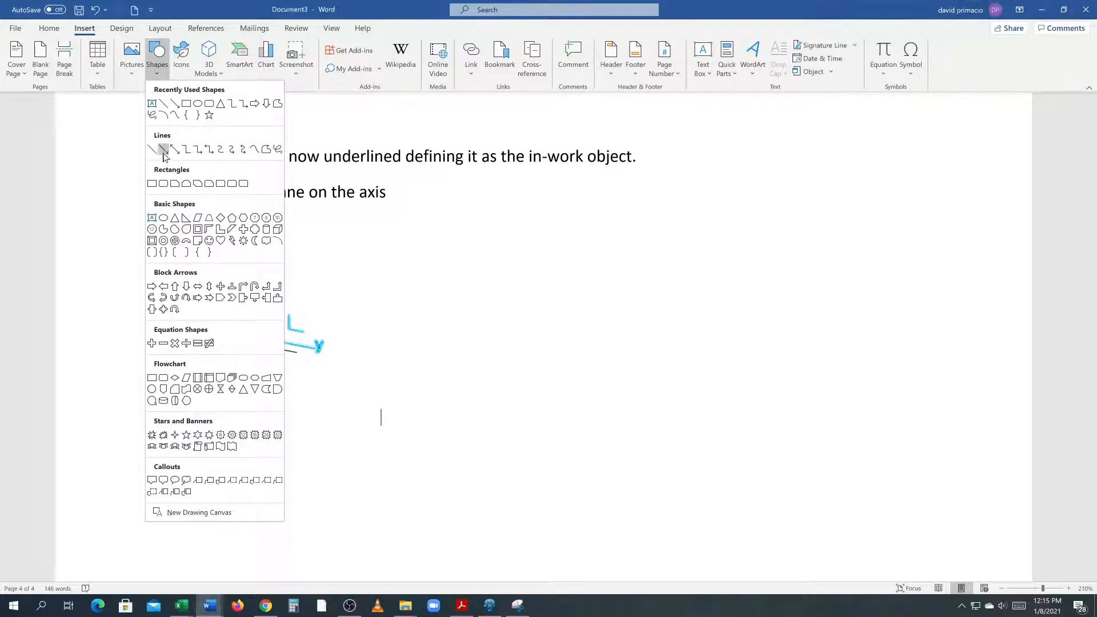
{"action": "left_click", "coordinate": [163, 149]}
{"action": "mouse_move", "coordinate": [437, 259]}
{"action": "left_mouse_down"}
{"action": "mouse_move", "coordinate": [314, 304]}
{"action": "mouse_move", "coordinate": [300, 320]}
{"action": "left_mouse_up"}
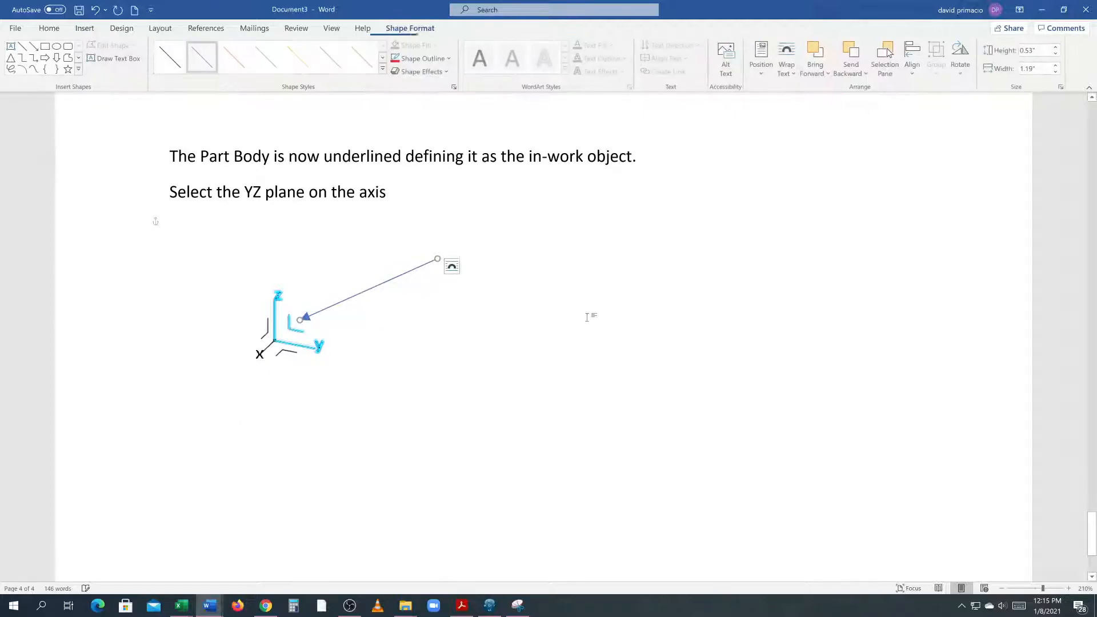
{"action": "left_click", "coordinate": [571, 331]}
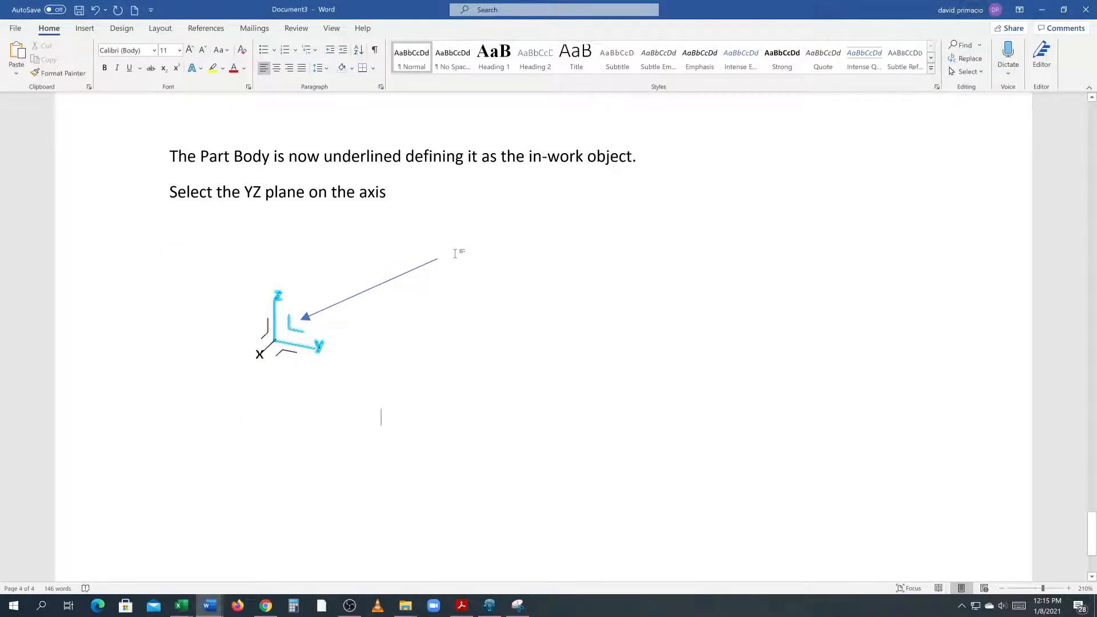
Try the In Line with Text and Square layout options on the arrow in the axis picture
{"action": "left_click", "coordinate": [424, 264]}
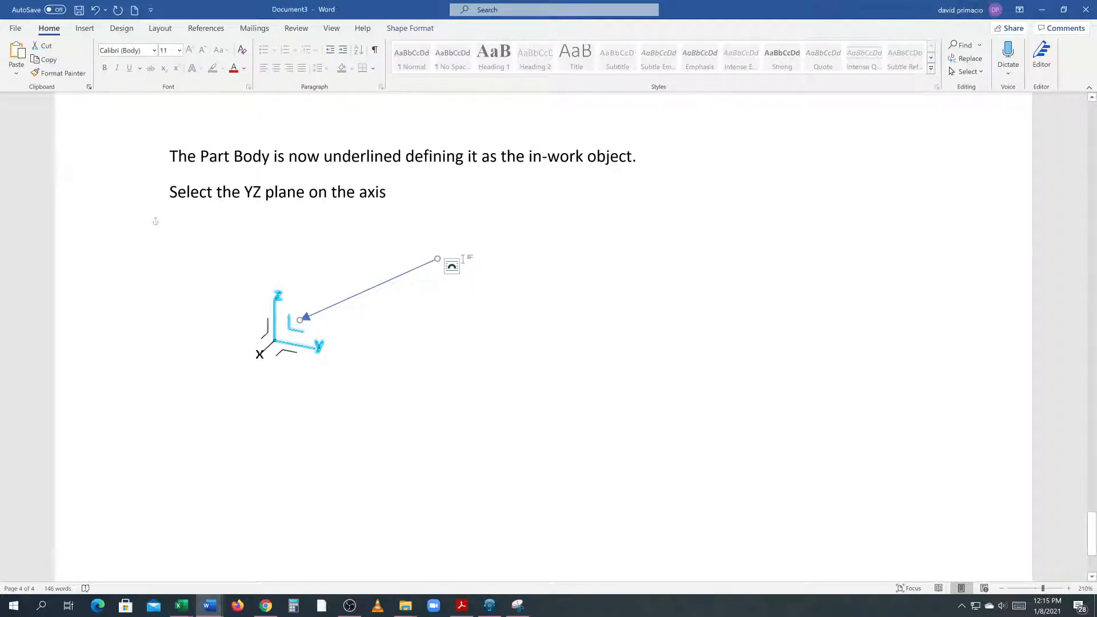
{"action": "left_click", "coordinate": [451, 266]}
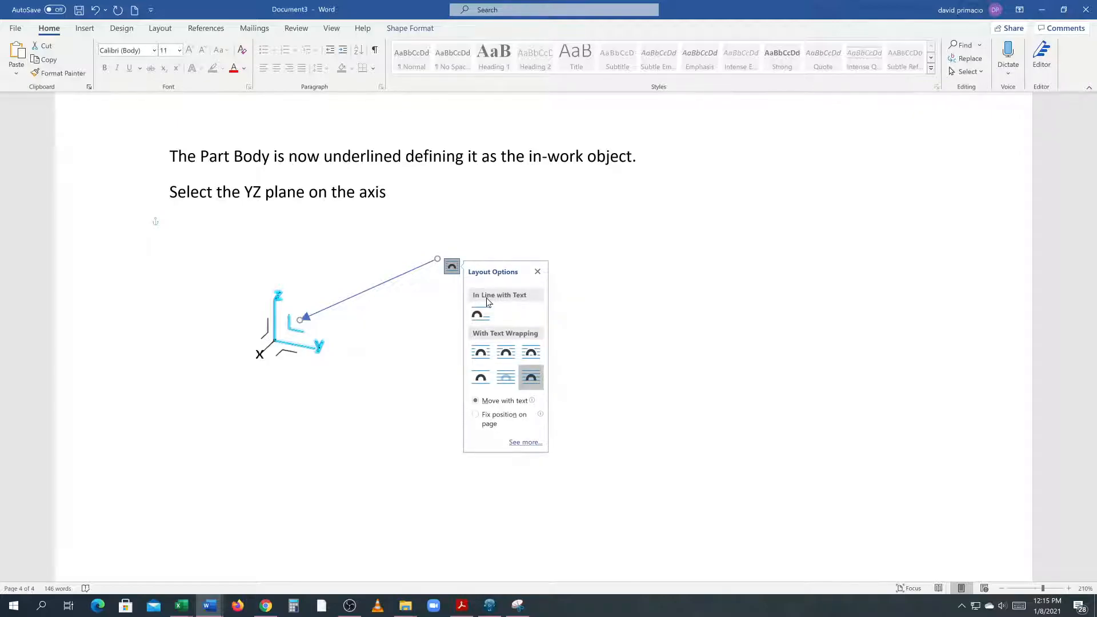
{"action": "left_click", "coordinate": [480, 314]}
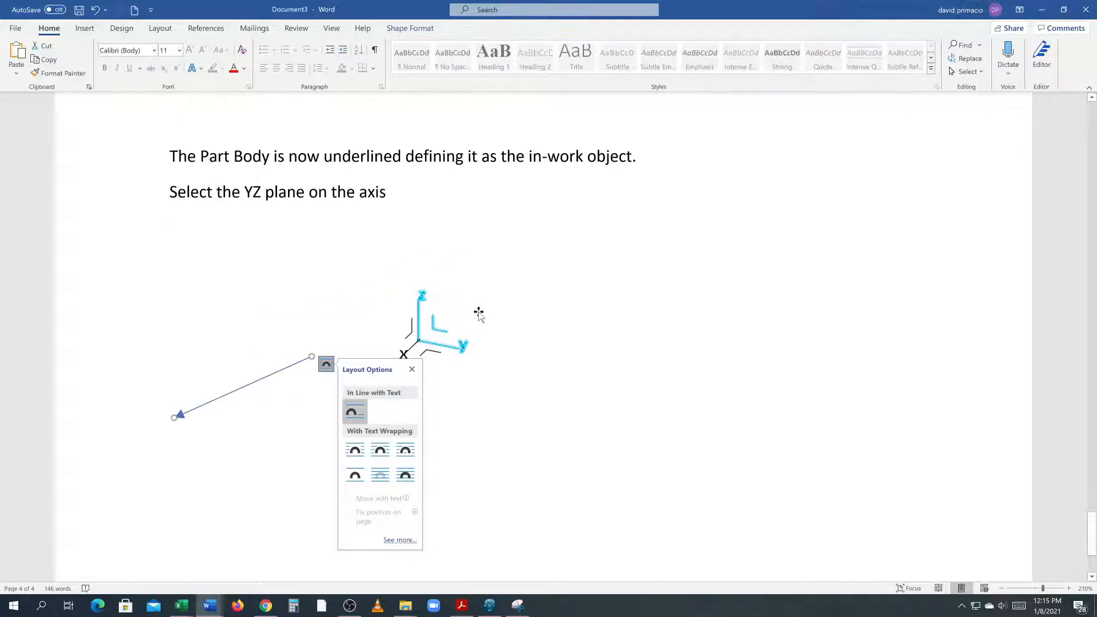
{"action": "left_click", "coordinate": [354, 453]}
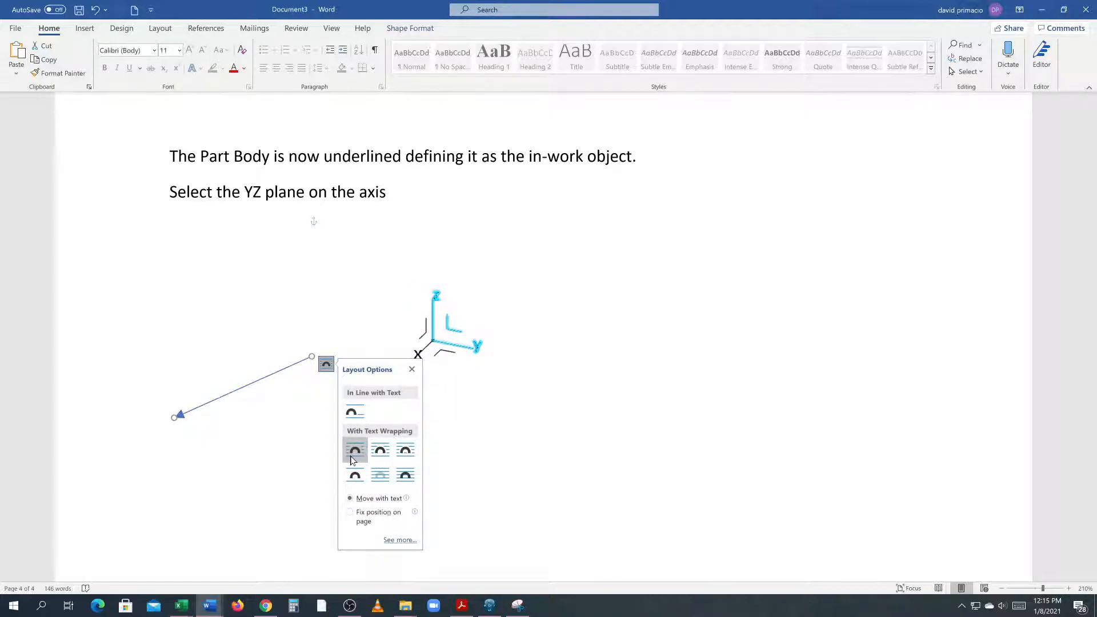
{"action": "key", "text": "ctrl+z"}
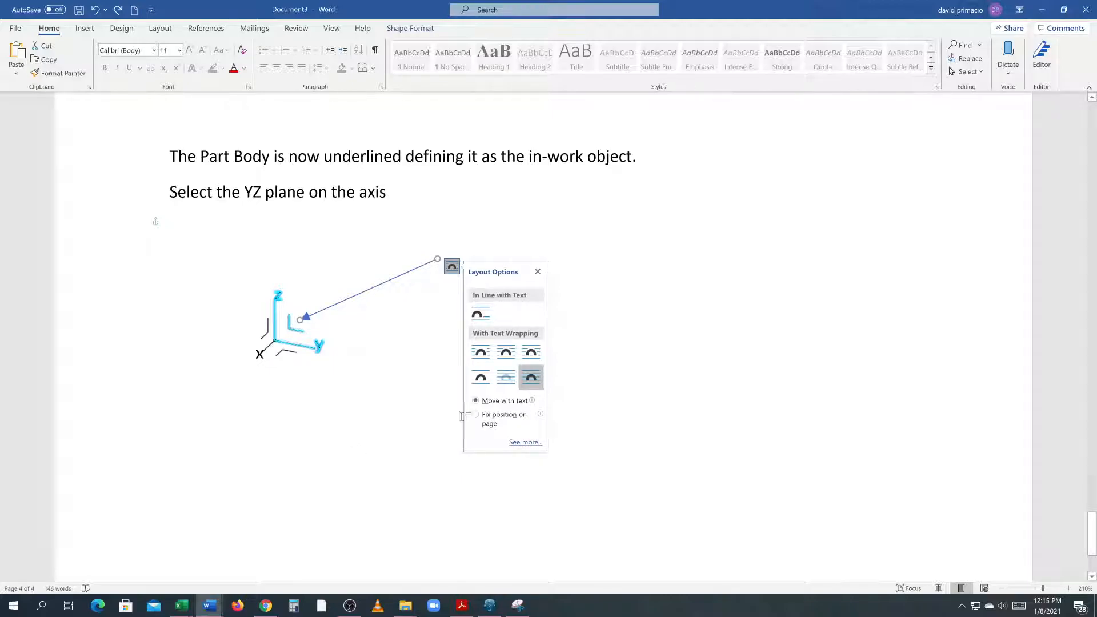
Test the arrow's In Line with Text layout with the trial text "asfs" and undo the changes
{"action": "left_click", "coordinate": [480, 317]}
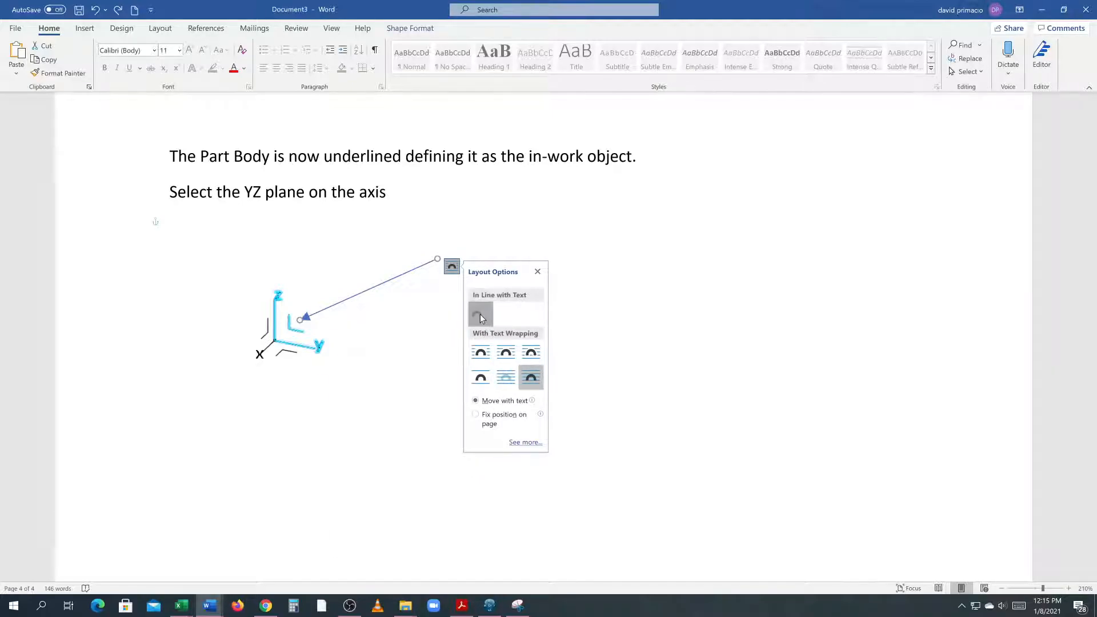
{"action": "left_click", "coordinate": [524, 355]}
{"action": "type", "text": "asfs"}
{"action": "key", "text": "BackSpace"}
{"action": "key", "text": "BackSpace"}
{"action": "key", "text": "BackSpace"}
{"action": "key", "text": "BackSpace"}
{"action": "key", "text": "BackSpace"}
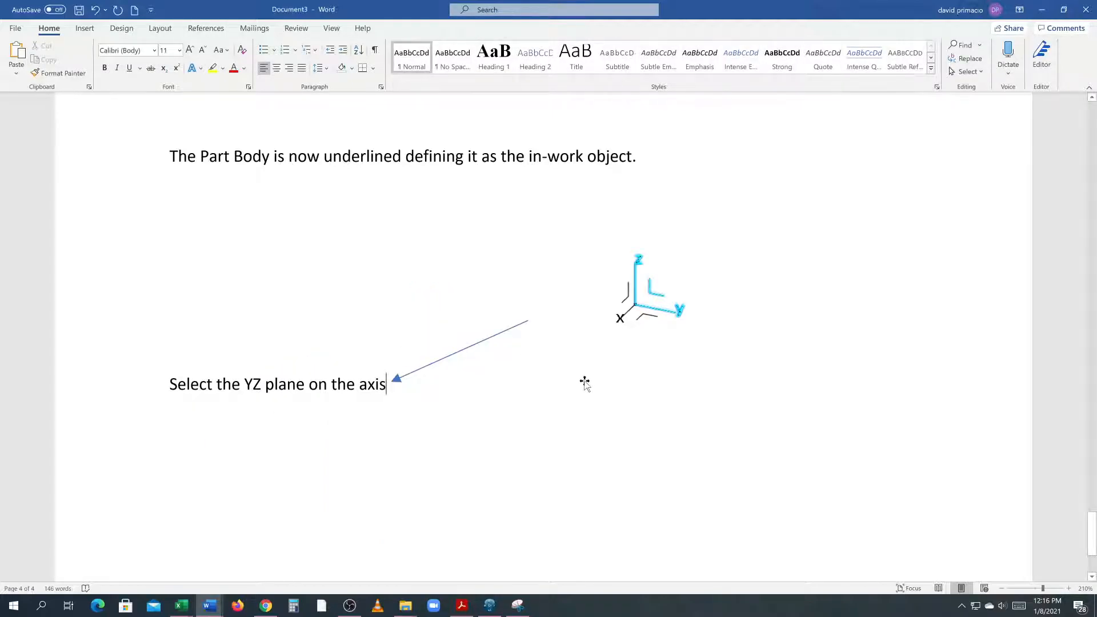
{"action": "key", "text": "Return"}
{"action": "type", "text": "a"}
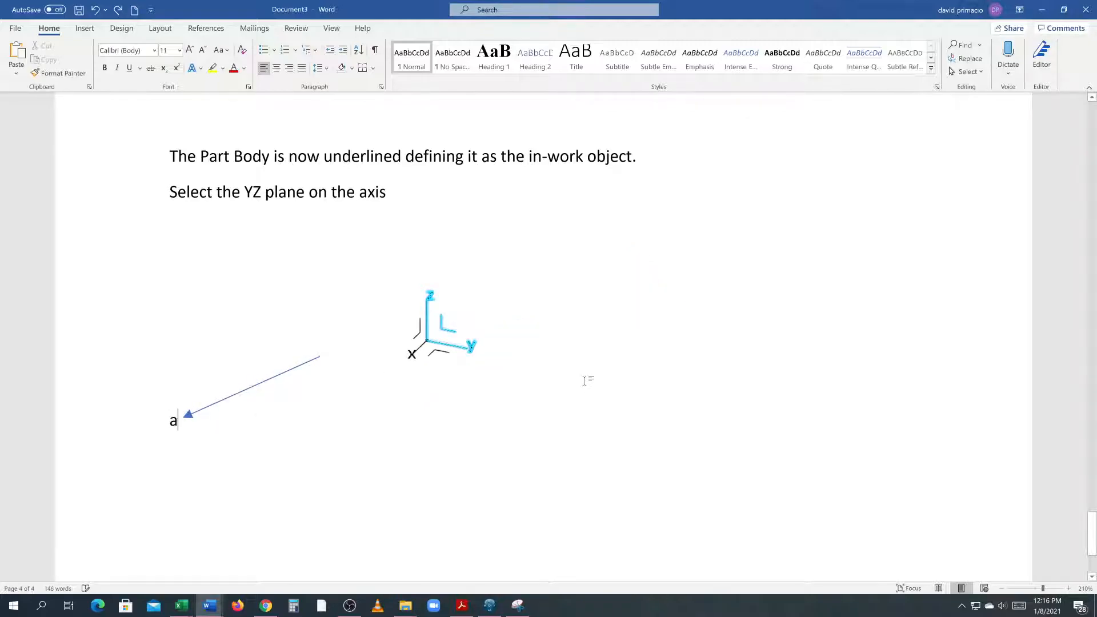
{"action": "type", "text": "sfs"}
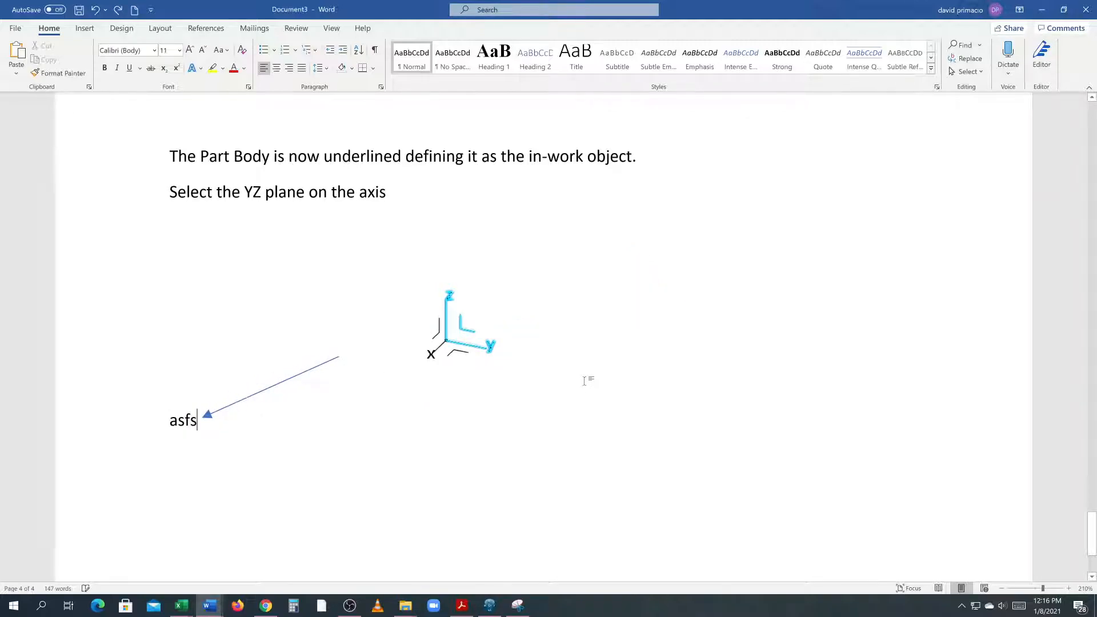
{"action": "key", "text": "ctrl+z"}
{"action": "key", "text": "ctrl+z"}
{"action": "key", "text": "ctrl+z"}
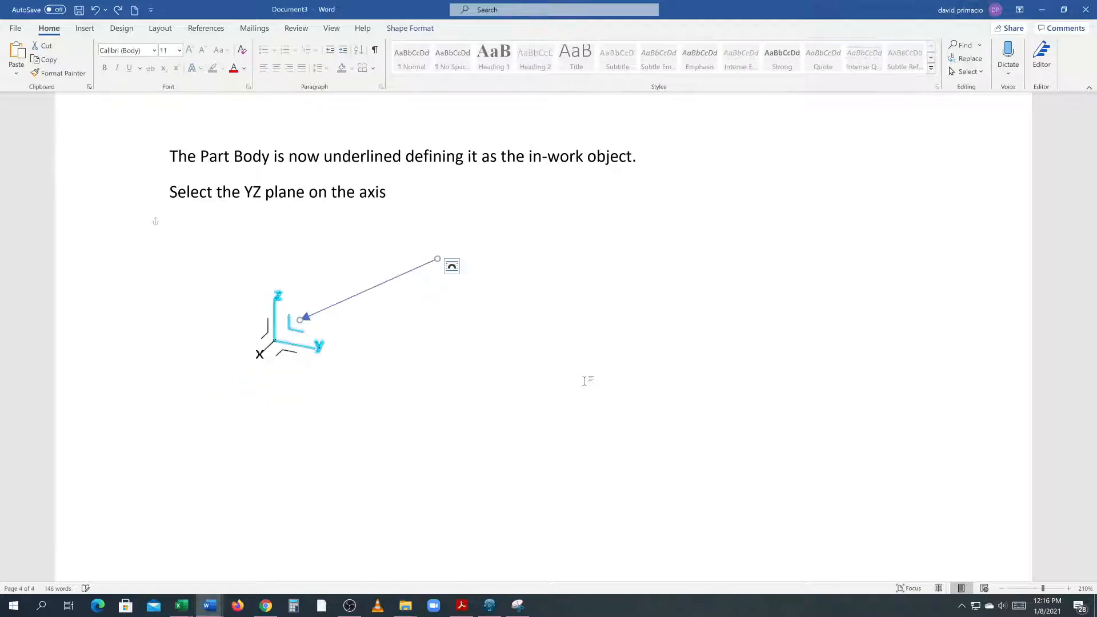
Add the line "Choose sketcher when it appears" below the axis picture
{"action": "left_click", "coordinate": [567, 395]}
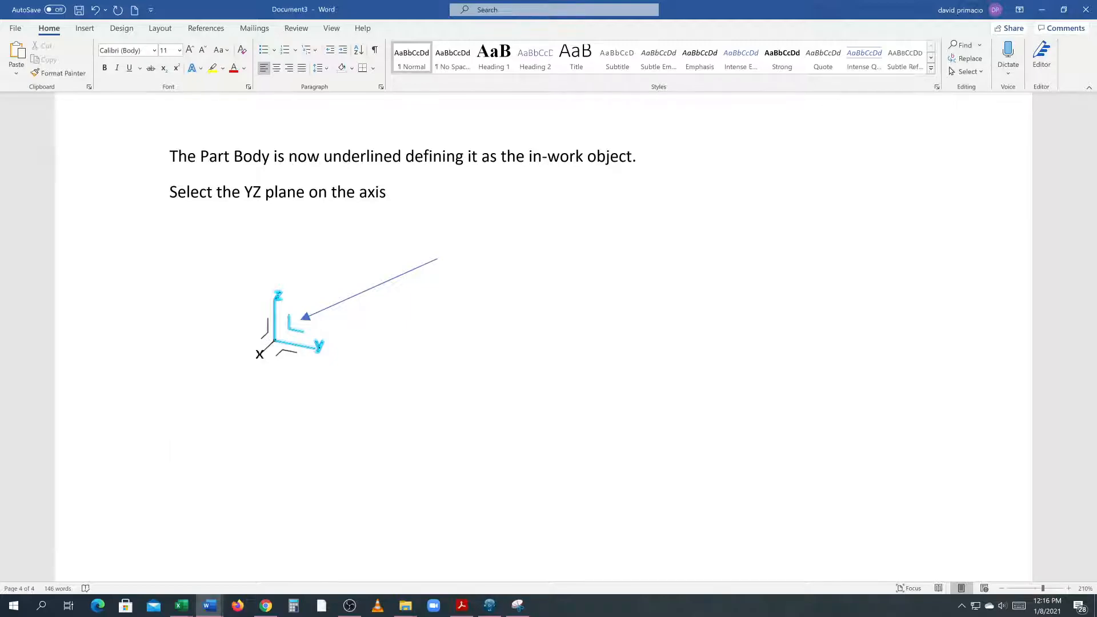
{"action": "type", "text": "Choose sketcher "}
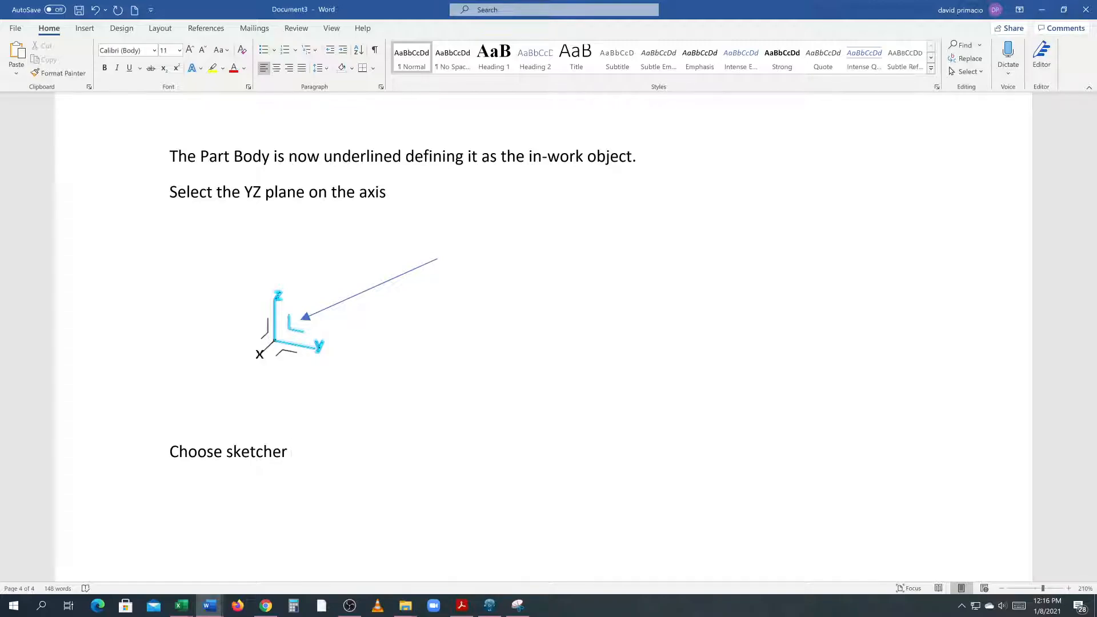
{"action": "type", "text": "when it appear"}
{"action": "key", "text": "BackSpace"}
{"action": "type", "text": "ars"}
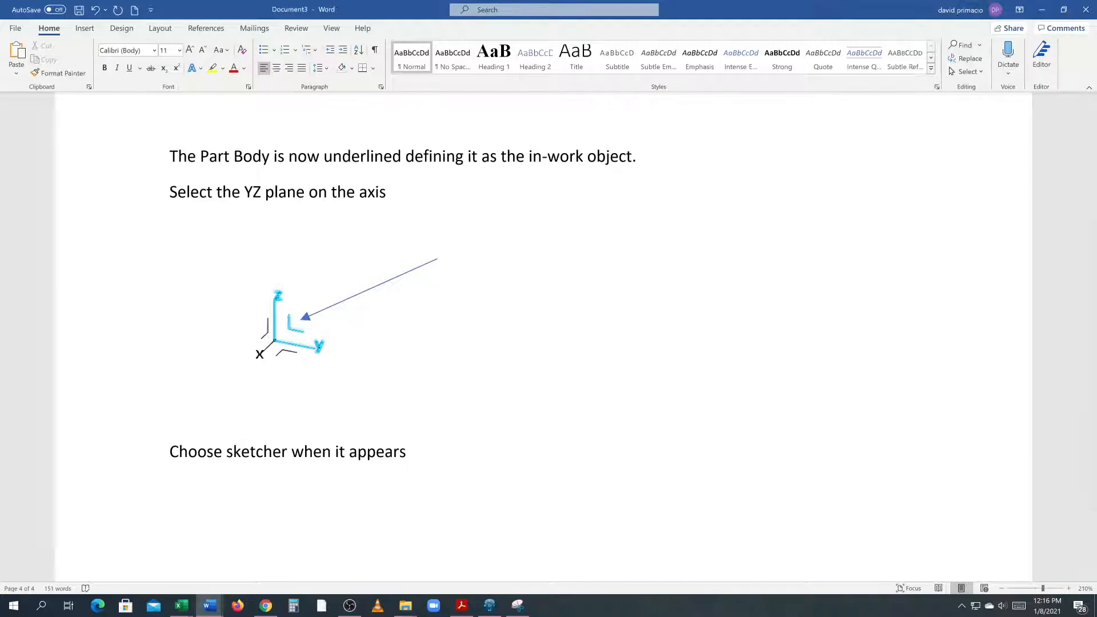
Switch to 3DEXPERIENCE CATIA, open a sketch on the yz plane of the axis system and expand PartBody in the tree
{"action": "key", "text": "alt+Tab"}
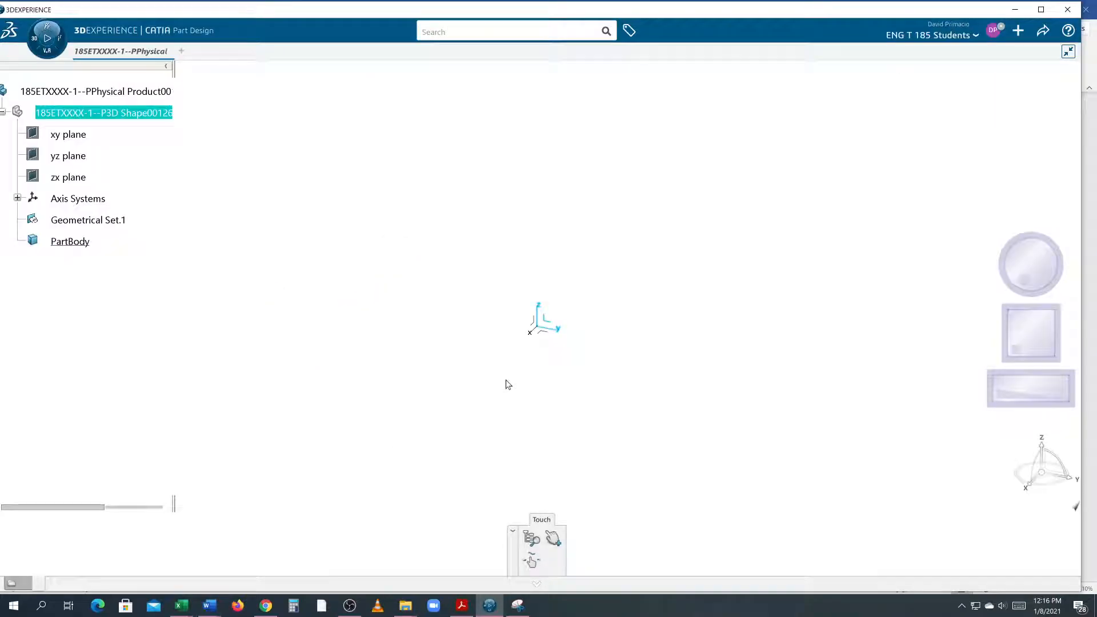
{"action": "left_click", "coordinate": [554, 330]}
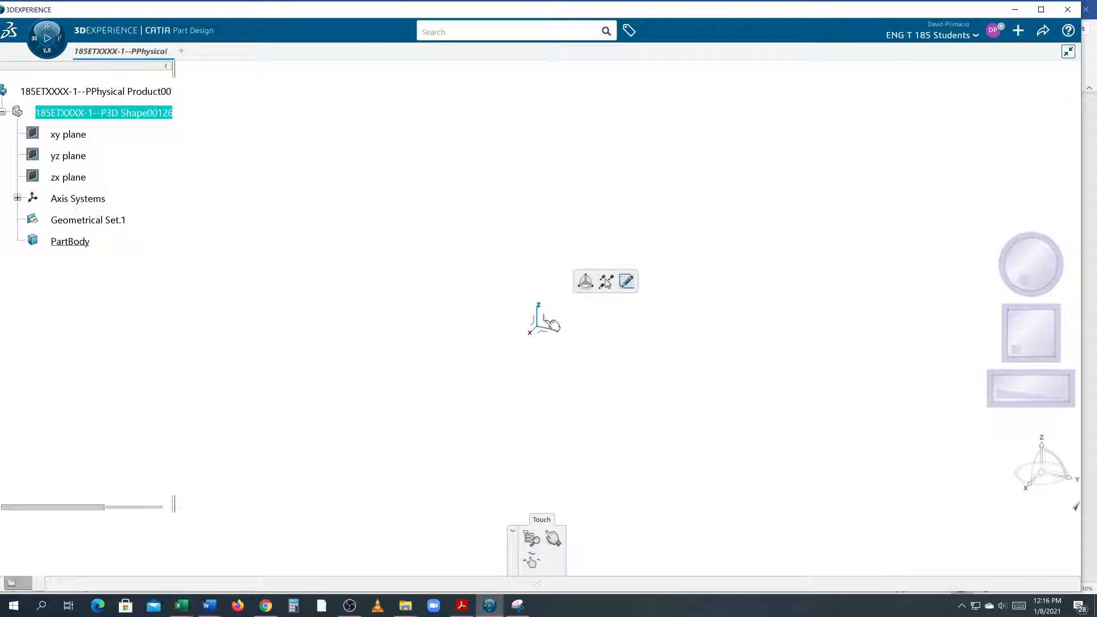
{"action": "left_click", "coordinate": [628, 285]}
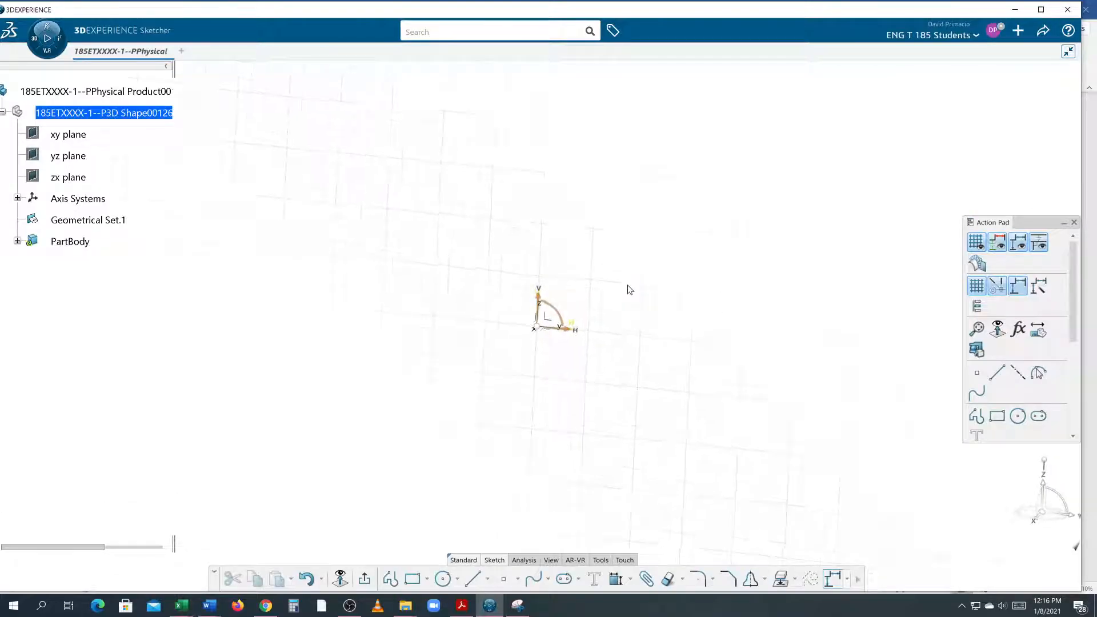
{"action": "left_click", "coordinate": [18, 241]}
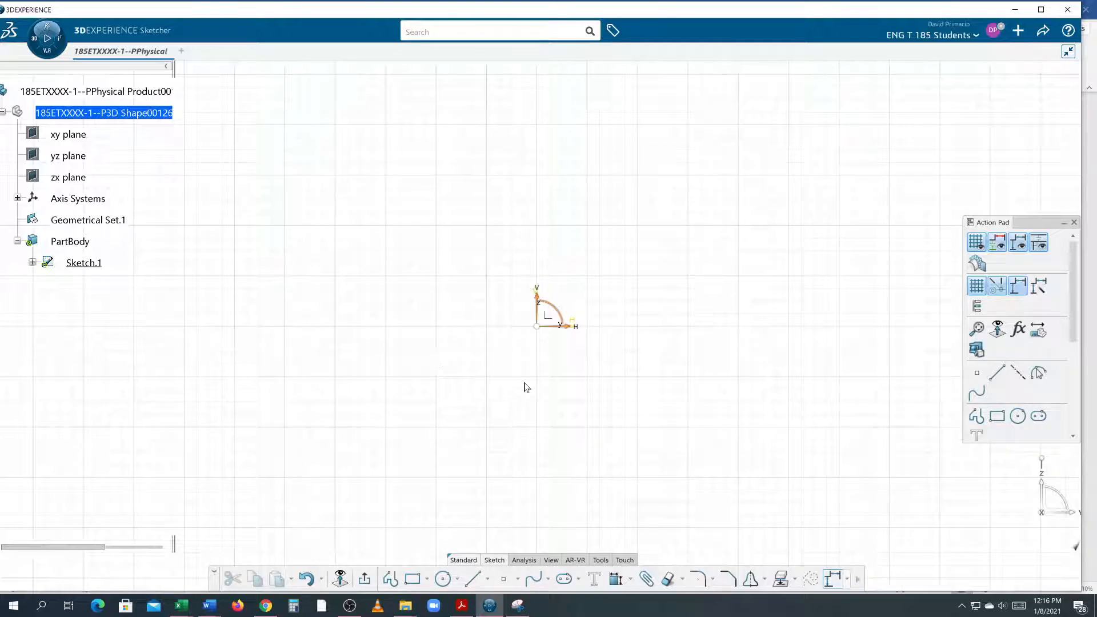
{"action": "mouse_move", "coordinate": [612, 258]}
{"action": "left_mouse_down"}
{"action": "mouse_move", "coordinate": [453, 297]}
{"action": "mouse_move", "coordinate": [363, 345]}
{"action": "mouse_move", "coordinate": [811, 313]}
{"action": "mouse_move", "coordinate": [759, 184]}
{"action": "mouse_move", "coordinate": [760, 249]}
{"action": "mouse_move", "coordinate": [651, 238]}
{"action": "mouse_move", "coordinate": [434, 362]}
{"action": "mouse_move", "coordinate": [322, 412]}
{"action": "mouse_move", "coordinate": [255, 420]}
{"action": "mouse_move", "coordinate": [627, 321]}
{"action": "mouse_move", "coordinate": [607, 308]}
{"action": "mouse_move", "coordinate": [243, 423]}
{"action": "mouse_move", "coordinate": [380, 404]}
{"action": "mouse_move", "coordinate": [615, 242]}
{"action": "mouse_move", "coordinate": [632, 281]}
{"action": "mouse_move", "coordinate": [250, 406]}
{"action": "mouse_move", "coordinate": [688, 368]}
{"action": "mouse_move", "coordinate": [478, 306]}
{"action": "mouse_move", "coordinate": [260, 427]}
{"action": "mouse_move", "coordinate": [286, 422]}
{"action": "left_mouse_up"}
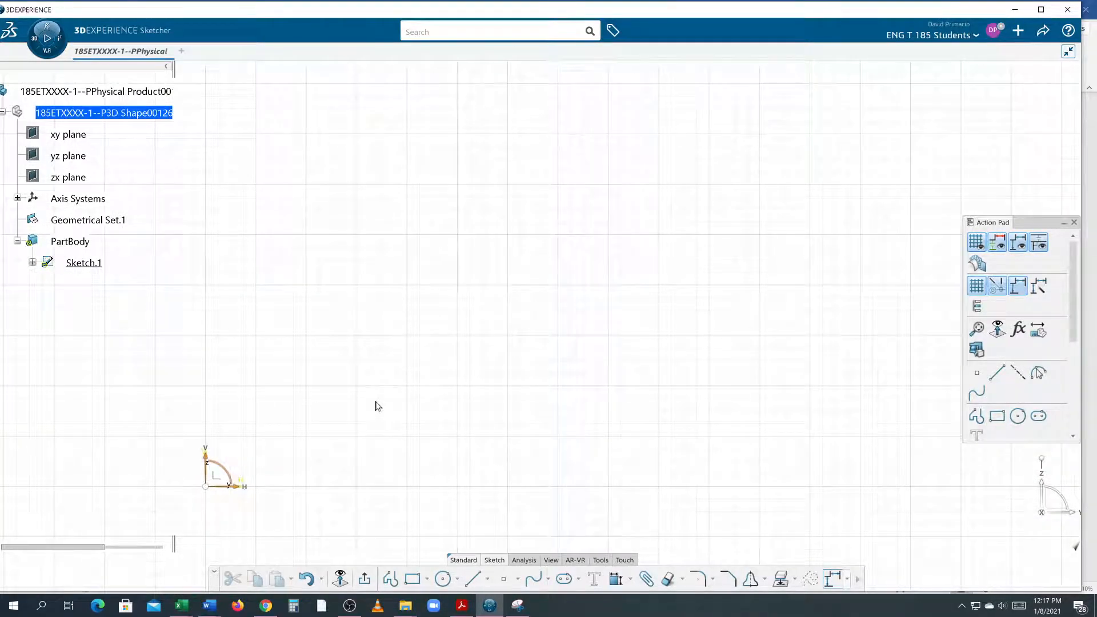
{"action": "mouse_move", "coordinate": [348, 423]}
{"action": "left_mouse_down"}
{"action": "mouse_move", "coordinate": [351, 252]}
{"action": "mouse_move", "coordinate": [358, 286]}
{"action": "left_mouse_up"}
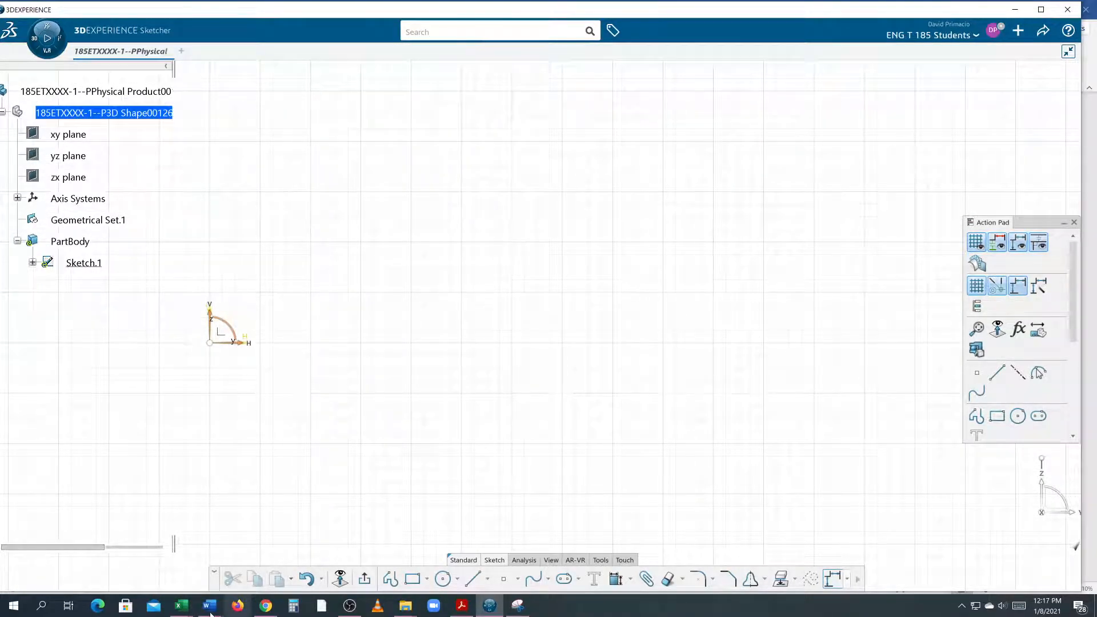
Return to the Word document and copy the line "Verification of part design workbench" below the "Choose sketcher when it appears" line
{"action": "mouse_move", "coordinate": [210, 605]}
{"action": "left_click", "coordinate": [366, 548]}
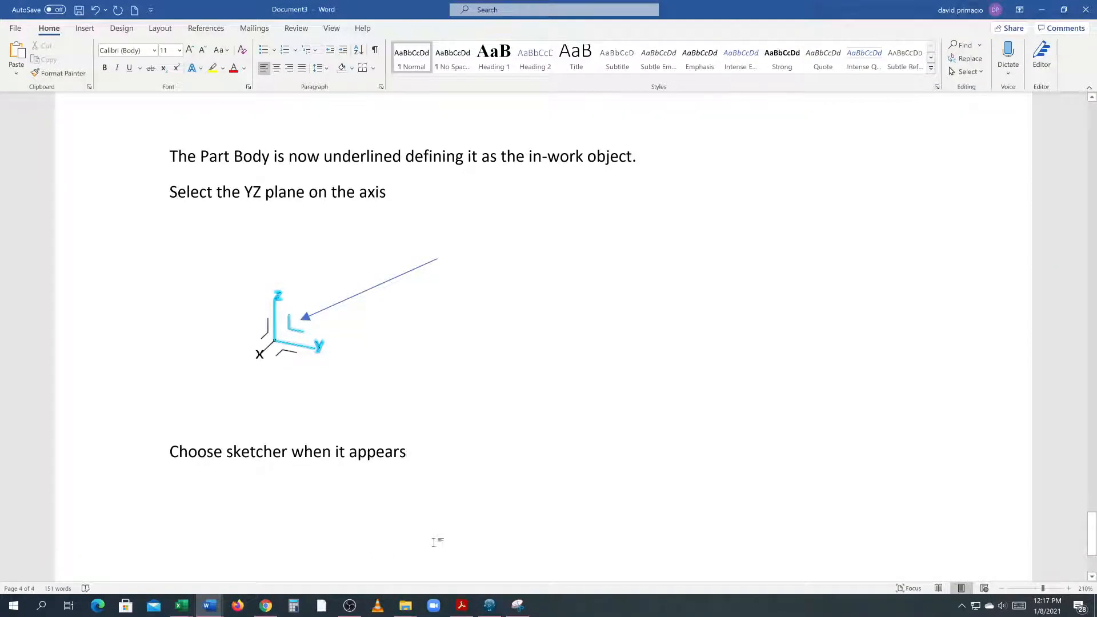
{"action": "key", "text": "Return"}
{"action": "scroll", "coordinate": [497, 413], "scroll_direction": "up", "scroll_amount": 15}
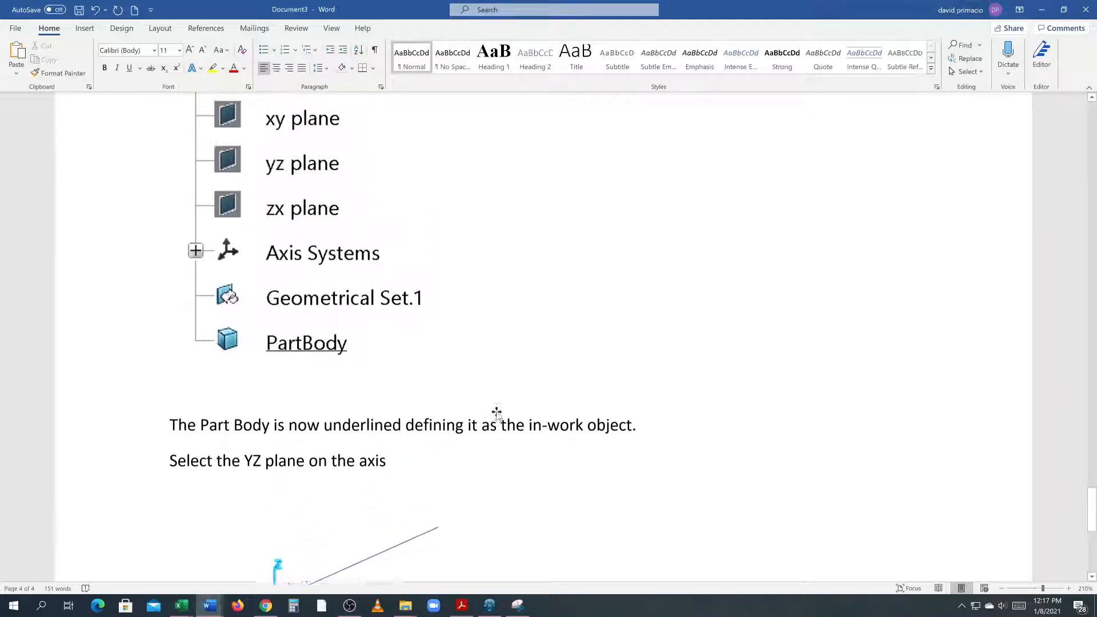
{"action": "scroll", "coordinate": [497, 413], "scroll_direction": "up", "scroll_amount": 5}
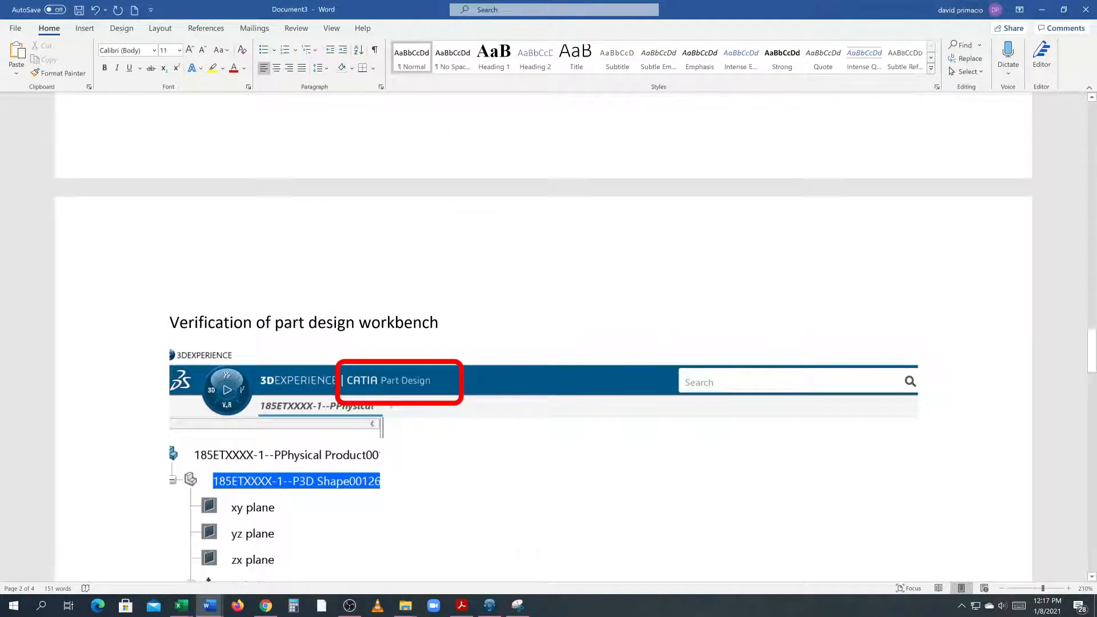
{"action": "left_click_drag", "start_coordinate": [439, 322], "coordinate": [152, 323]}
{"action": "key", "text": "ctrl+c"}
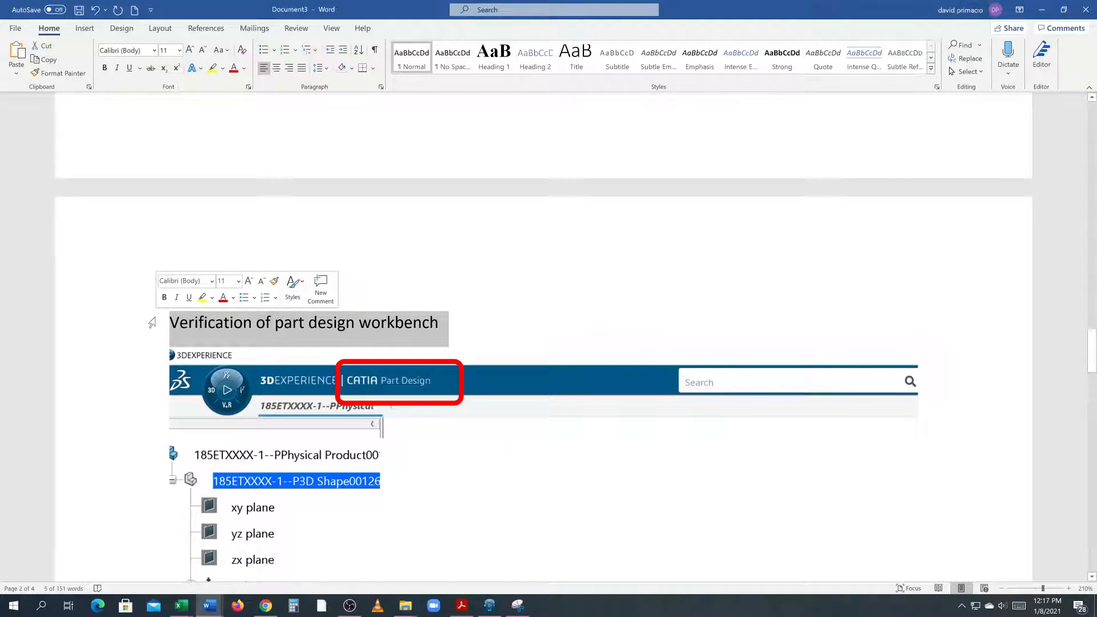
{"action": "scroll", "coordinate": [534, 300], "scroll_direction": "down", "scroll_amount": 20}
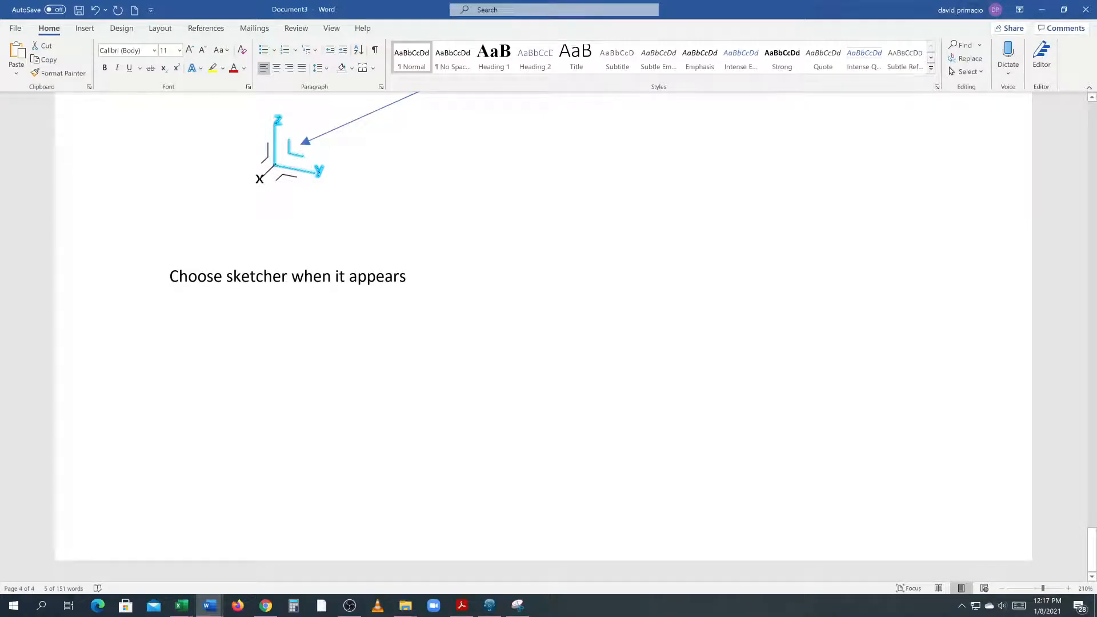
{"action": "left_click", "coordinate": [467, 311]}
{"action": "key", "text": "ctrl+v"}
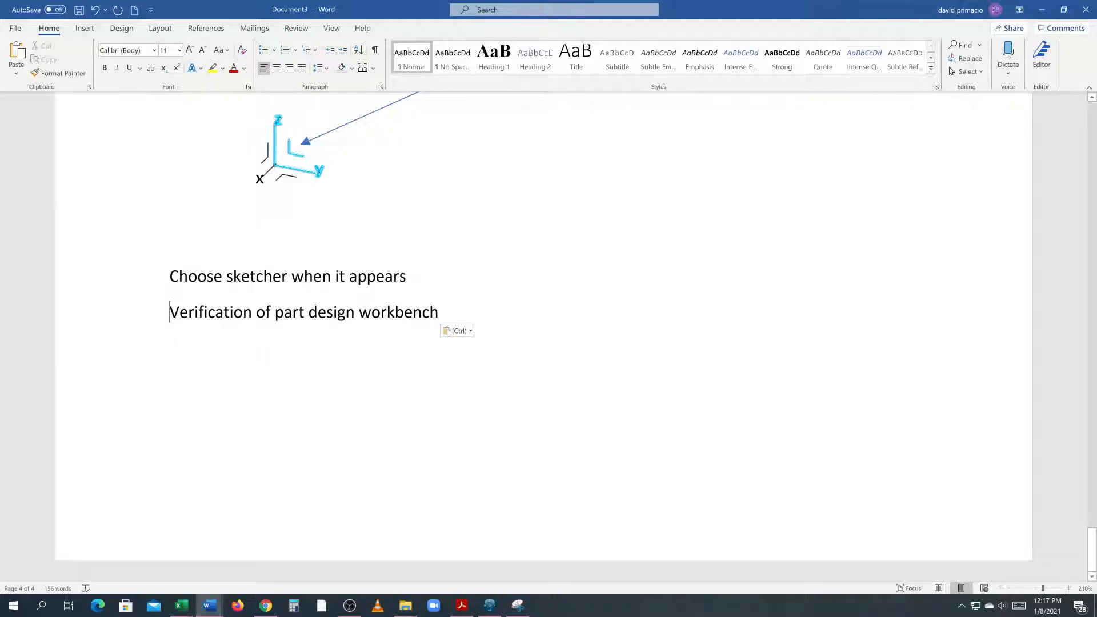
Insert a page break before the copied verification line and add an empty line below it
{"action": "left_click", "coordinate": [85, 28]}
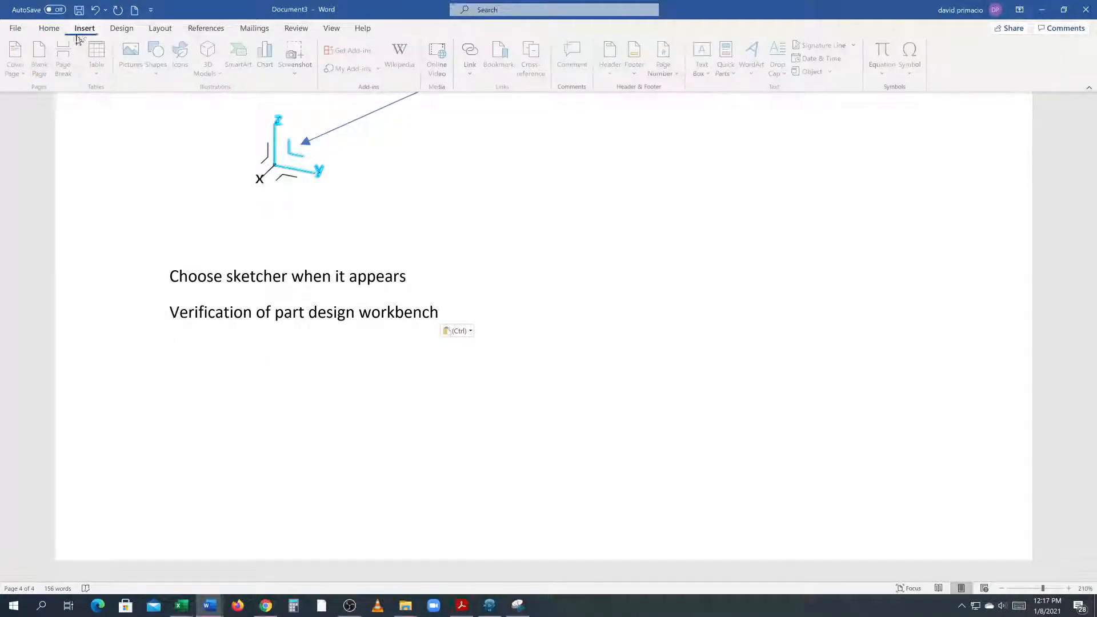
{"action": "left_click", "coordinate": [72, 58]}
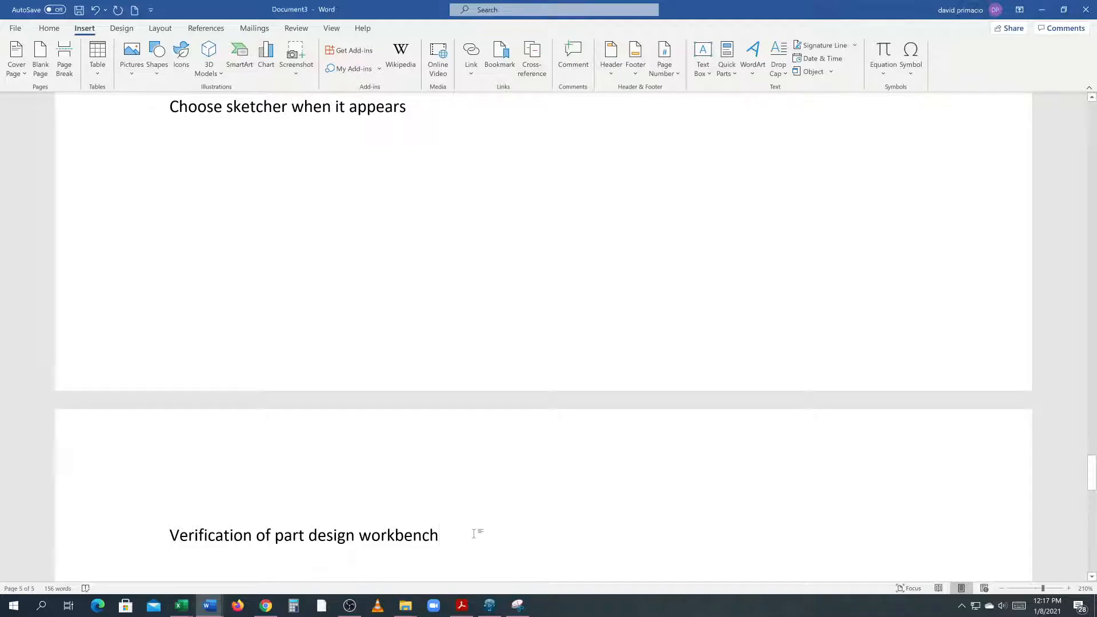
{"action": "key", "text": "Return"}
{"action": "scroll", "coordinate": [473, 533], "scroll_direction": "down", "scroll_amount": 3}
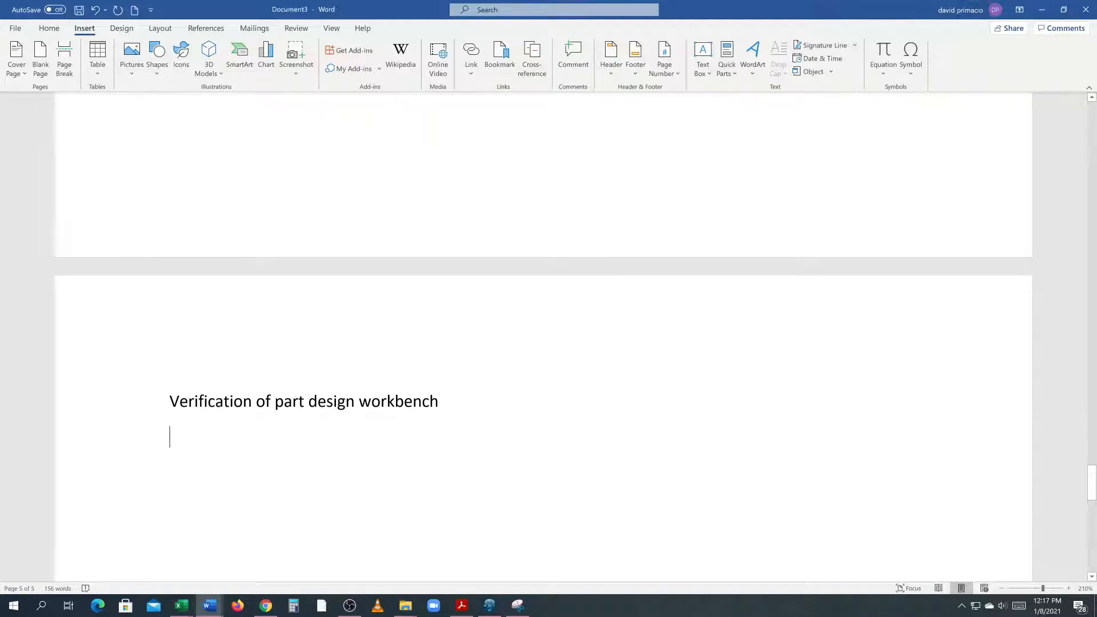
{"action": "scroll", "coordinate": [314, 444], "scroll_direction": "down", "scroll_amount": 3}
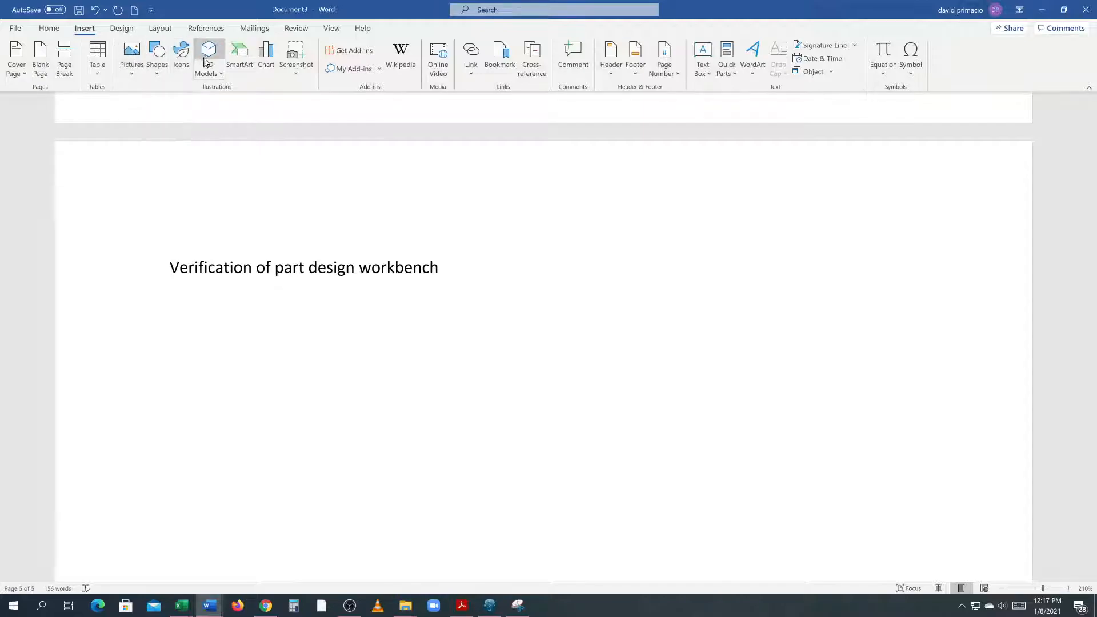
Insert a screen clipping of the 3DEXPERIENCE Sketcher title bar and specification tree below the copied verification line
{"action": "left_click", "coordinate": [295, 78]}
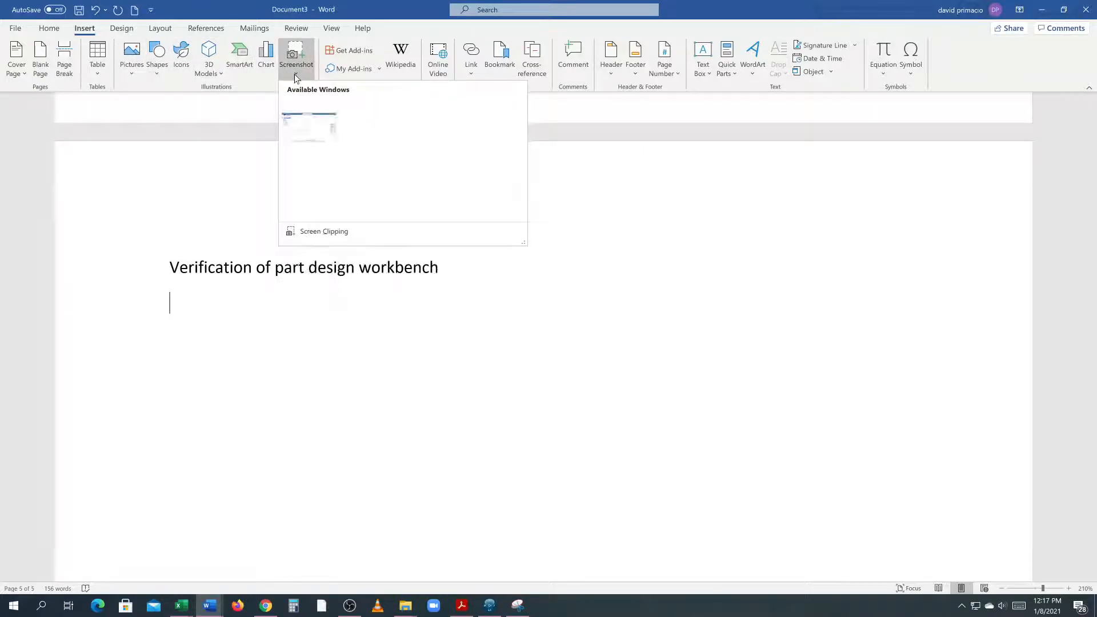
{"action": "left_click", "coordinate": [302, 234]}
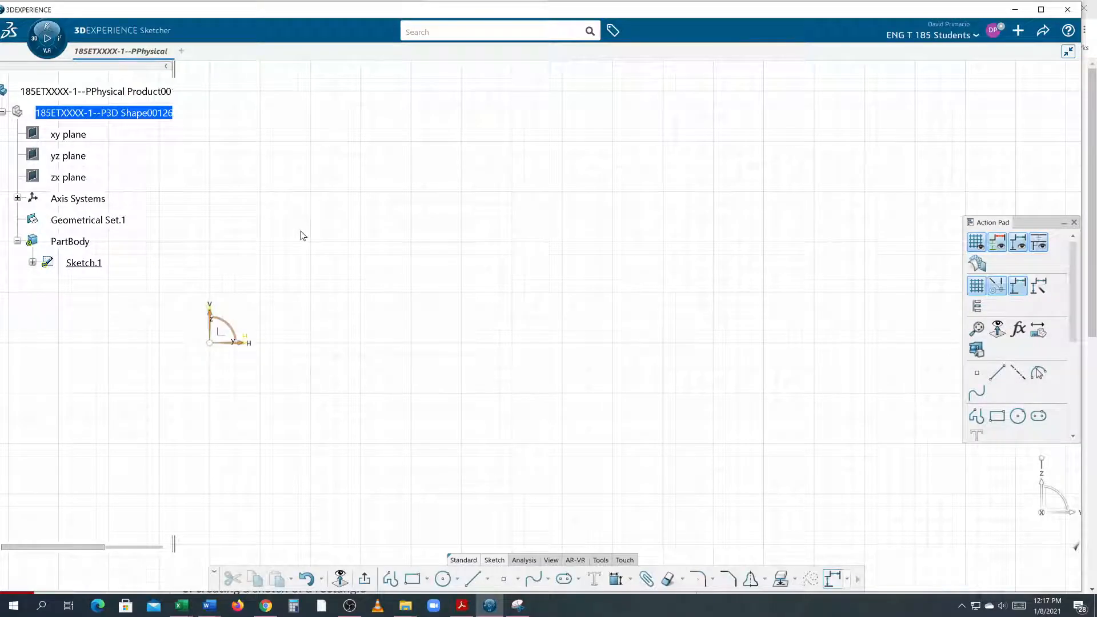
{"action": "left_click_drag", "start_coordinate": [313, 10], "coordinate": [2, 400]}
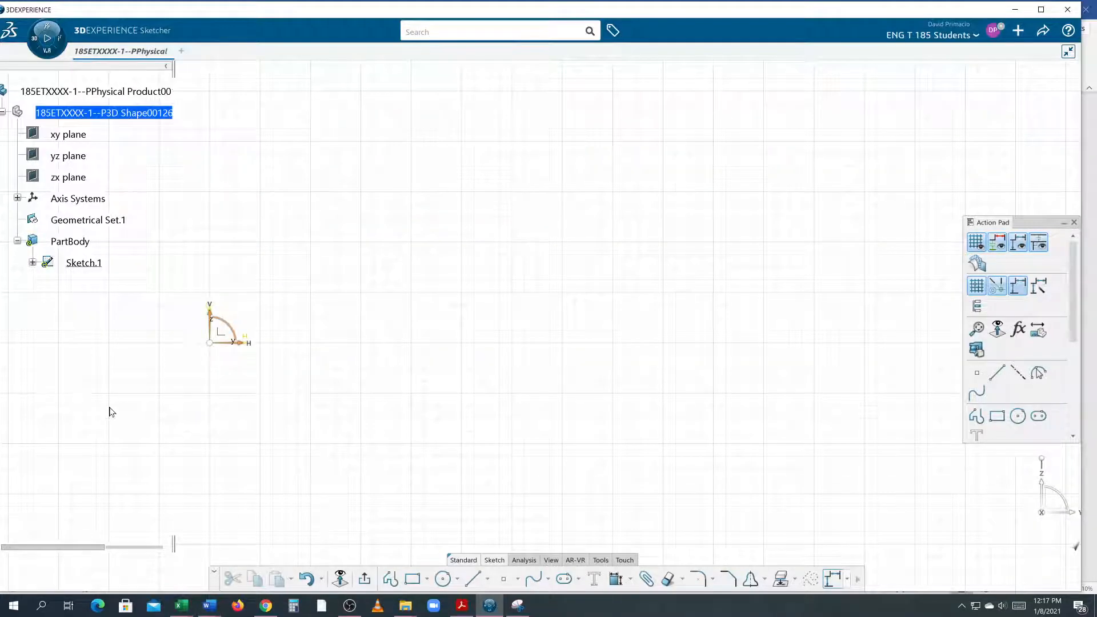
{"action": "key", "text": "alt+Tab"}
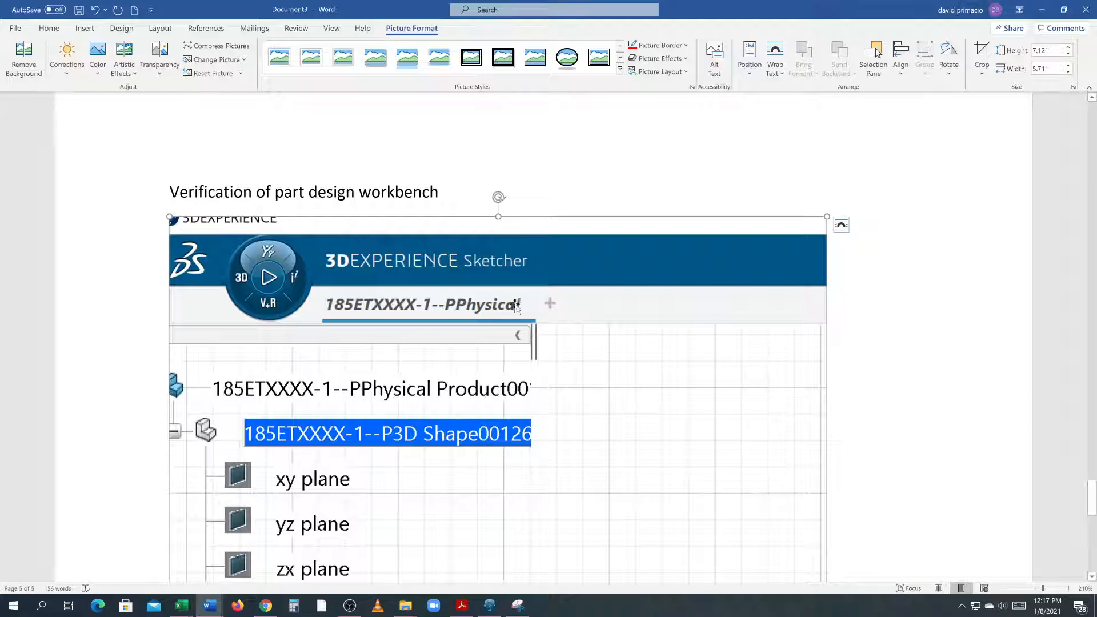
Examine the inserted Sketcher picture and its placement below the verification line
{"action": "scroll", "coordinate": [535, 333], "scroll_direction": "down", "scroll_amount": 5}
{"action": "scroll", "coordinate": [573, 333], "scroll_direction": "down", "scroll_amount": 5}
{"action": "scroll", "coordinate": [573, 334], "scroll_direction": "up", "scroll_amount": 7}
{"action": "scroll", "coordinate": [573, 333], "scroll_direction": "up", "scroll_amount": 1}
{"action": "left_click", "coordinate": [898, 342]}
{"action": "scroll", "coordinate": [898, 342], "scroll_direction": "down", "scroll_amount": 5}
{"action": "scroll", "coordinate": [898, 342], "scroll_direction": "up", "scroll_amount": 9}
{"action": "scroll", "coordinate": [897, 341], "scroll_direction": "down", "scroll_amount": 4}
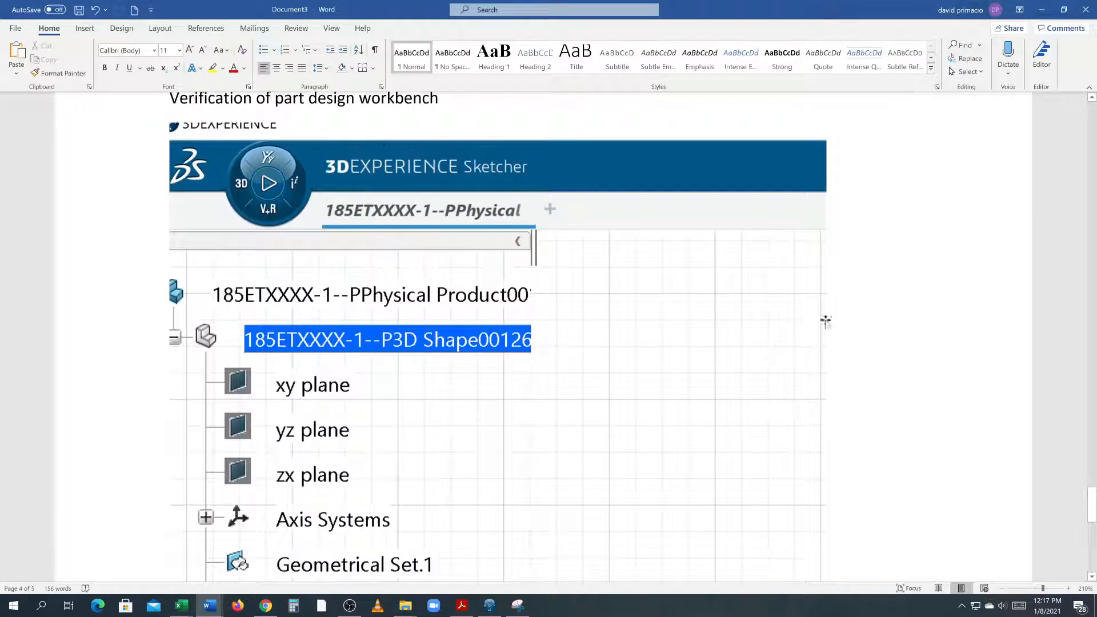
Draw a rounded rectangle about 2.12" wide and 0.67" high over the 3DEXPERIENCE Sketcher title in the inserted picture
{"action": "left_click", "coordinate": [84, 29]}
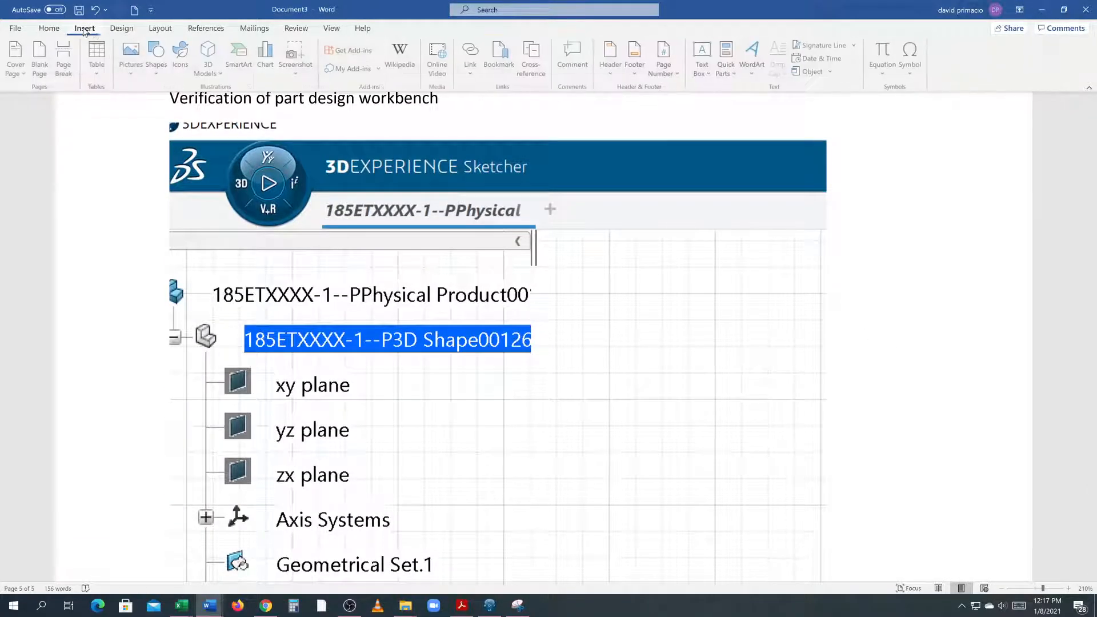
{"action": "left_click", "coordinate": [156, 72]}
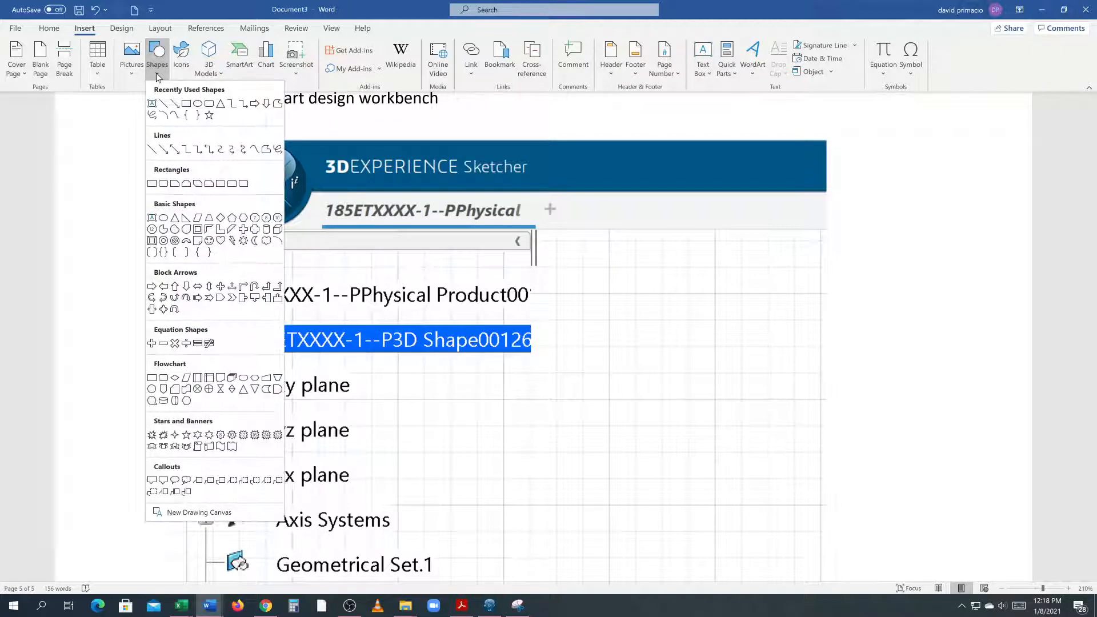
{"action": "left_click", "coordinate": [208, 105]}
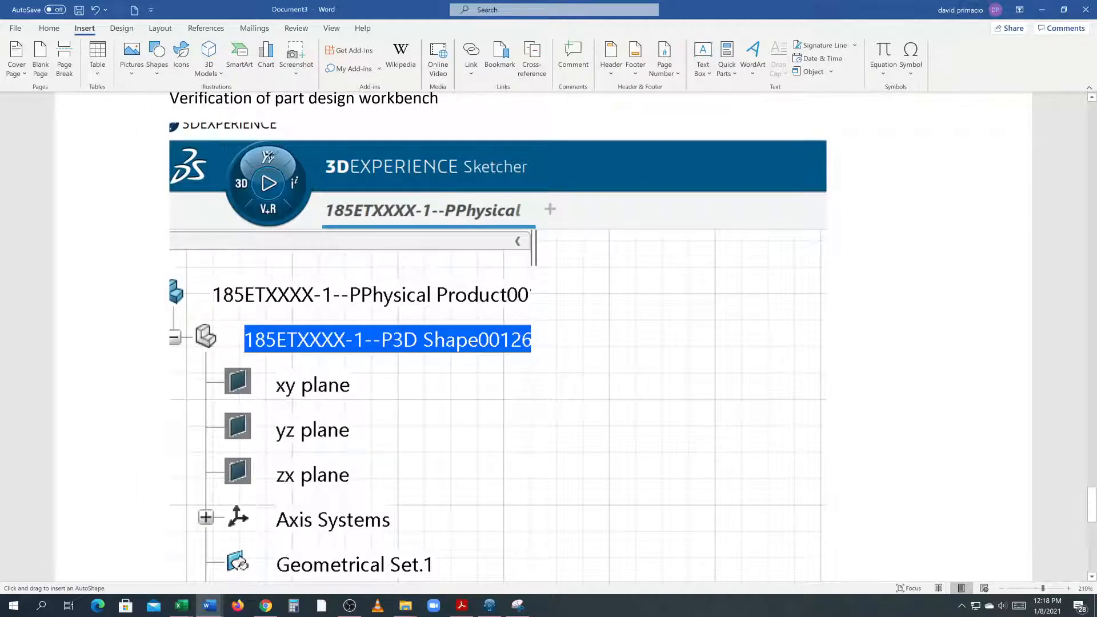
{"action": "left_click_drag", "start_coordinate": [324, 140], "coordinate": [567, 212]}
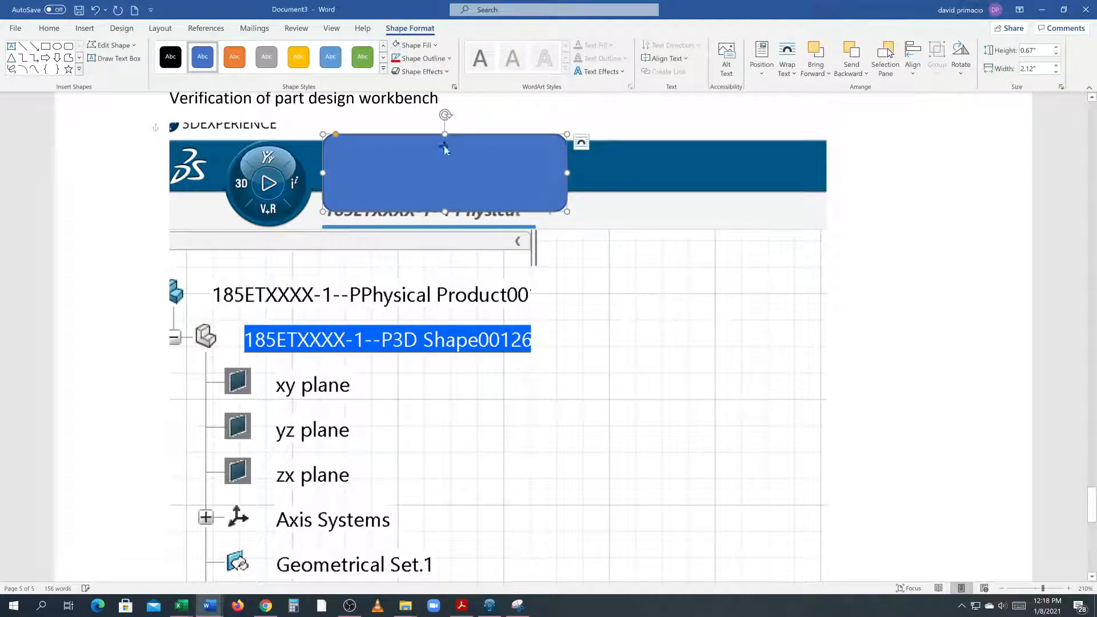
Format the rounded rectangle with no fill and a thicker red outline
{"action": "left_click", "coordinate": [396, 45]}
{"action": "left_click", "coordinate": [396, 59]}
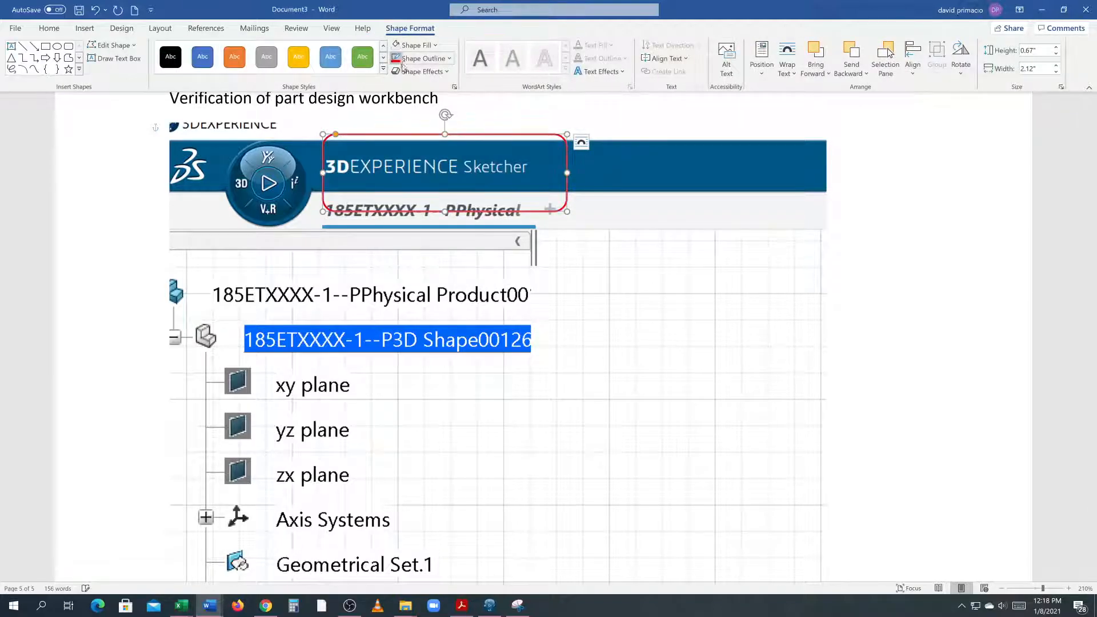
{"action": "left_click", "coordinate": [449, 58]}
{"action": "mouse_move", "coordinate": [480, 220]}
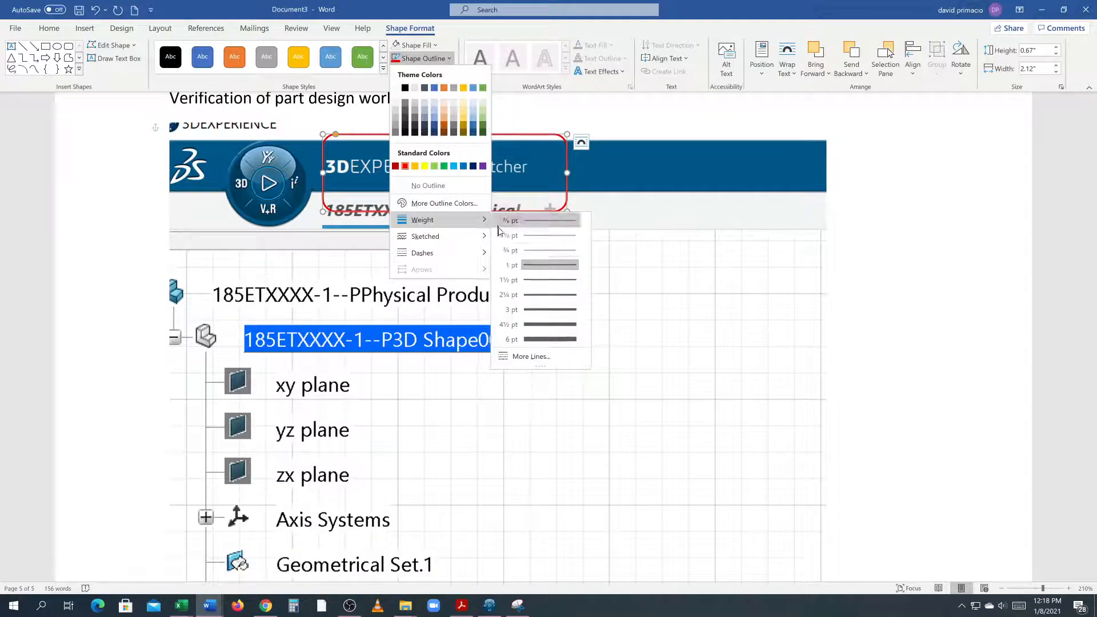
{"action": "left_click", "coordinate": [534, 301]}
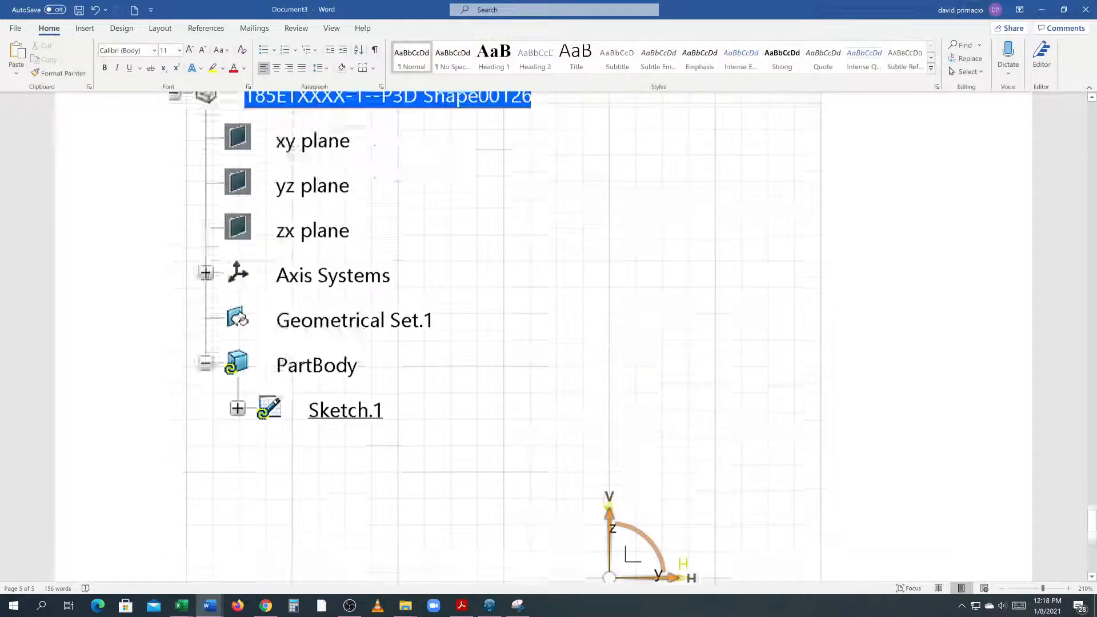
Reduce the red rectangle's height so that it frames only the 3DEXPERIENCE Sketcher title
{"action": "scroll", "coordinate": [556, 323], "scroll_direction": "up", "scroll_amount": 5}
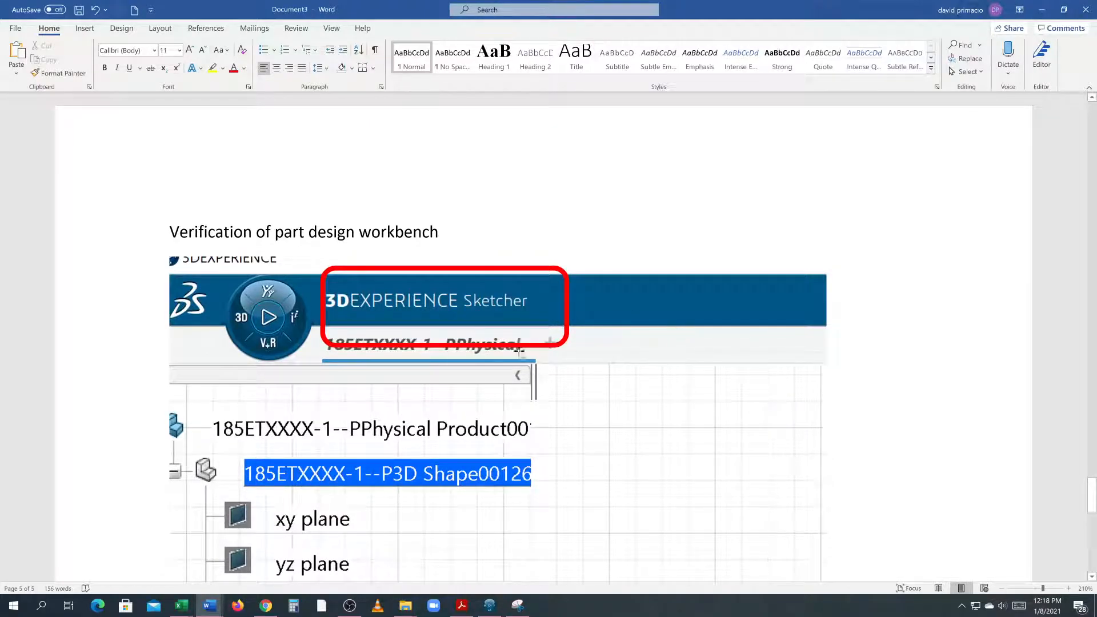
{"action": "left_click", "coordinate": [454, 346]}
{"action": "left_click_drag", "start_coordinate": [445, 346], "coordinate": [446, 329]}
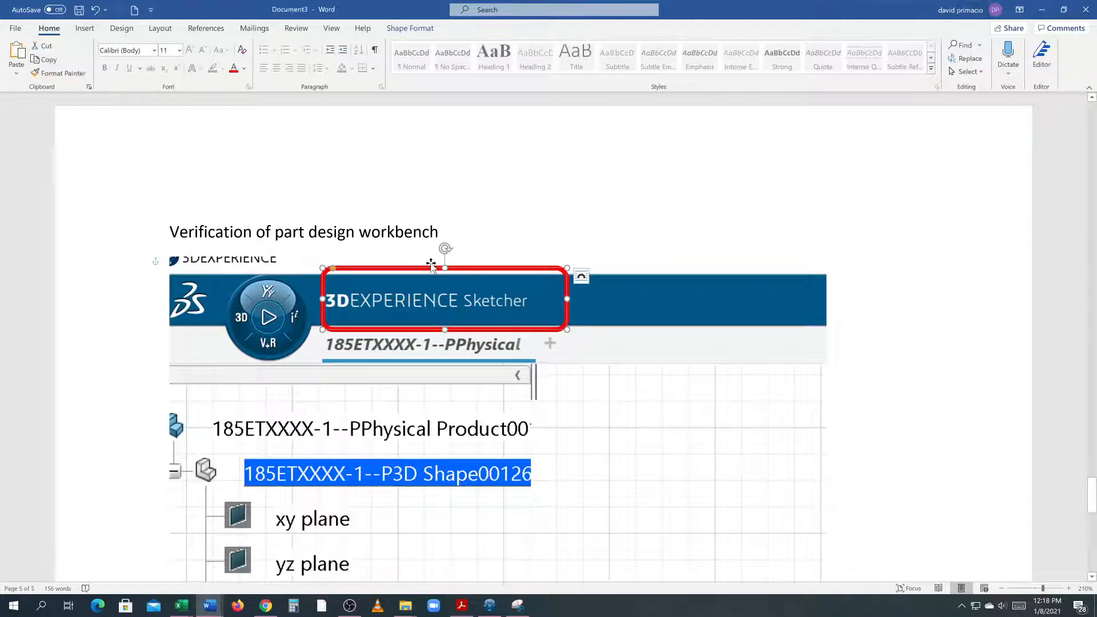
{"action": "left_click_drag", "start_coordinate": [445, 268], "coordinate": [470, 280]}
{"action": "left_click", "coordinate": [782, 252]}
Add the line "Exiting sketch" below the Sketcher picture, followed by an empty line
{"action": "scroll", "coordinate": [781, 255], "scroll_direction": "down", "scroll_amount": 2}
{"action": "scroll", "coordinate": [781, 254], "scroll_direction": "down", "scroll_amount": 4}
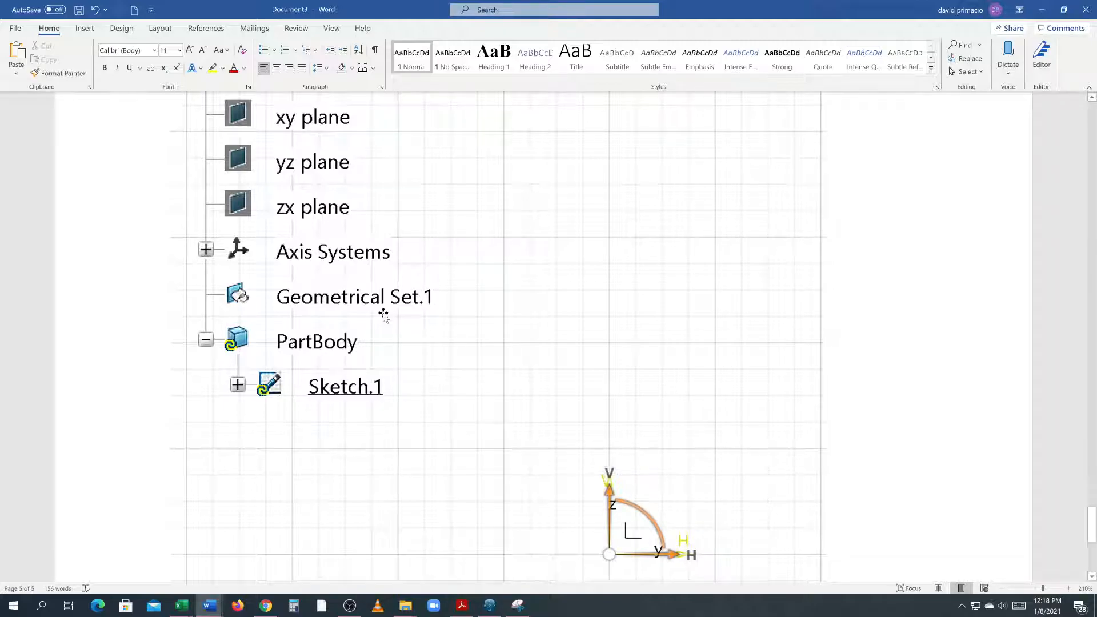
{"action": "scroll", "coordinate": [383, 313], "scroll_direction": "down", "scroll_amount": 3}
{"action": "key", "text": "Return"}
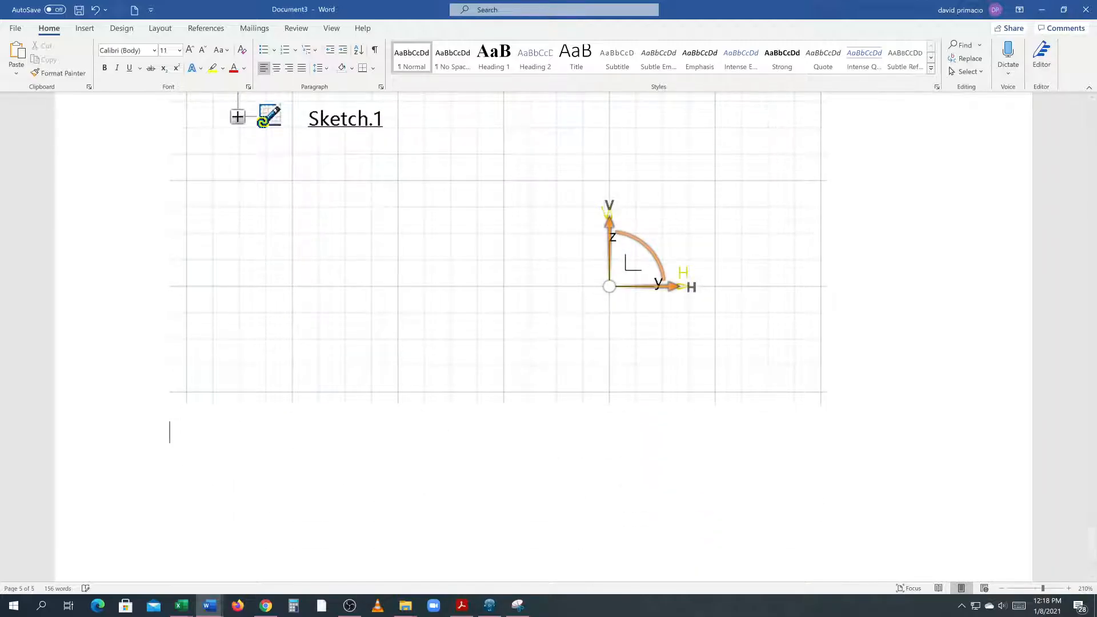
{"action": "scroll", "coordinate": [497, 337], "scroll_direction": "up", "scroll_amount": 2}
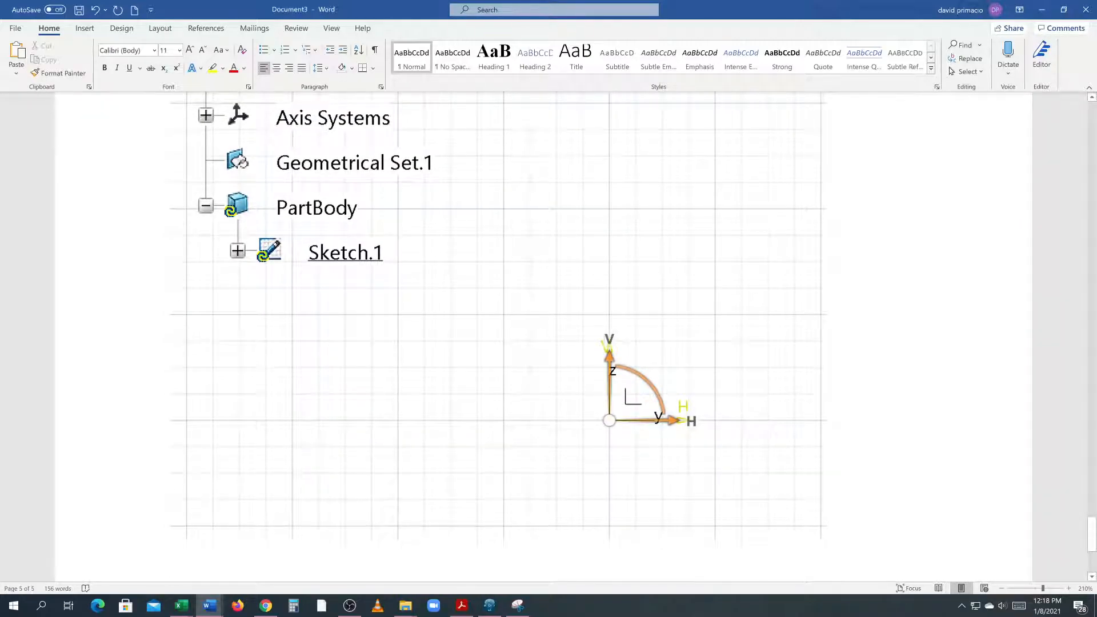
{"action": "scroll", "coordinate": [497, 337], "scroll_direction": "down", "scroll_amount": 3}
{"action": "scroll", "coordinate": [498, 337], "scroll_direction": "up", "scroll_amount": 3}
{"action": "type", "text": "Exiting "}
{"action": "type", "text": "sket"}
{"action": "type", "text": "hc"}
{"action": "key", "text": "BackSpace"}
{"action": "key", "text": "BackSpace"}
{"action": "type", "text": "ch"}
{"action": "key", "text": "Return"}
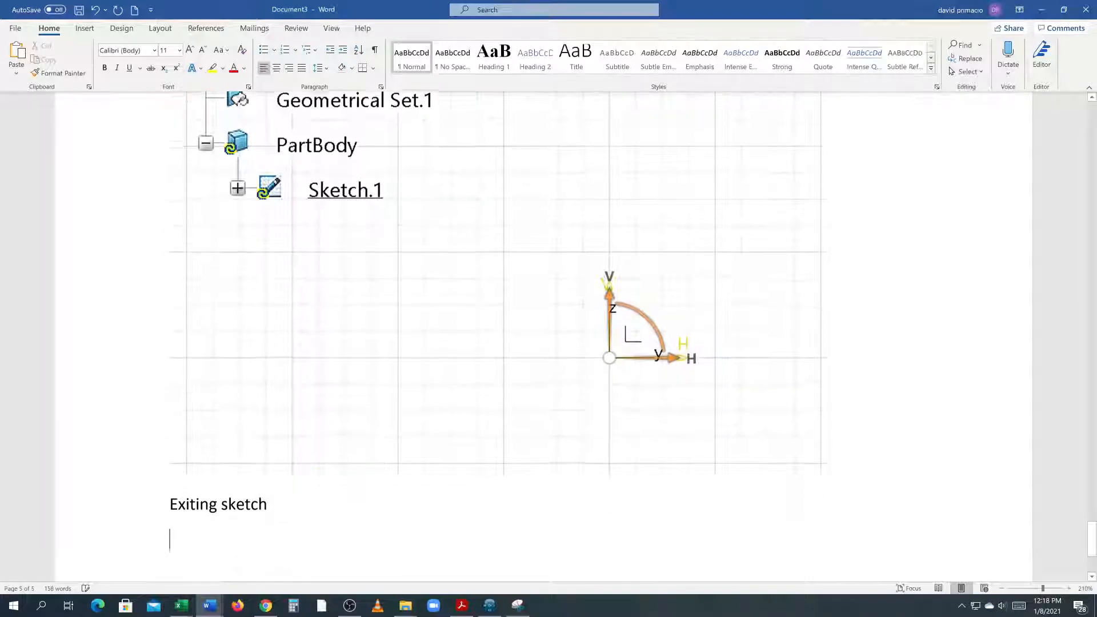
Insert a page break before the "Exiting sketch" line and place the cursor on the empty line below it
{"action": "key", "text": "Up"}
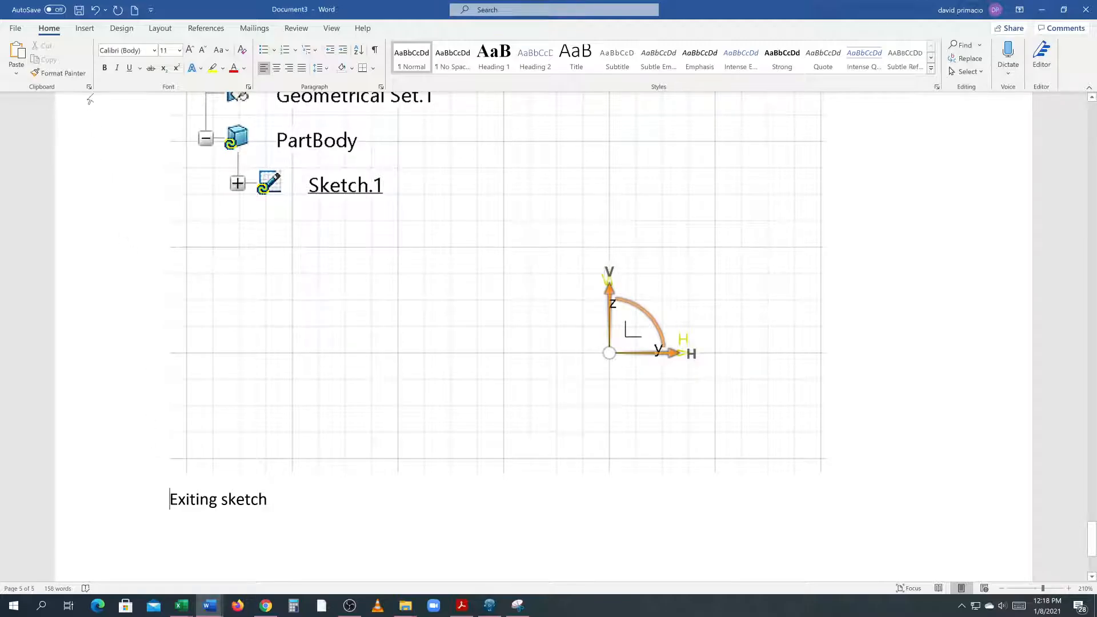
{"action": "left_click", "coordinate": [82, 33]}
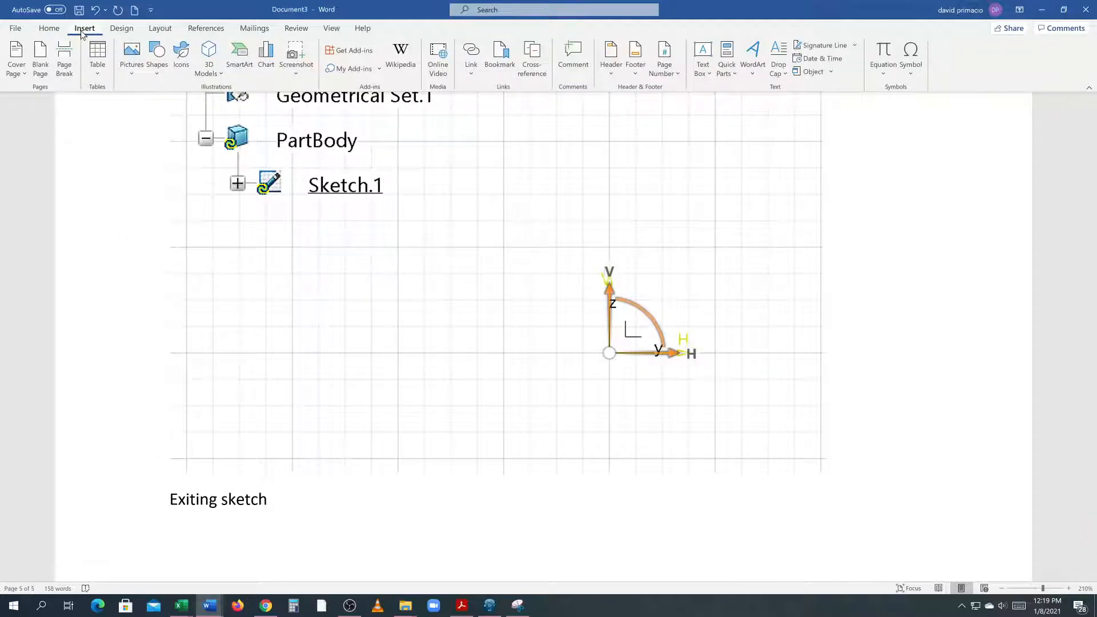
{"action": "left_click", "coordinate": [64, 63]}
{"action": "key", "text": "Down"}
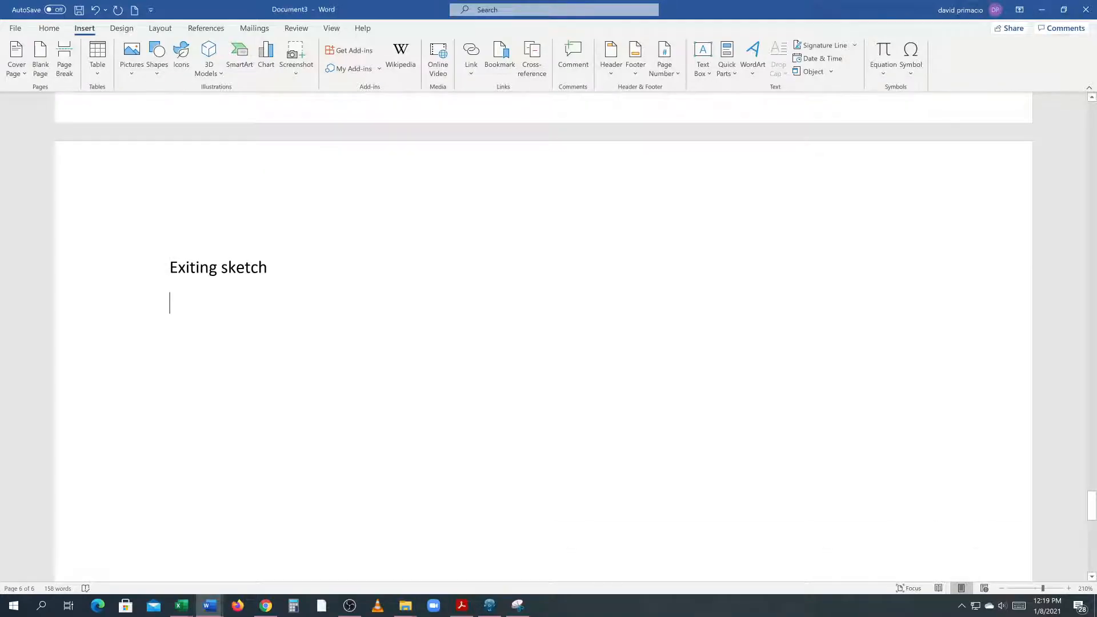
Insert a screen clipping of the 3DEXPERIENCE Sketcher window, from title bar to bottom toolbar, below "Exiting sketch" in Document3
{"action": "key", "text": "alt+Tab"}
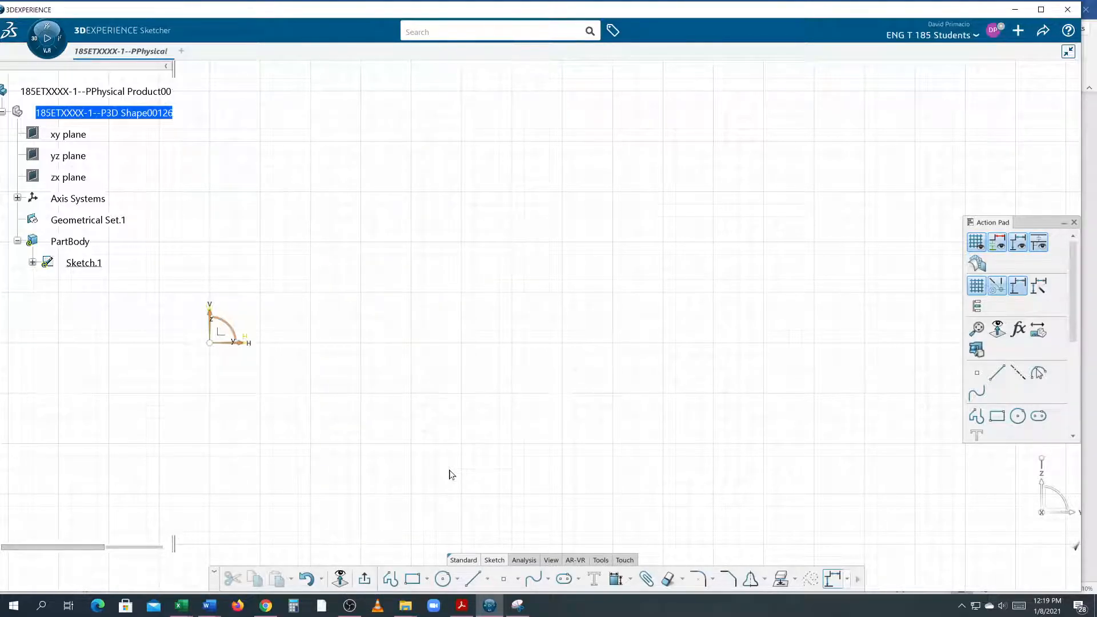
{"action": "mouse_move", "coordinate": [223, 609]}
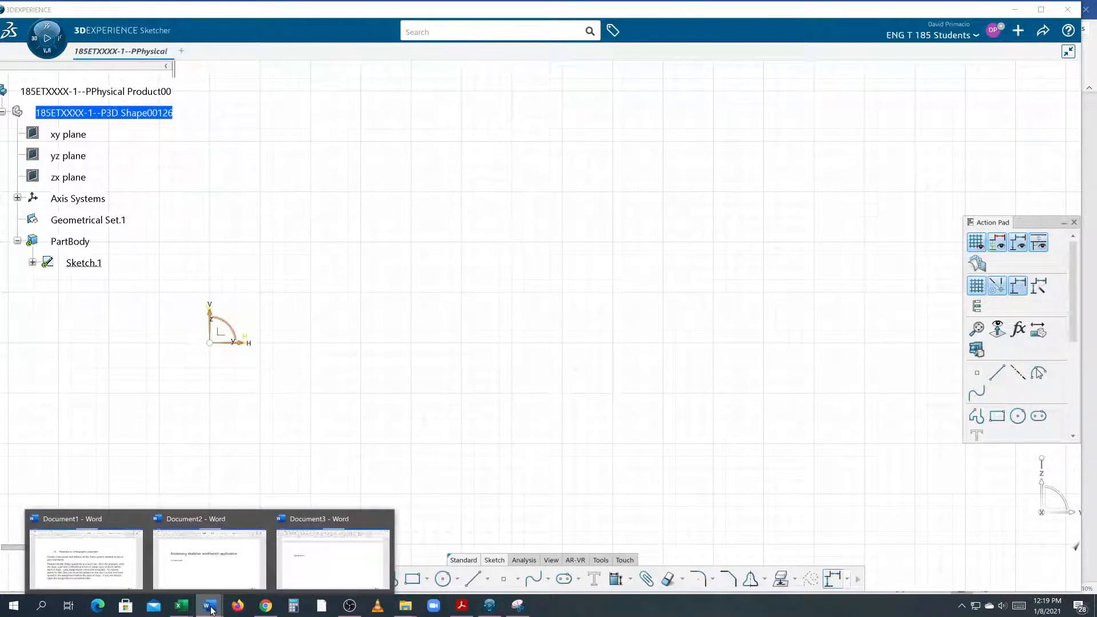
{"action": "left_click", "coordinate": [333, 551]}
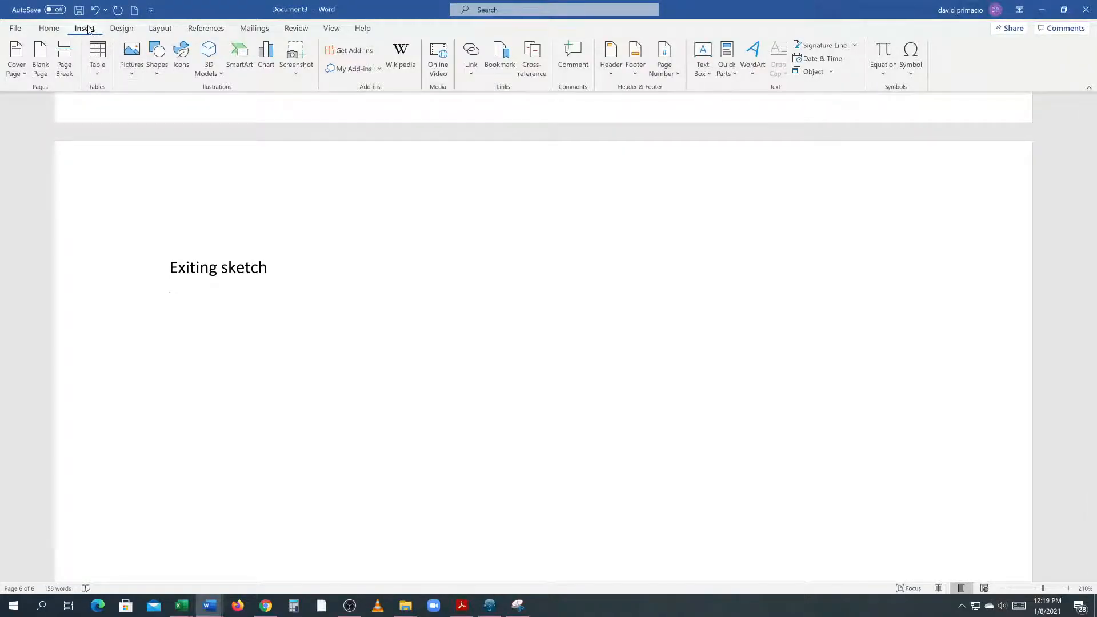
{"action": "left_click", "coordinate": [295, 63]}
{"action": "left_click", "coordinate": [305, 230]}
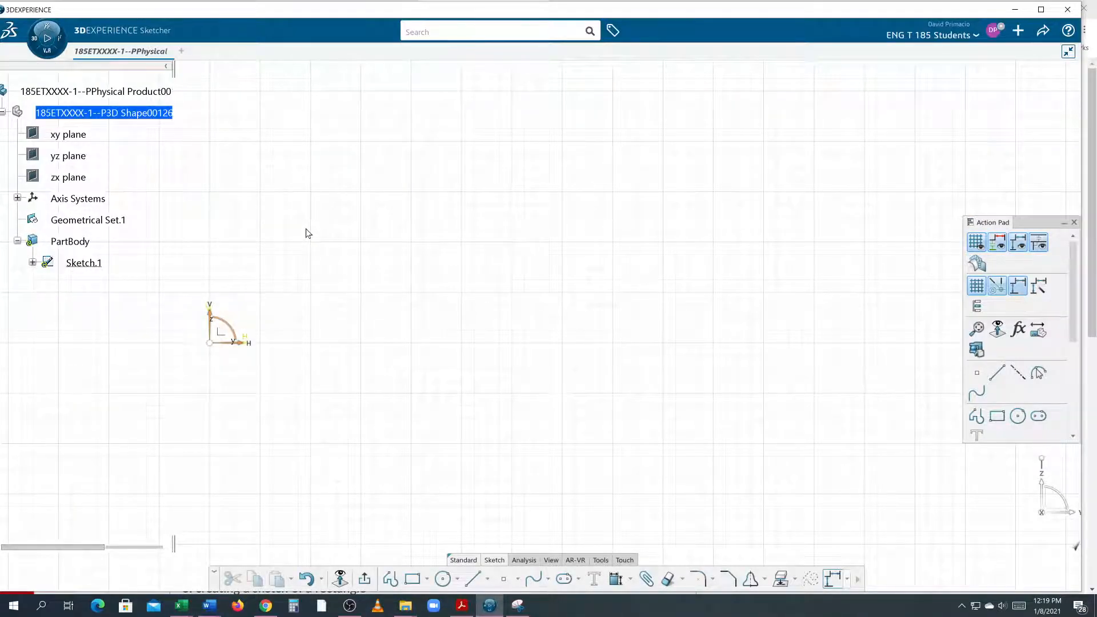
{"action": "mouse_move", "coordinate": [3, 19]}
{"action": "left_mouse_down"}
{"action": "mouse_move", "coordinate": [304, 372]}
{"action": "mouse_move", "coordinate": [562, 601]}
{"action": "left_mouse_up"}
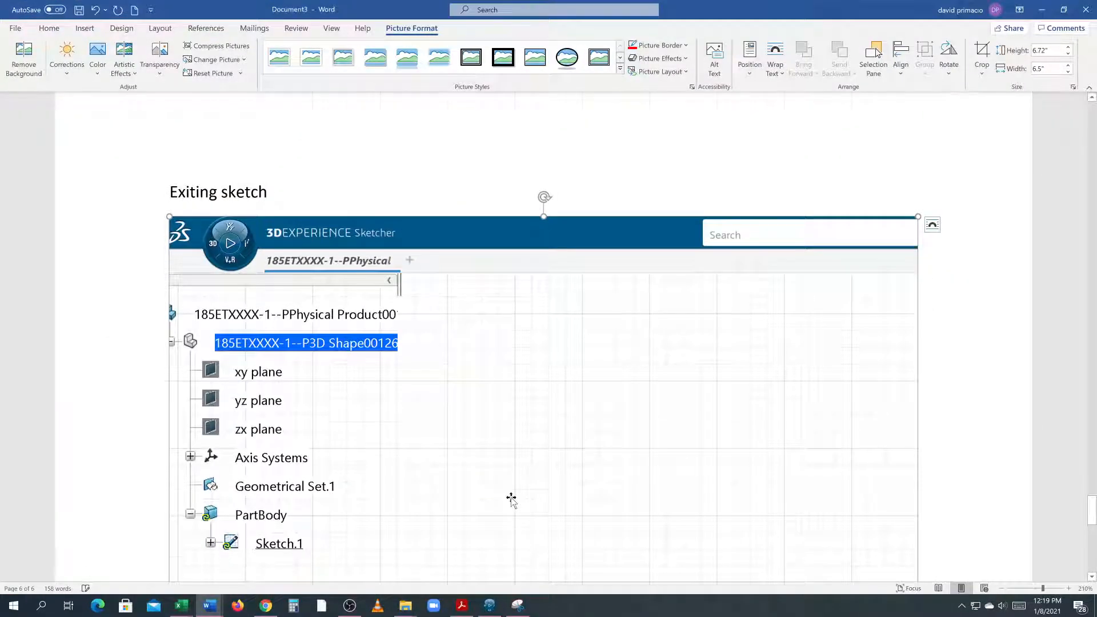
Add the line "Select Standard Tab and Exit tab" below the new picture
{"action": "scroll", "coordinate": [512, 499], "scroll_direction": "down", "scroll_amount": 10}
{"action": "scroll", "coordinate": [511, 499], "scroll_direction": "up", "scroll_amount": 4}
{"action": "scroll", "coordinate": [511, 499], "scroll_direction": "down", "scroll_amount": 4}
{"action": "scroll", "coordinate": [510, 498], "scroll_direction": "up", "scroll_amount": 4}
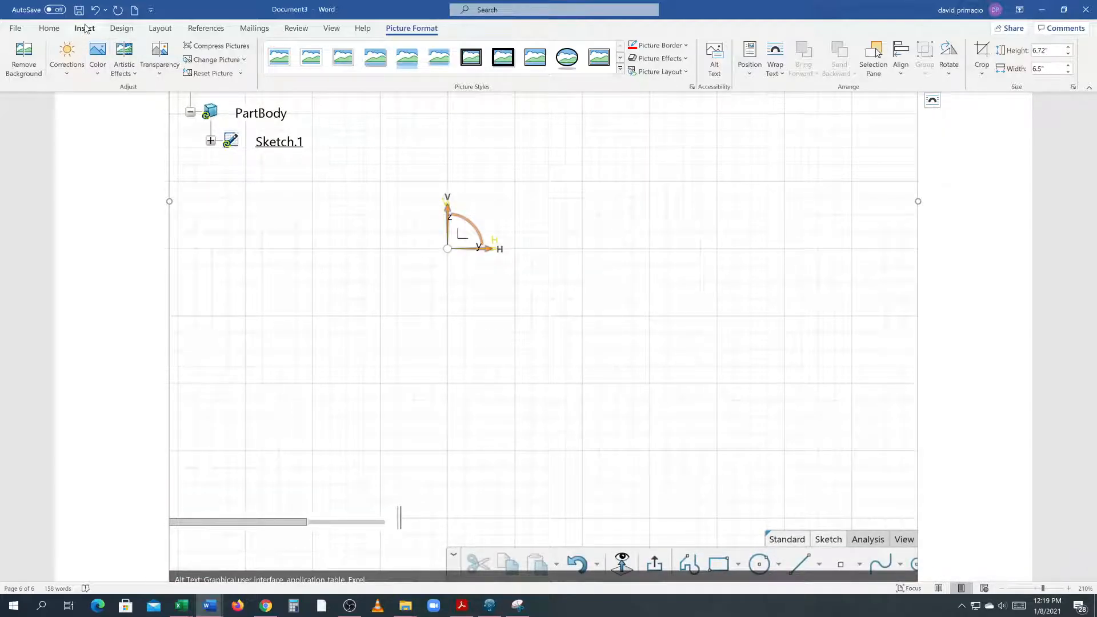
{"action": "scroll", "coordinate": [641, 455], "scroll_direction": "down", "scroll_amount": 3}
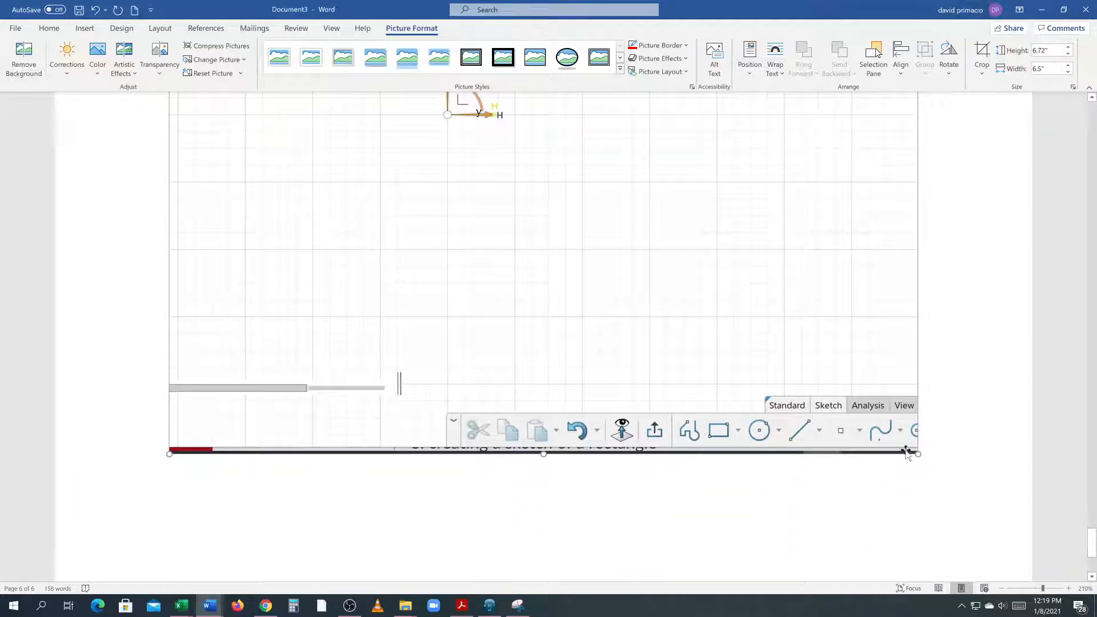
{"action": "key", "text": "Return"}
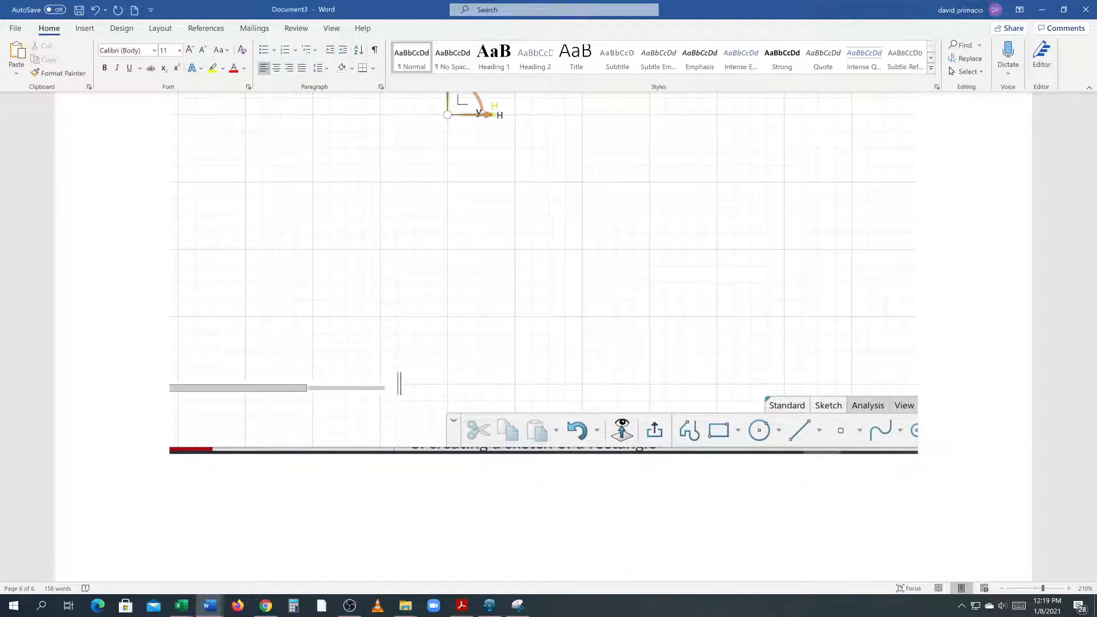
{"action": "type", "text": "Select Stanad"}
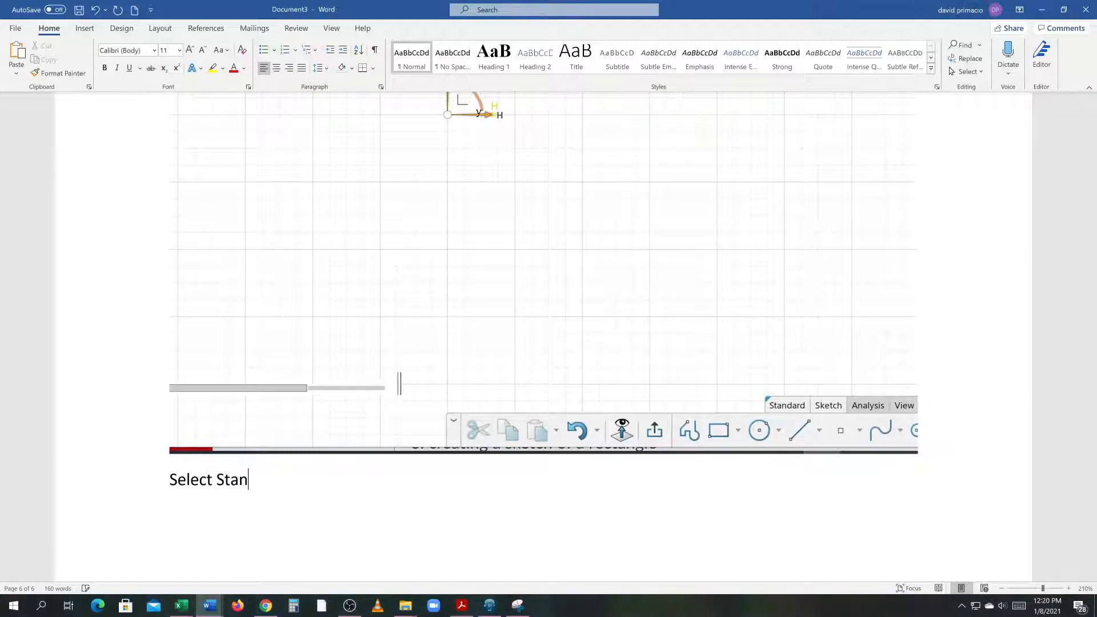
{"action": "key", "text": "BackSpace"}
{"action": "key", "text": "BackSpace"}
{"action": "type", "text": "andard Tab and Exit tab"}
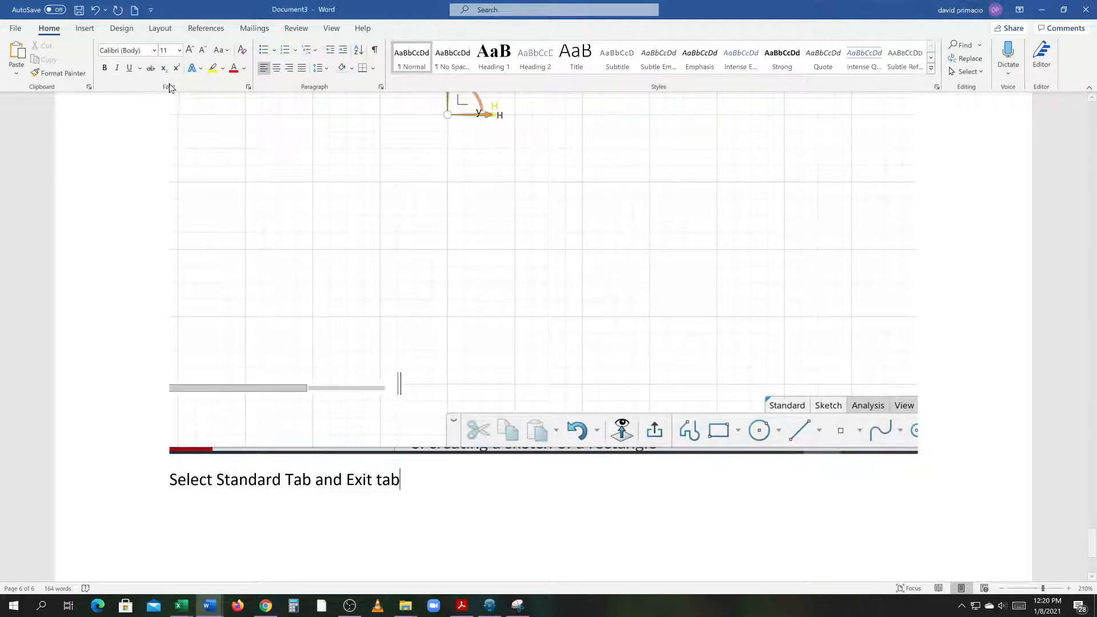
Draw an oval about 0.48" wide and 0.2" high over the Standard tab in the picture
{"action": "left_click", "coordinate": [87, 30]}
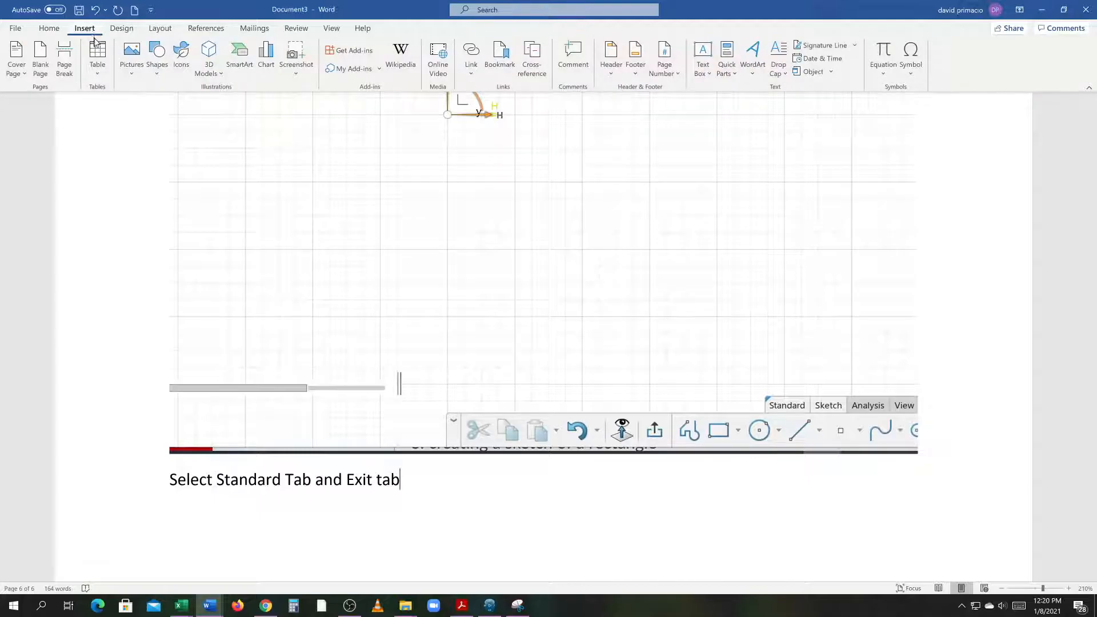
{"action": "left_click", "coordinate": [156, 57]}
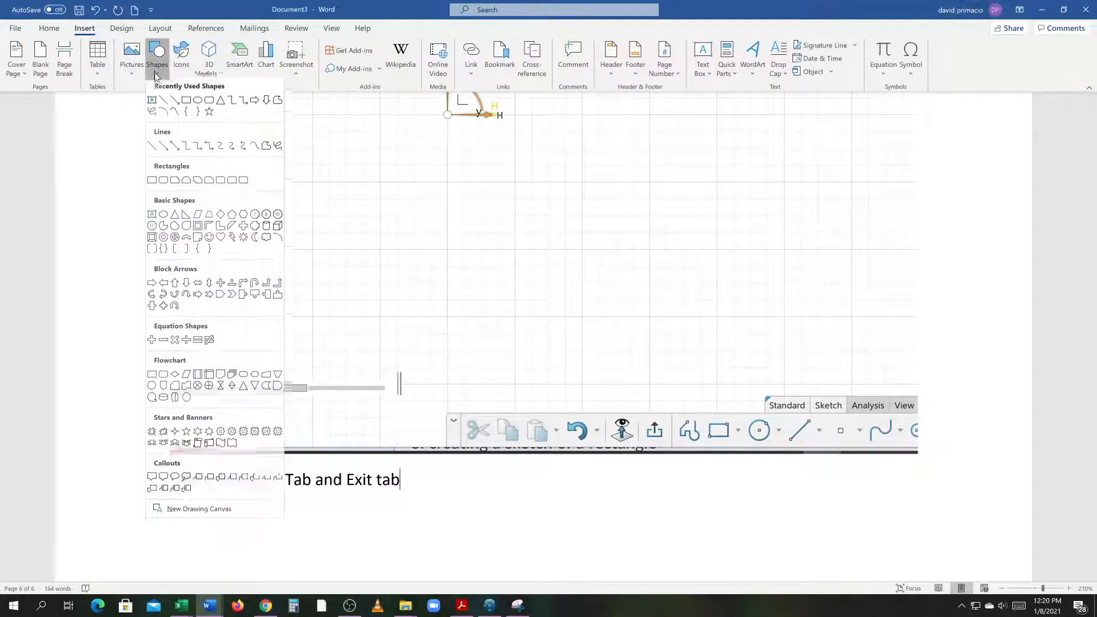
{"action": "left_click", "coordinate": [198, 104]}
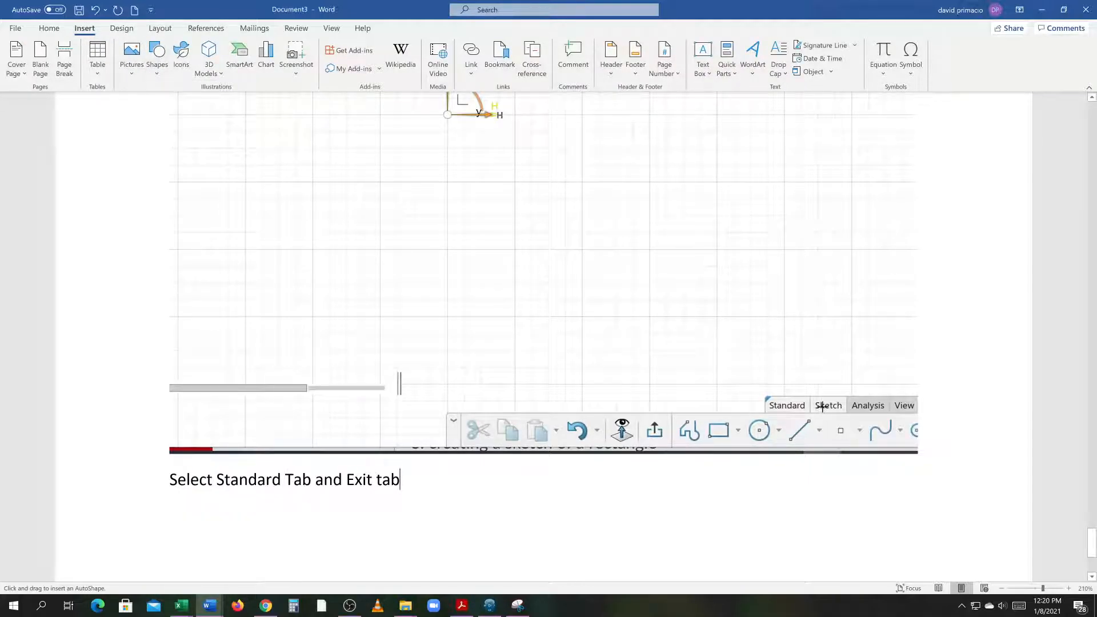
{"action": "left_click_drag", "start_coordinate": [761, 393], "coordinate": [816, 415]}
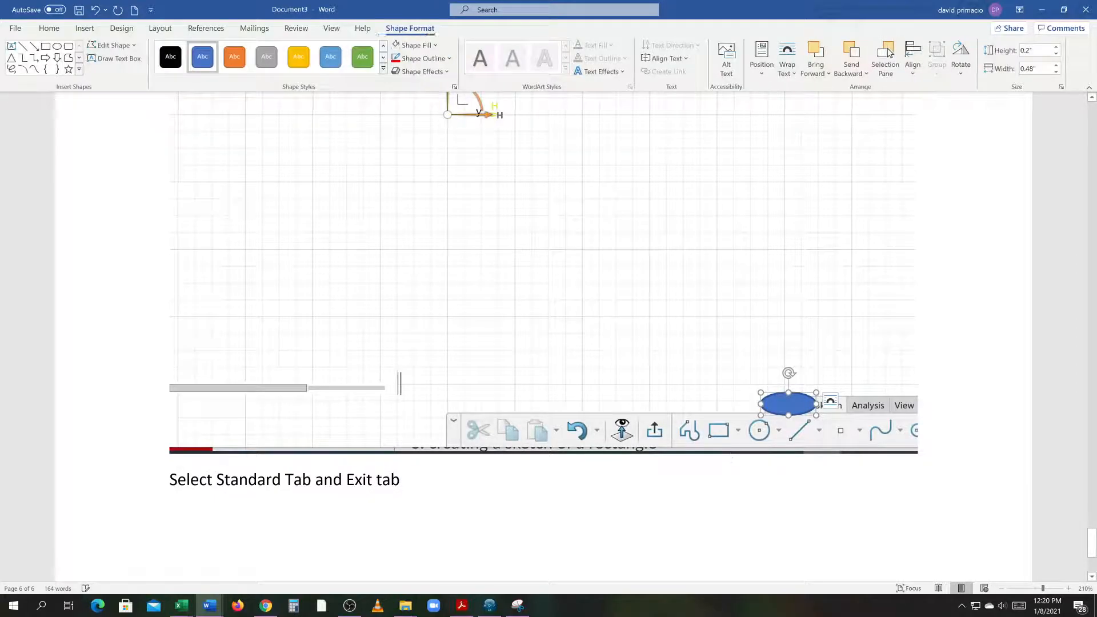
Format the oval over the Standard tab with no fill and a red outline
{"action": "left_click", "coordinate": [409, 46]}
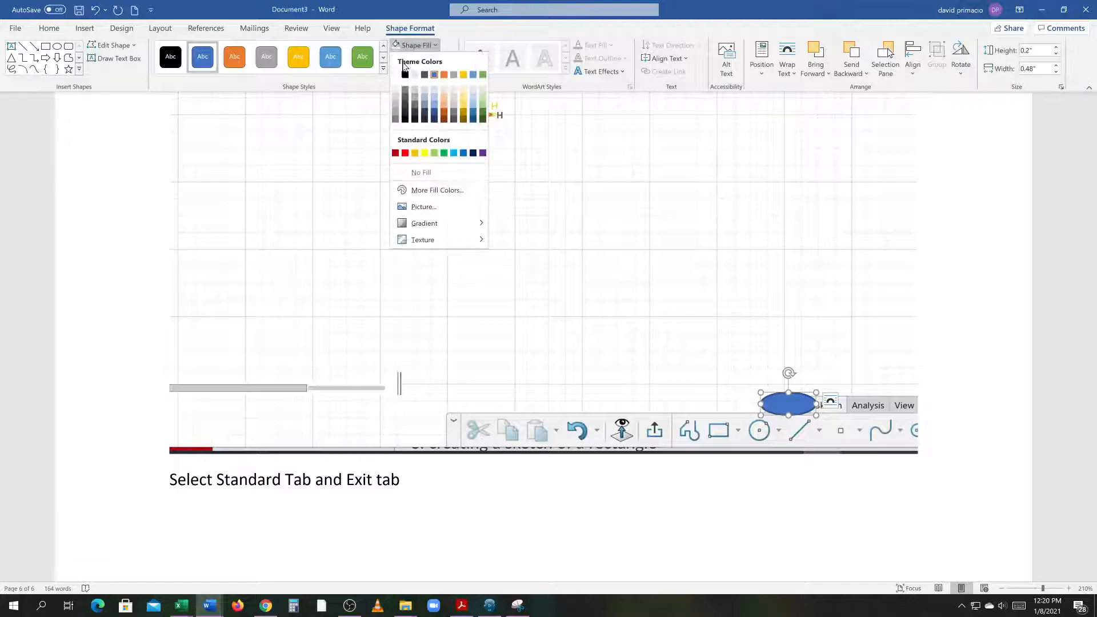
{"action": "left_click", "coordinate": [419, 172]}
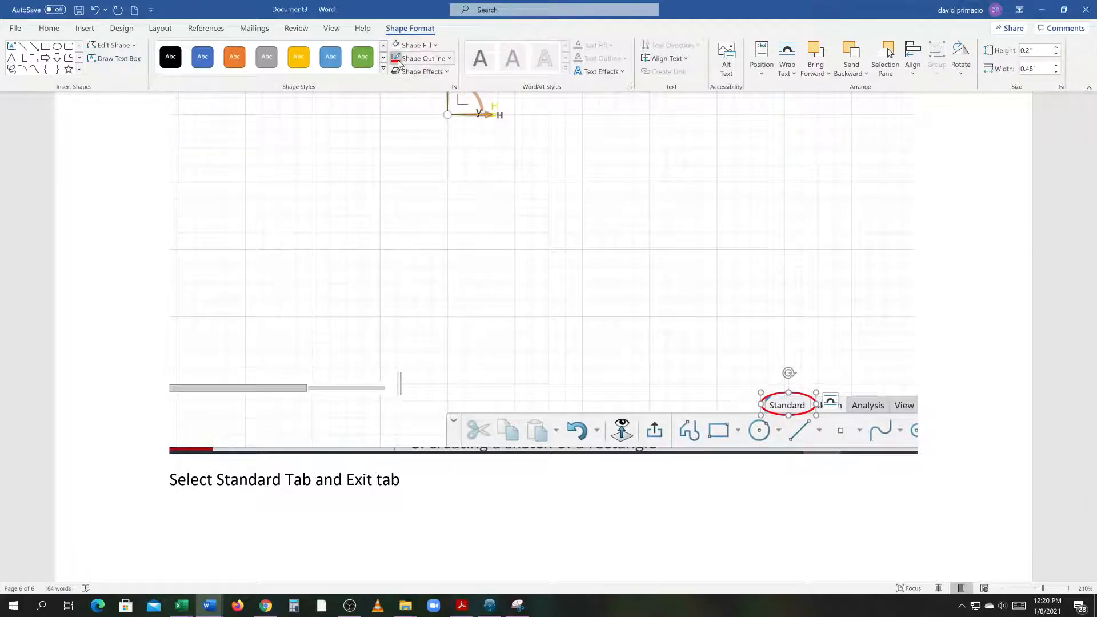
{"action": "left_click", "coordinate": [423, 58]}
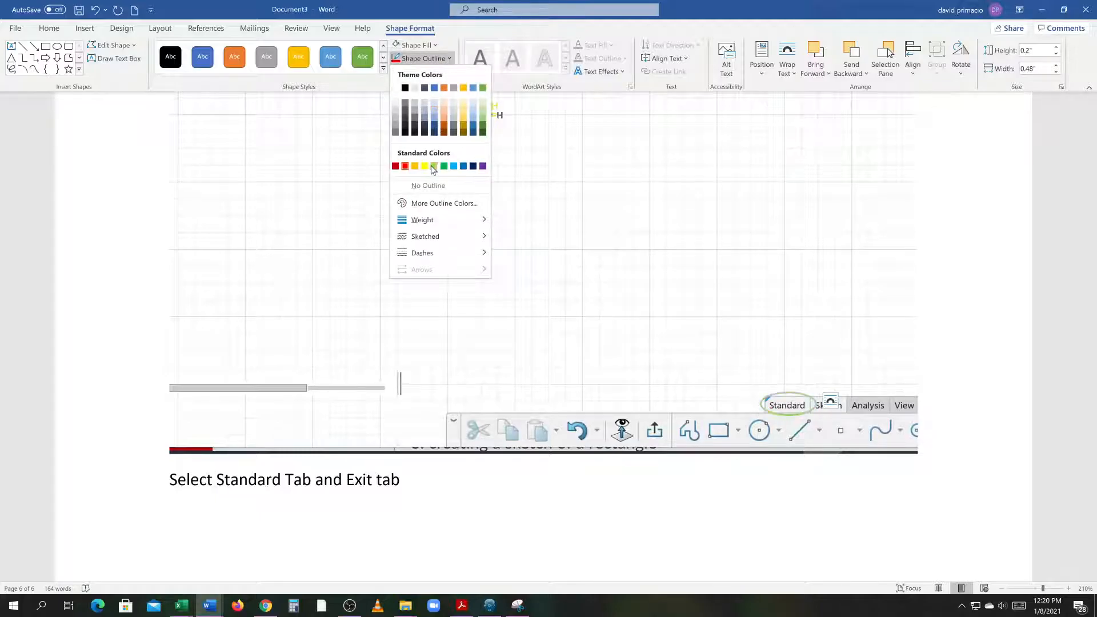
{"action": "left_click", "coordinate": [405, 166]}
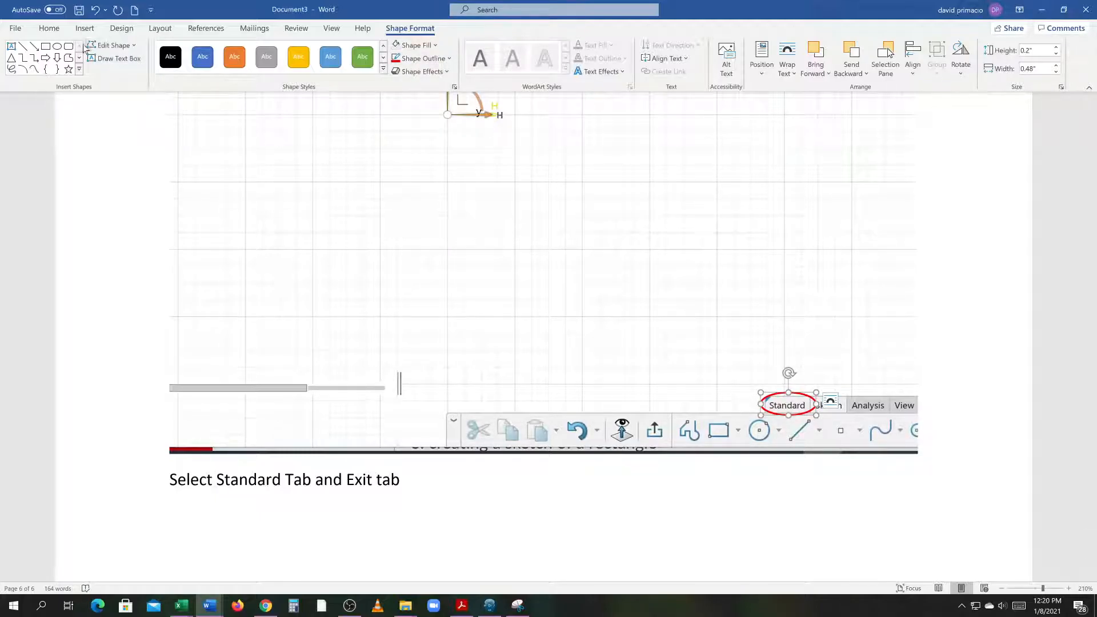
Draw an oval about 0.38" wide and 0.3" high around the exit icon in the picture, with no fill and a red outline
{"action": "left_click", "coordinate": [57, 46]}
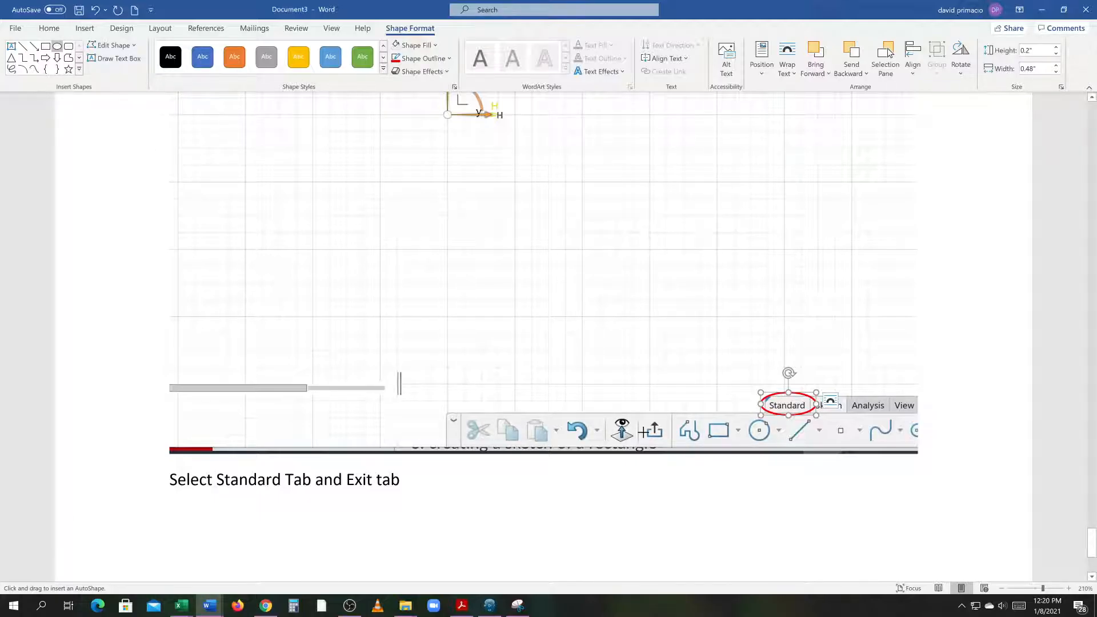
{"action": "left_click_drag", "start_coordinate": [632, 416], "coordinate": [684, 454]}
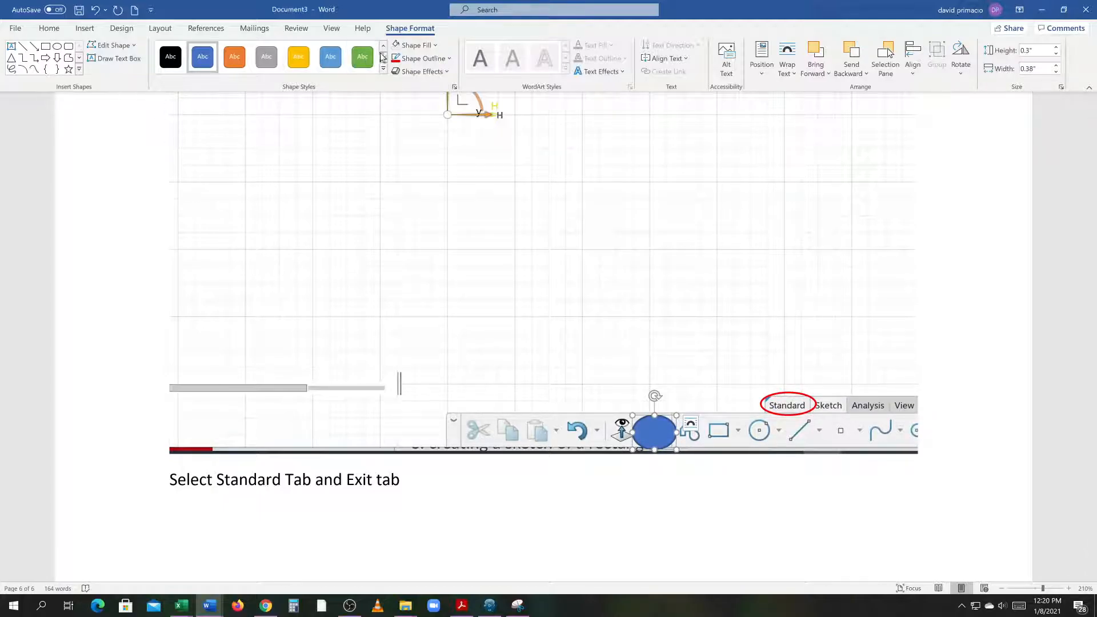
{"action": "left_click", "coordinate": [410, 45]}
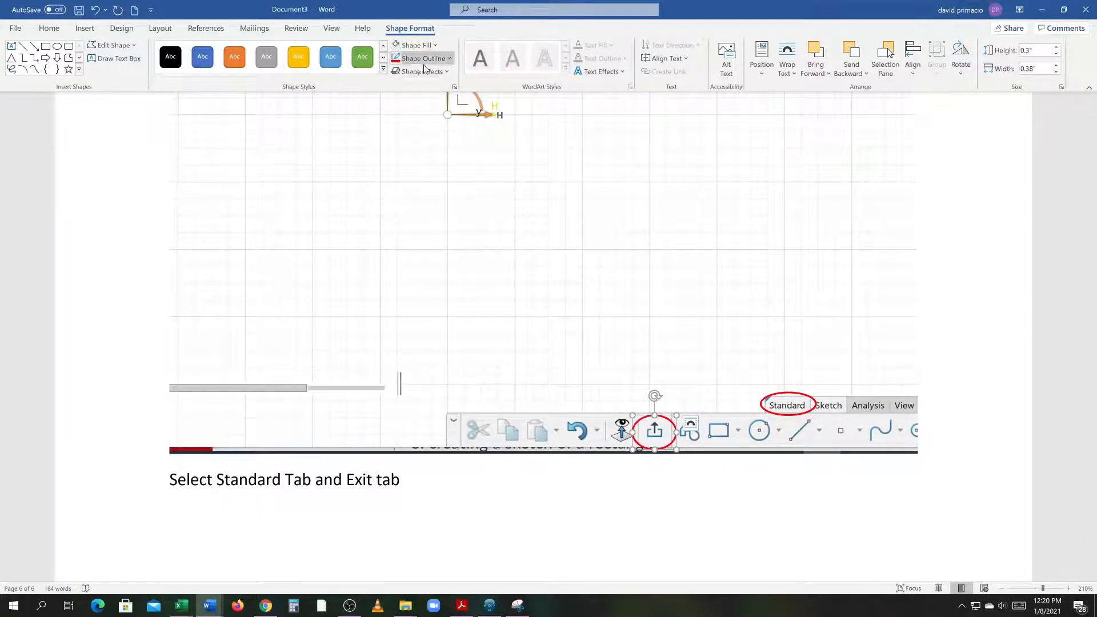
{"action": "left_click", "coordinate": [449, 58]}
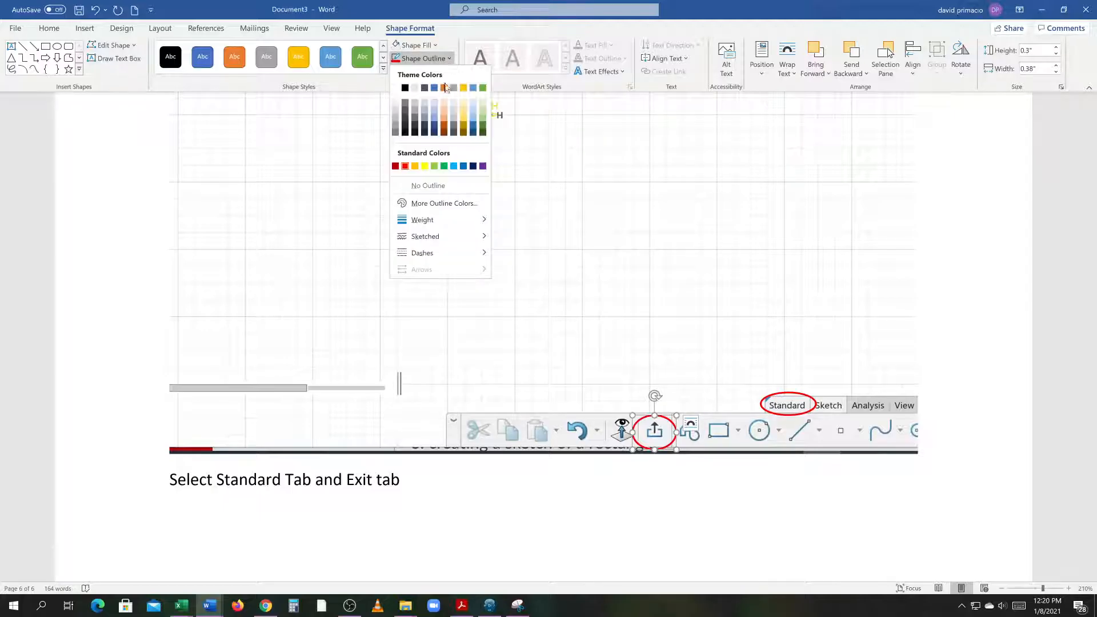
{"action": "left_click", "coordinate": [404, 166]}
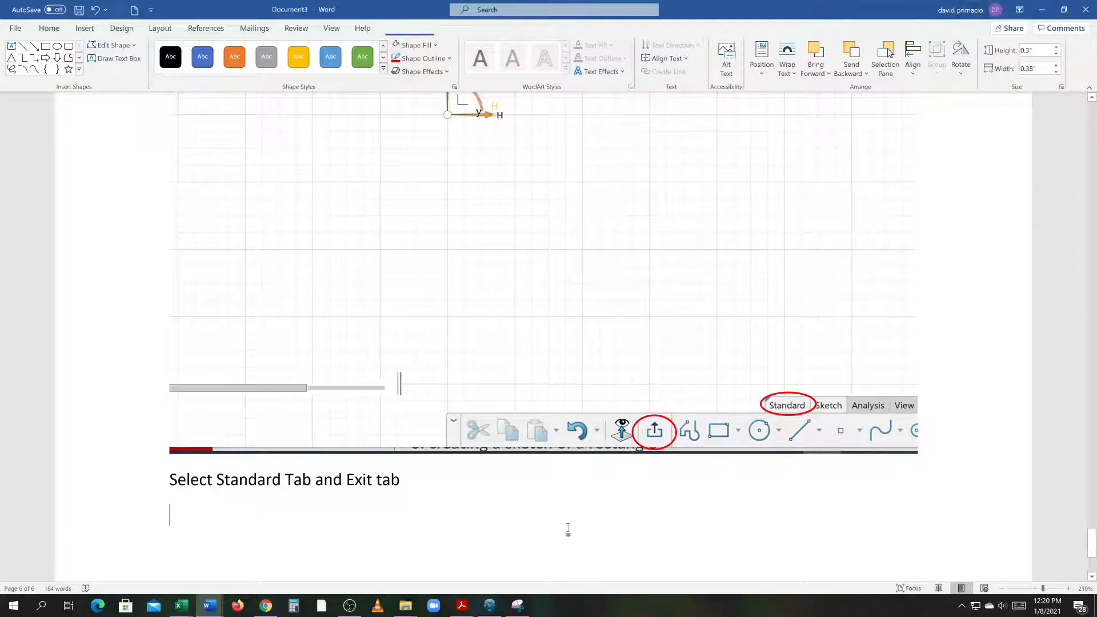
{"action": "left_click", "coordinate": [587, 515]}
Copy the line "Verification of part design workbench" from above the Sketcher picture and paste it below "Select Standard Tab and Exit tab"
{"action": "scroll", "coordinate": [581, 519], "scroll_direction": "down", "scroll_amount": 2}
{"action": "scroll", "coordinate": [581, 519], "scroll_direction": "up", "scroll_amount": 2}
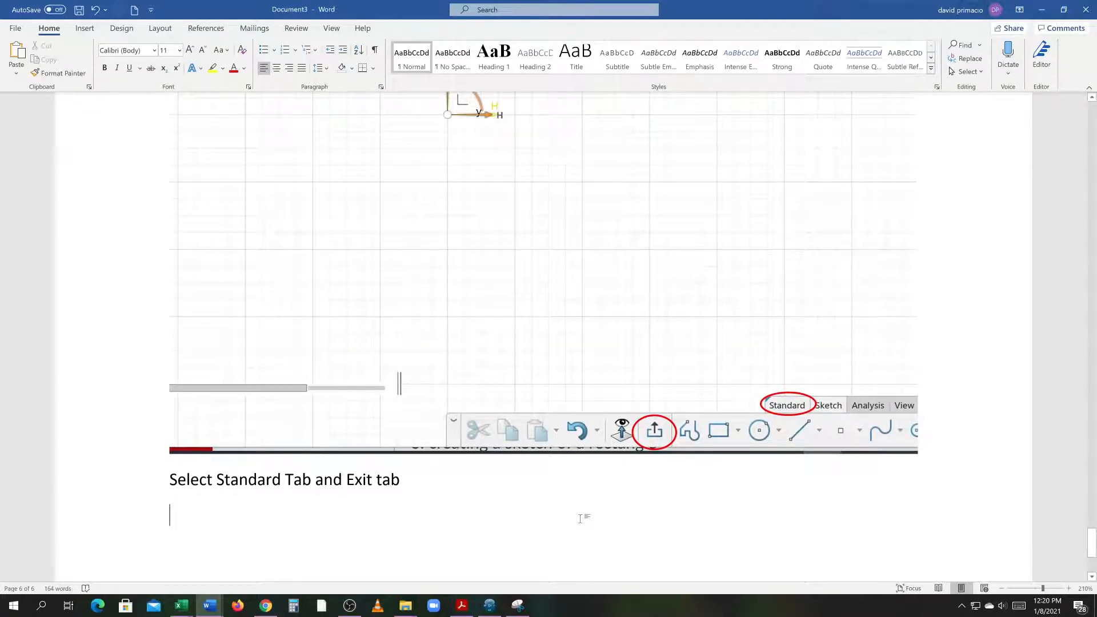
{"action": "scroll", "coordinate": [582, 514], "scroll_direction": "up", "scroll_amount": 15}
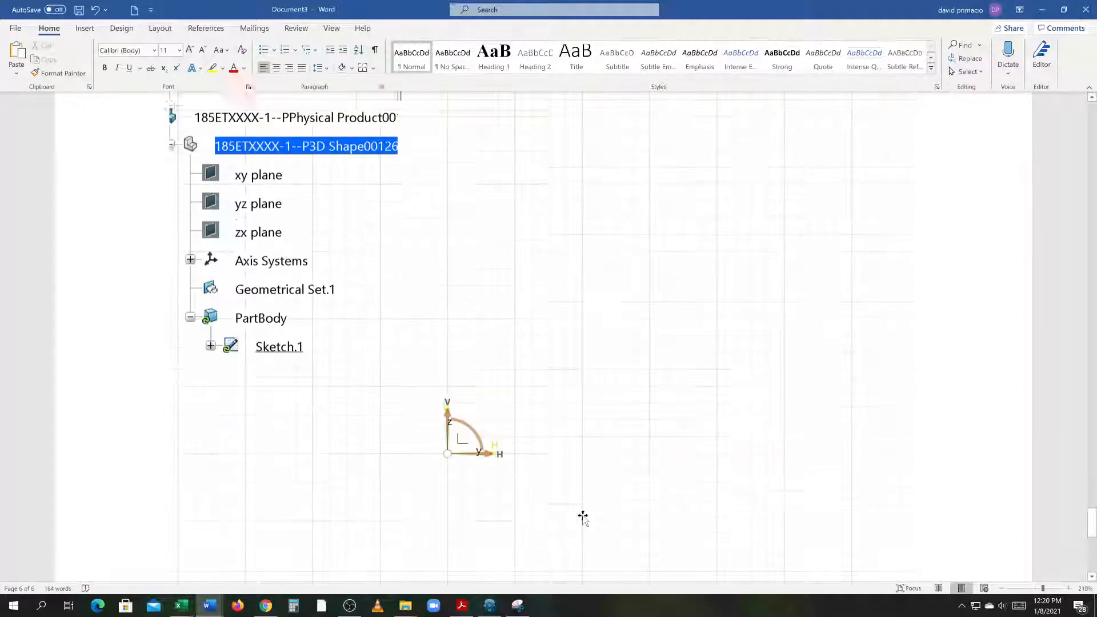
{"action": "scroll", "coordinate": [584, 516], "scroll_direction": "up", "scroll_amount": 20}
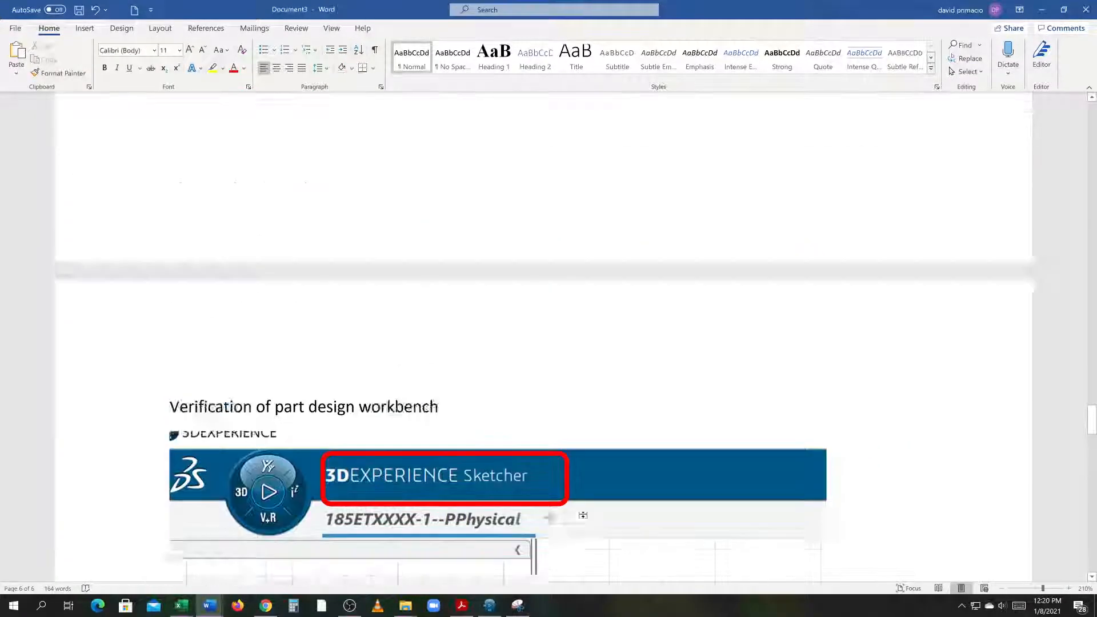
{"action": "scroll", "coordinate": [583, 516], "scroll_direction": "up", "scroll_amount": 15}
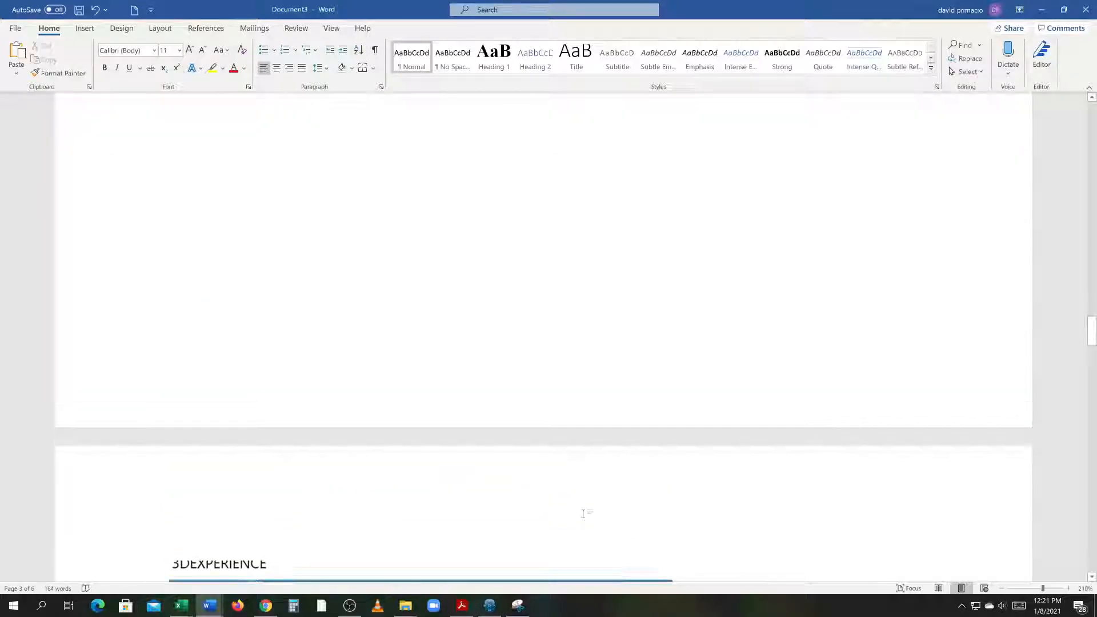
{"action": "mouse_move", "coordinate": [1091, 280]}
{"action": "left_mouse_down"}
{"action": "mouse_move", "coordinate": [1092, 140]}
{"action": "mouse_move", "coordinate": [1095, 384]}
{"action": "mouse_move", "coordinate": [1080, 545]}
{"action": "mouse_move", "coordinate": [1062, 485]}
{"action": "mouse_move", "coordinate": [1072, 433]}
{"action": "mouse_move", "coordinate": [1086, 563]}
{"action": "mouse_move", "coordinate": [1069, 489]}
{"action": "mouse_move", "coordinate": [1089, 172]}
{"action": "mouse_move", "coordinate": [1092, 566]}
{"action": "mouse_move", "coordinate": [1078, 472]}
{"action": "left_mouse_up"}
{"action": "scroll", "coordinate": [456, 350], "scroll_direction": "up", "scroll_amount": 8}
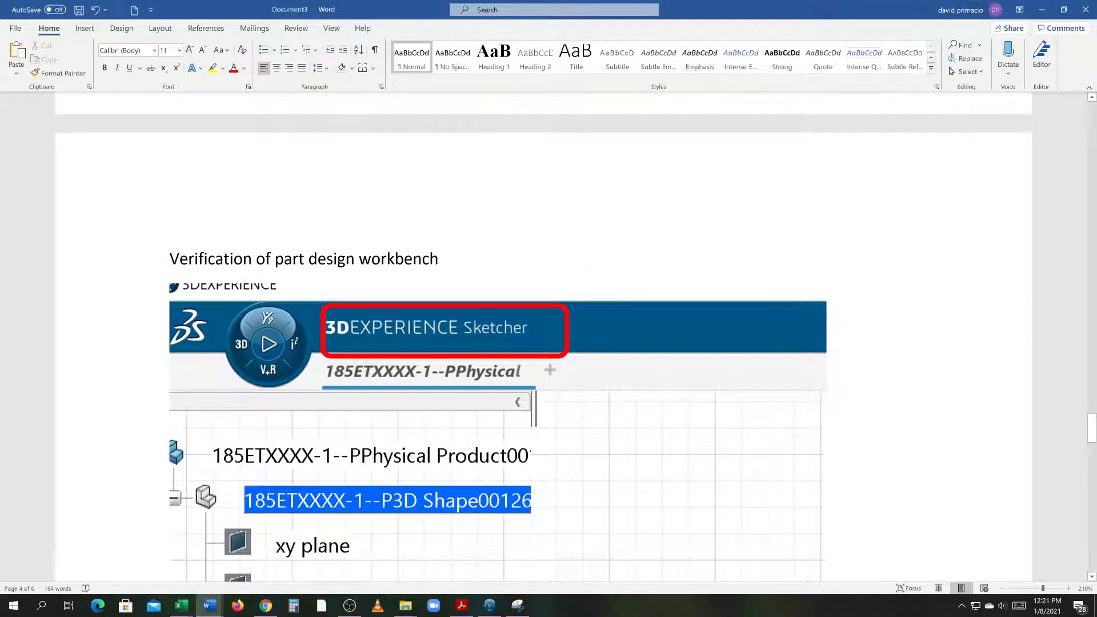
{"action": "left_click_drag", "start_coordinate": [440, 260], "coordinate": [175, 262]}
{"action": "key", "text": "ctrl+c"}
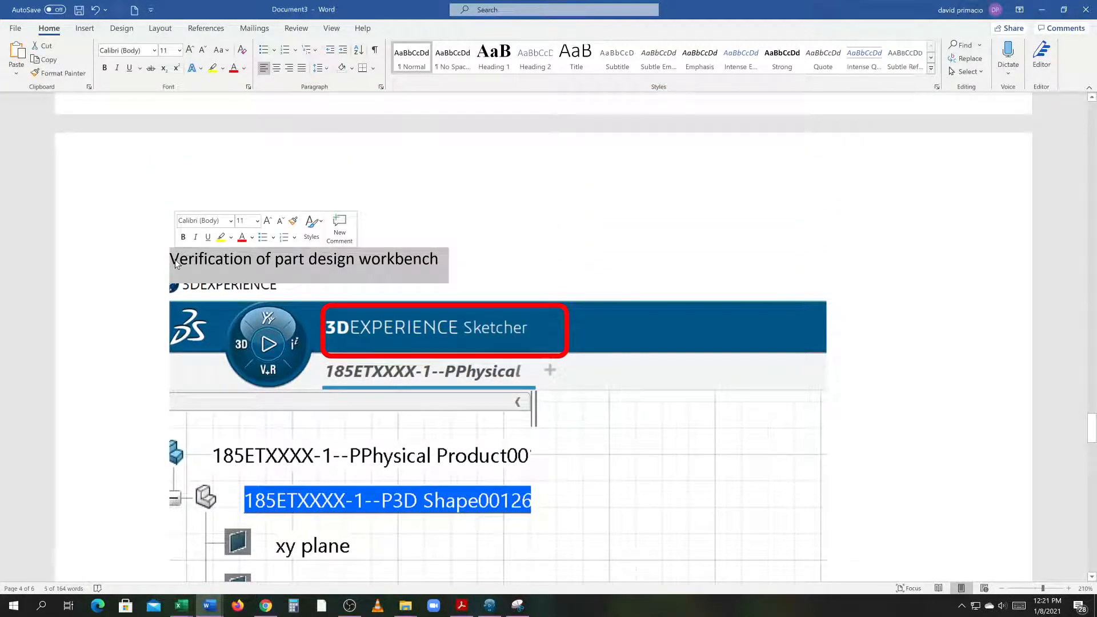
{"action": "scroll", "coordinate": [398, 275], "scroll_direction": "down", "scroll_amount": 15}
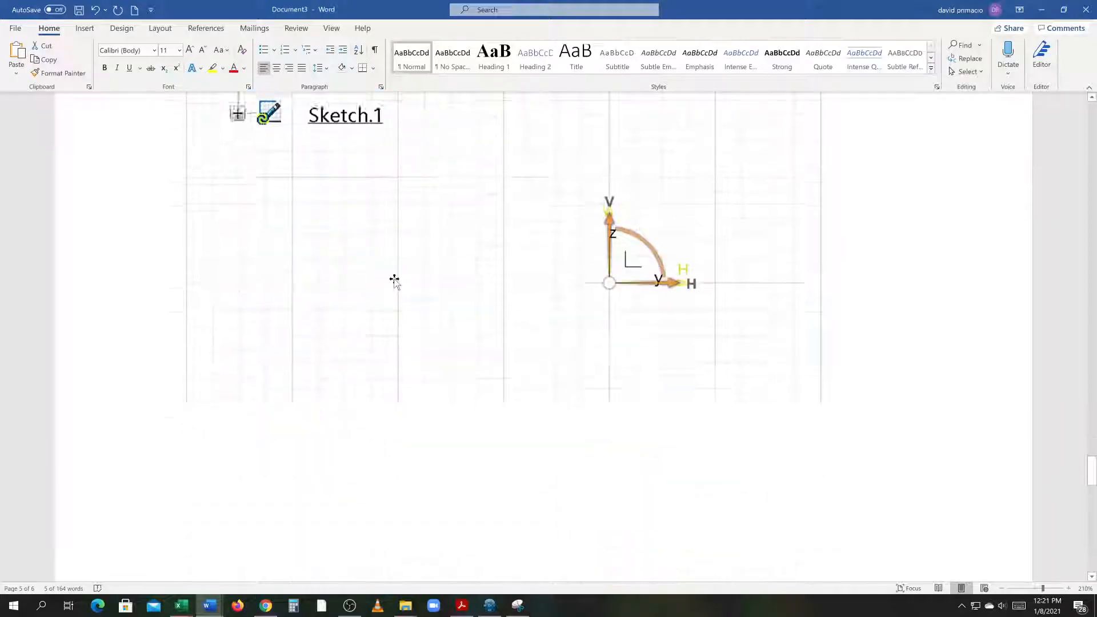
{"action": "left_click", "coordinate": [438, 308]}
{"action": "key", "text": "ctrl+v"}
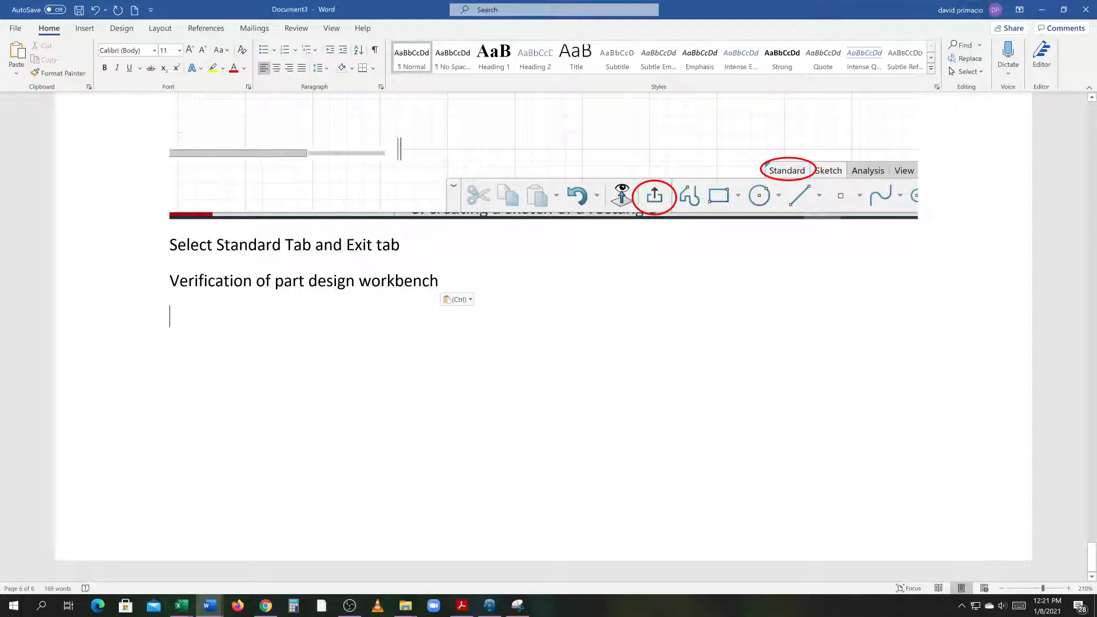
Switch to 3DEXPERIENCE, exit the sketch, and return to Document3 in Word
{"action": "left_click", "coordinate": [489, 605]}
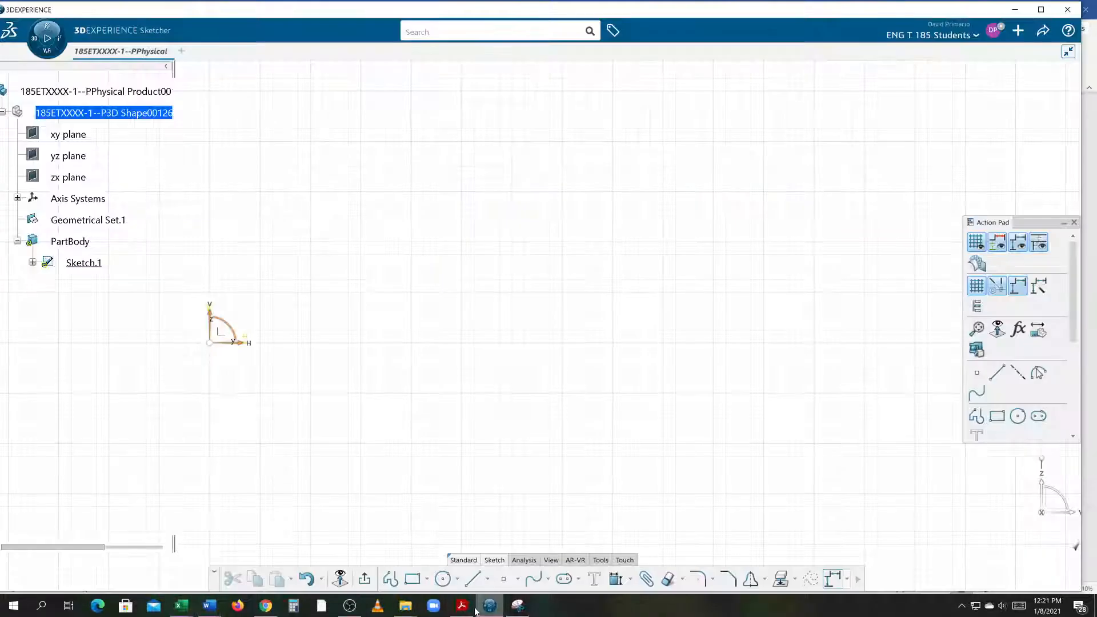
{"action": "left_click", "coordinate": [364, 578]}
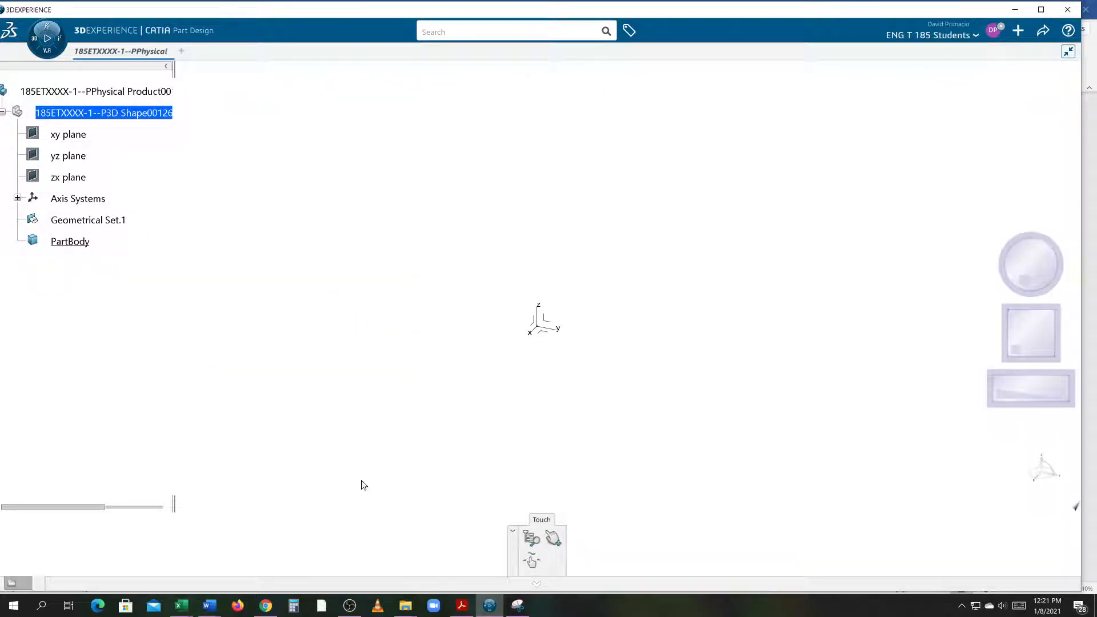
{"action": "key", "text": "alt+Tab"}
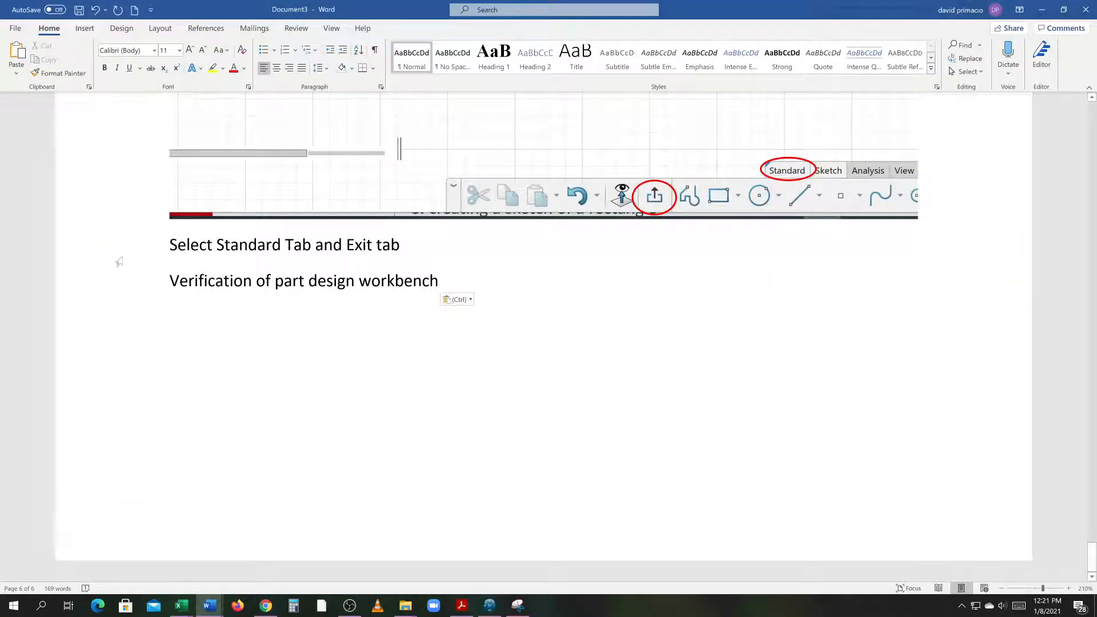
Insert a page break before the last "Verification of part design workbench" line and a screen clipping of the CATIA Part Design window below it
{"action": "left_click", "coordinate": [85, 28]}
{"action": "left_click", "coordinate": [66, 58]}
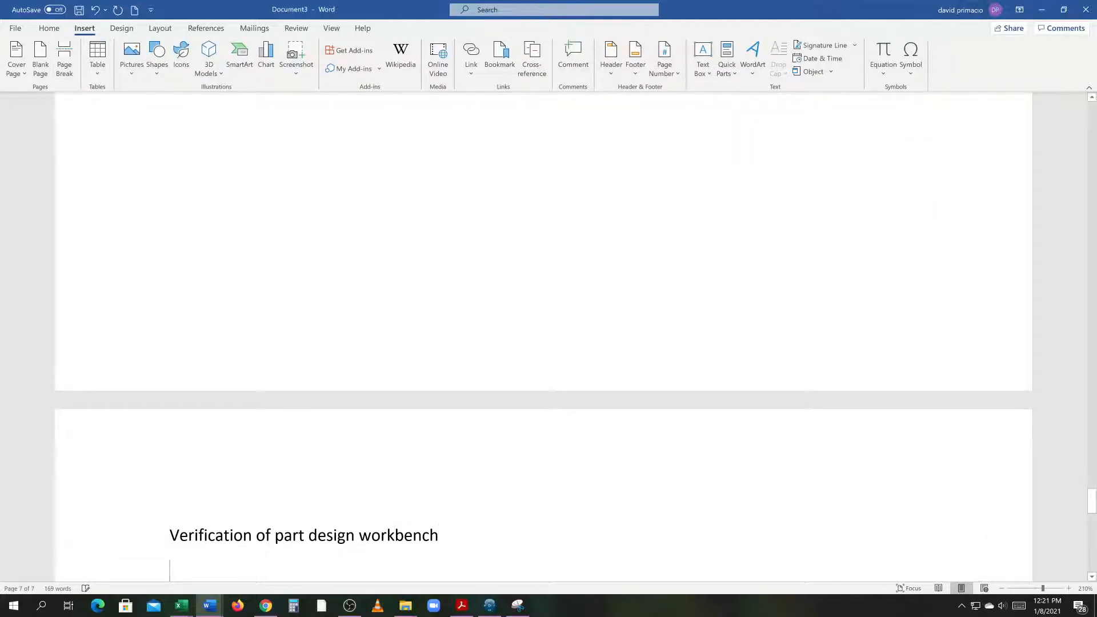
{"action": "left_click", "coordinate": [296, 57]}
{"action": "left_click", "coordinate": [312, 232]}
{"action": "left_click_drag", "start_coordinate": [1, 5], "coordinate": [661, 589]}
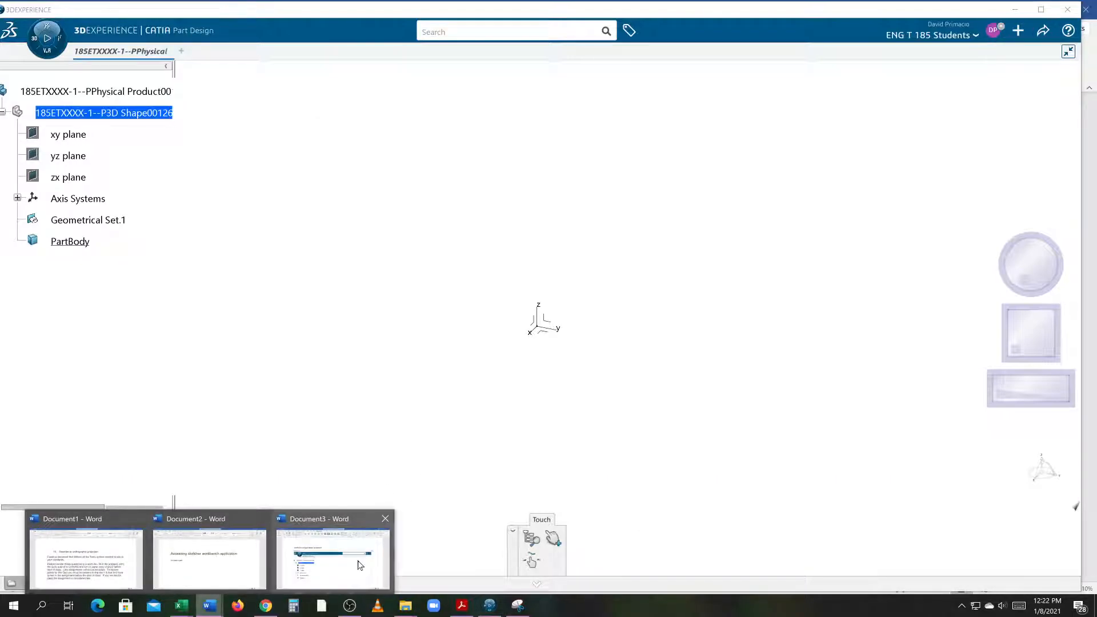
{"action": "left_click", "coordinate": [358, 563]}
{"action": "scroll", "coordinate": [560, 484], "scroll_direction": "down", "scroll_amount": 5}
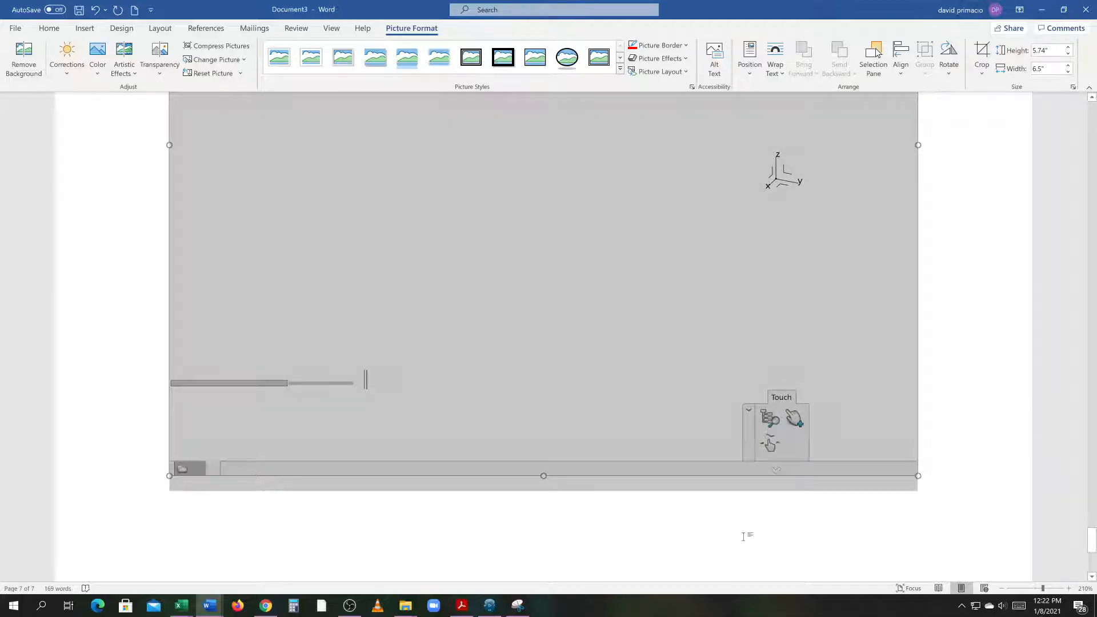
{"action": "left_click", "coordinate": [743, 537]}
Review the start of the document, from the title through the collaborative space warning and the Common Space picture
{"action": "scroll", "coordinate": [743, 536], "scroll_direction": "up", "scroll_amount": 10}
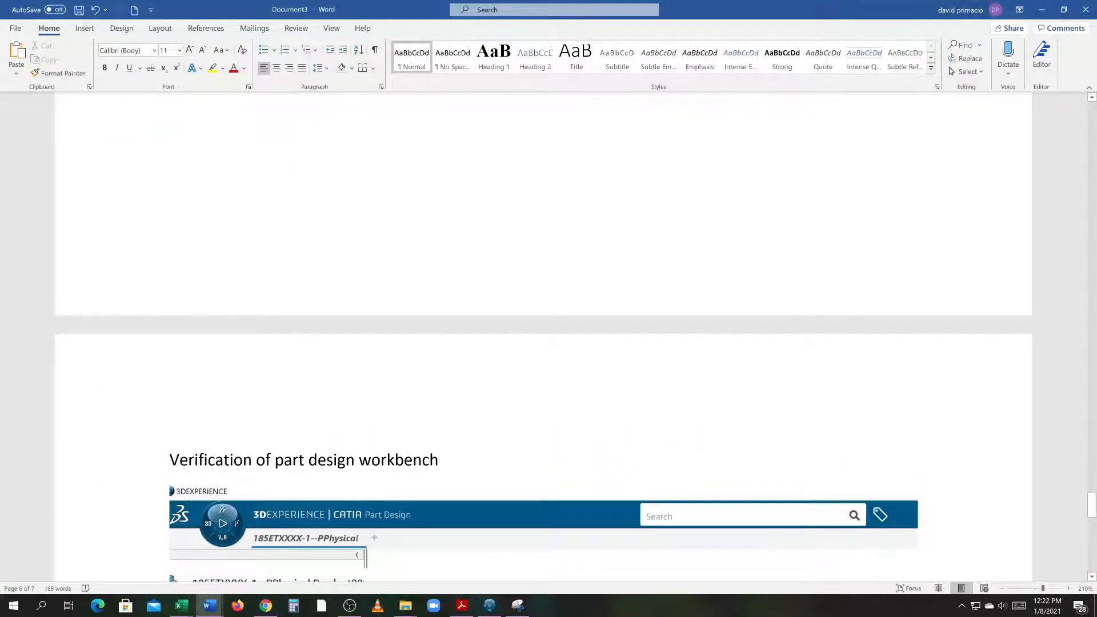
{"action": "left_click_drag", "start_coordinate": [1093, 510], "coordinate": [1091, 116]}
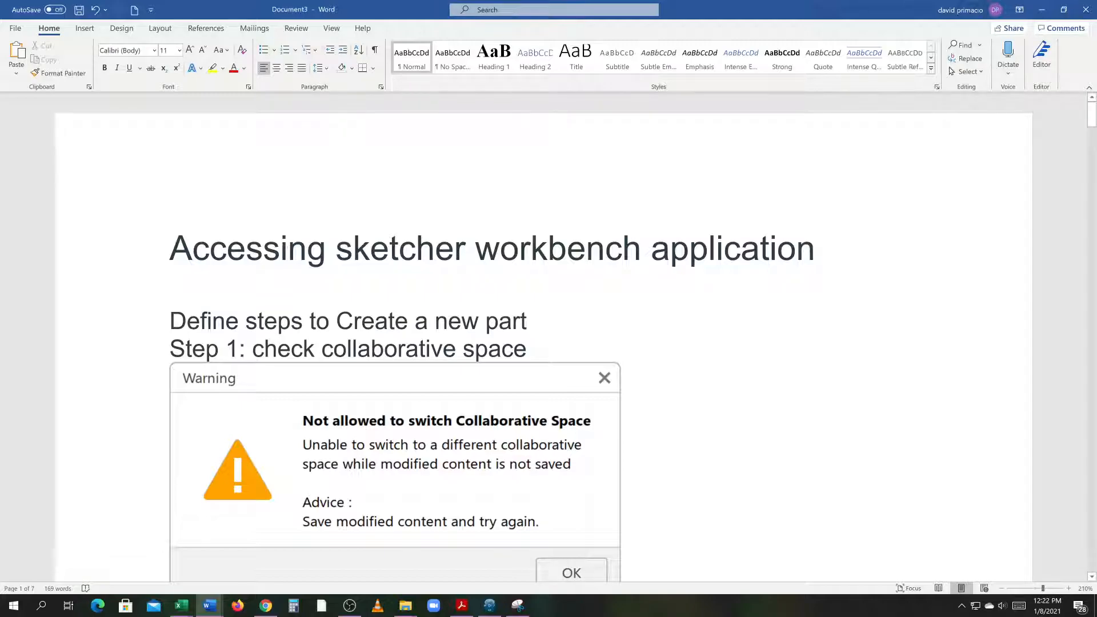
{"action": "scroll", "coordinate": [543, 343], "scroll_direction": "down", "scroll_amount": 3}
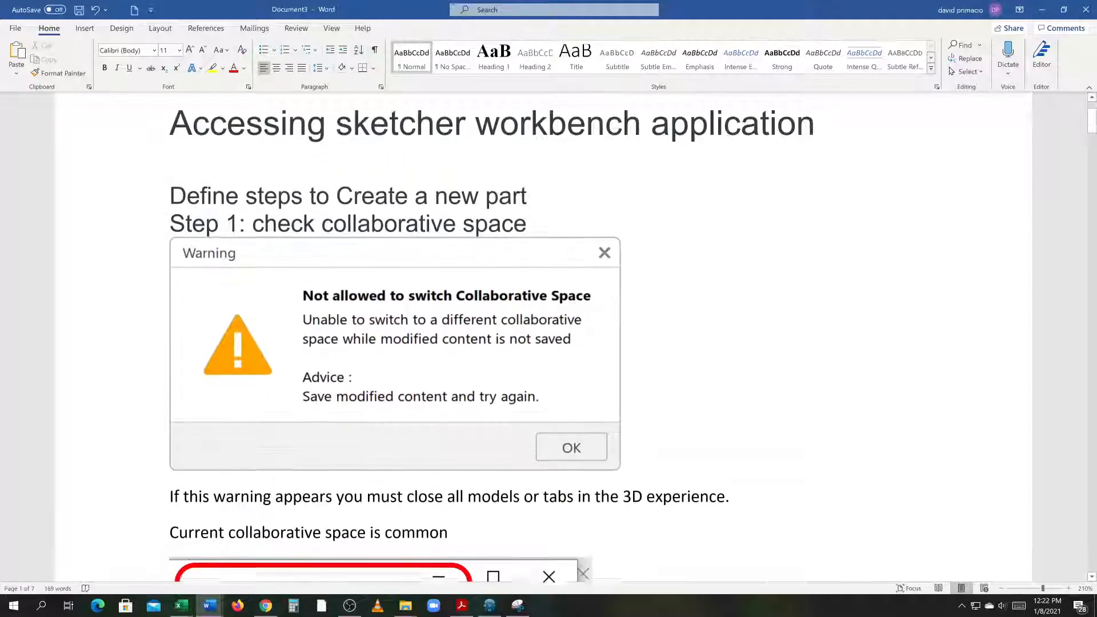
{"action": "scroll", "coordinate": [543, 342], "scroll_direction": "up", "scroll_amount": 3}
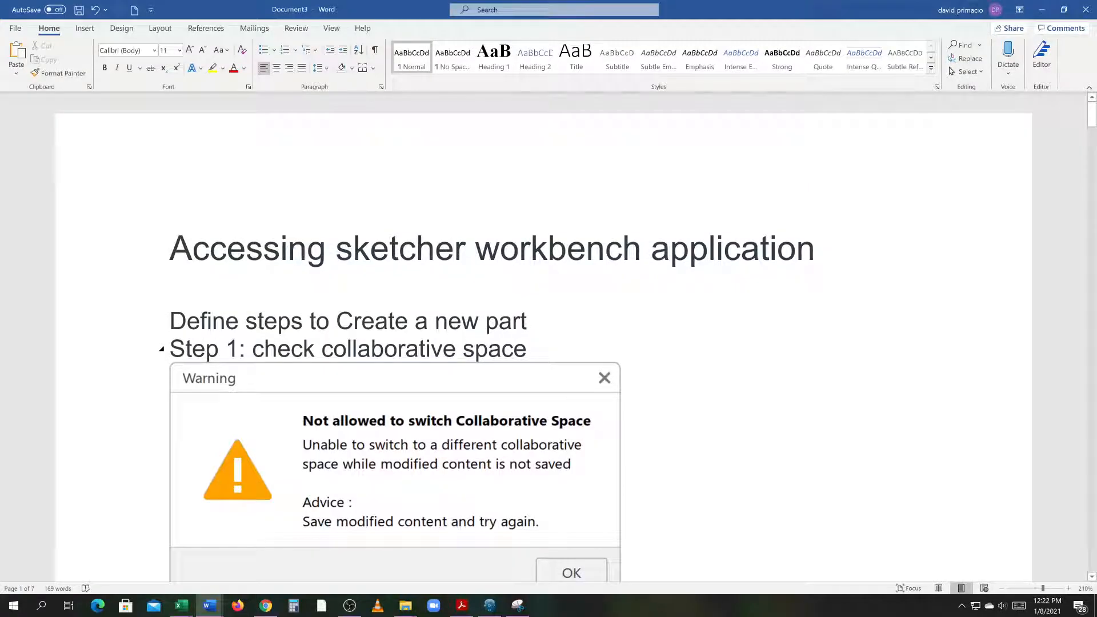
{"action": "scroll", "coordinate": [543, 343], "scroll_direction": "down", "scroll_amount": 6}
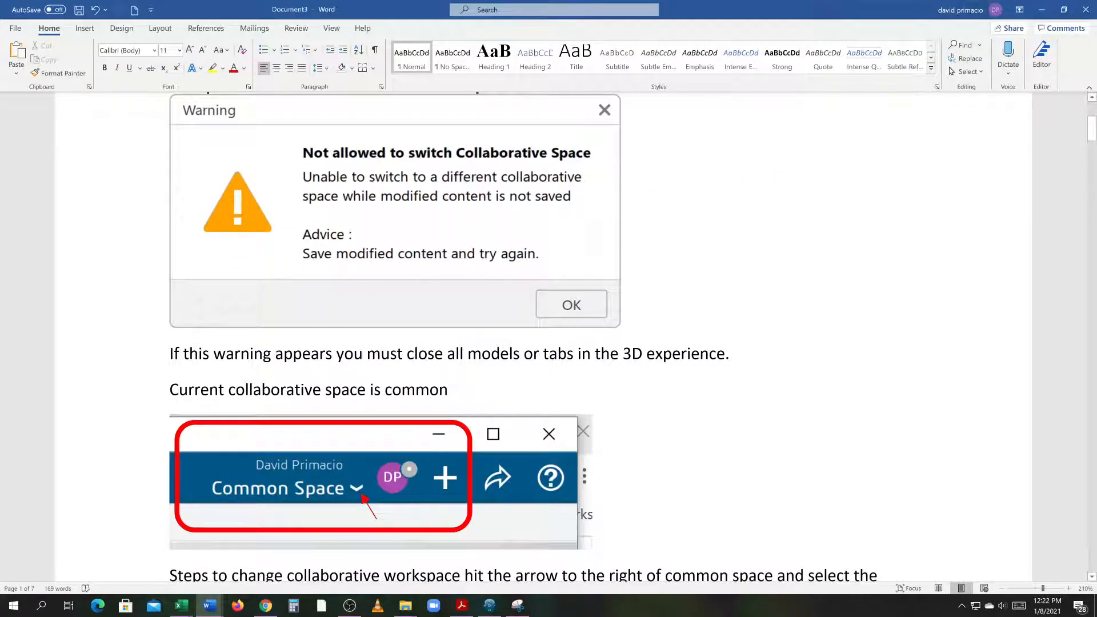
{"action": "scroll", "coordinate": [543, 343], "scroll_direction": "up", "scroll_amount": 3}
{"action": "scroll", "coordinate": [609, 388], "scroll_direction": "up", "scroll_amount": 3}
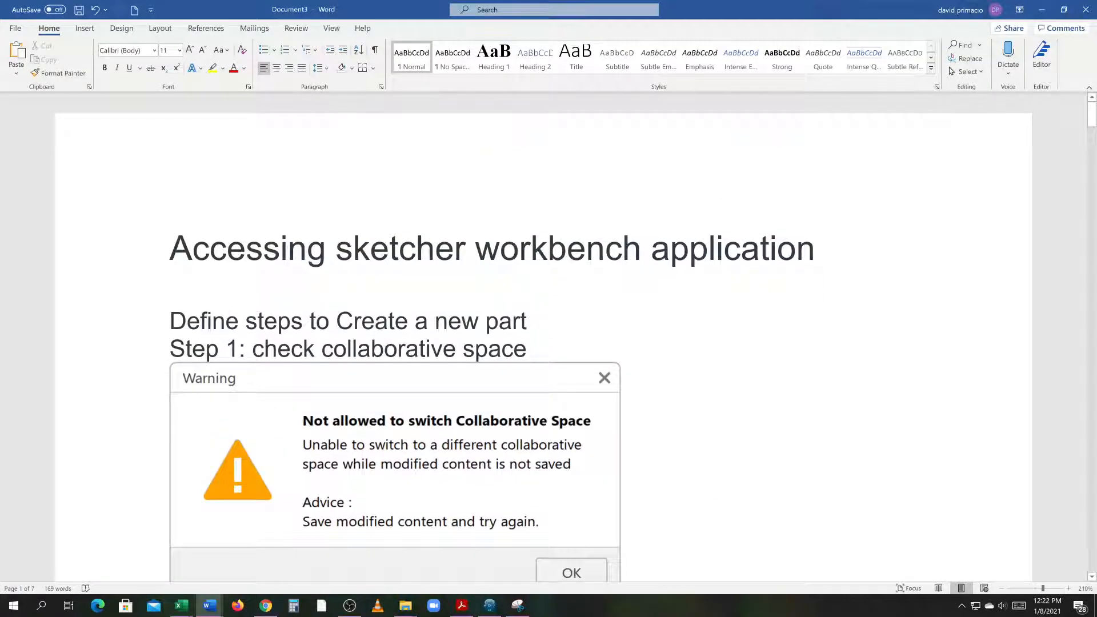
{"action": "scroll", "coordinate": [612, 393], "scroll_direction": "down", "scroll_amount": 3}
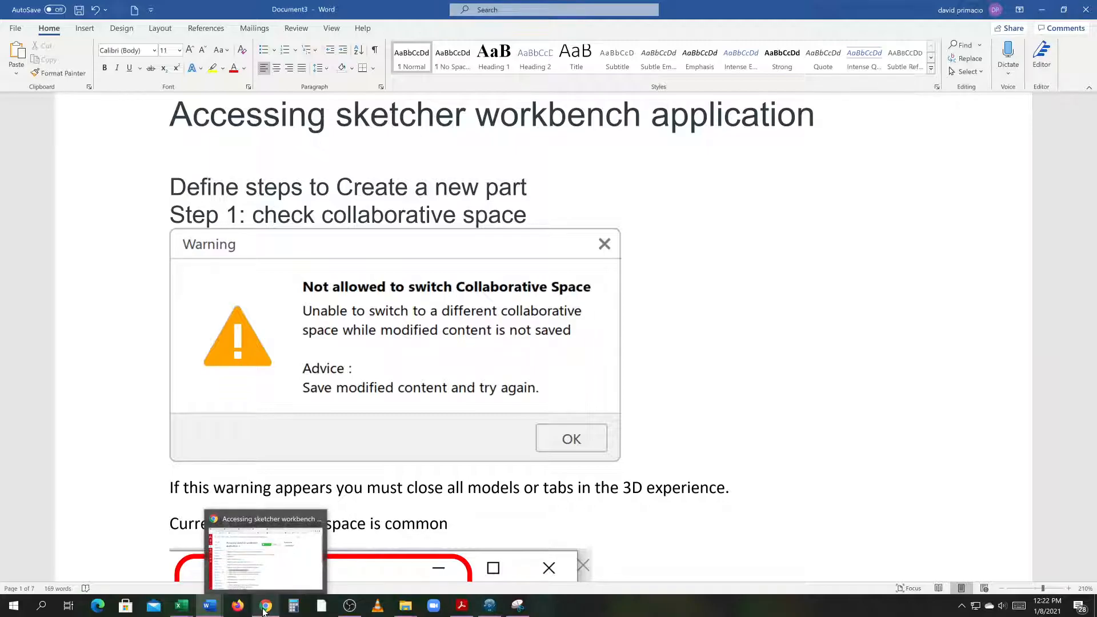
{"action": "left_click", "coordinate": [350, 606]}
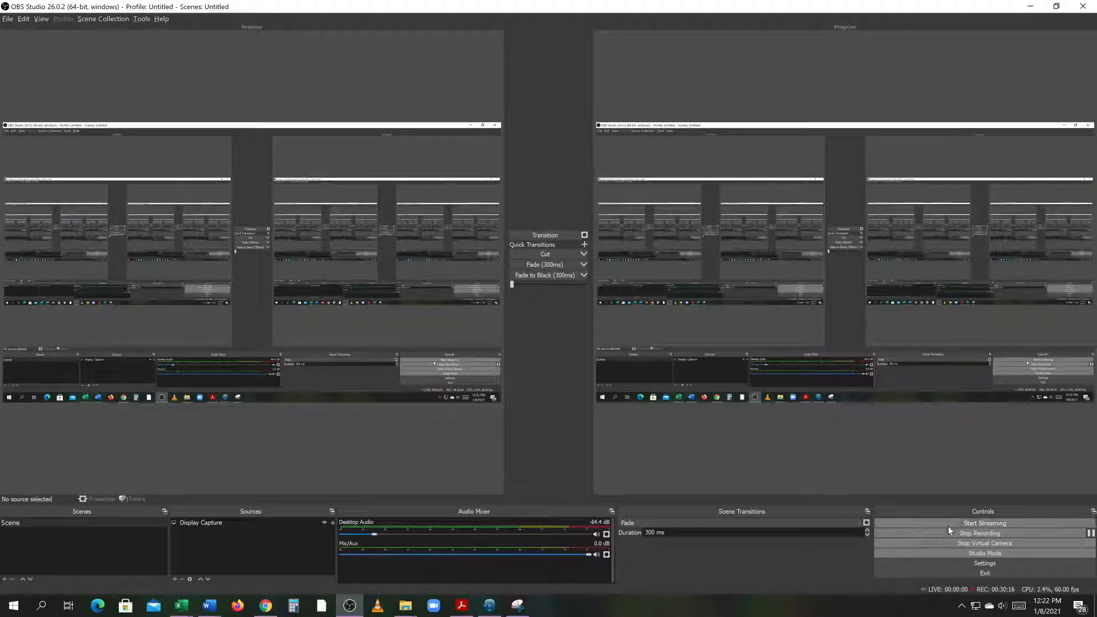